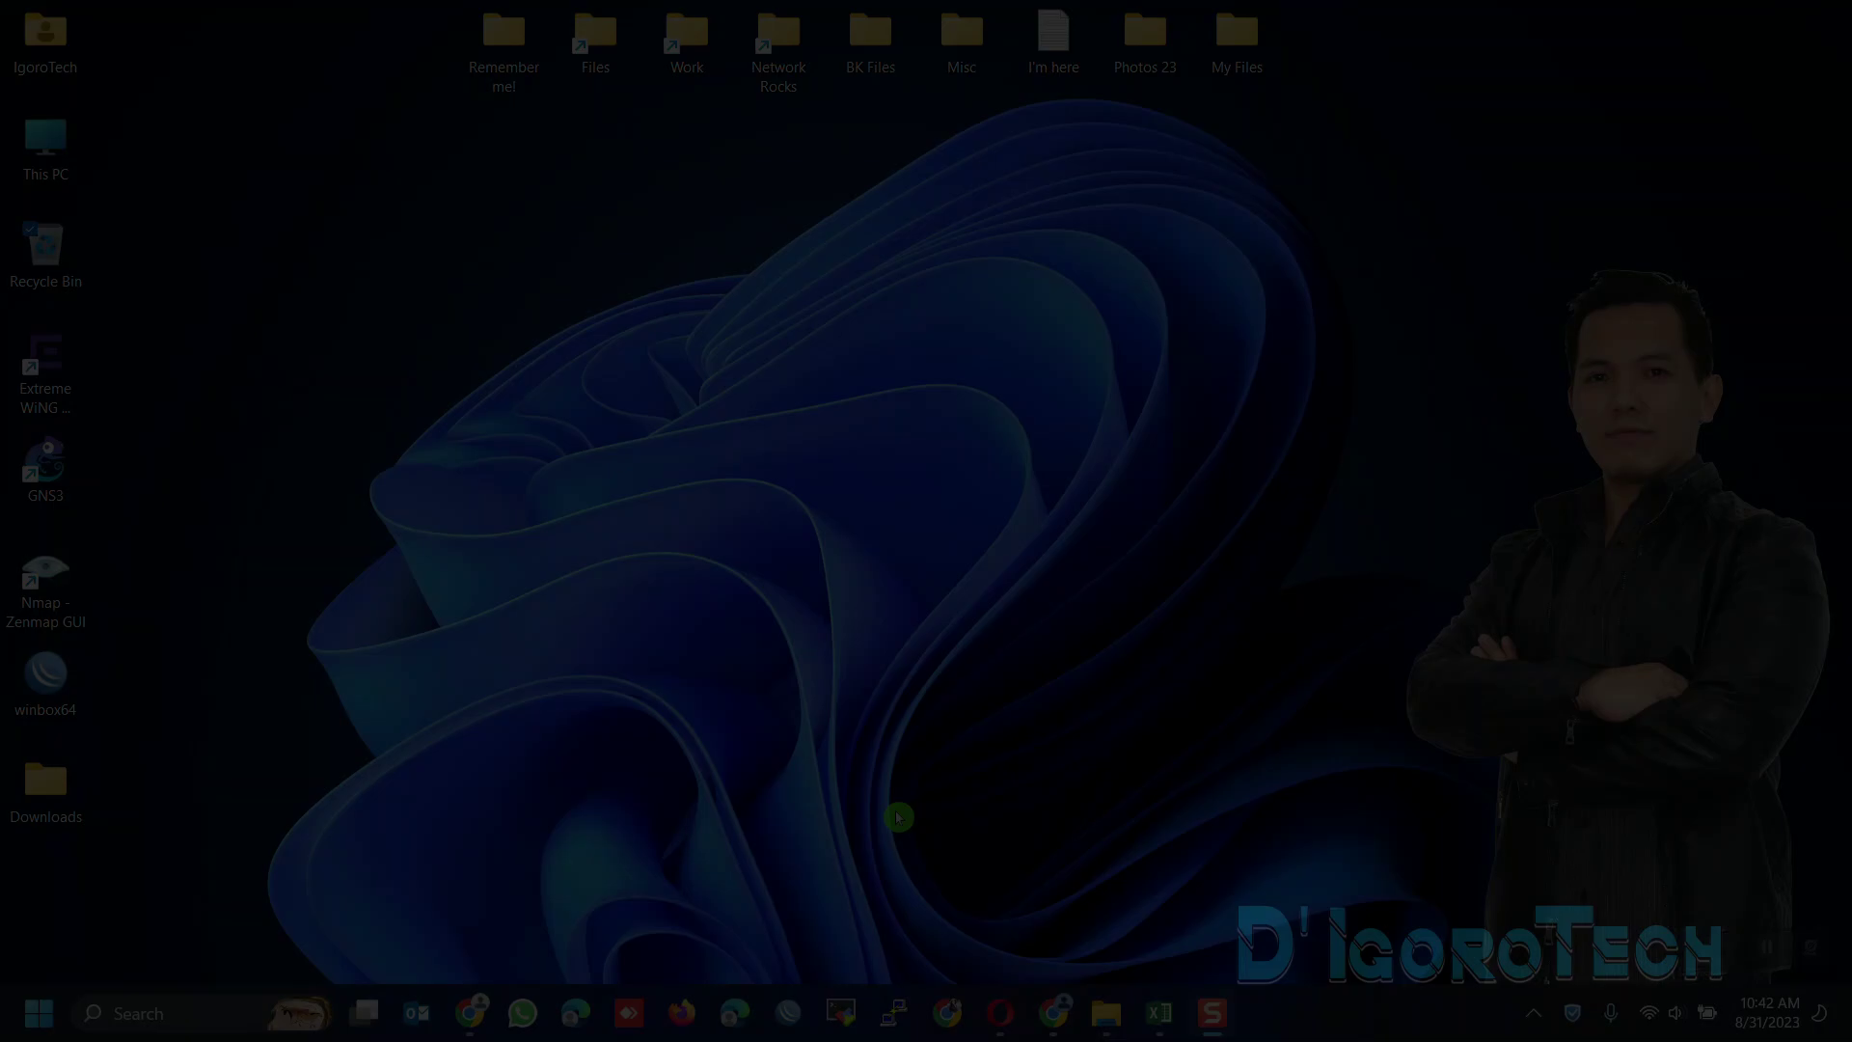
Open google.com in Chrome and search for 'download ultraviewer' using the suggestion
{"action": "left_click", "coordinate": [1064, 1011]}
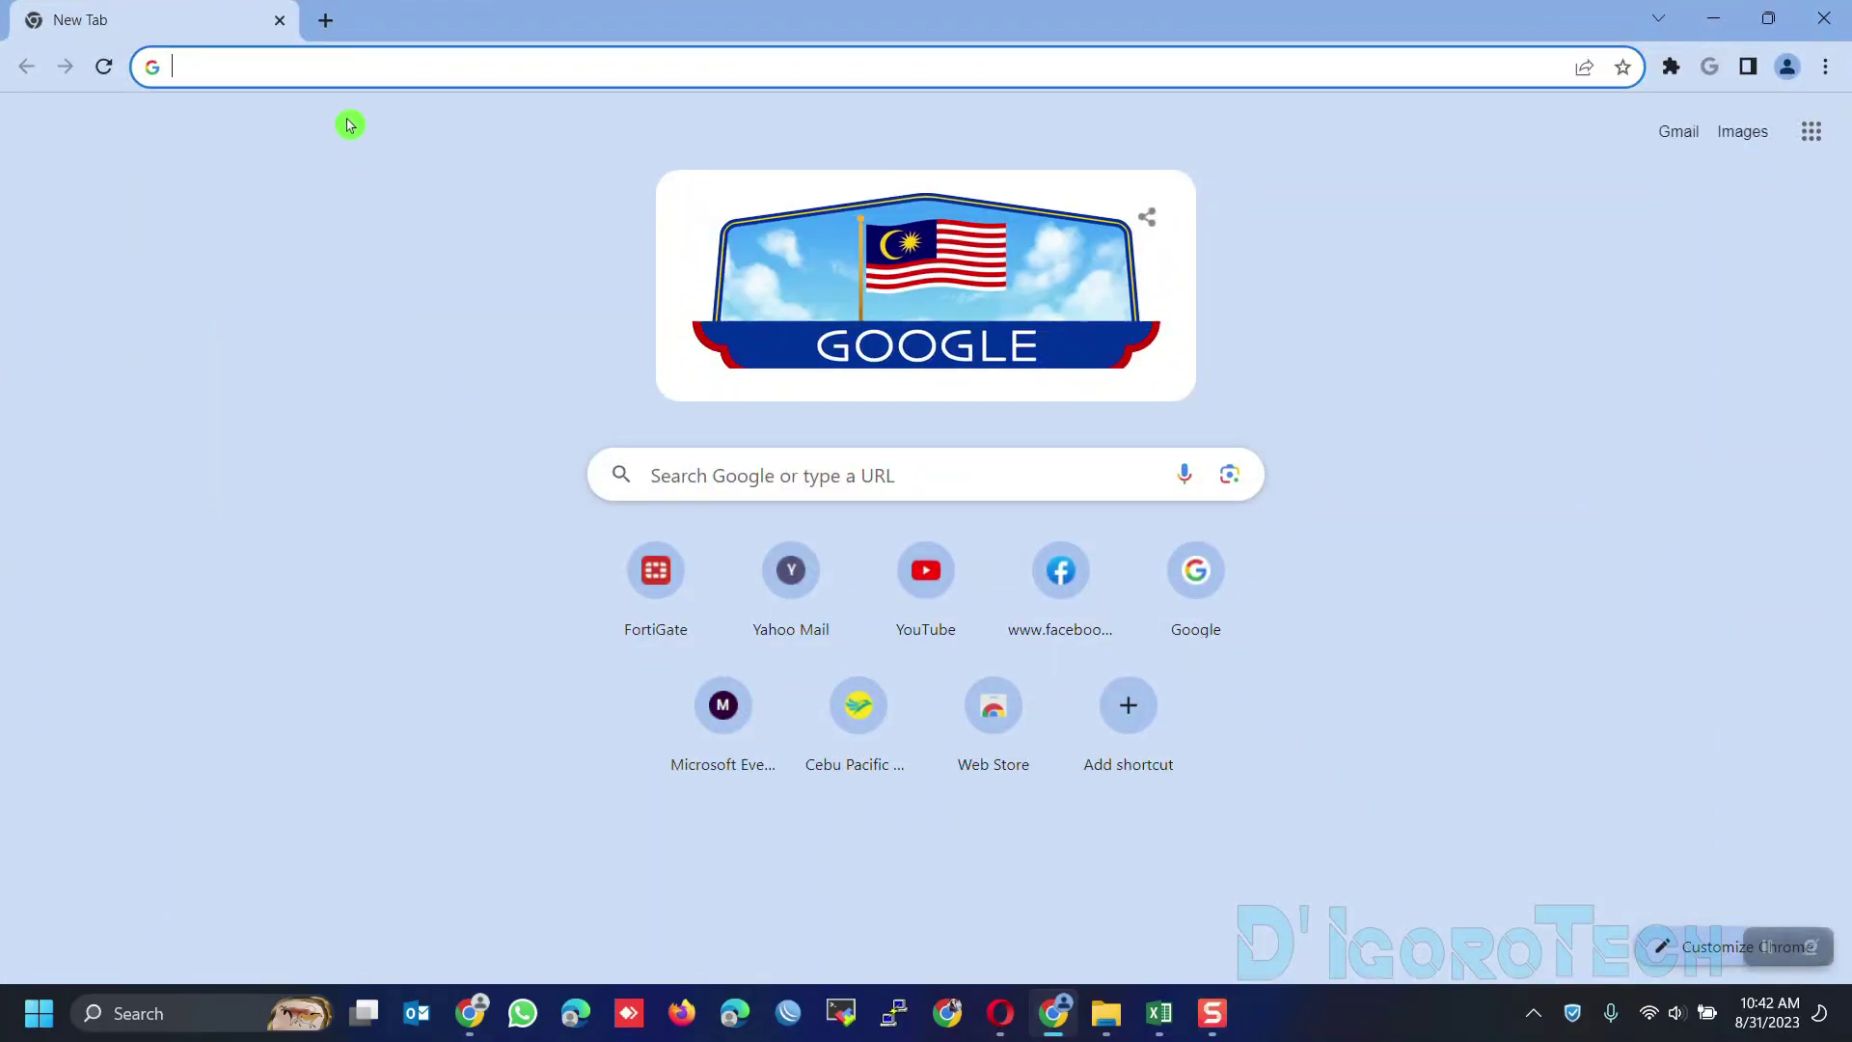
{"action": "type", "text": "google.com"}
{"action": "key", "text": "Return"}
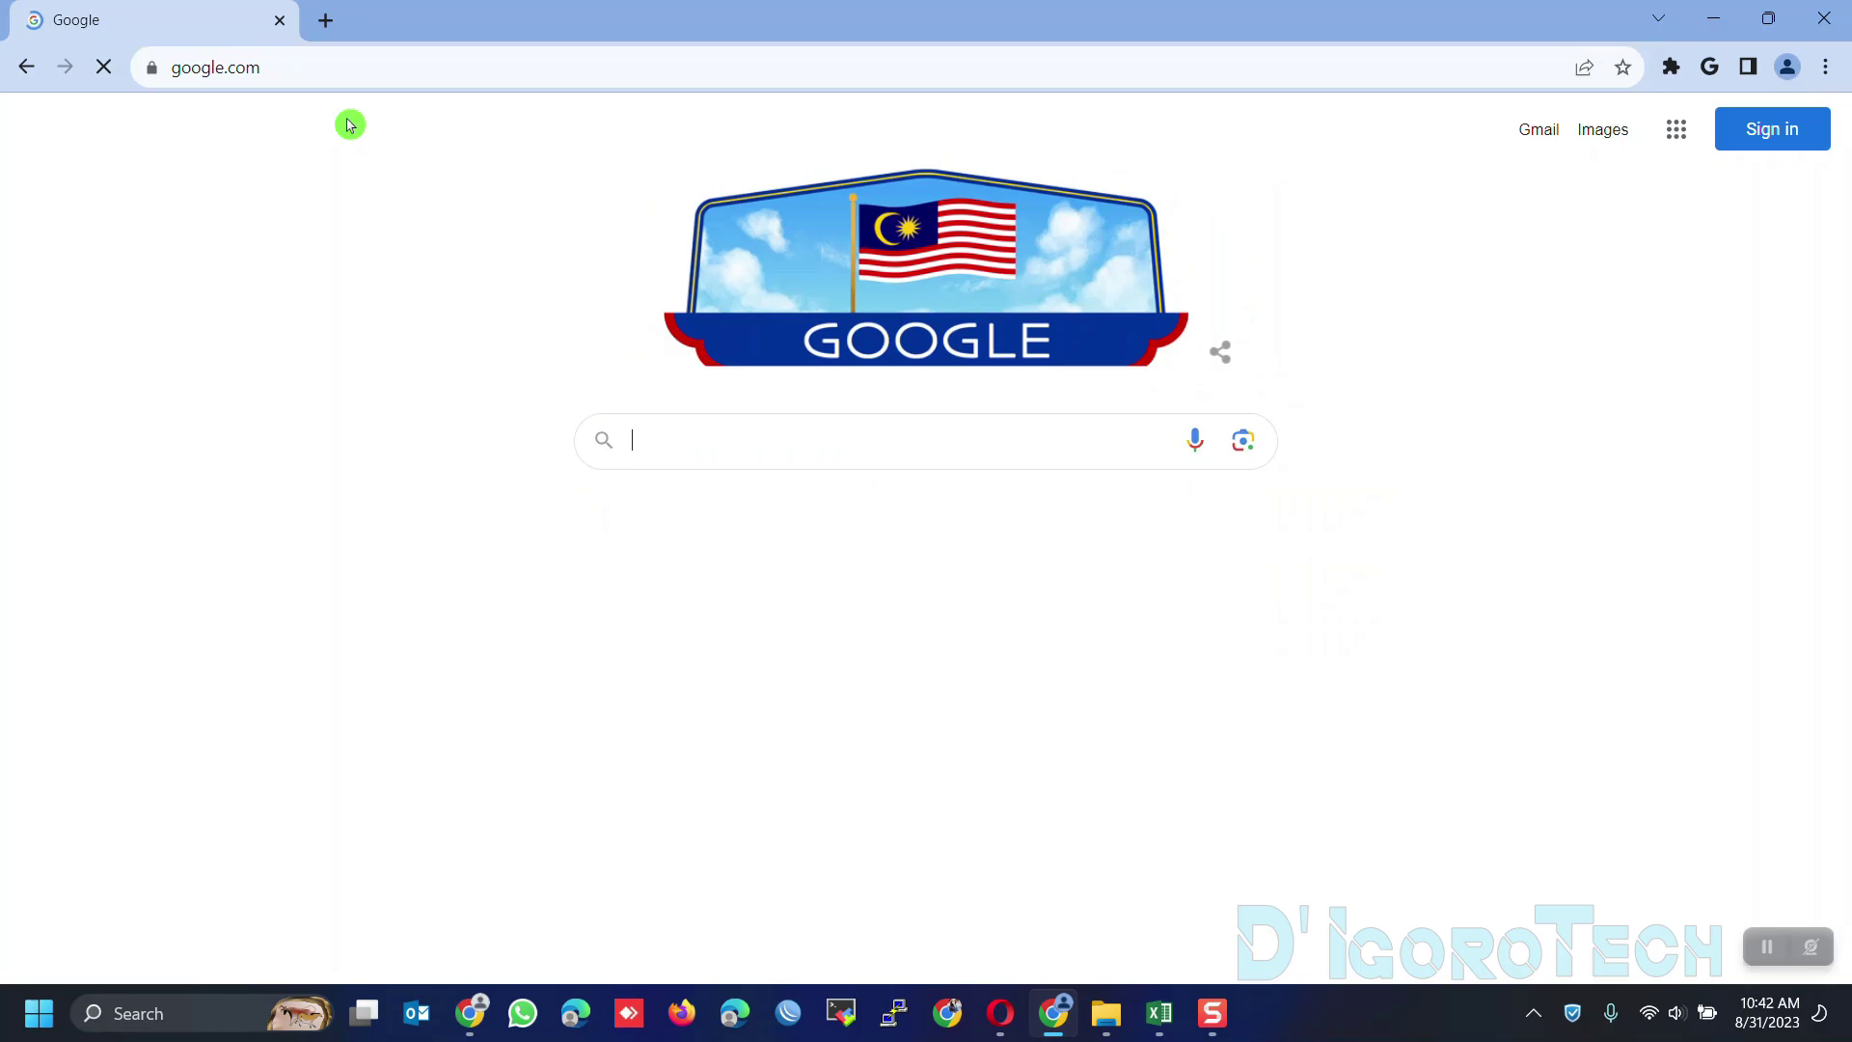
{"action": "left_click", "coordinate": [734, 424]}
{"action": "type", "text": "download ultra"}
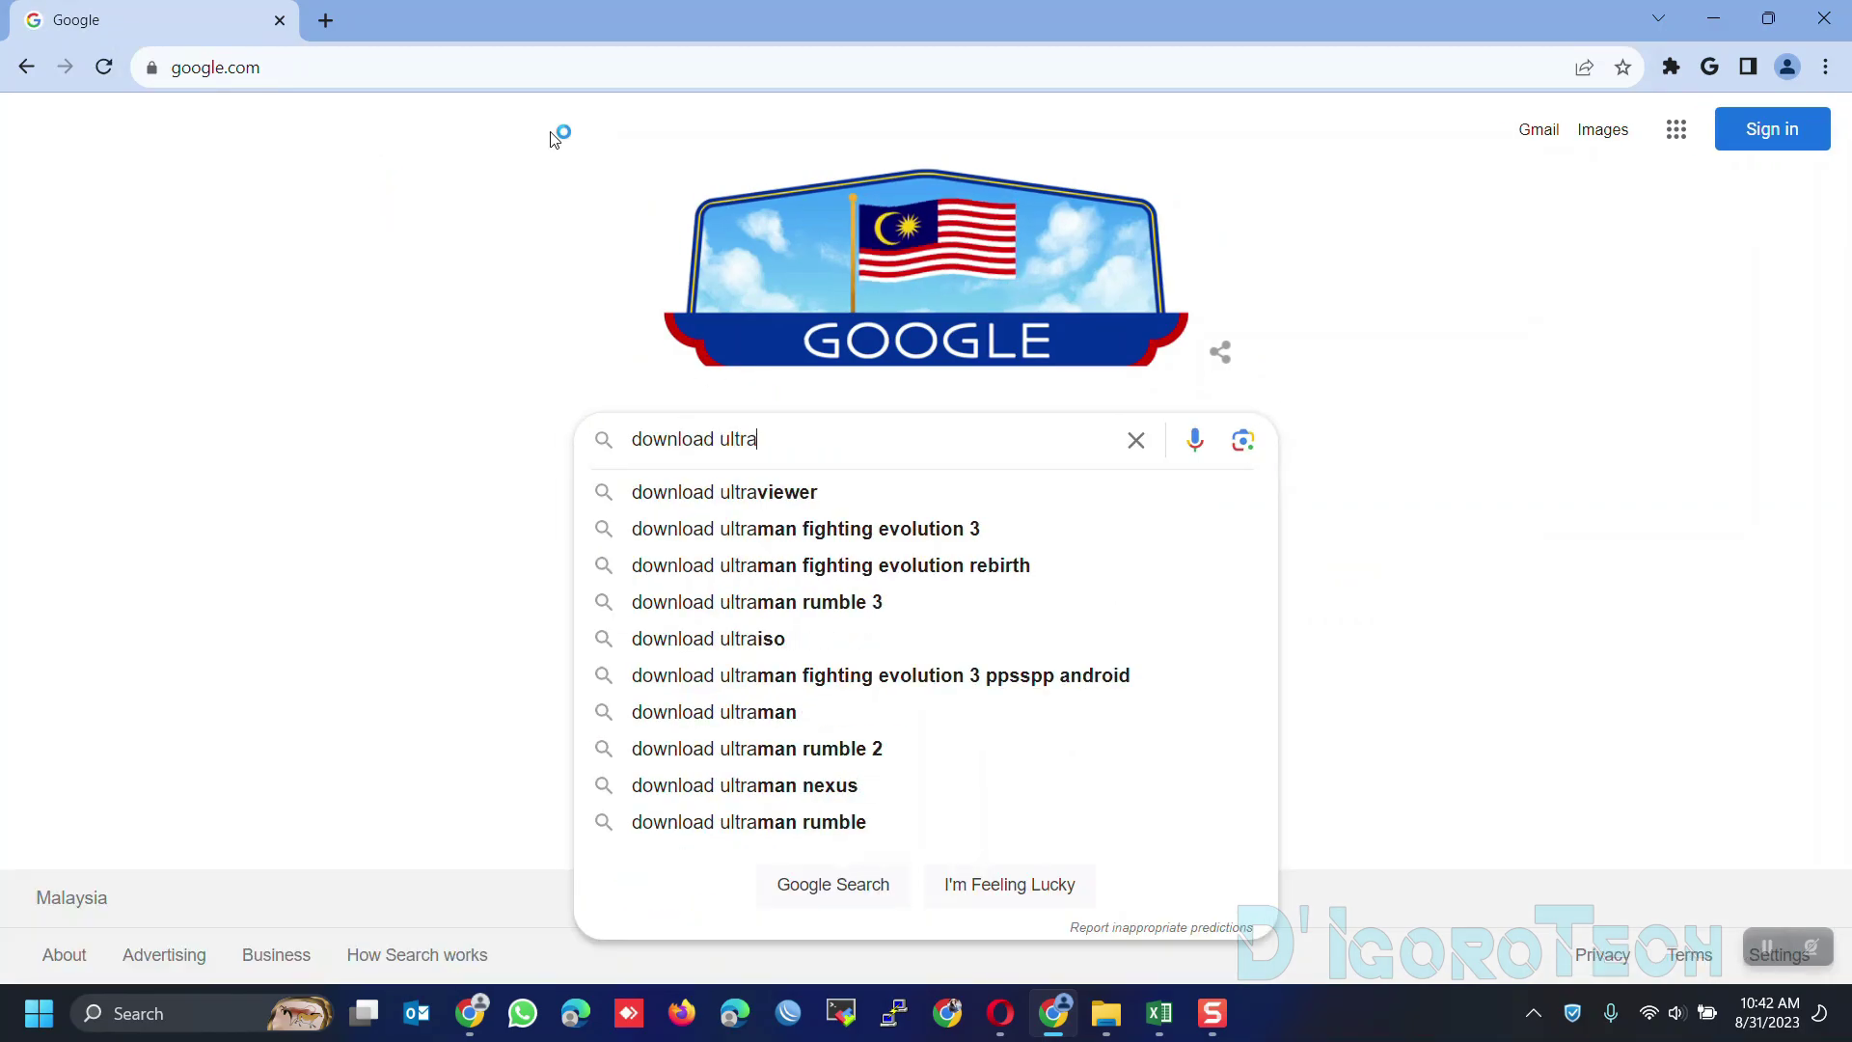
{"action": "left_click", "coordinate": [759, 494]}
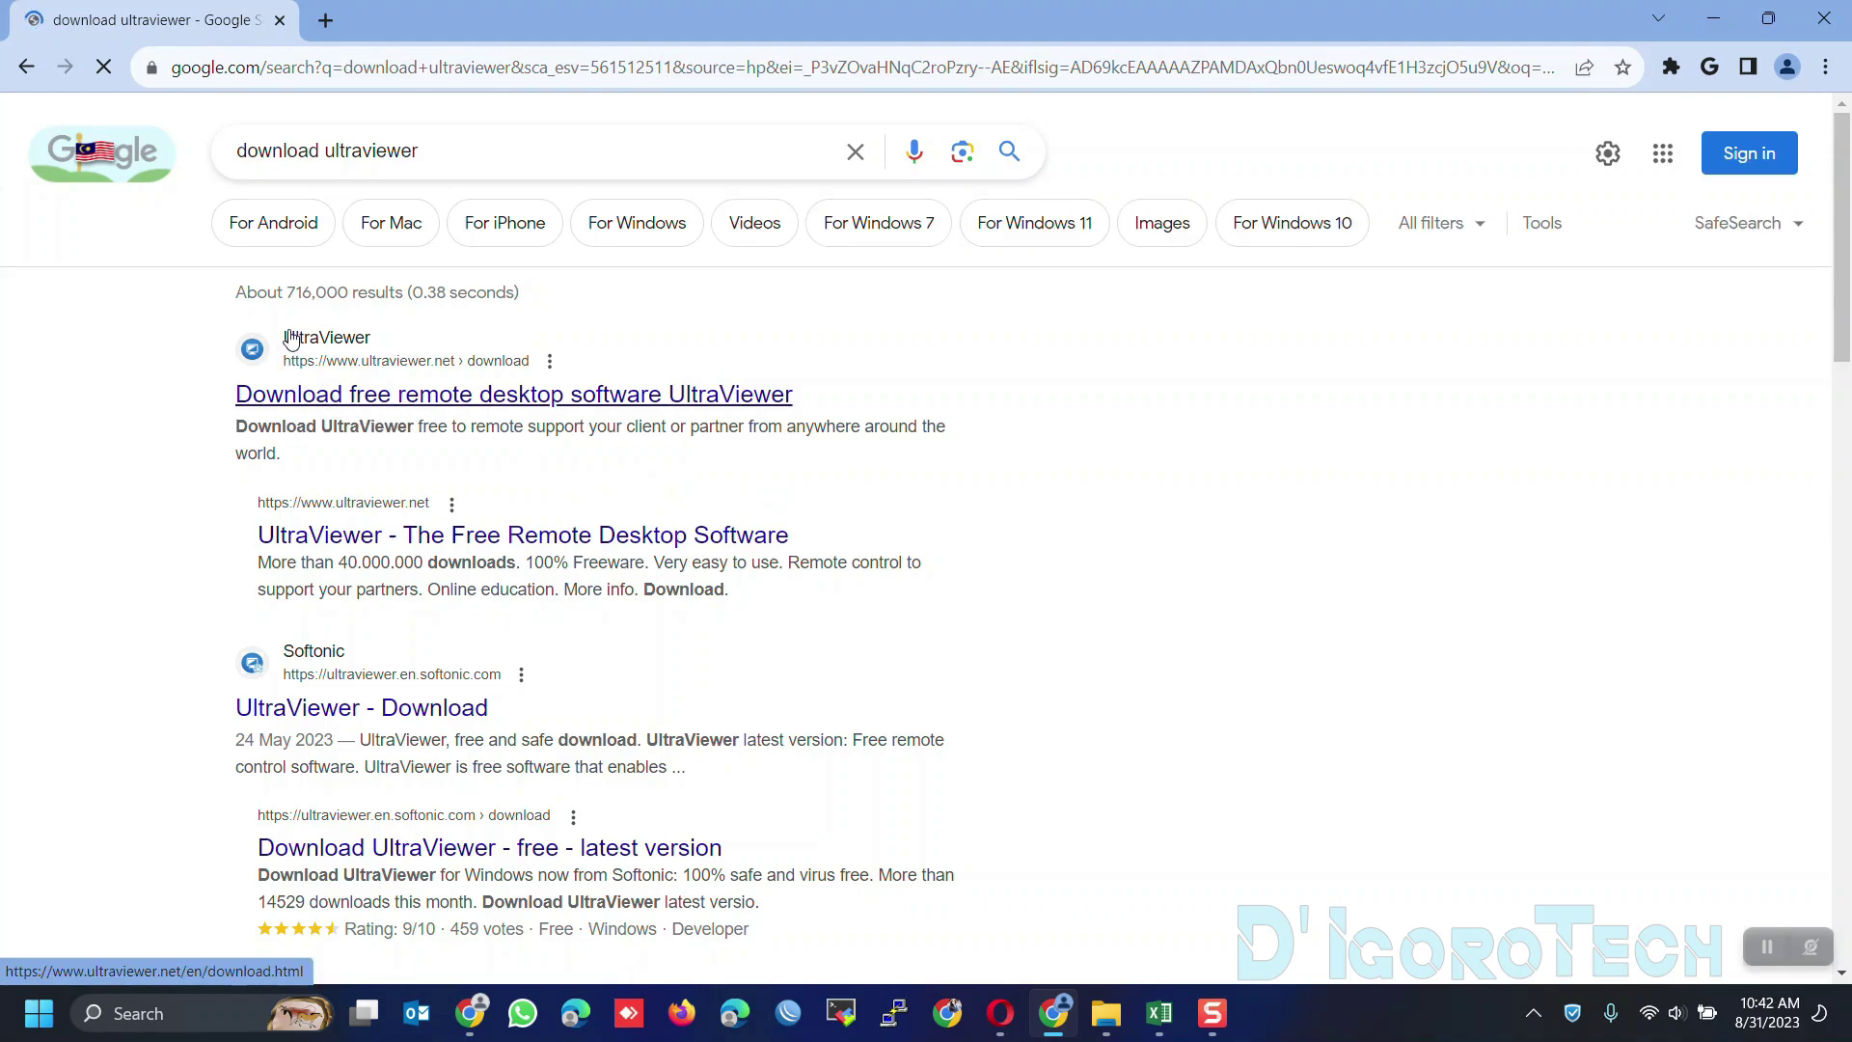
Download the UltraViewer 6.6.41 EXE installer from its site and view Chrome's recent downloads
{"action": "left_click", "coordinate": [444, 398]}
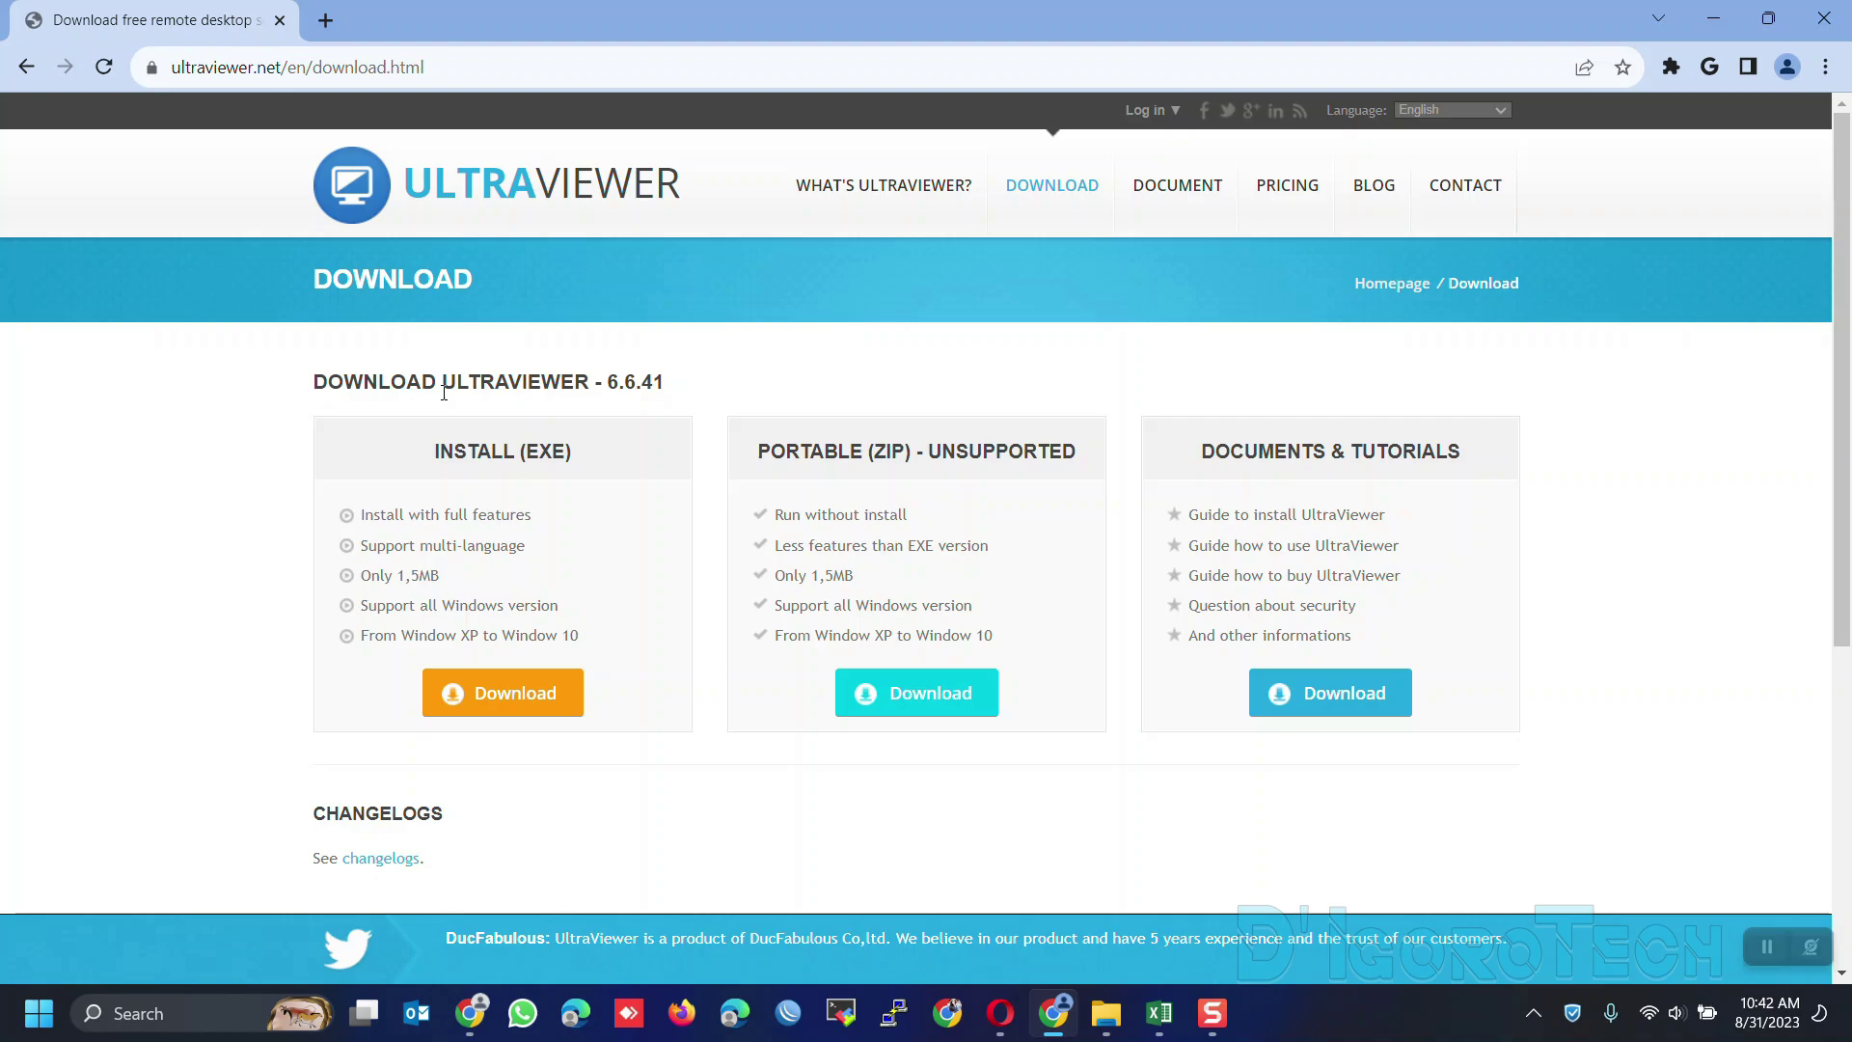
{"action": "left_click", "coordinate": [379, 89]}
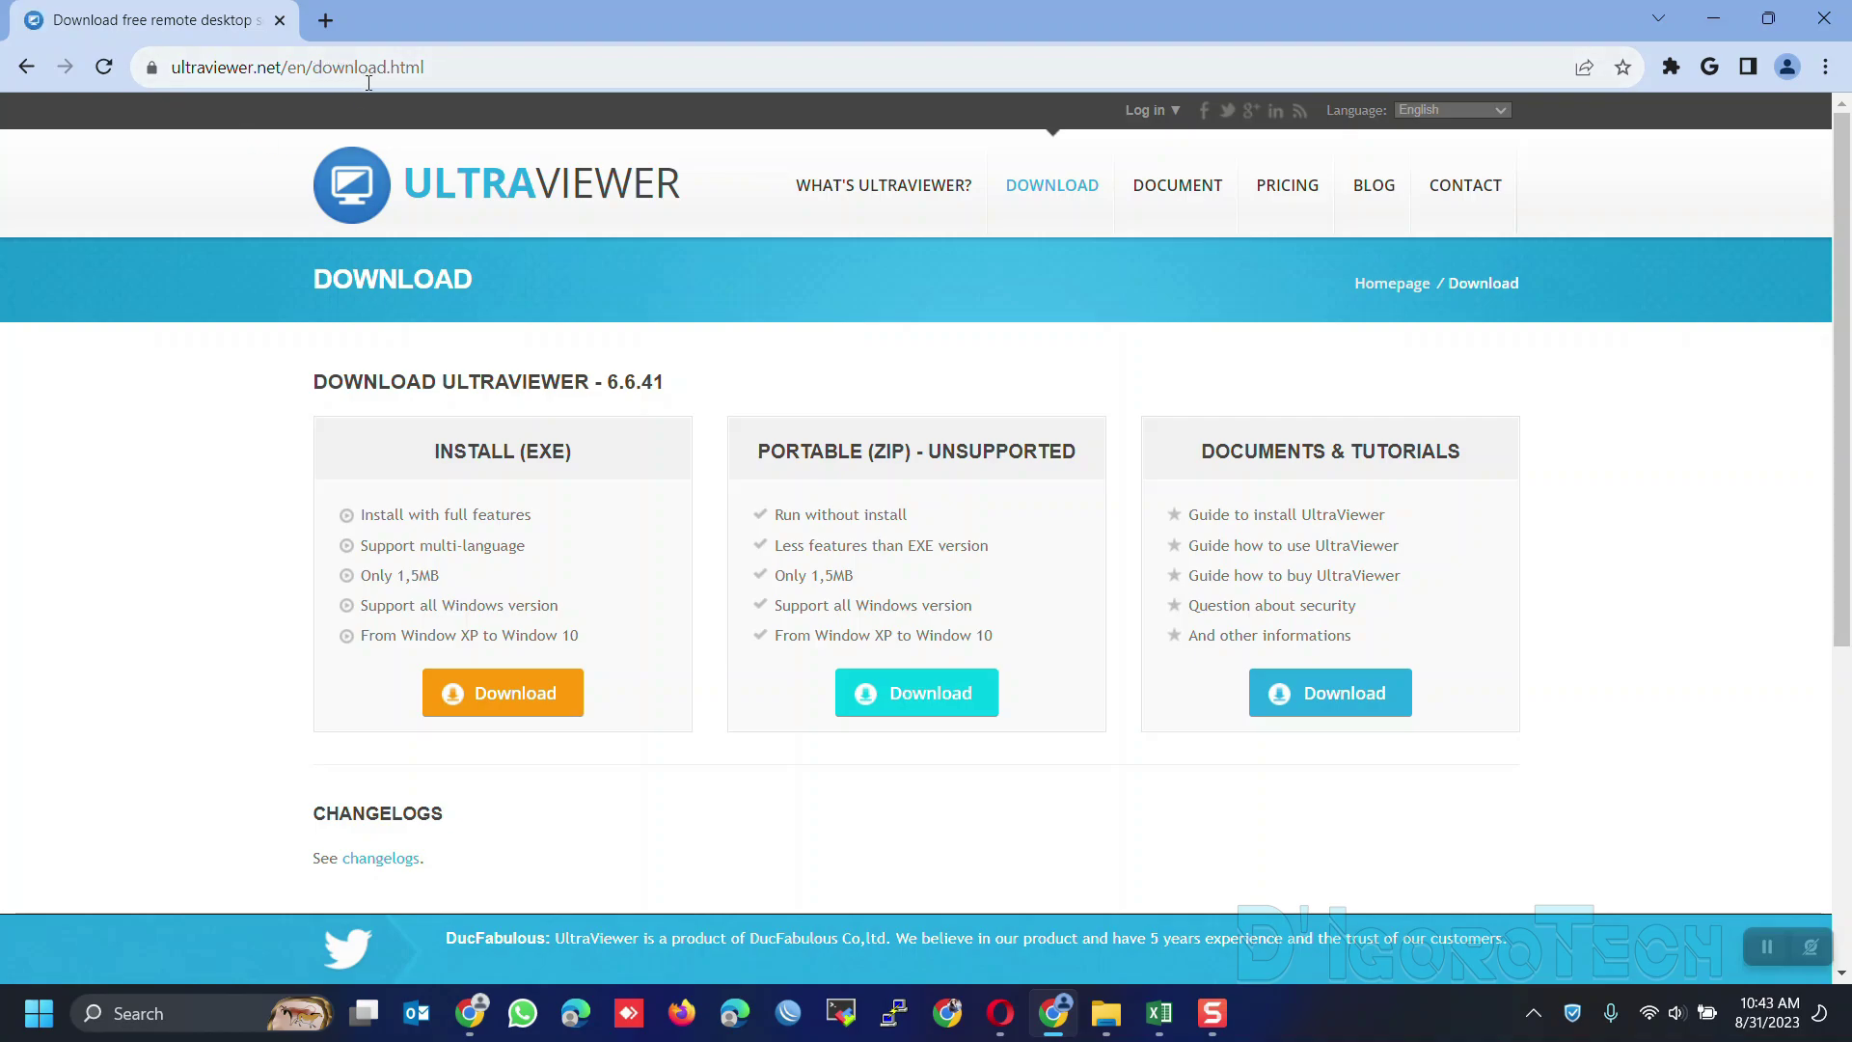
{"action": "left_click", "coordinate": [475, 366]}
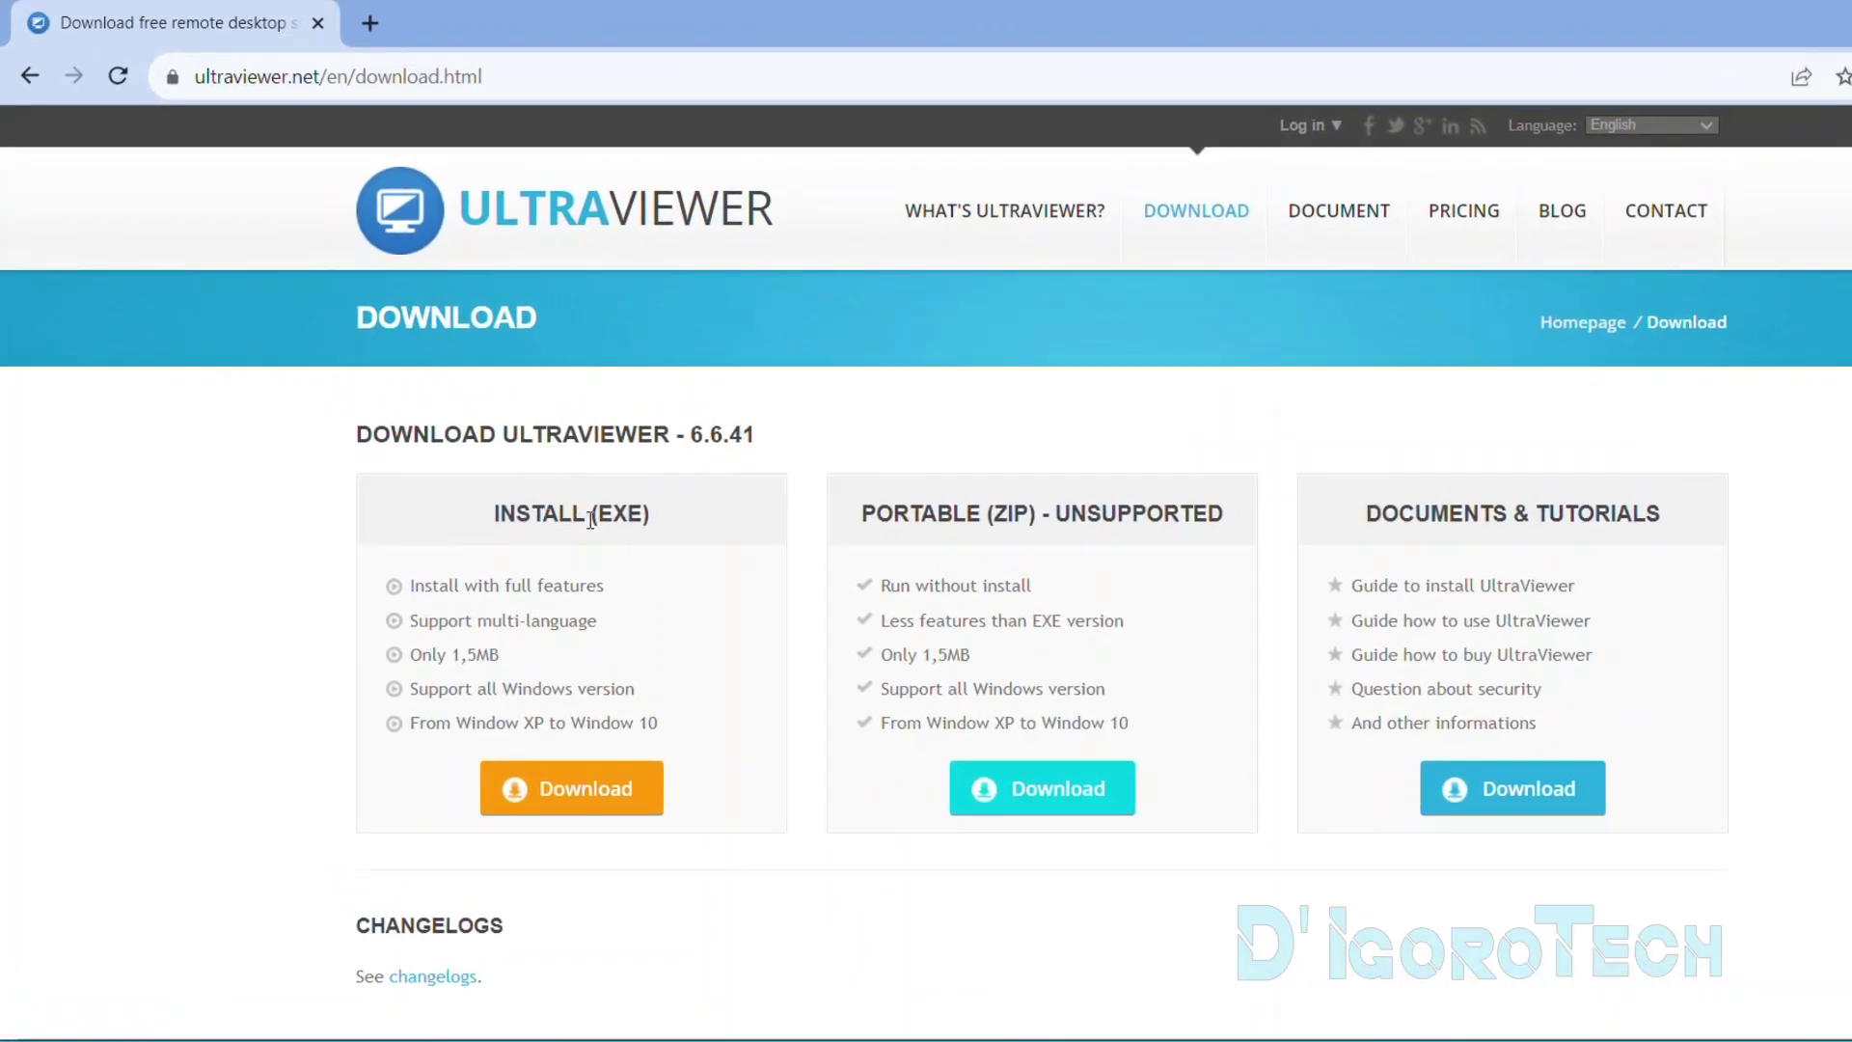
{"action": "left_click", "coordinate": [631, 555]}
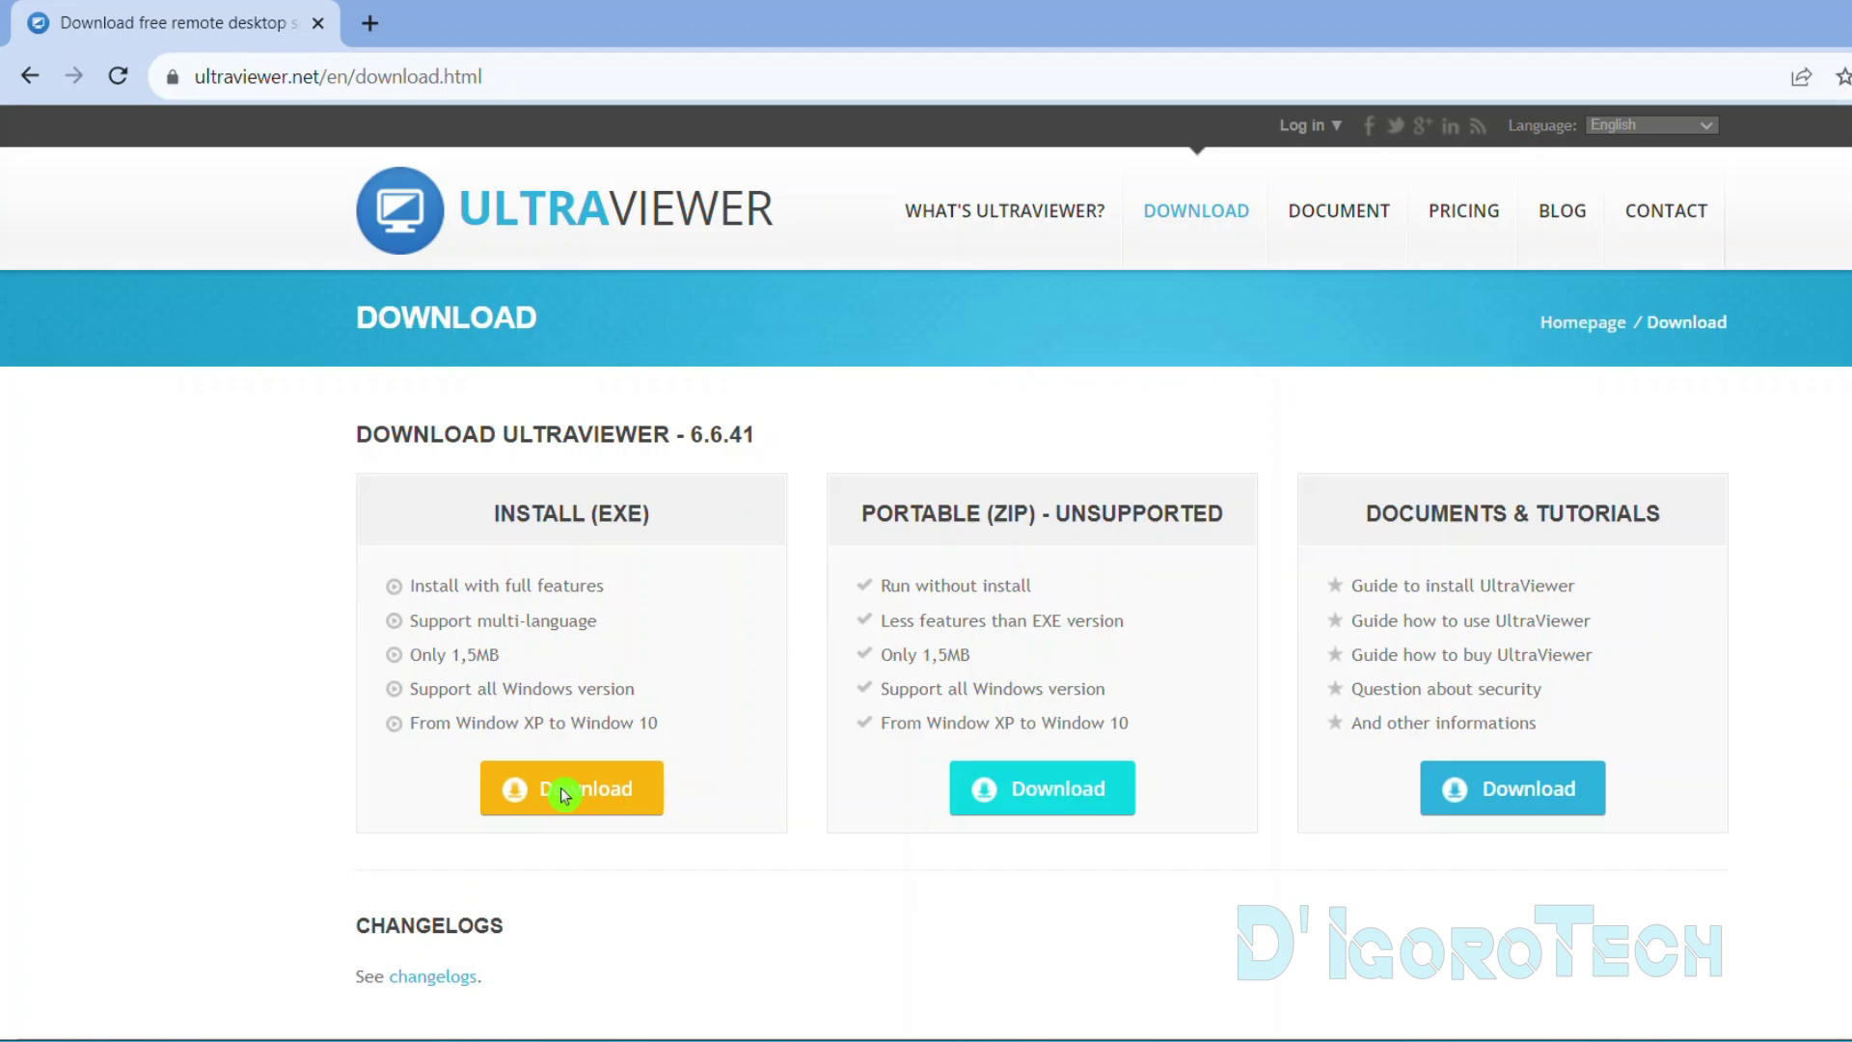
{"action": "left_click", "coordinate": [1768, 70]}
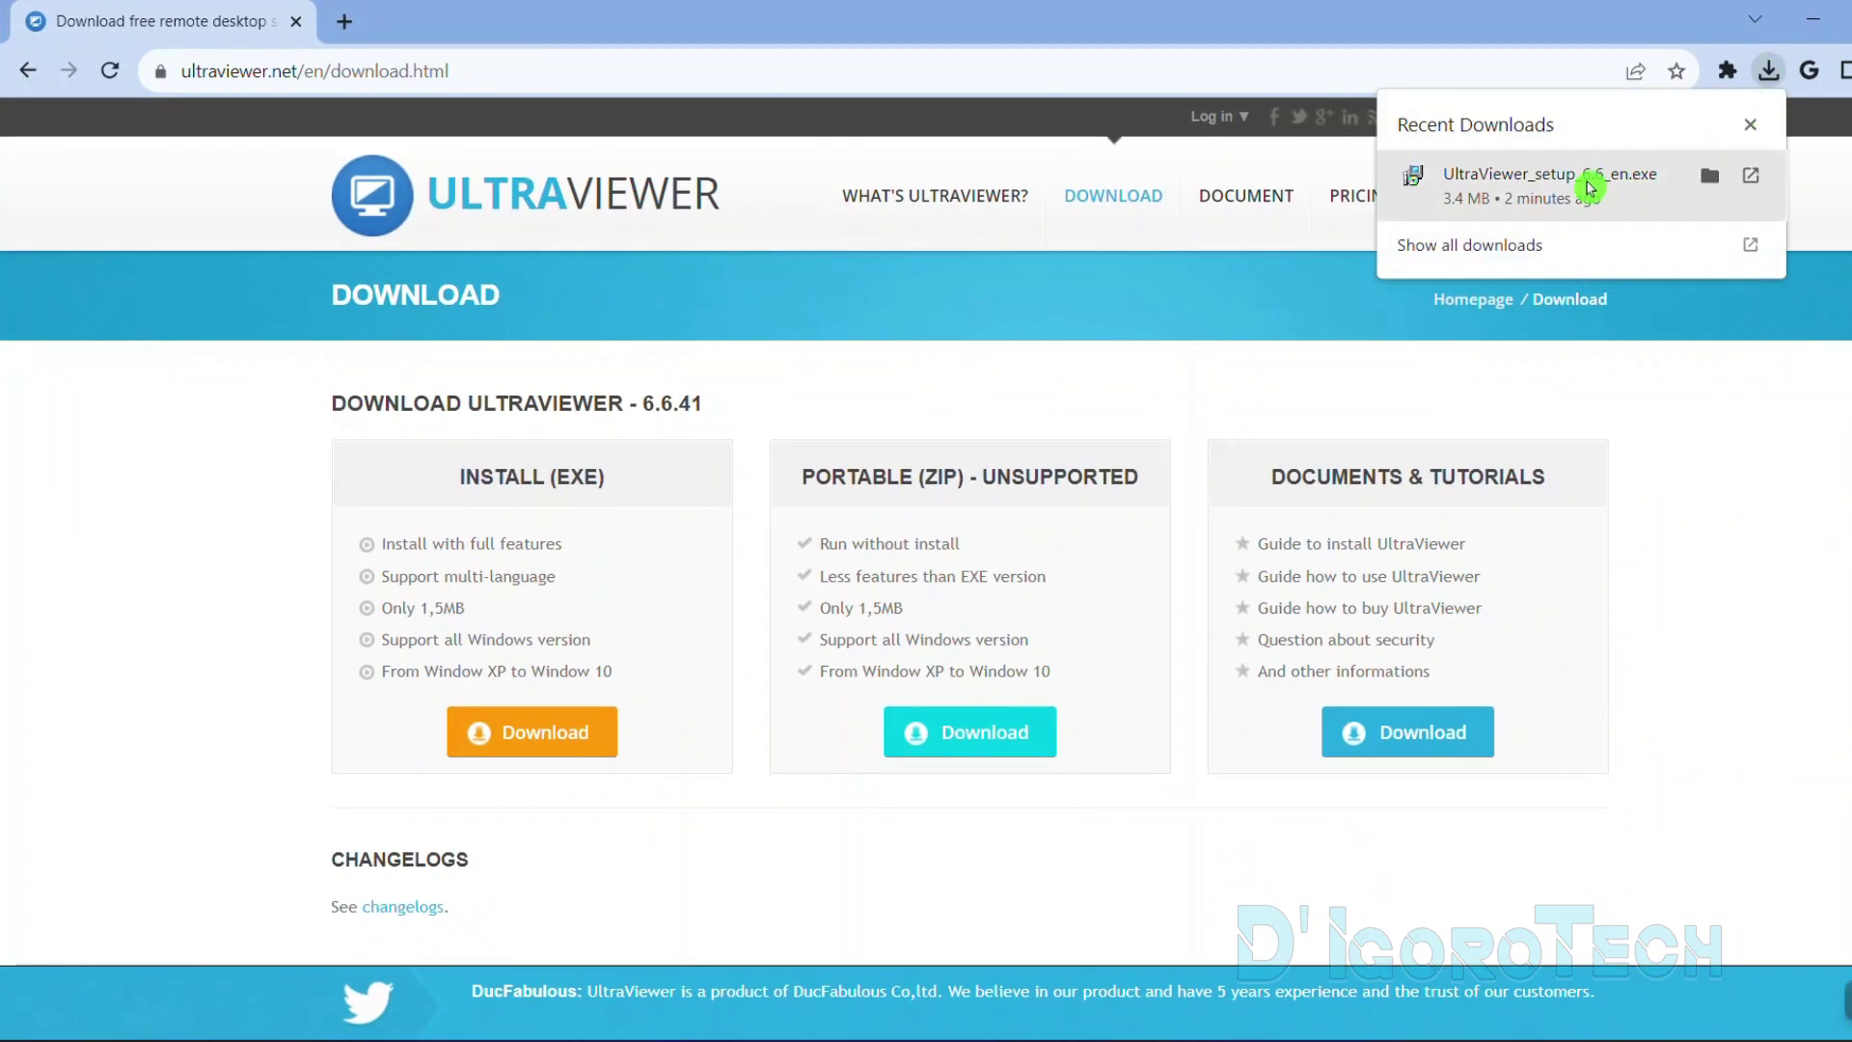
Show UltraViewer_setup_6.6_en in the Downloads folder, run it, and minimize Explorer
{"action": "left_click", "coordinate": [1709, 174]}
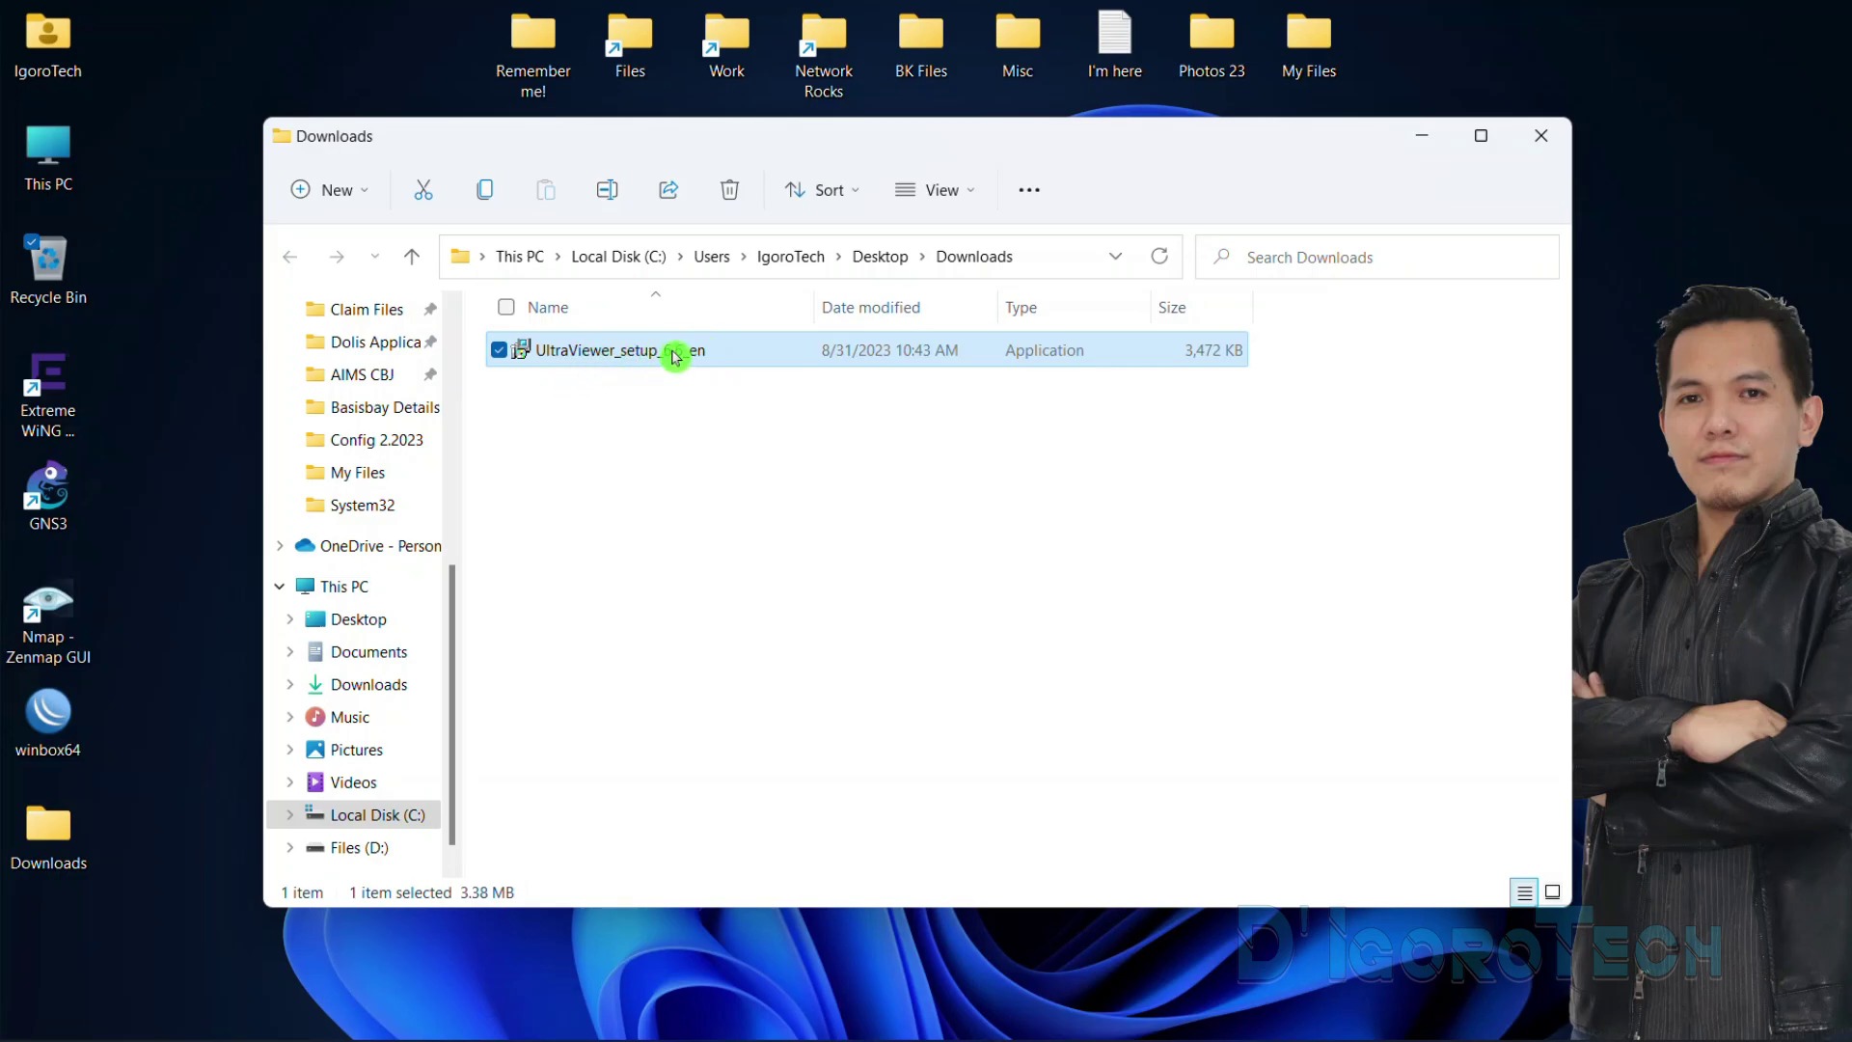
{"action": "left_click", "coordinate": [1416, 137]}
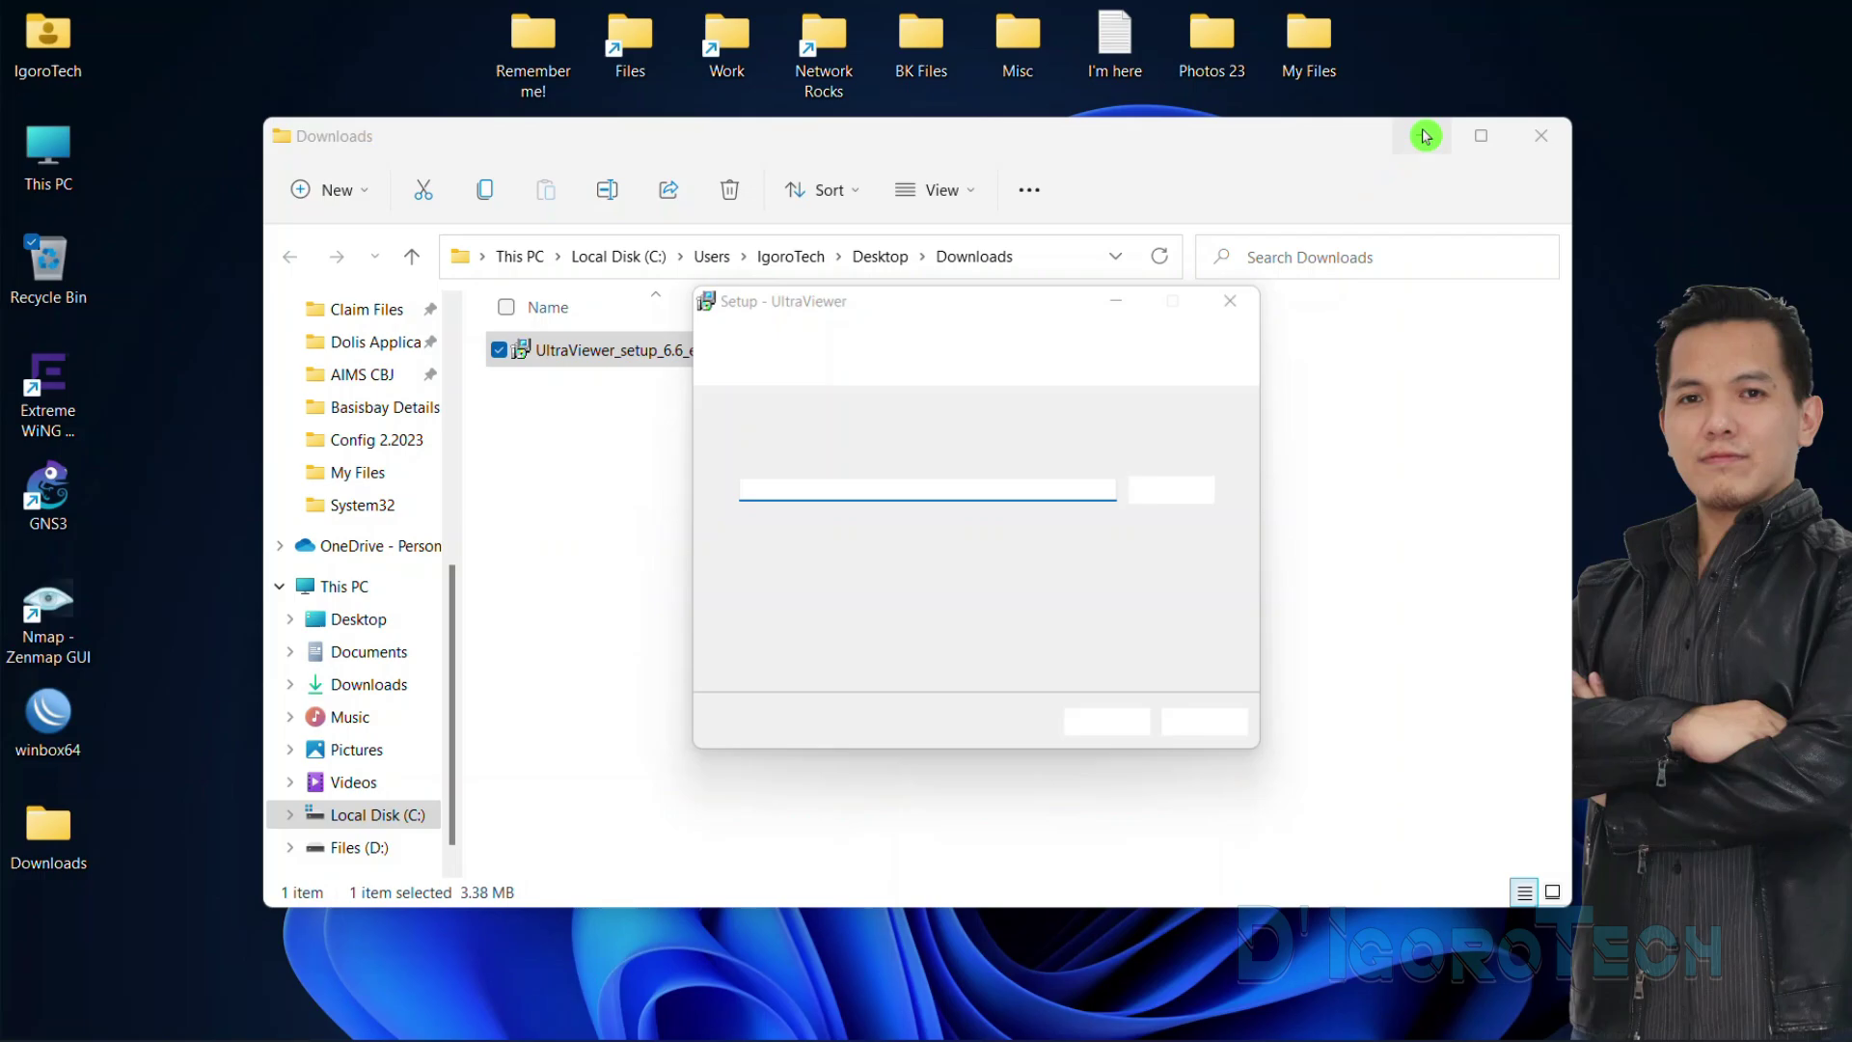
Install UltraViewer with default folder, Start menu folder and desktop shortcut, keeping Launch UltraViewer checked
{"action": "left_click", "coordinate": [1422, 136]}
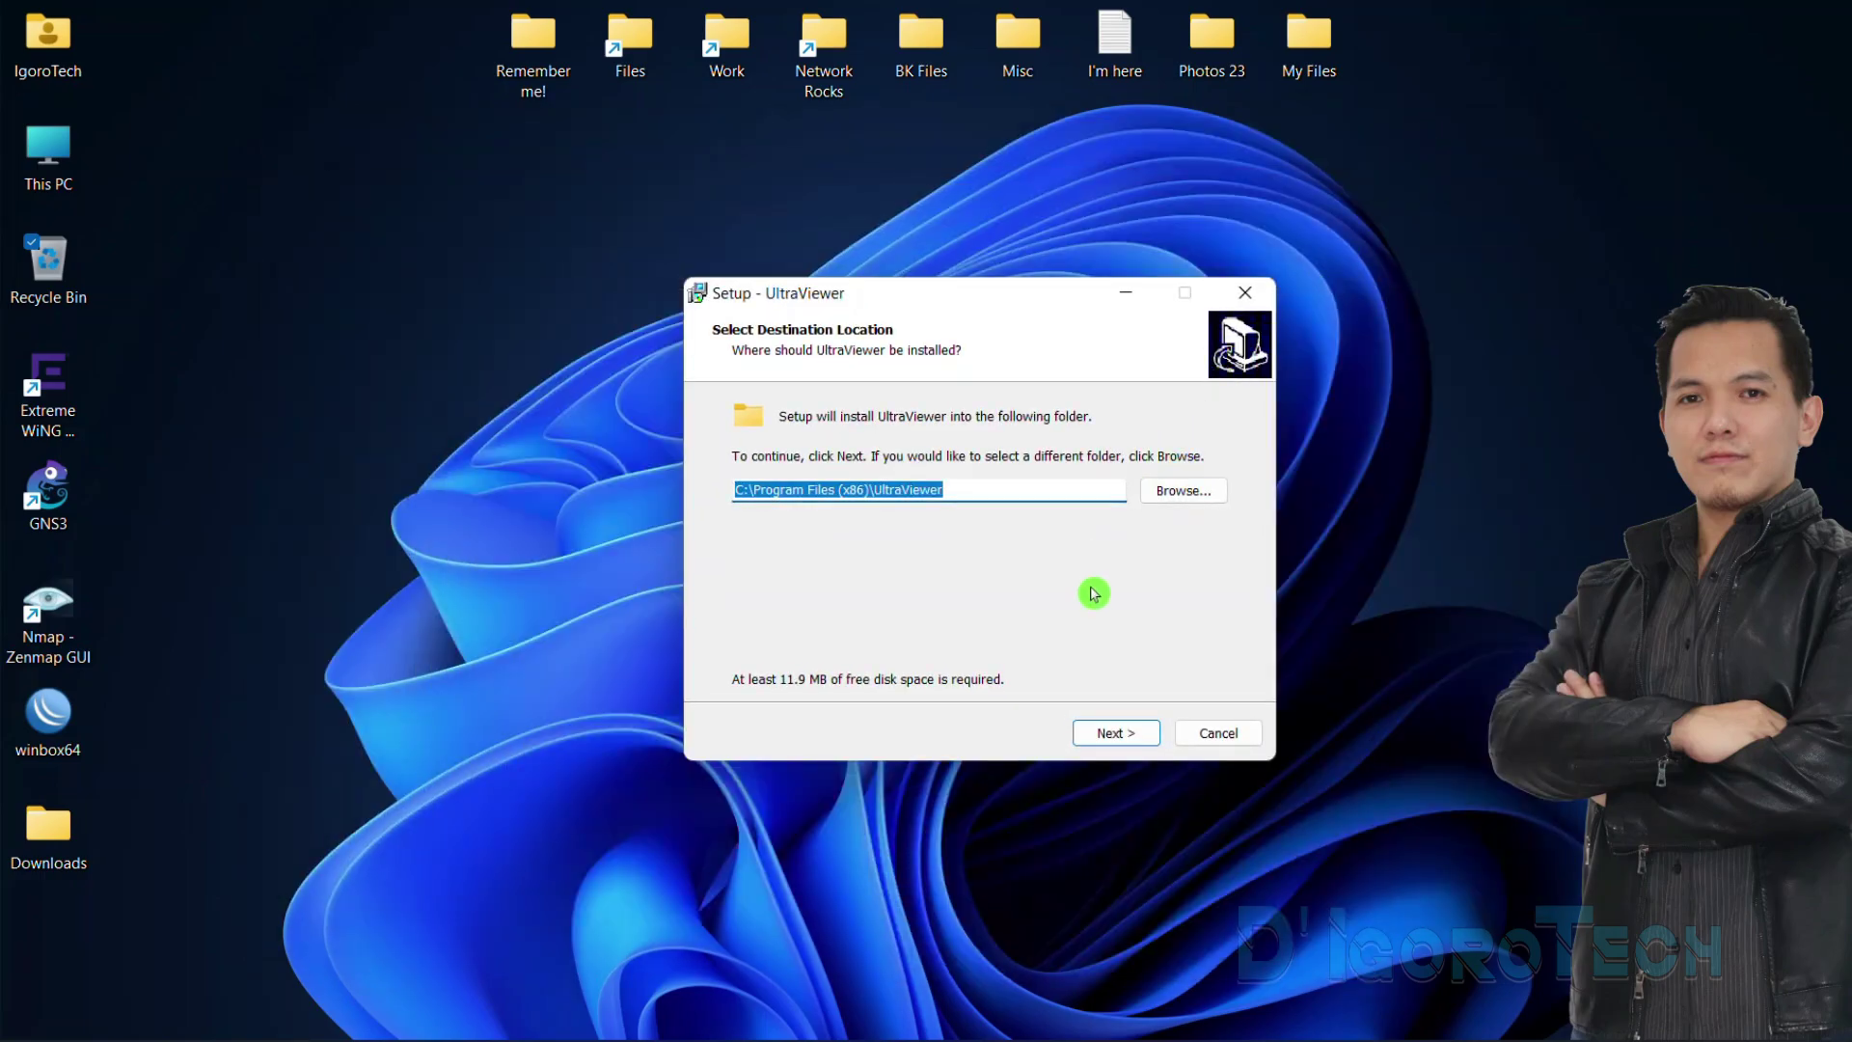
{"action": "left_click", "coordinate": [1112, 732]}
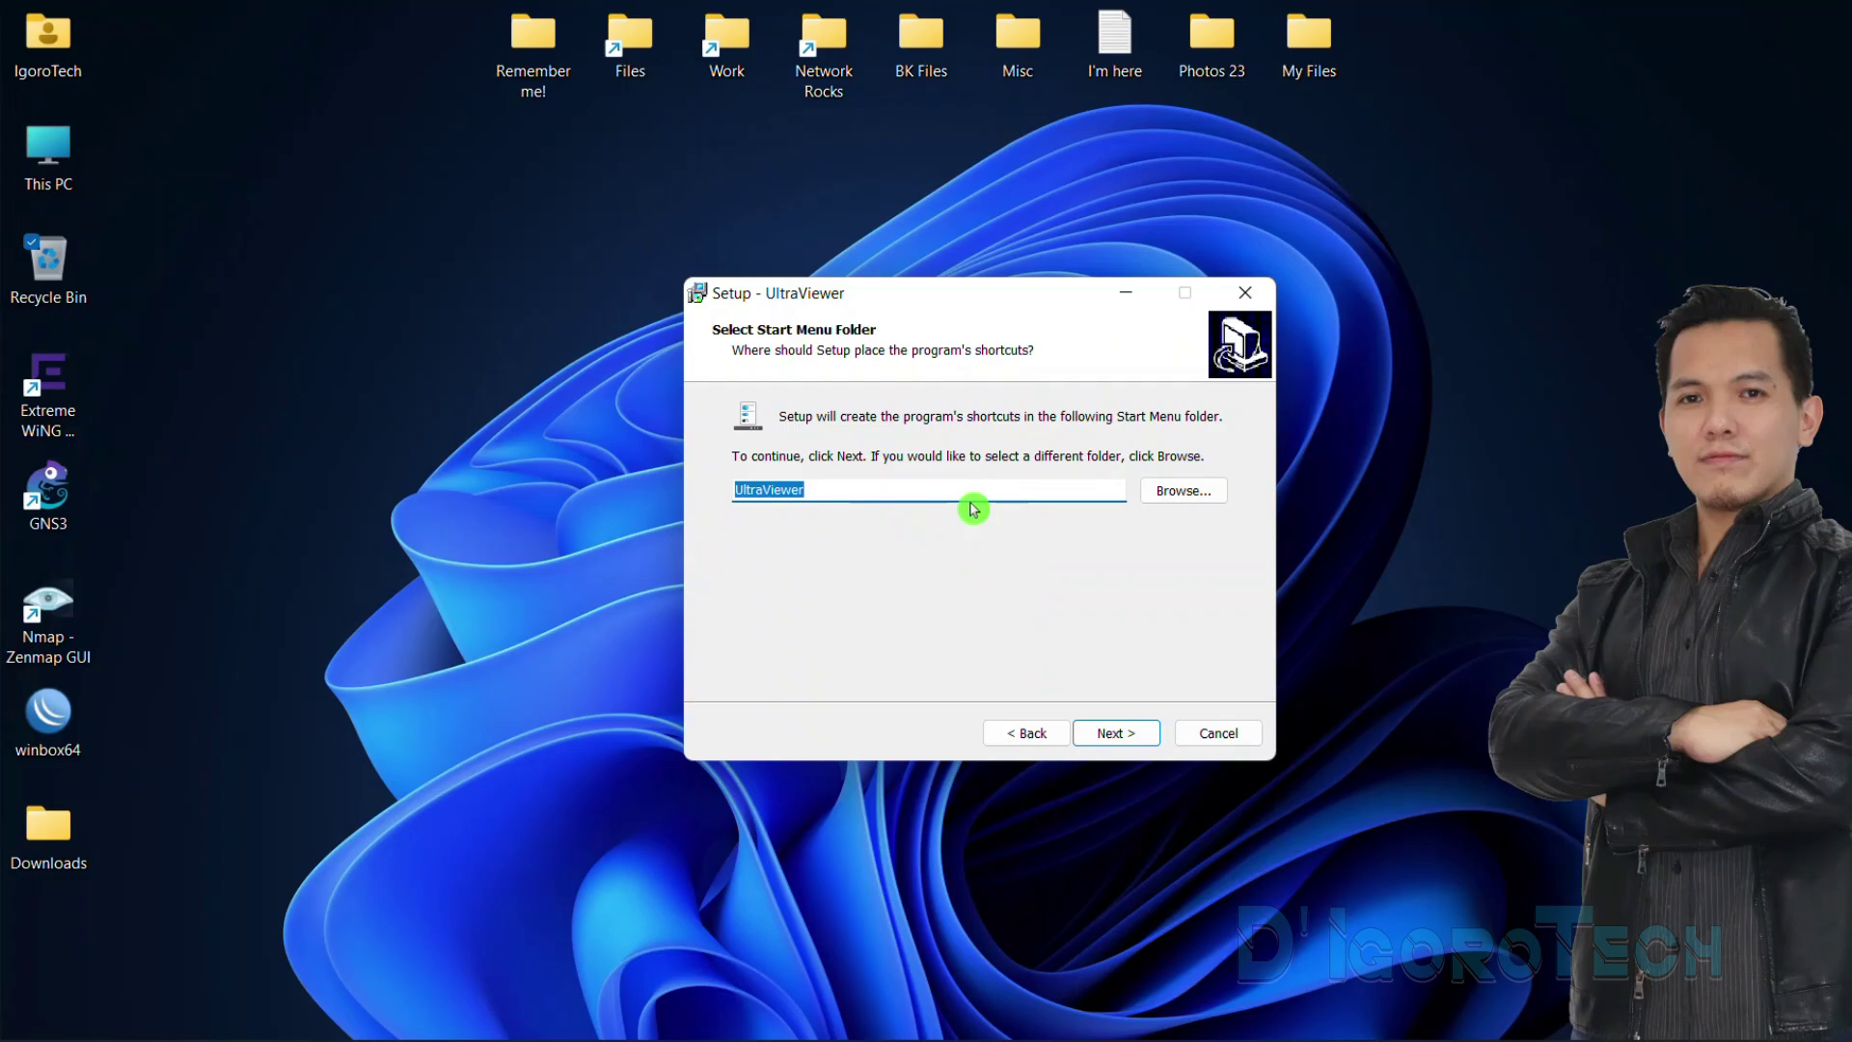
{"action": "left_click", "coordinate": [1109, 730]}
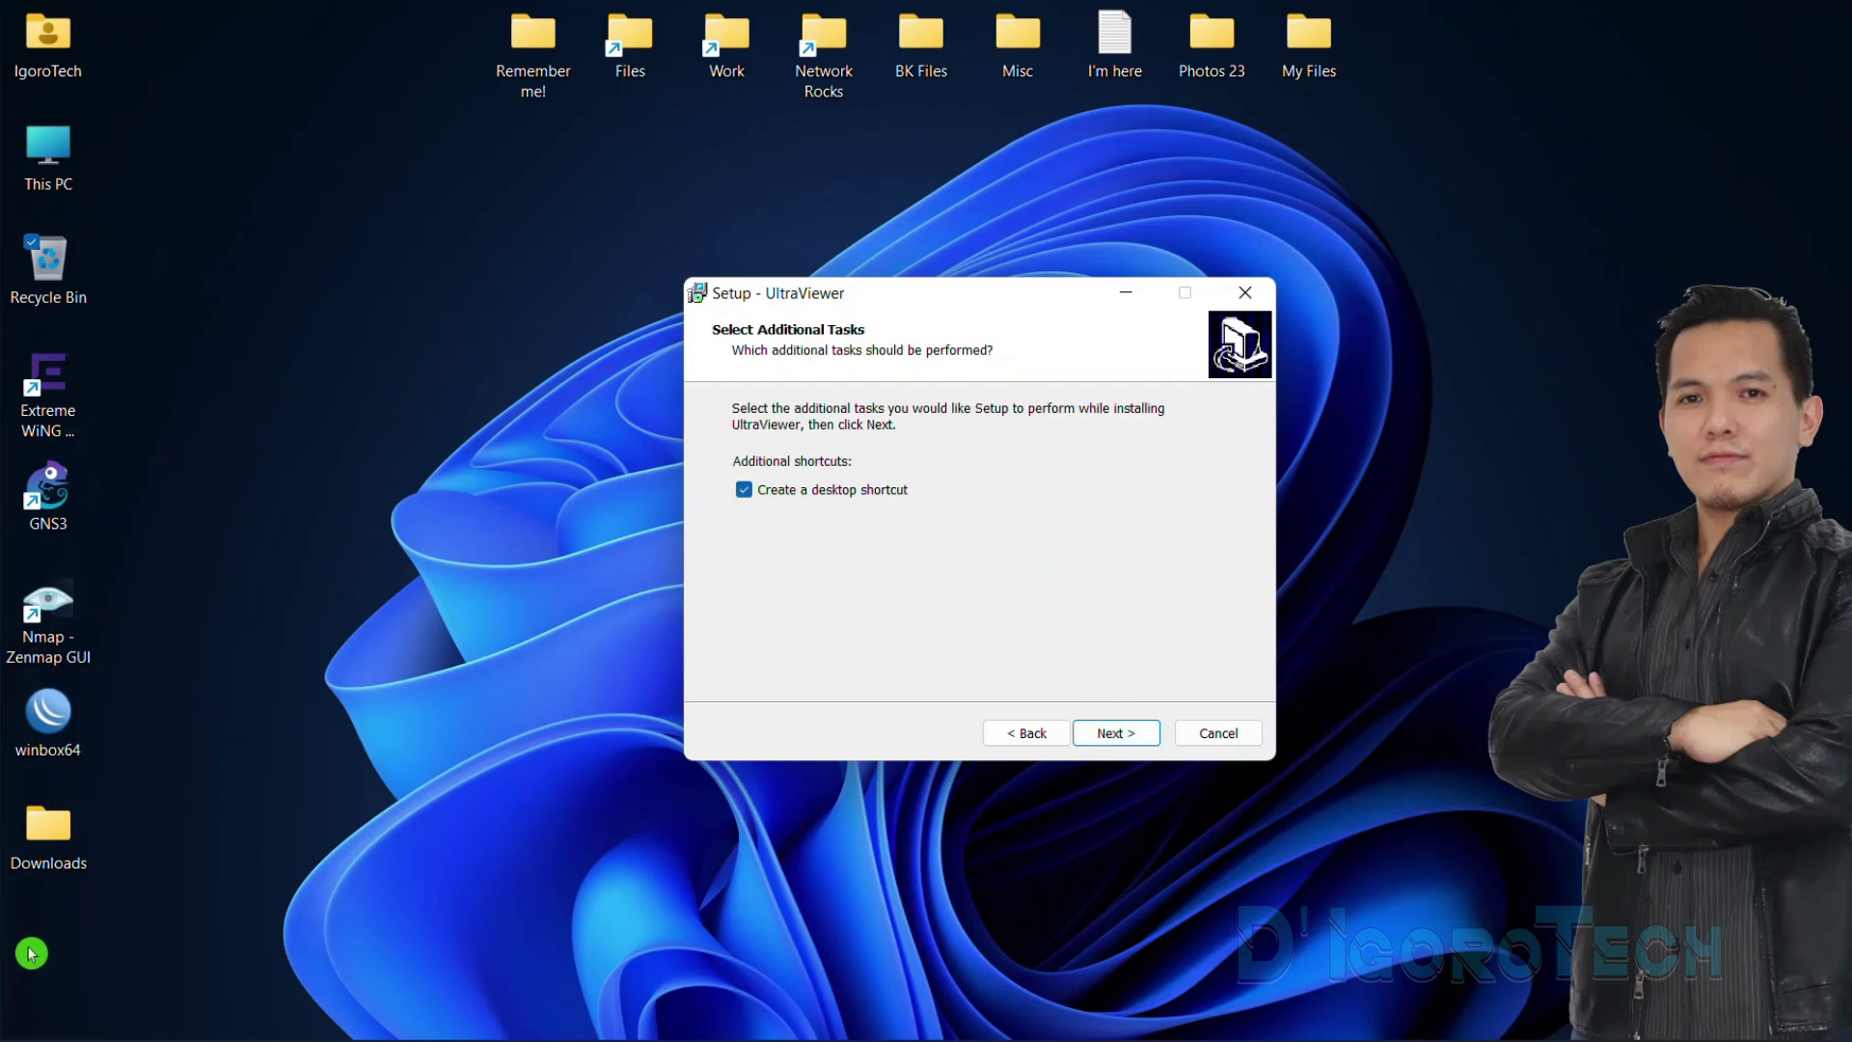
{"action": "left_click", "coordinate": [1141, 735]}
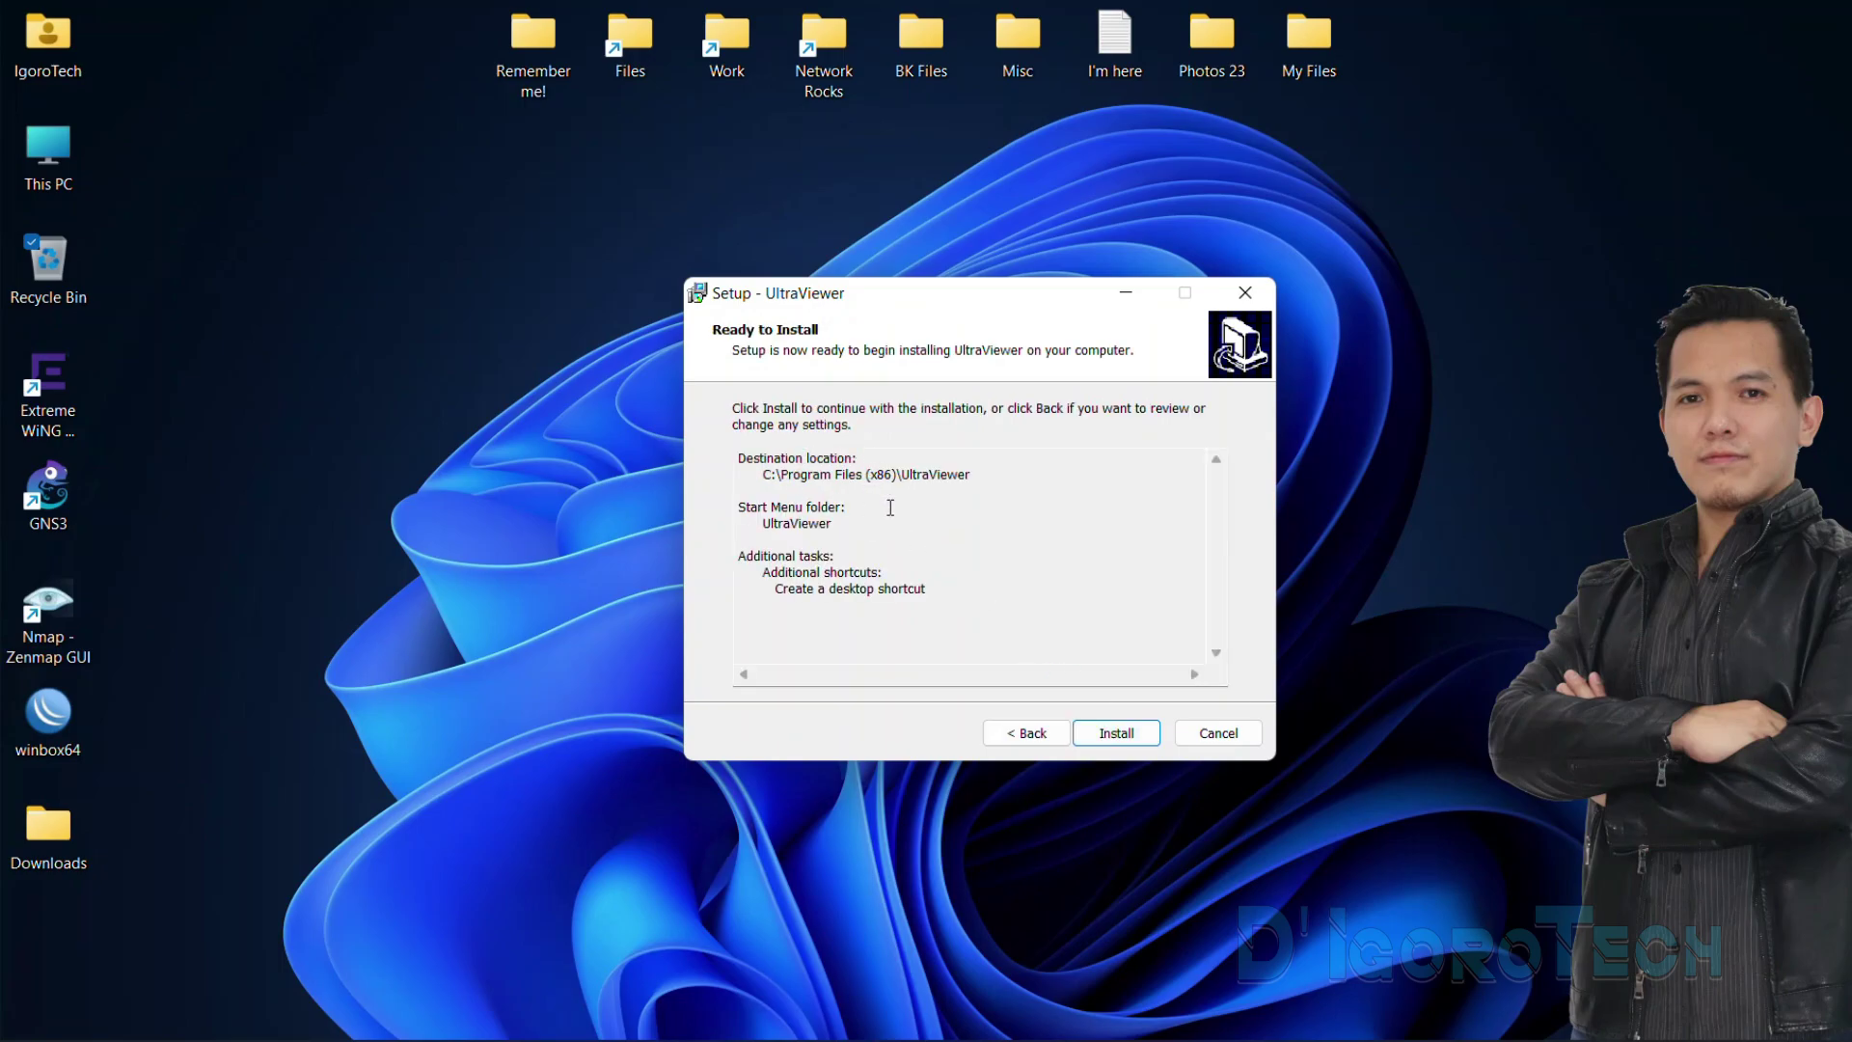
{"action": "left_click", "coordinate": [1116, 735]}
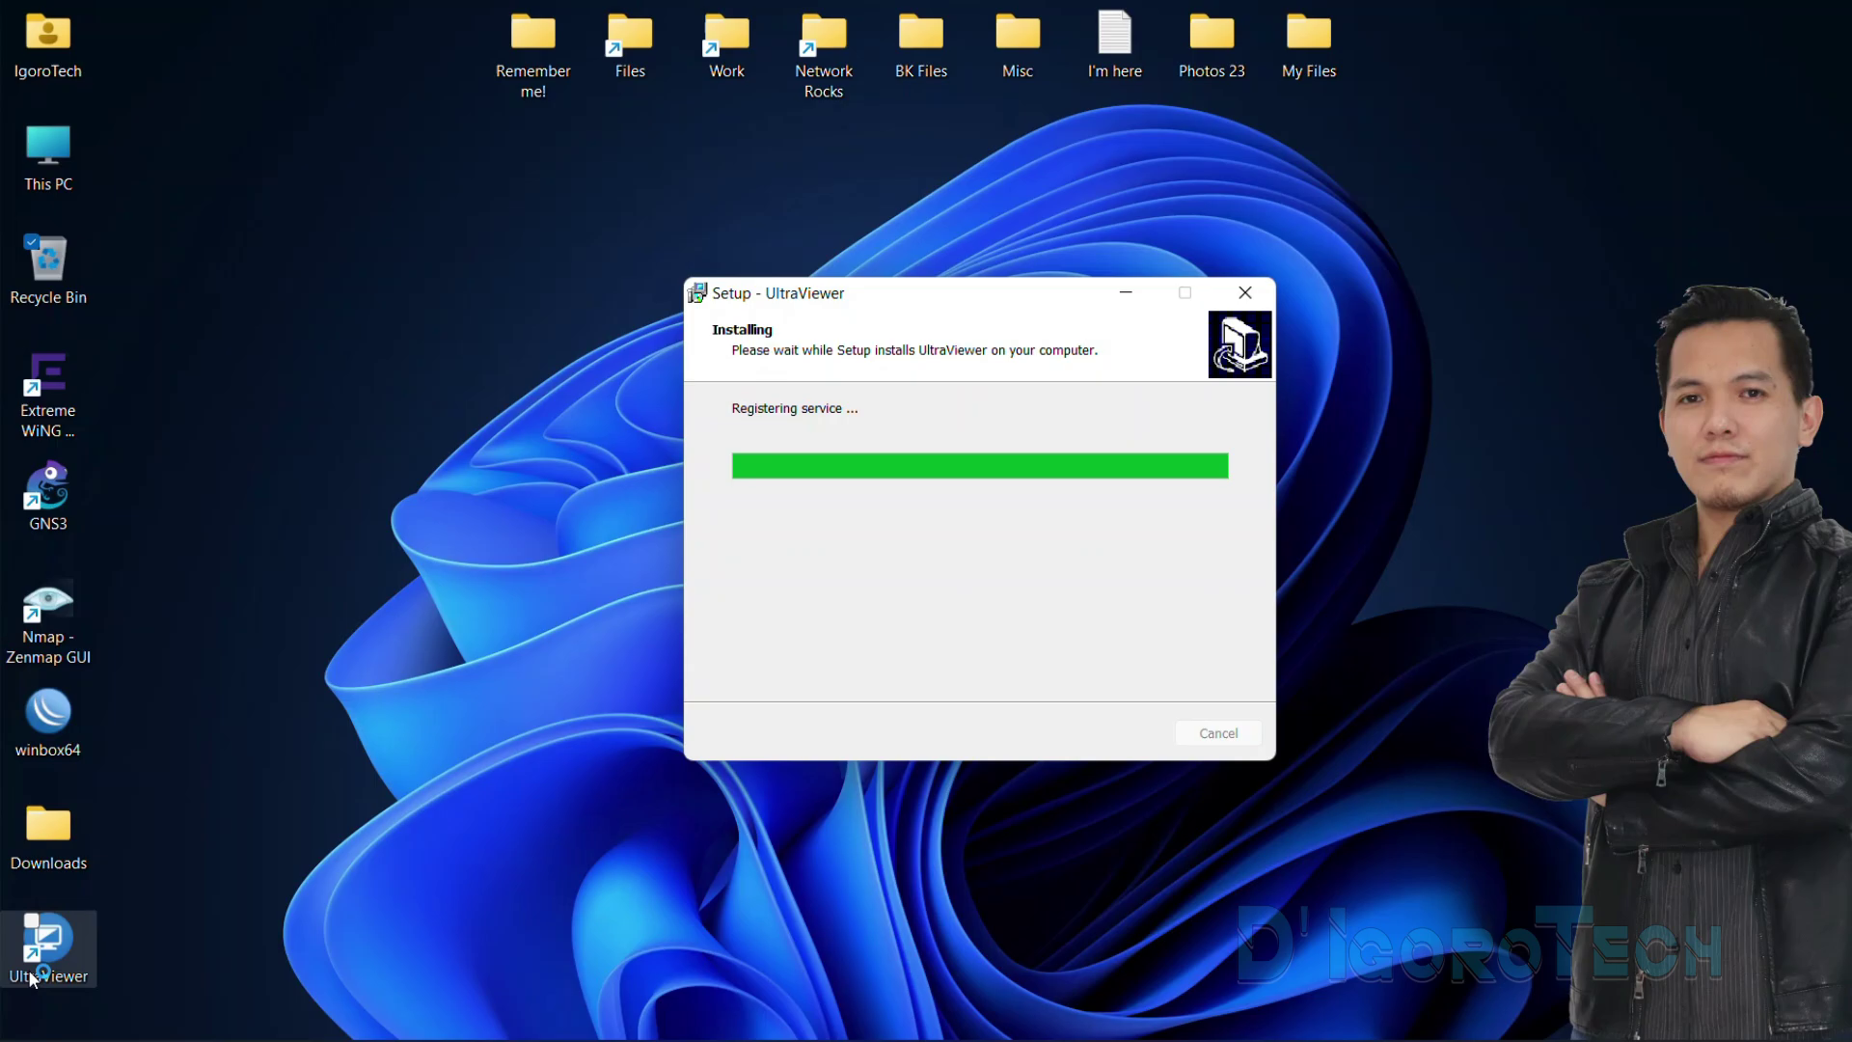
{"action": "left_click", "coordinate": [35, 982]}
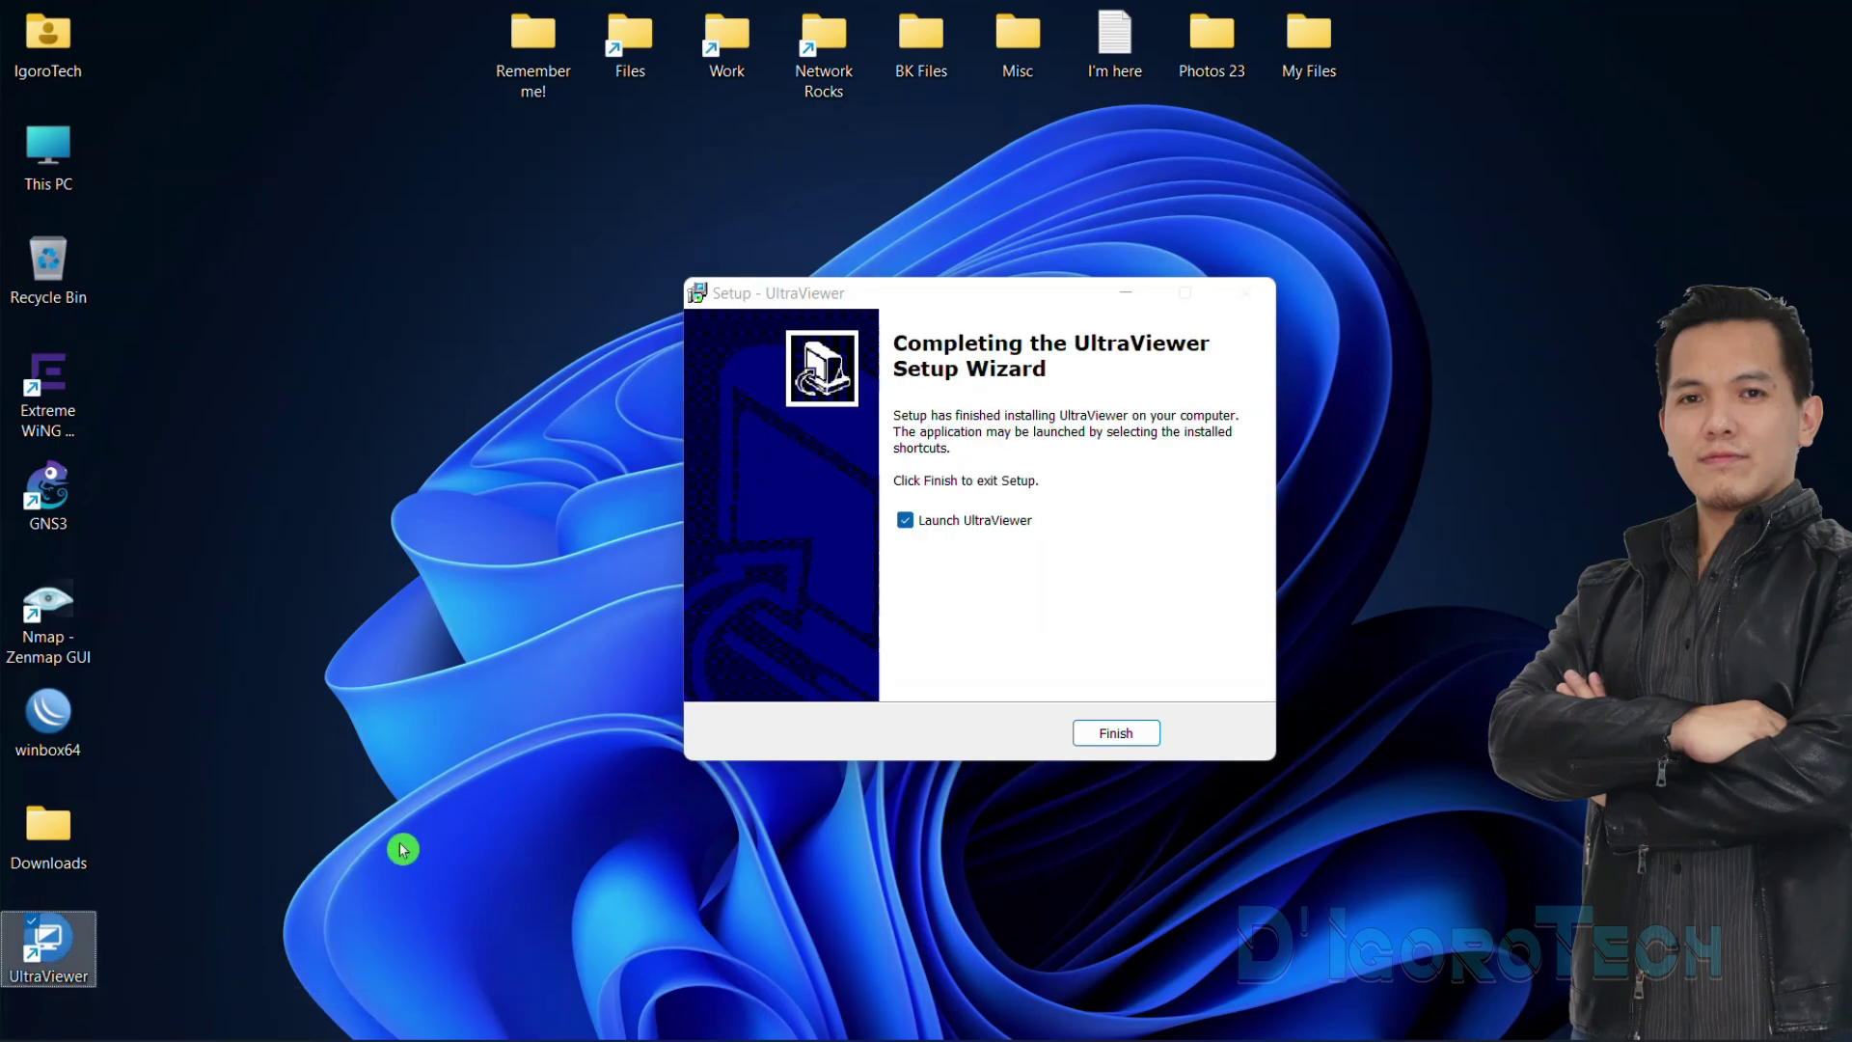
{"action": "left_click", "coordinate": [906, 524]}
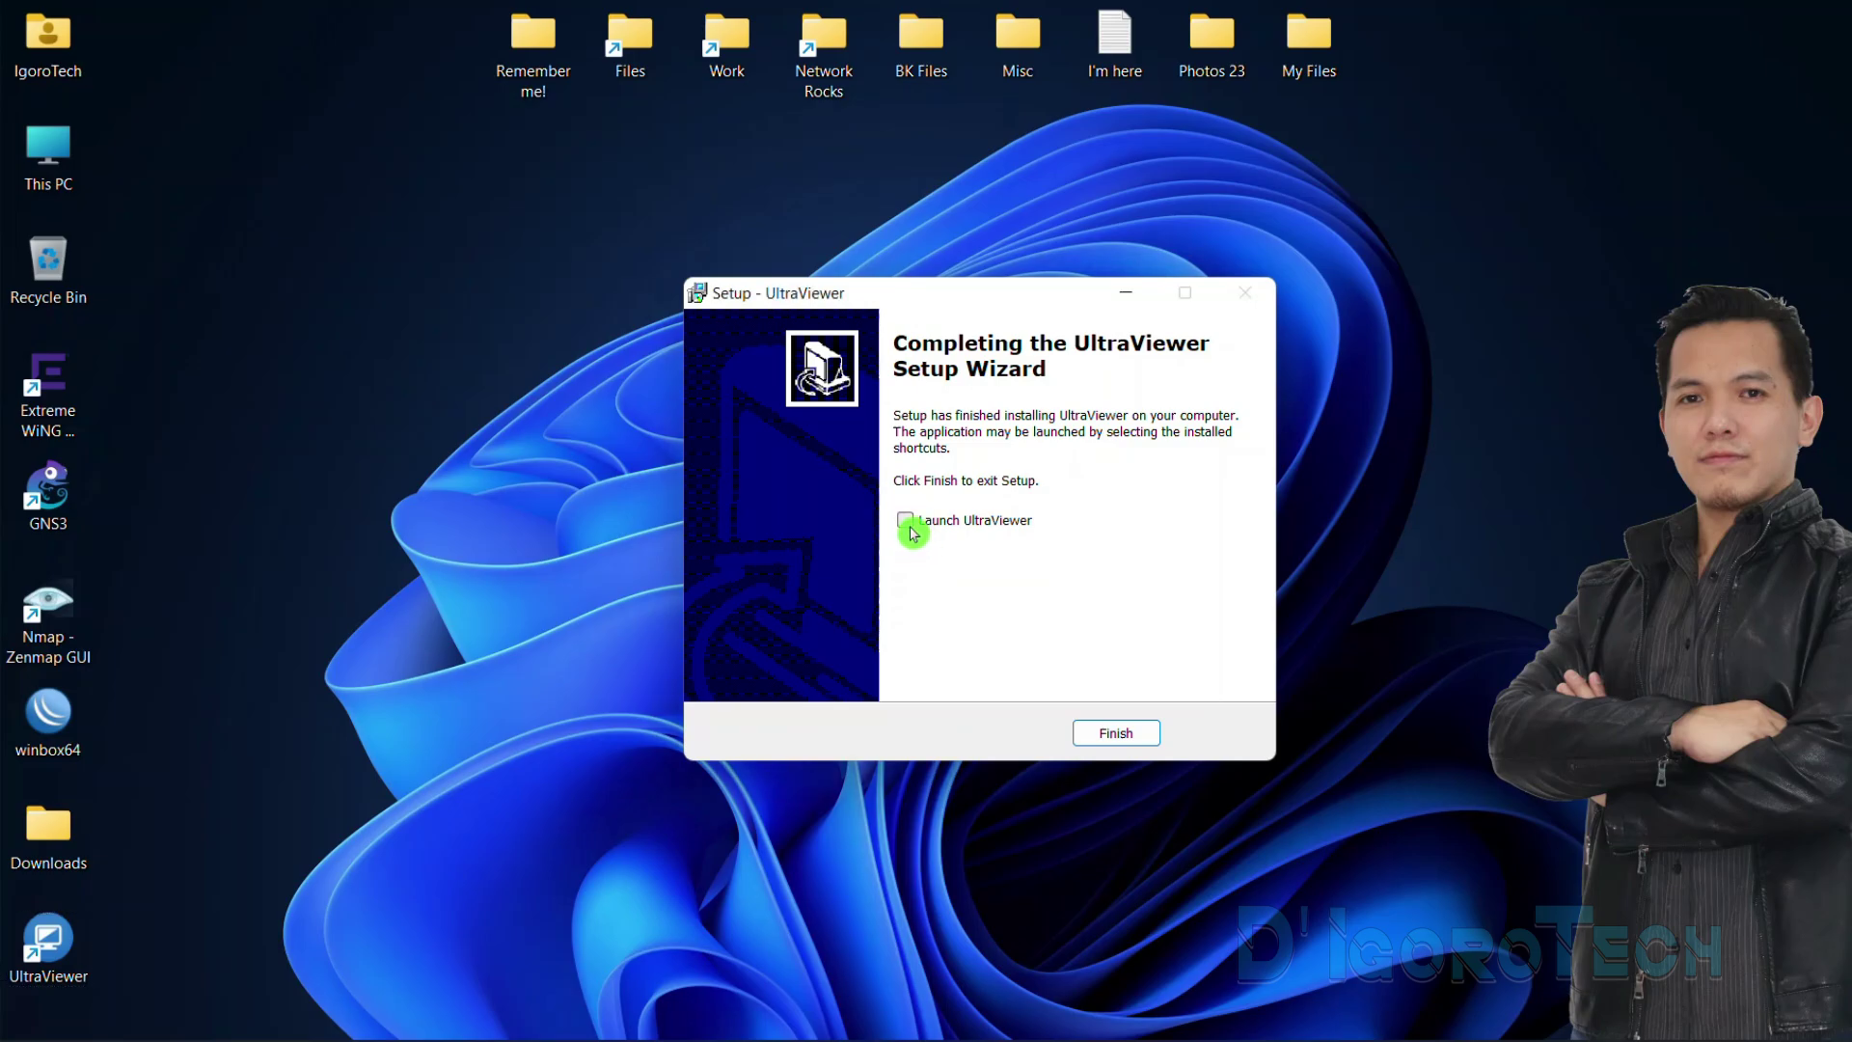
{"action": "left_click", "coordinate": [910, 529]}
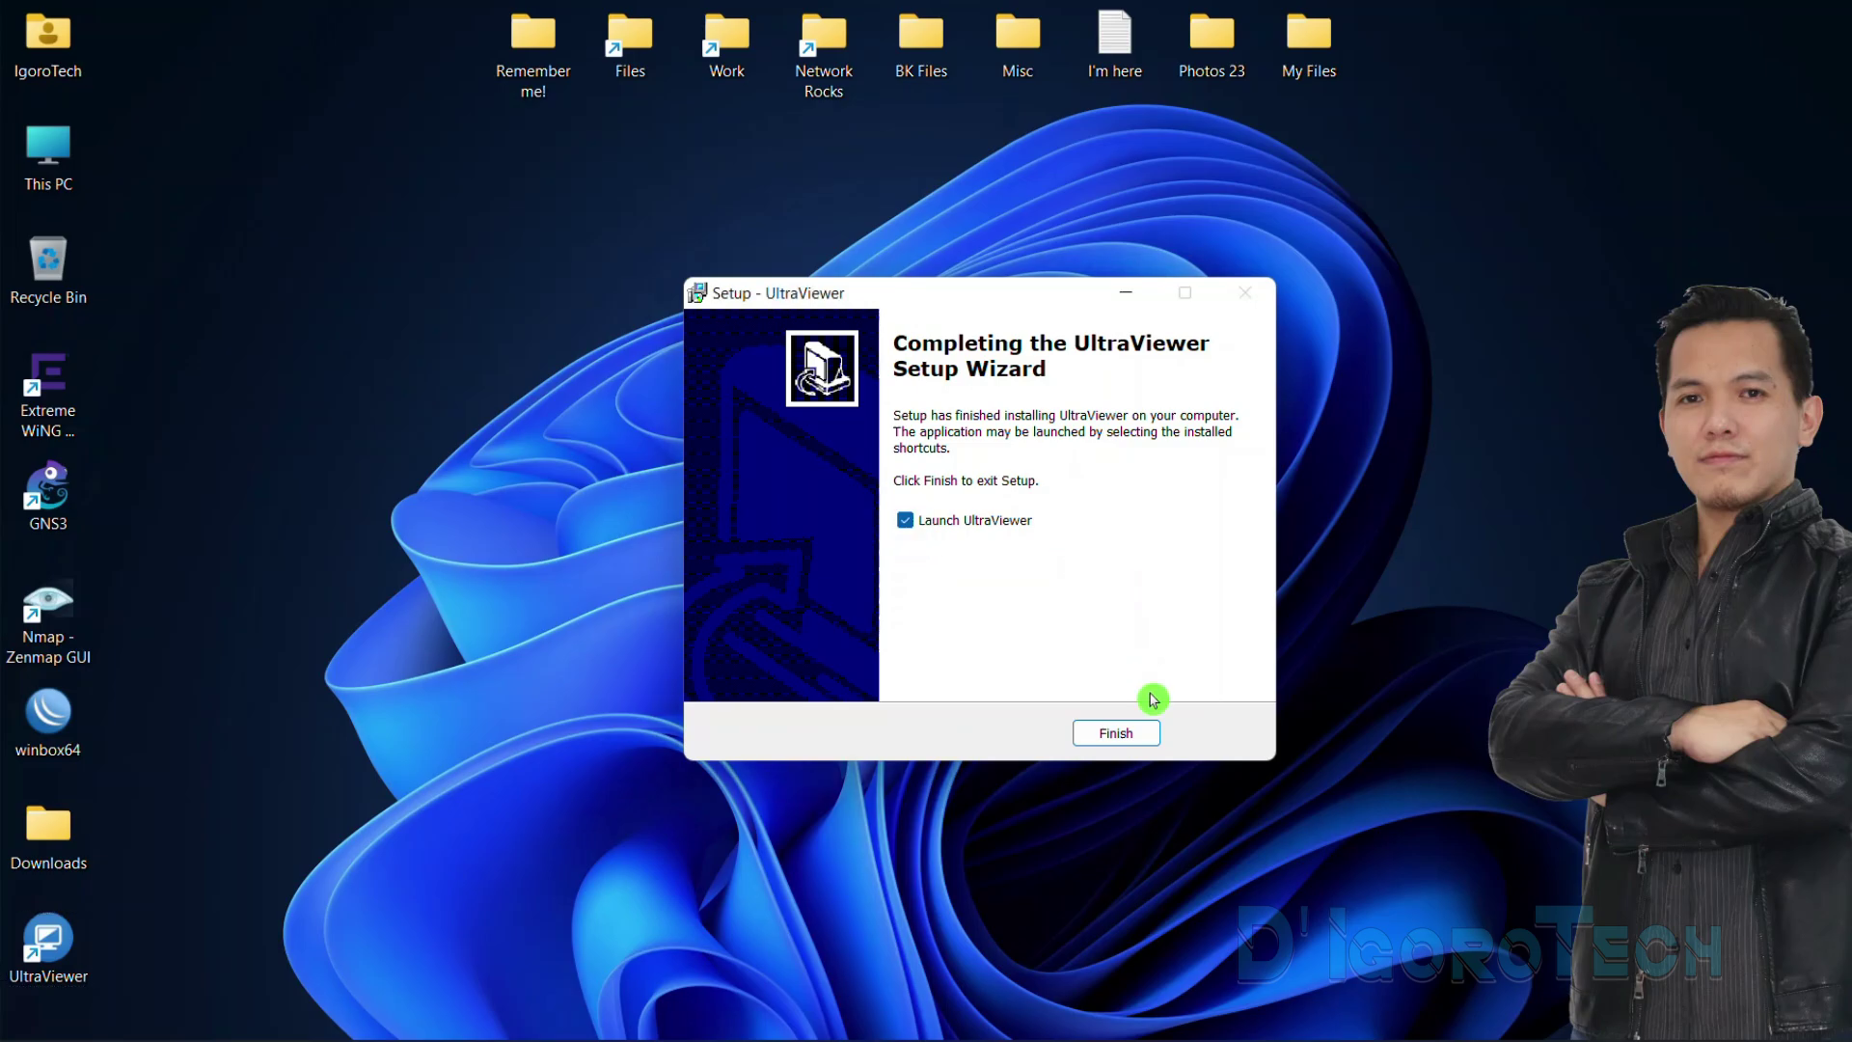
Finish setup to launch UltraViewer and select this computer's ID number
{"action": "left_click", "coordinate": [1116, 735]}
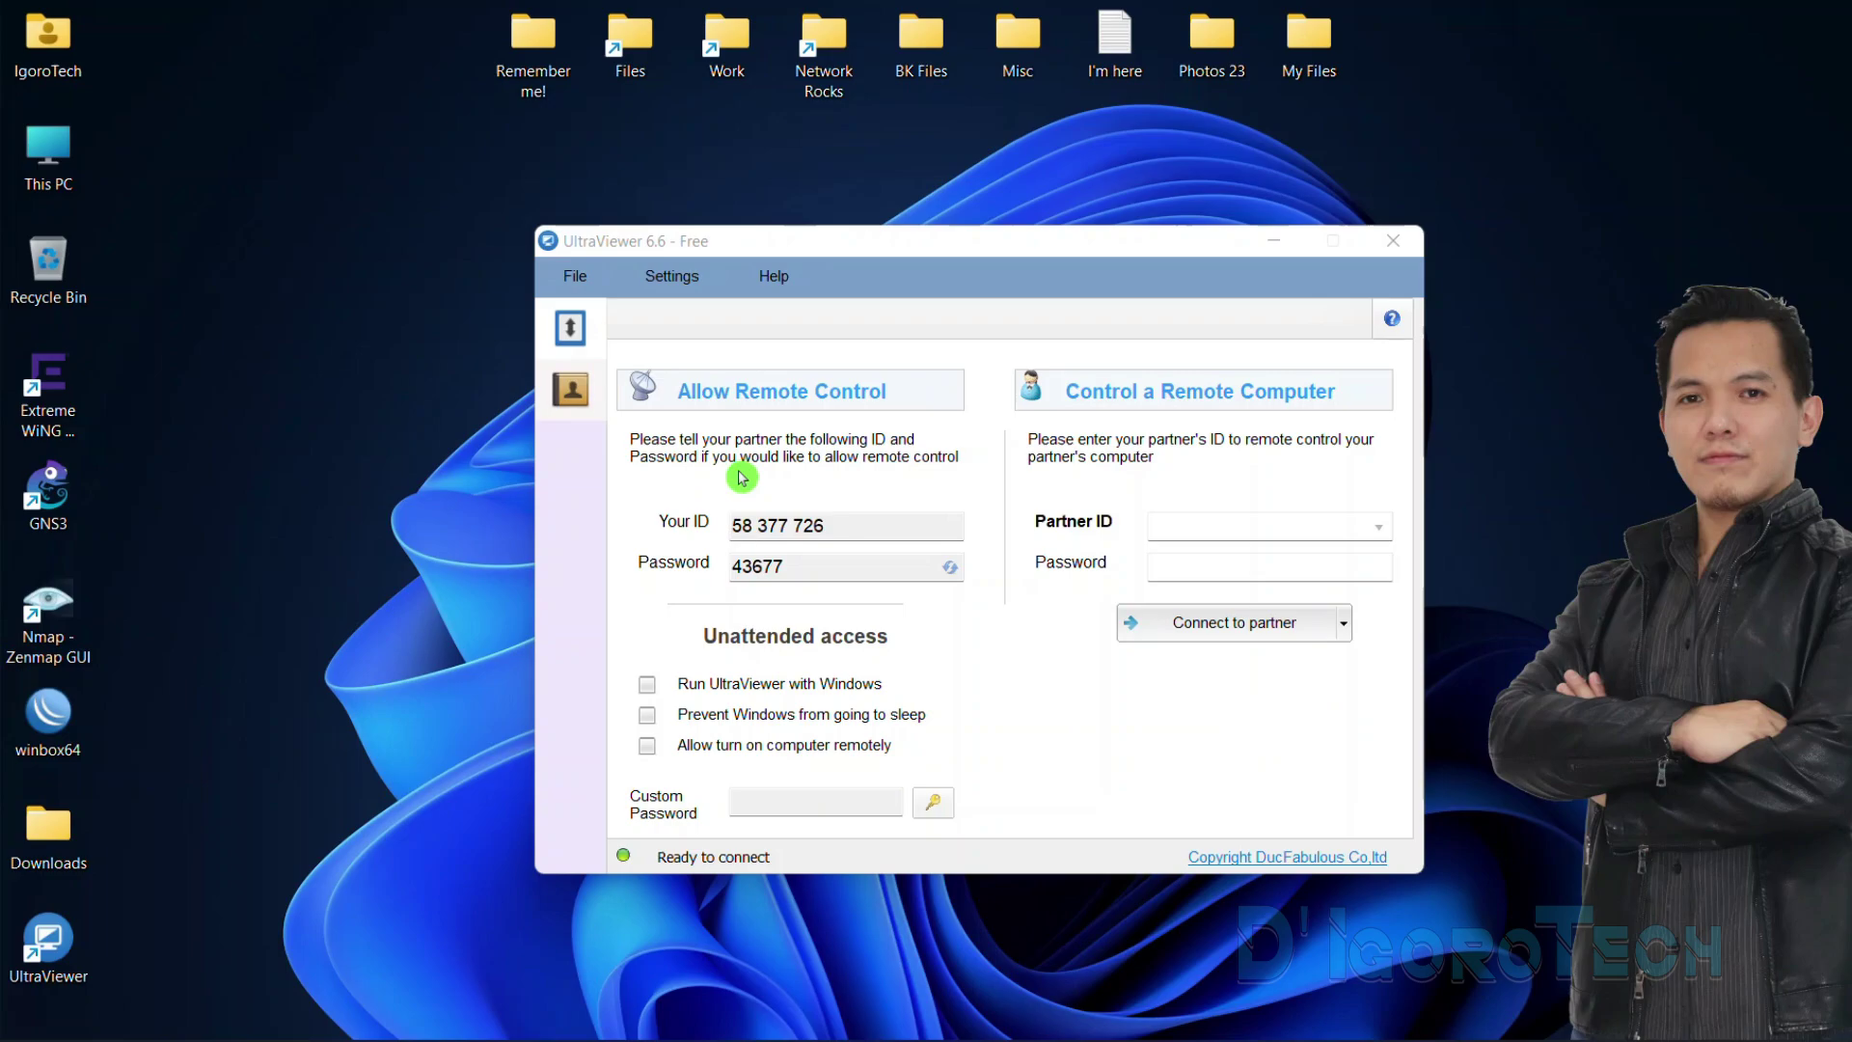
{"action": "left_click", "coordinate": [878, 526]}
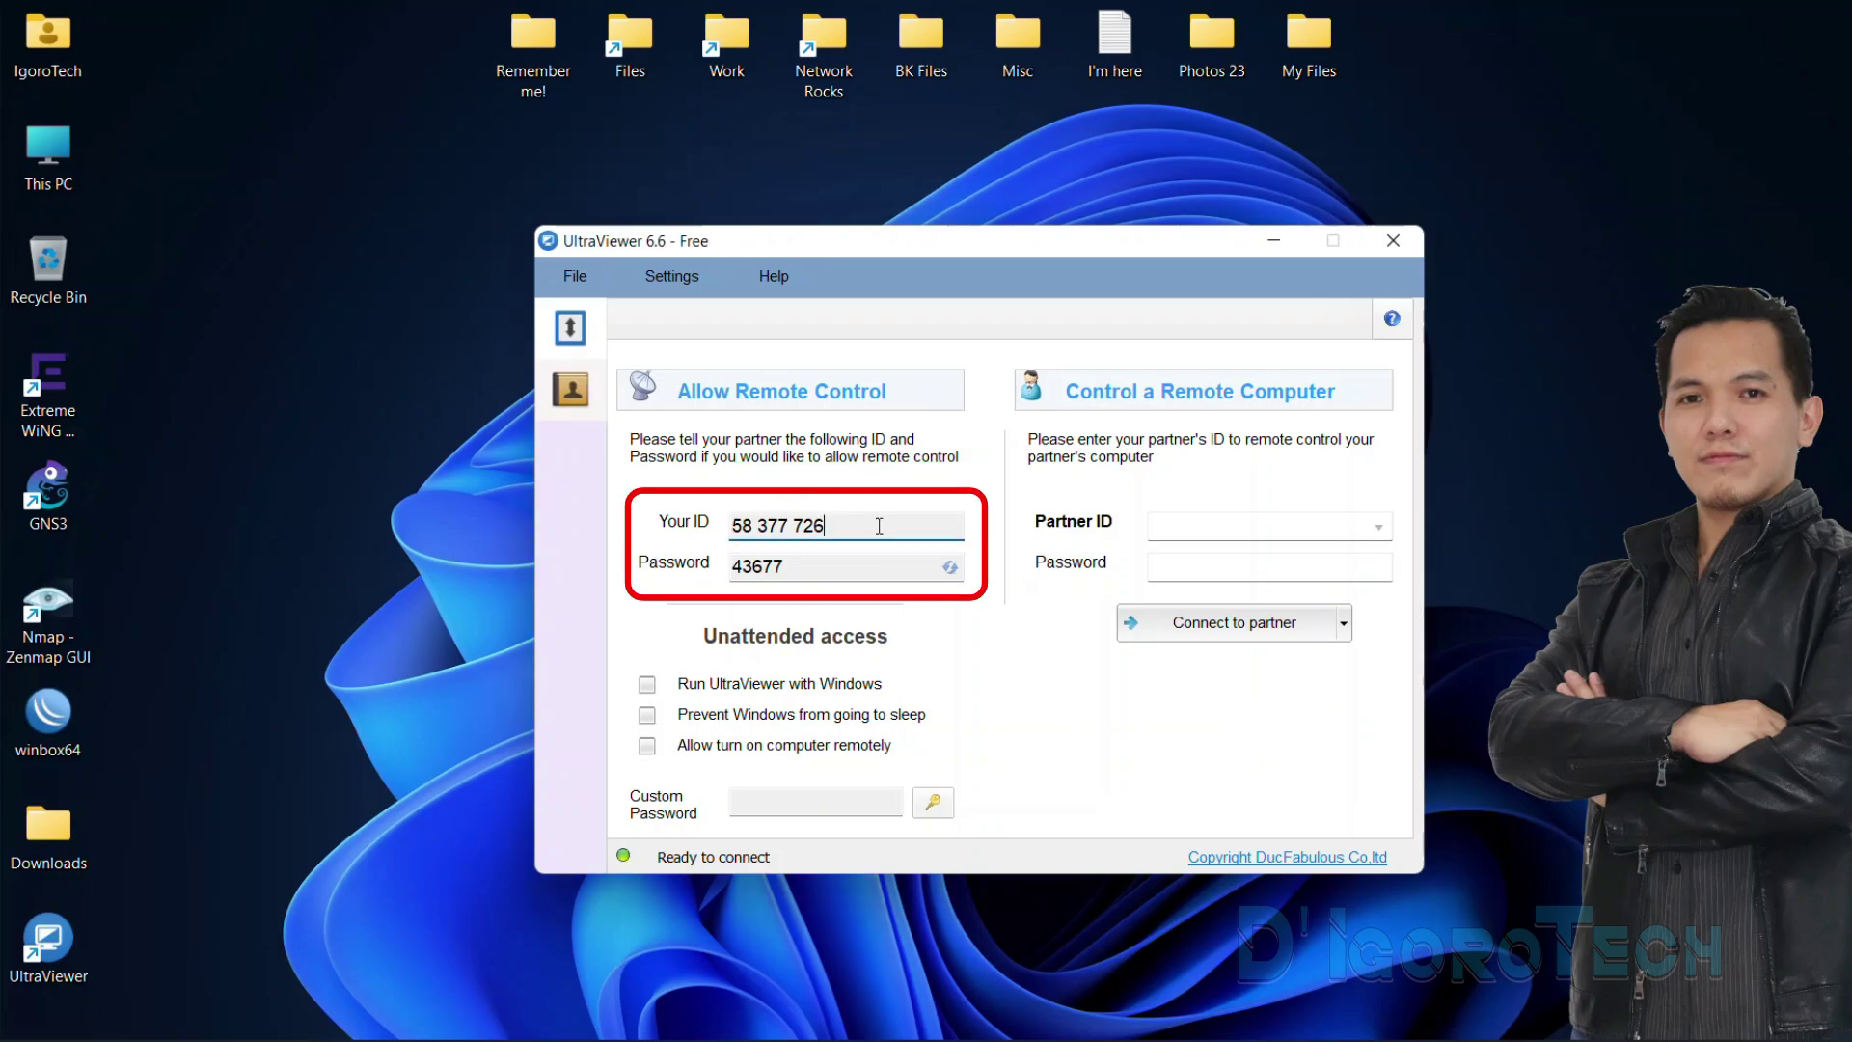
{"action": "left_click_drag", "start_coordinate": [890, 525], "coordinate": [728, 573]}
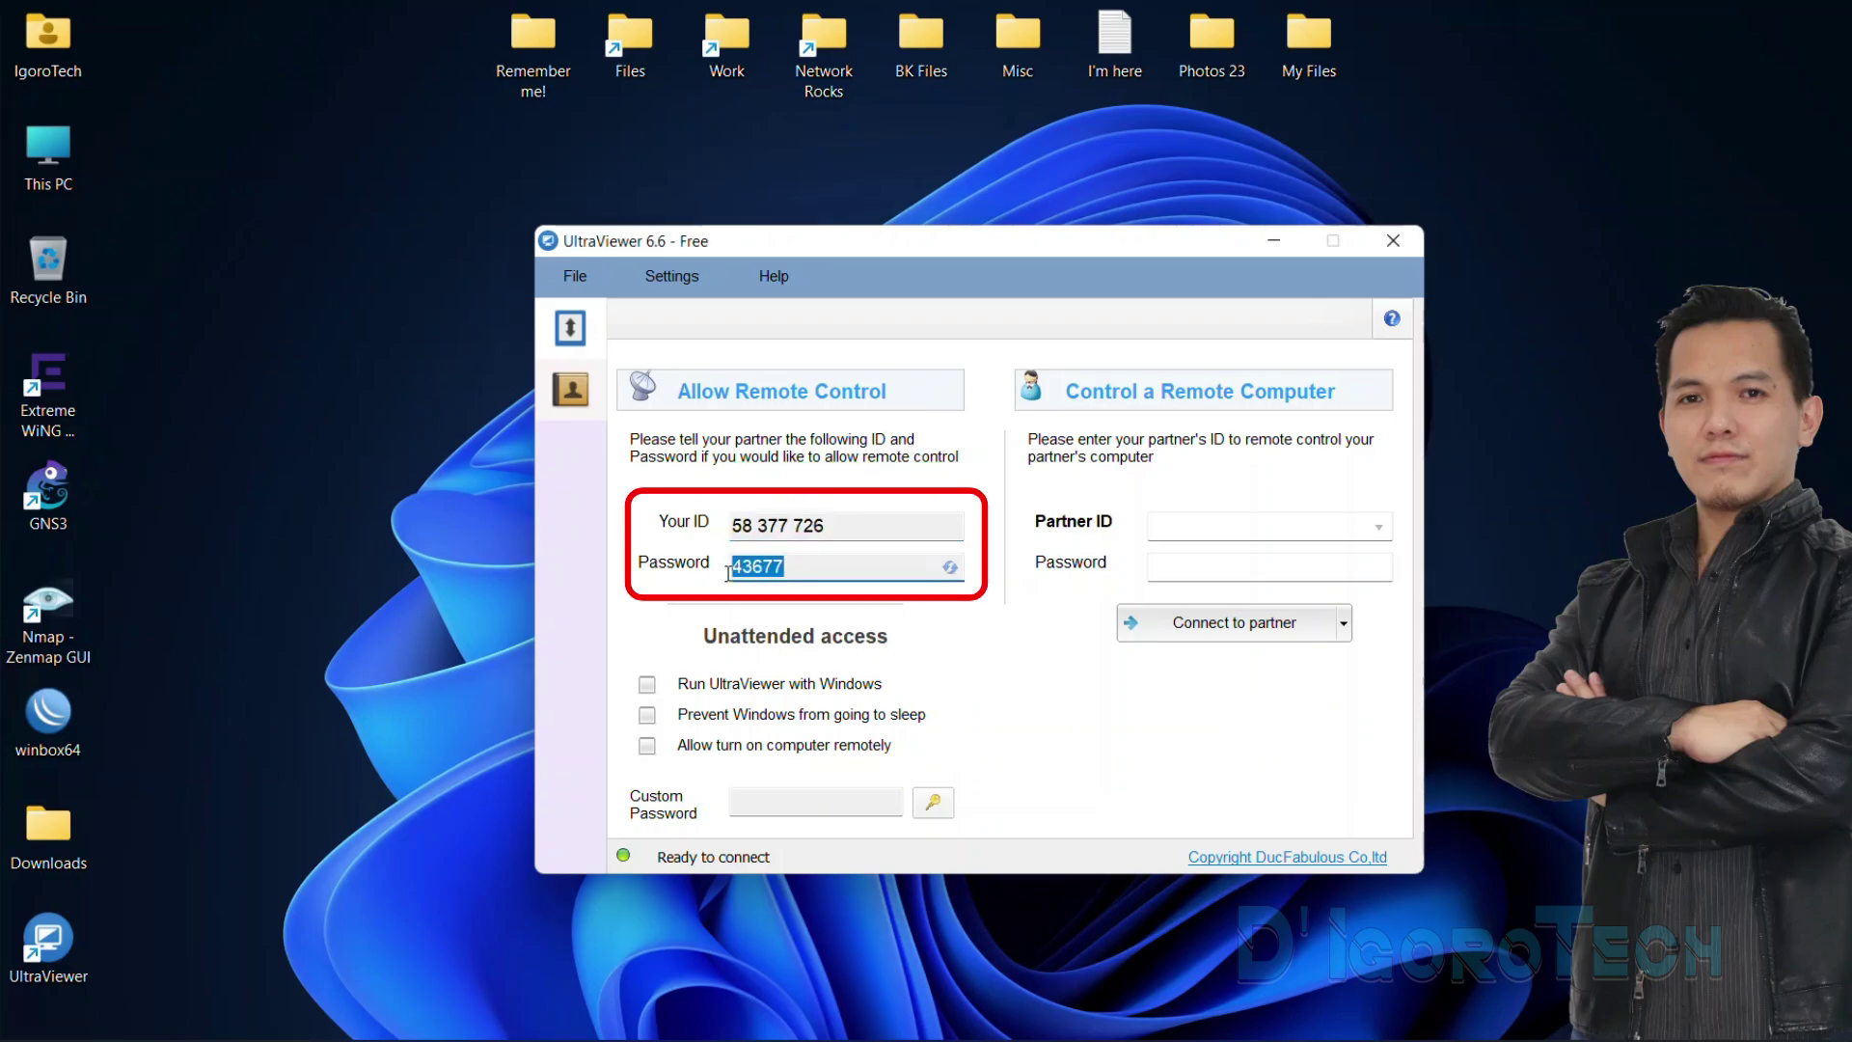
Set the random password length to 8 characters, briefly disabling and re-enabling the random password
{"action": "right_click", "coordinate": [953, 573]}
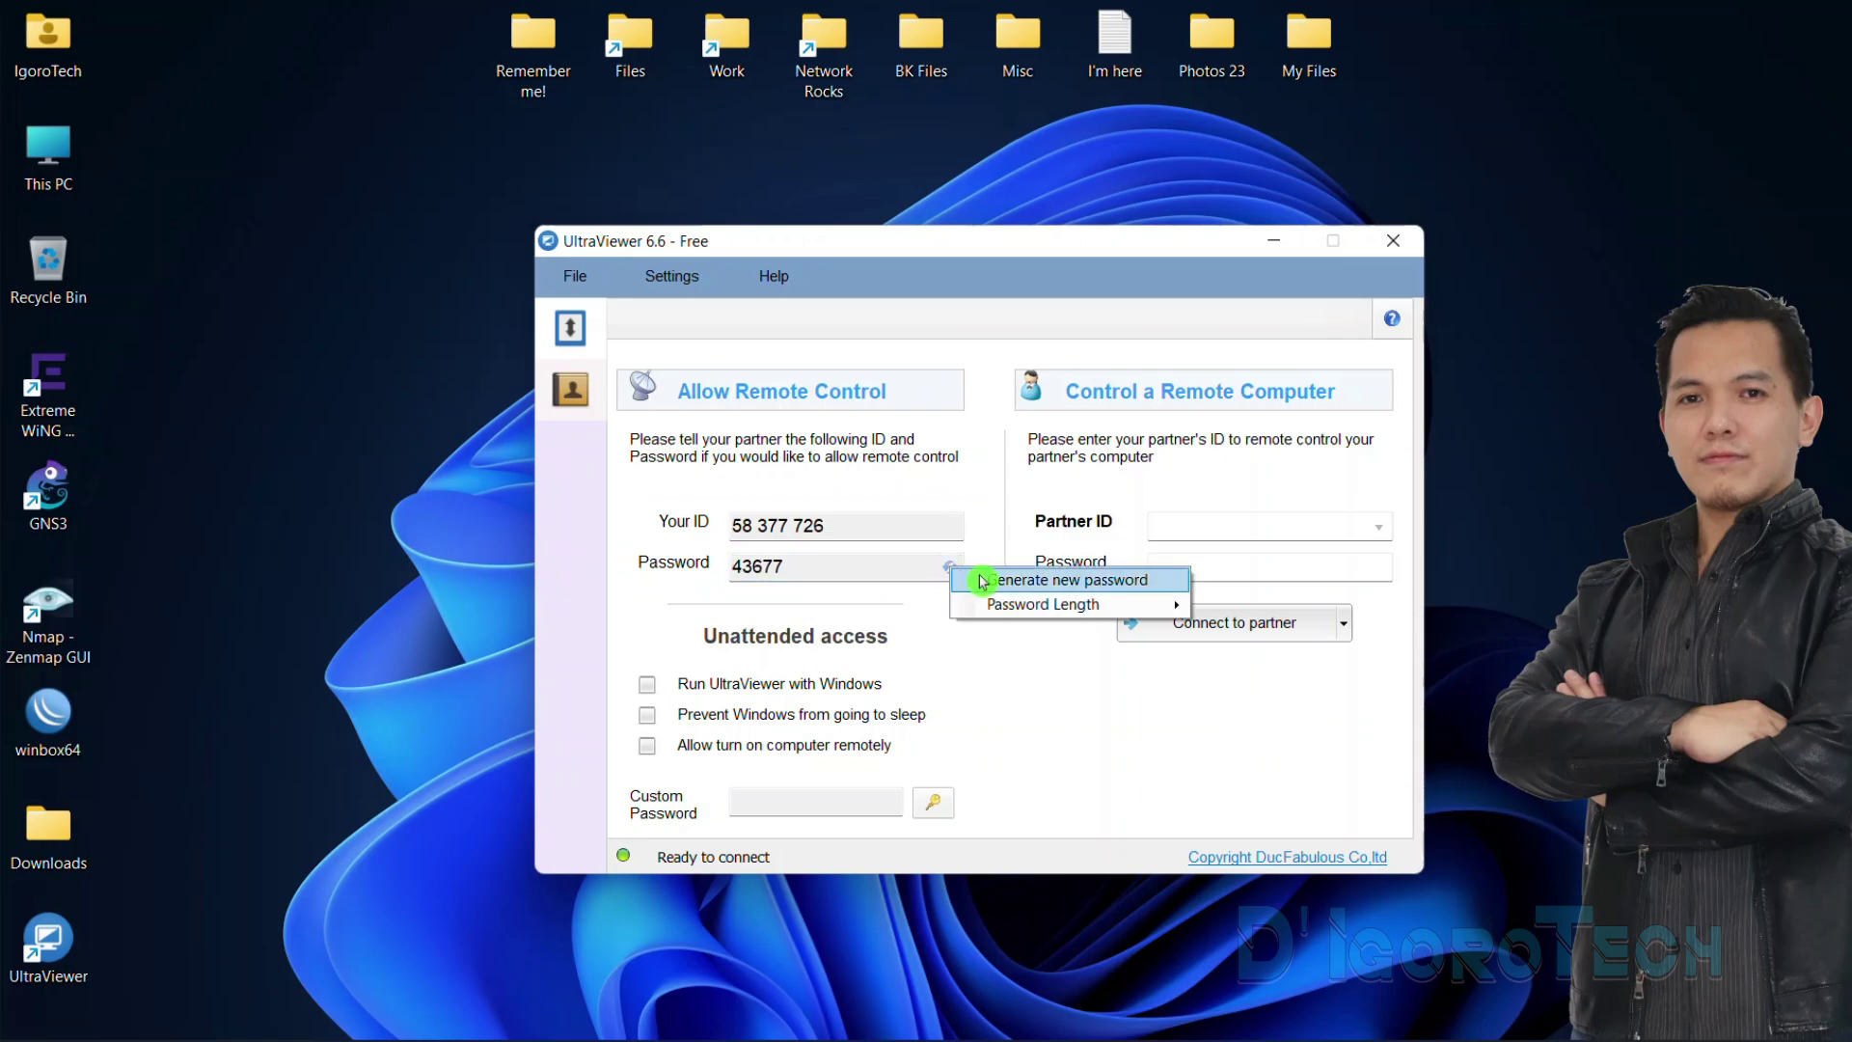
{"action": "mouse_move", "coordinate": [1014, 604]}
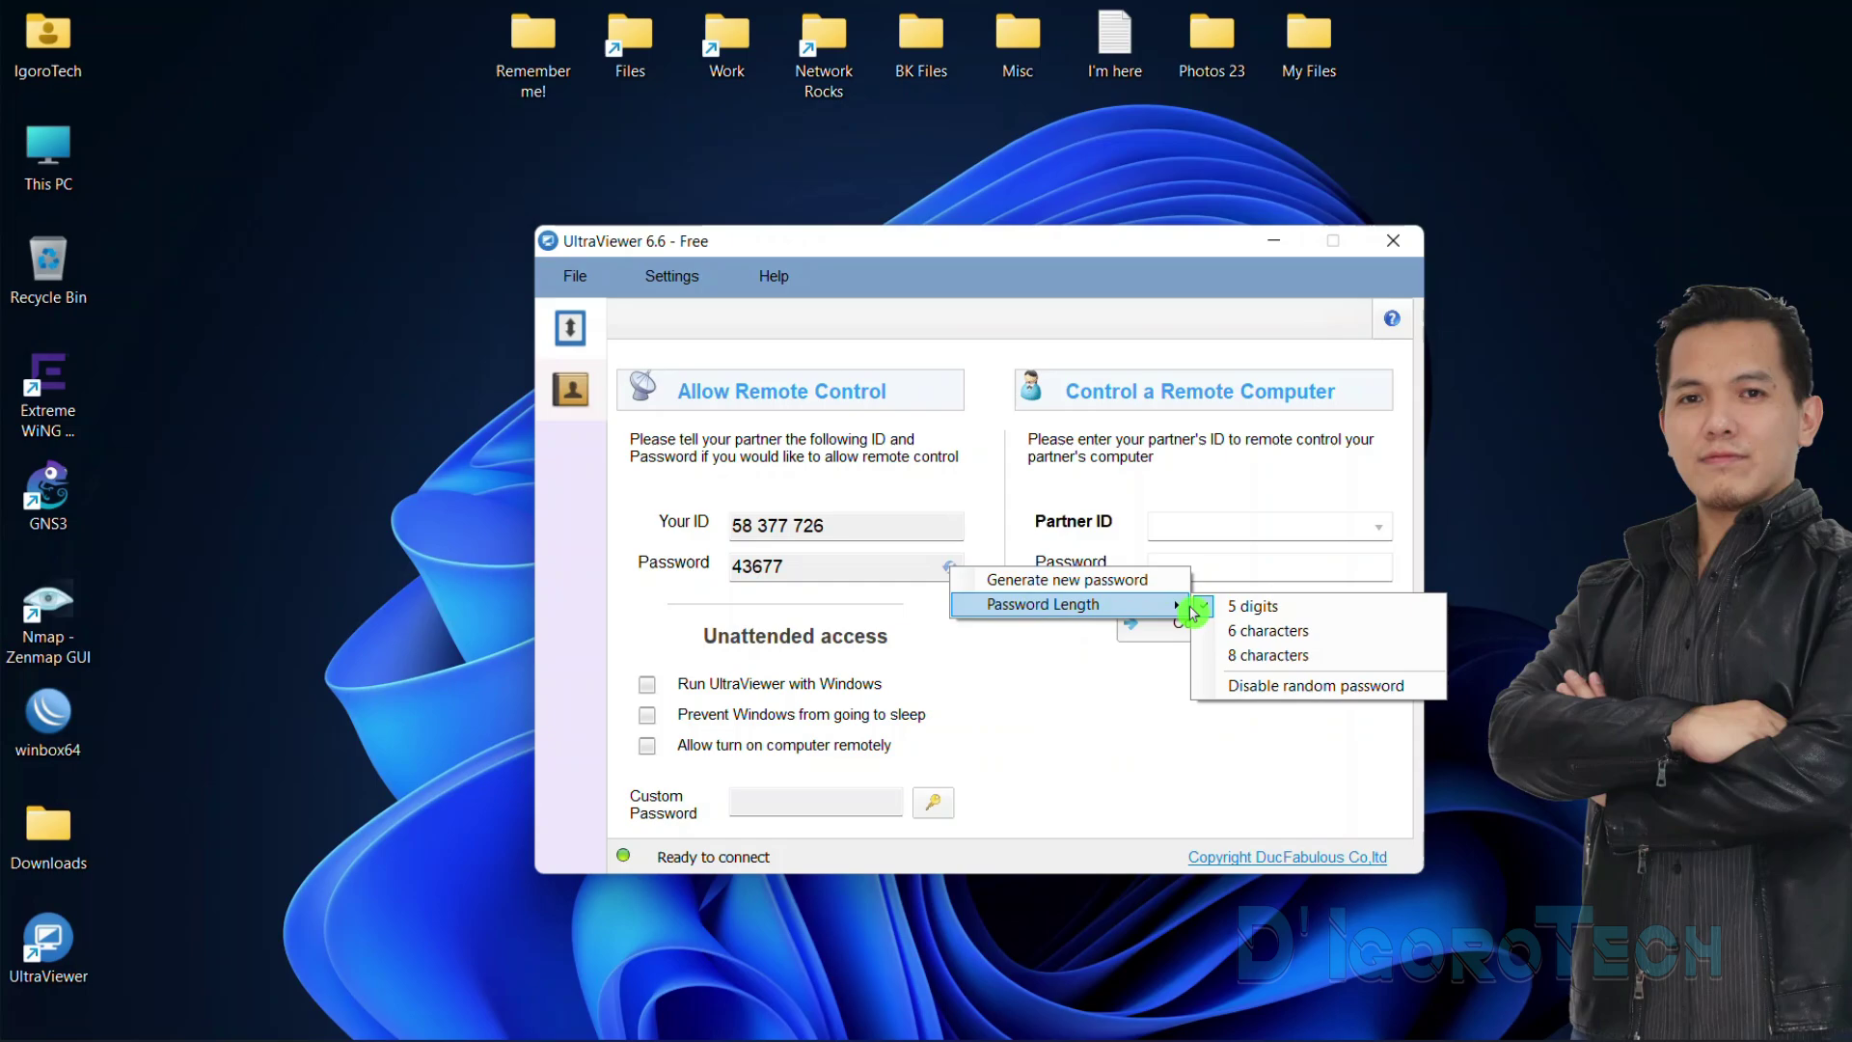
{"action": "left_click", "coordinate": [1244, 656]}
{"action": "left_click", "coordinate": [953, 576]}
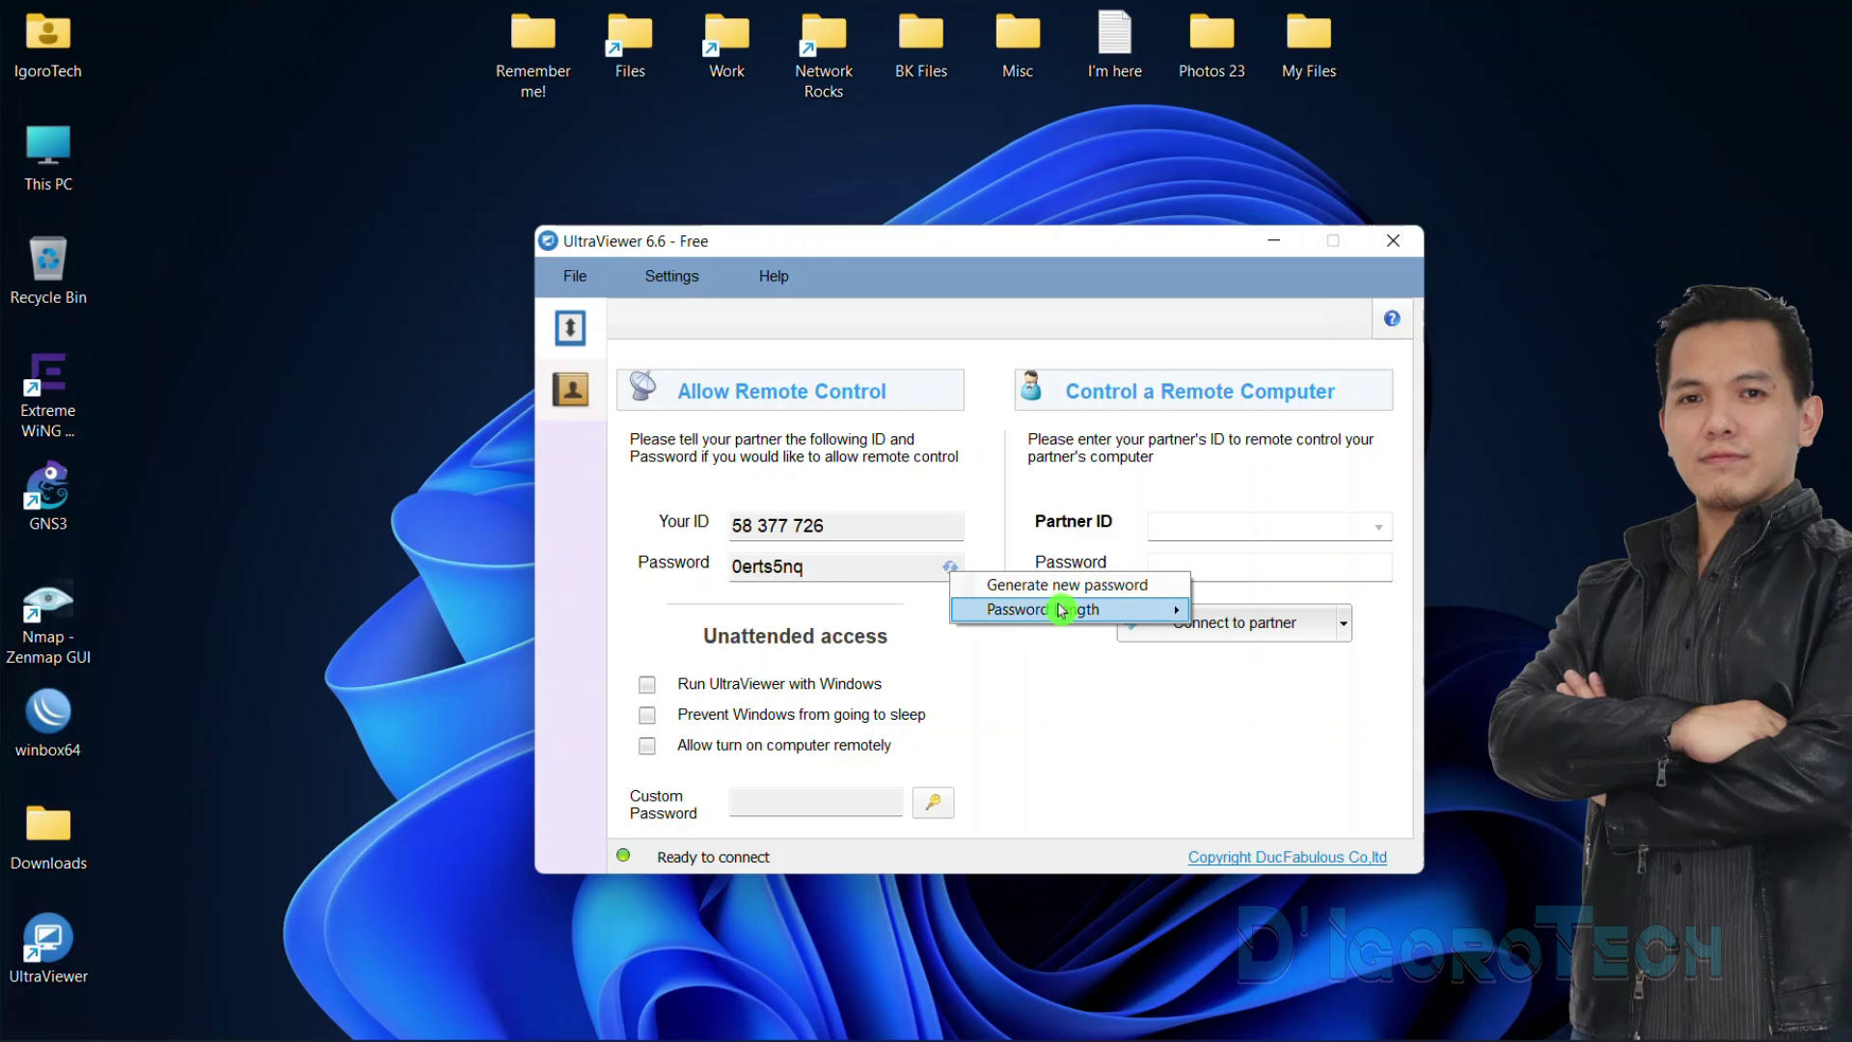
{"action": "mouse_move", "coordinate": [1052, 606]}
{"action": "left_click", "coordinate": [1314, 687]}
{"action": "left_click", "coordinate": [948, 573]}
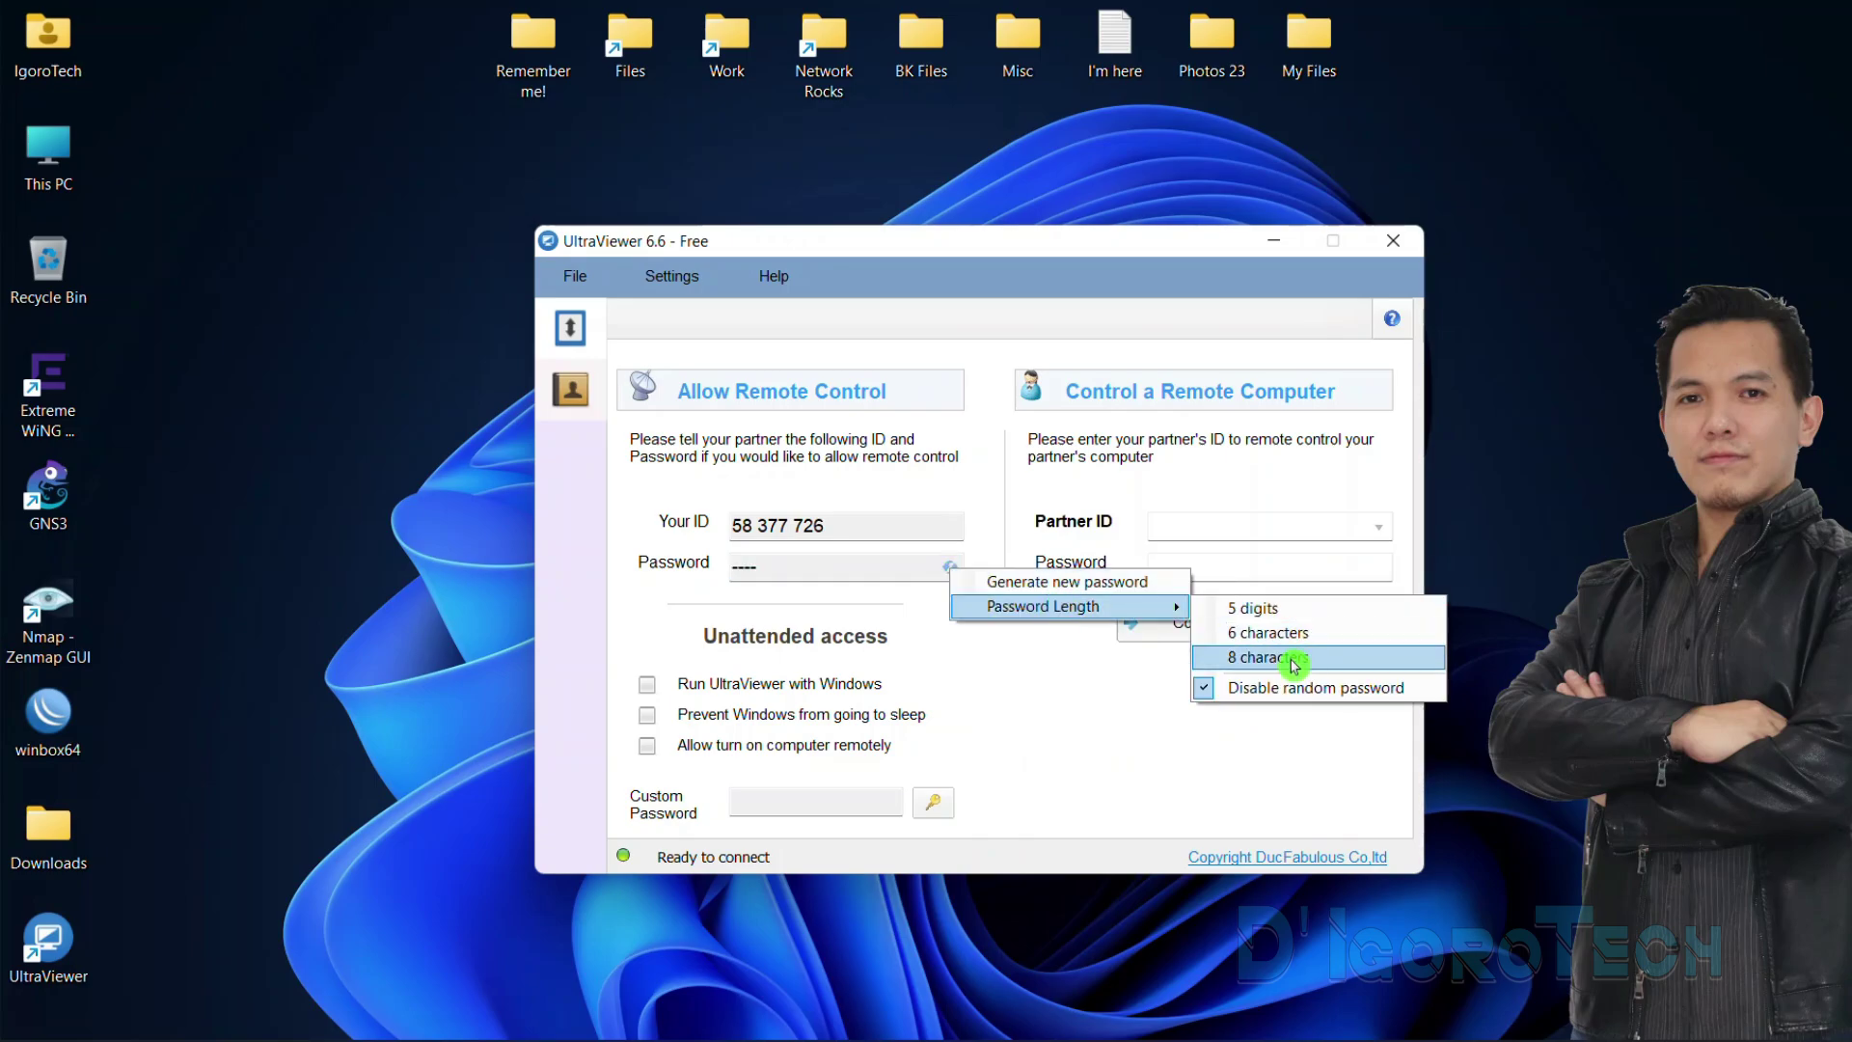
{"action": "left_click", "coordinate": [1293, 666]}
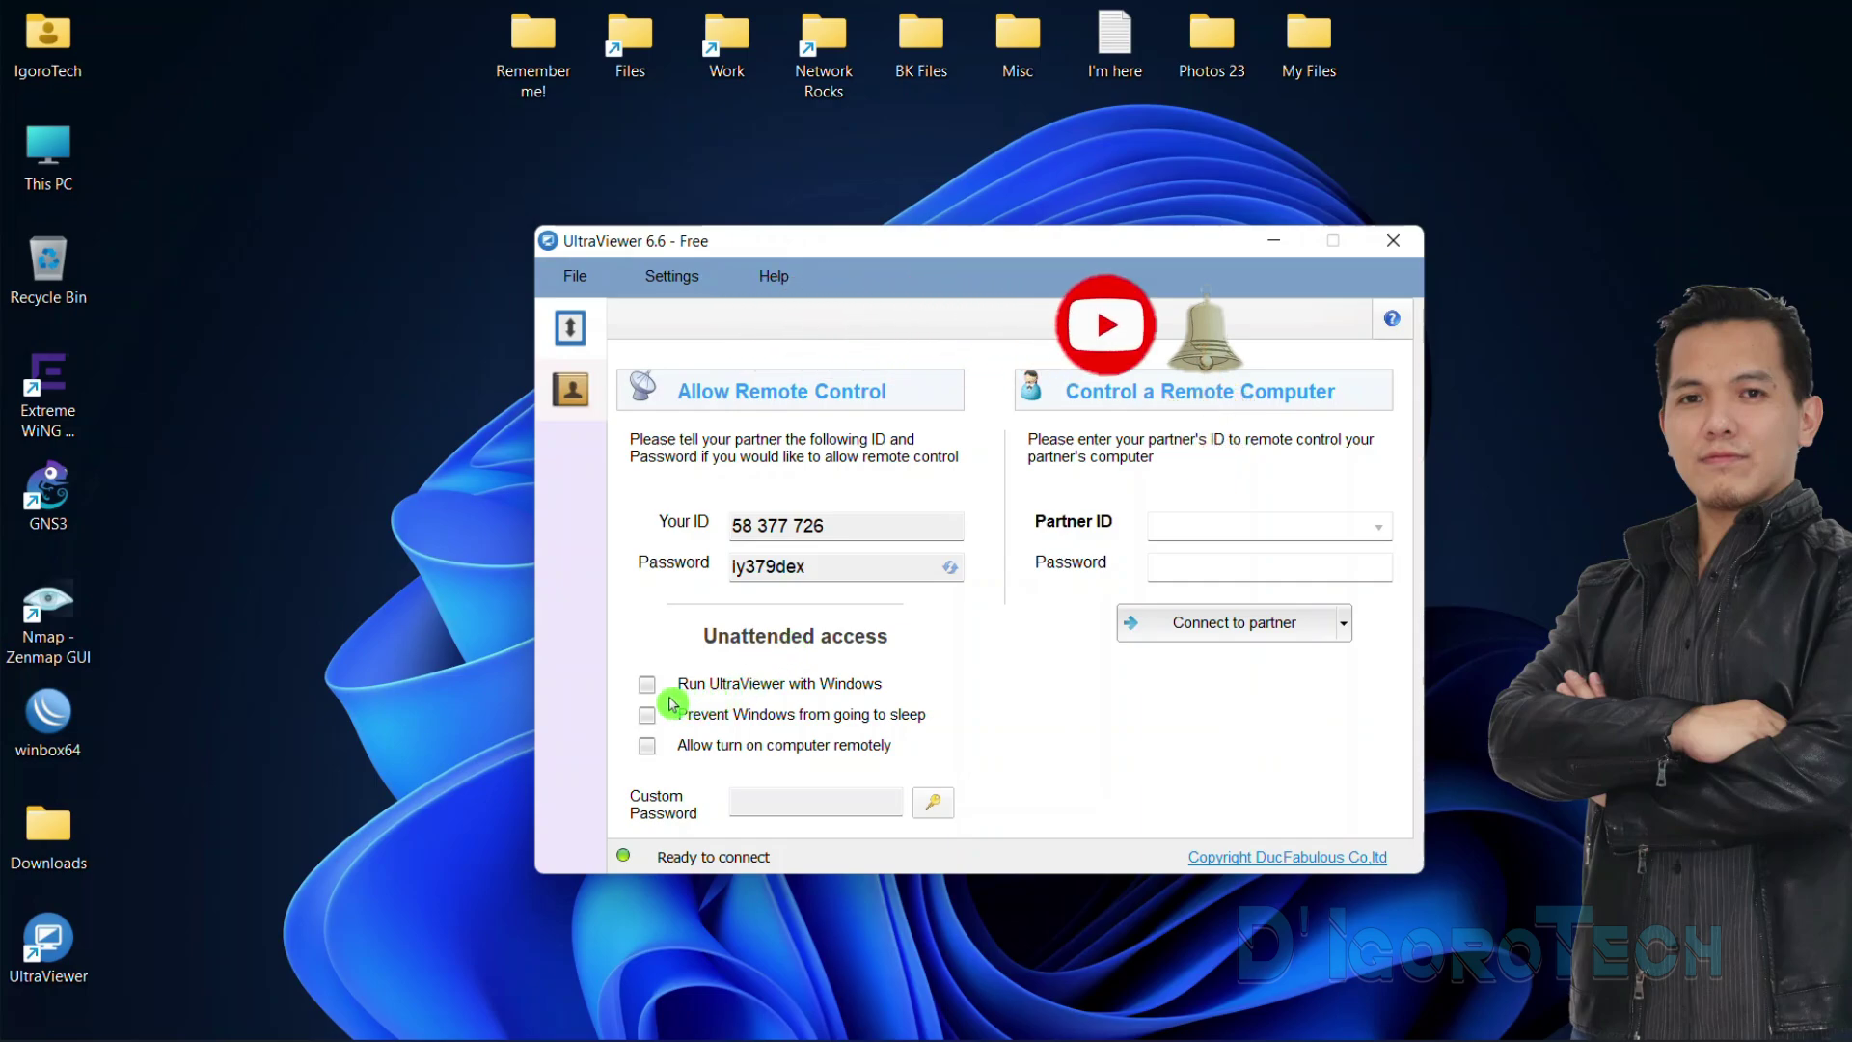
Select the current access password, then focus the Custom Password field
{"action": "key", "text": "Tab"}
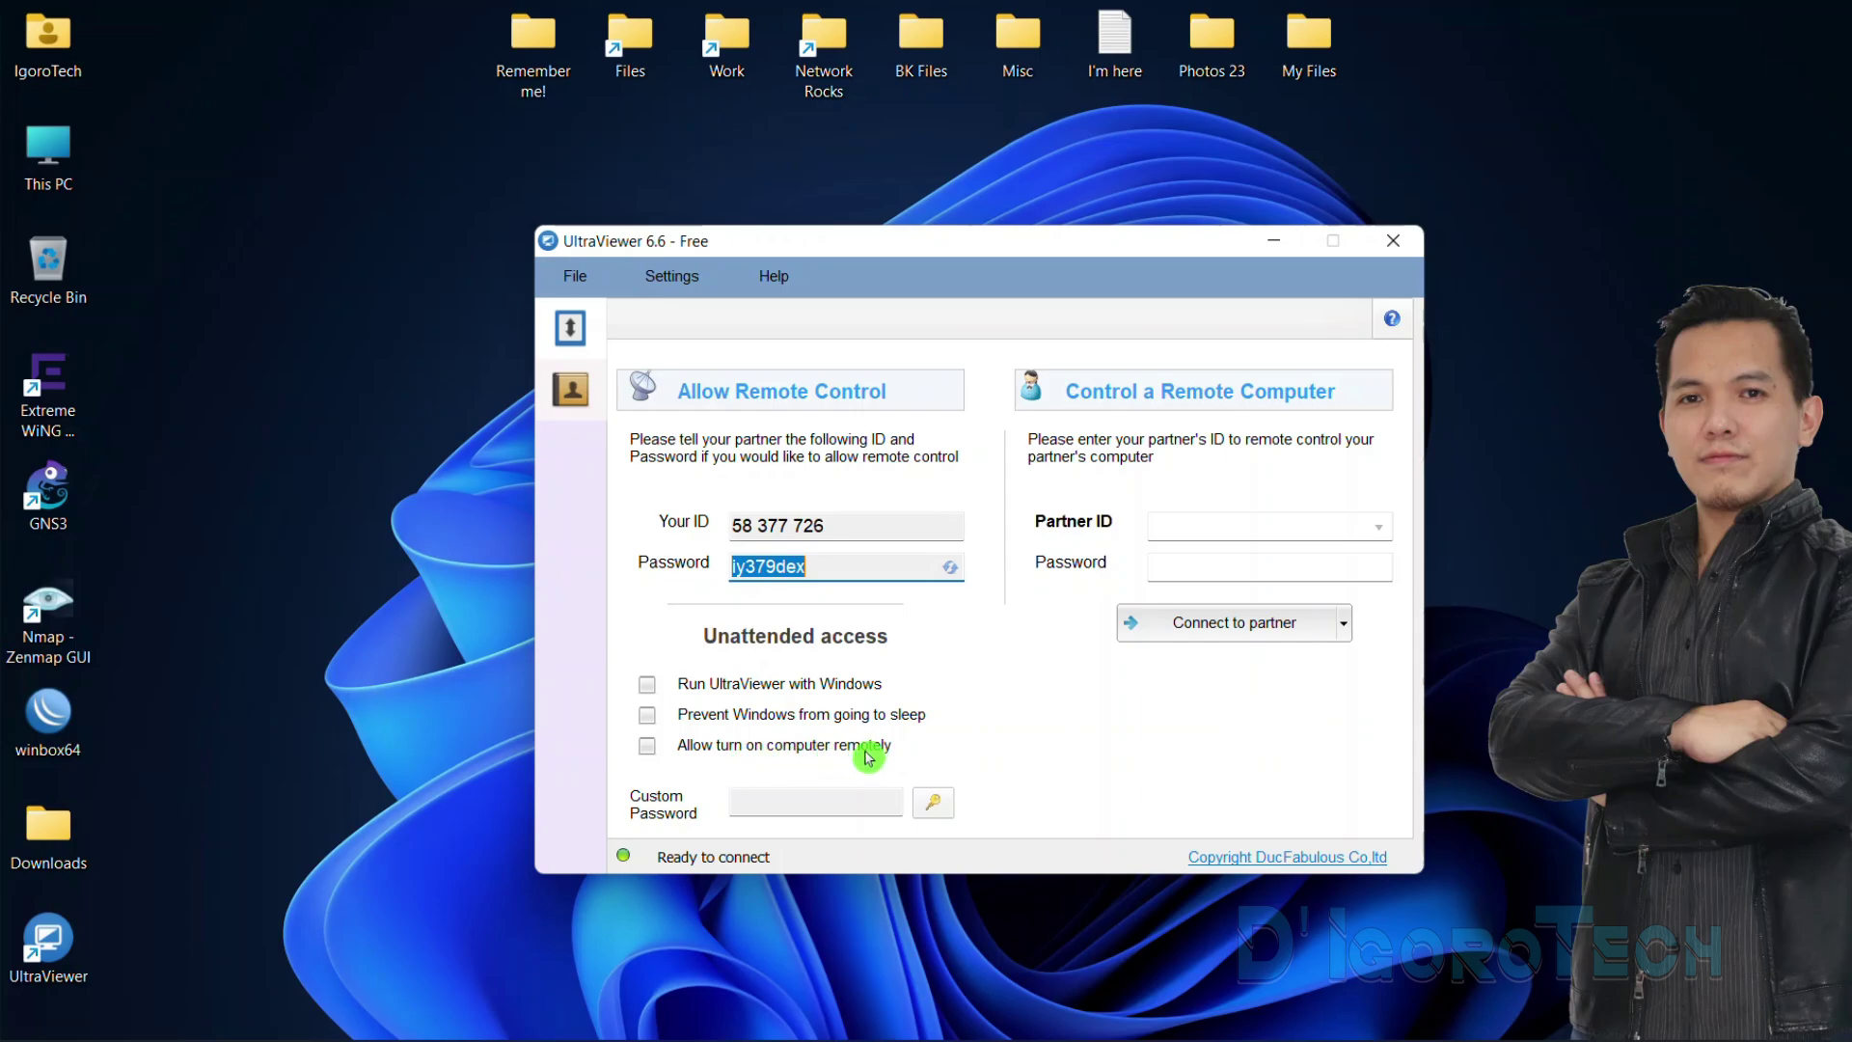
{"action": "left_click", "coordinate": [772, 801]}
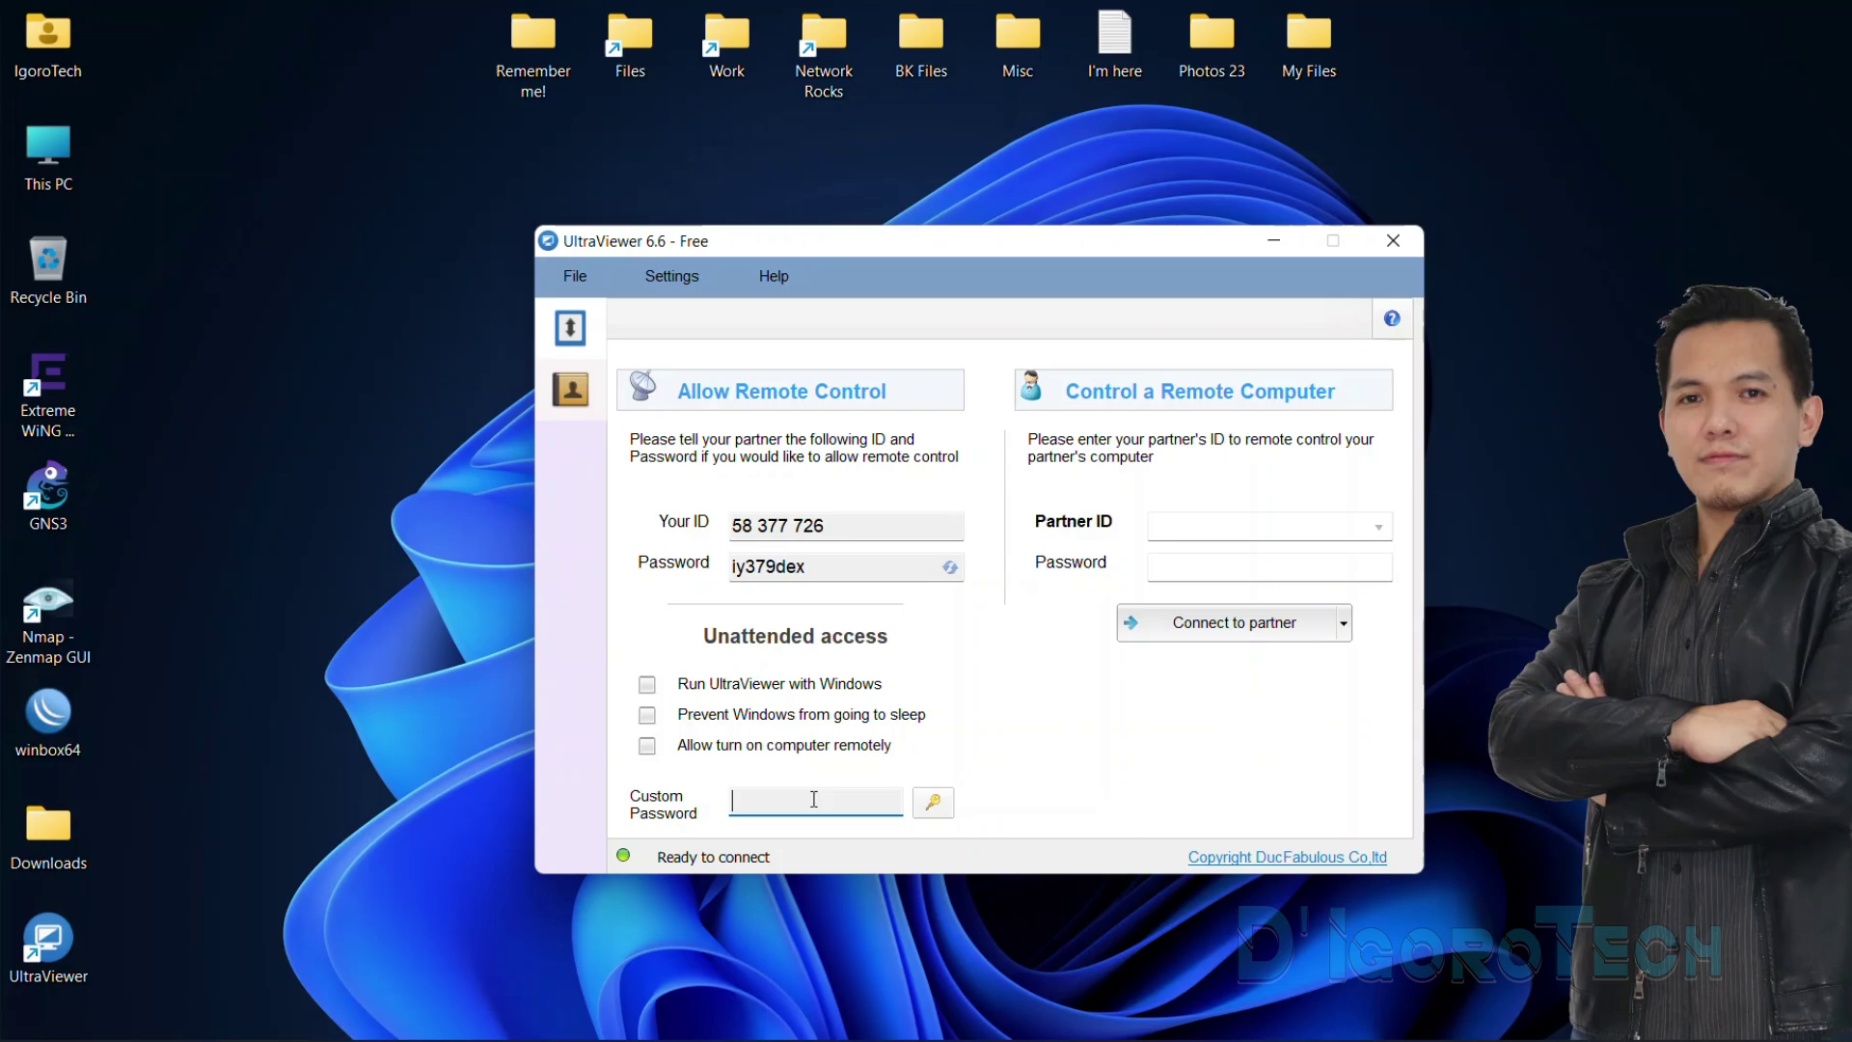
Enter a custom password twice, keeping the computer name retrieved from the original computer name
{"action": "left_click", "coordinate": [931, 803]}
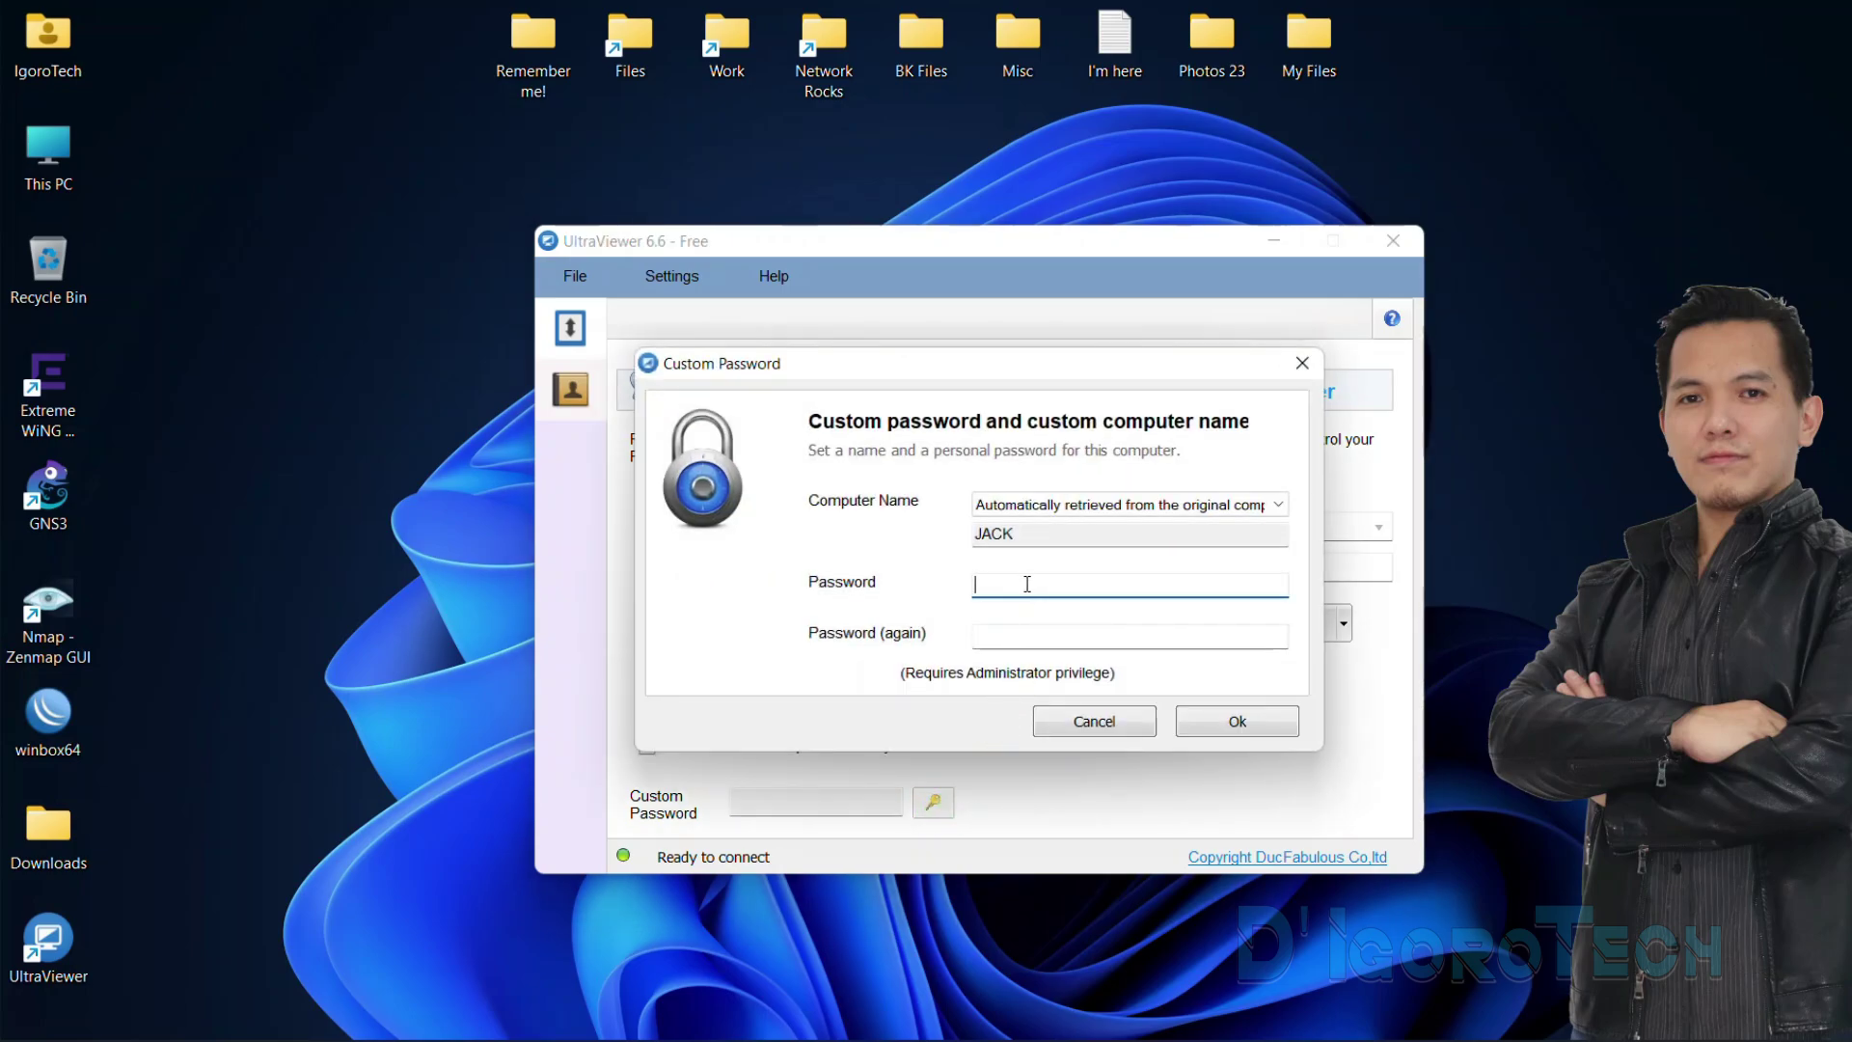
{"action": "left_click", "coordinate": [993, 506]}
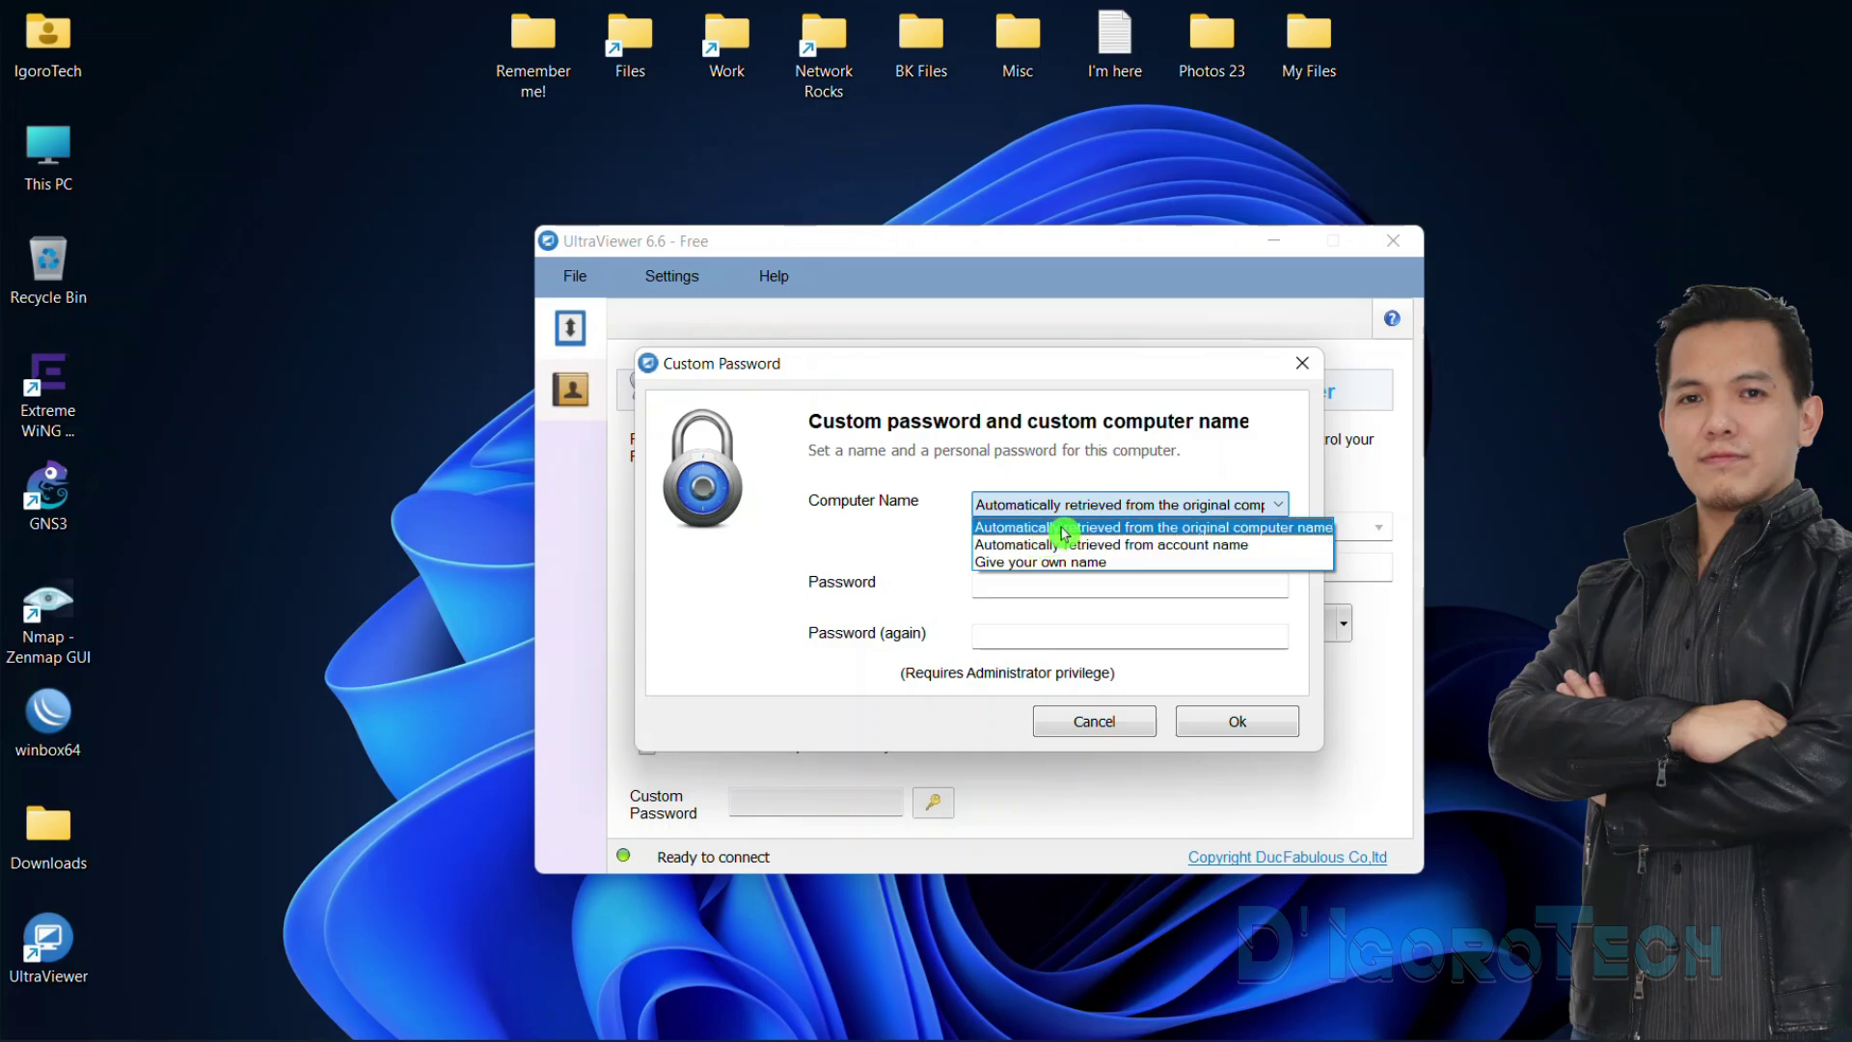
{"action": "left_click", "coordinate": [1064, 528]}
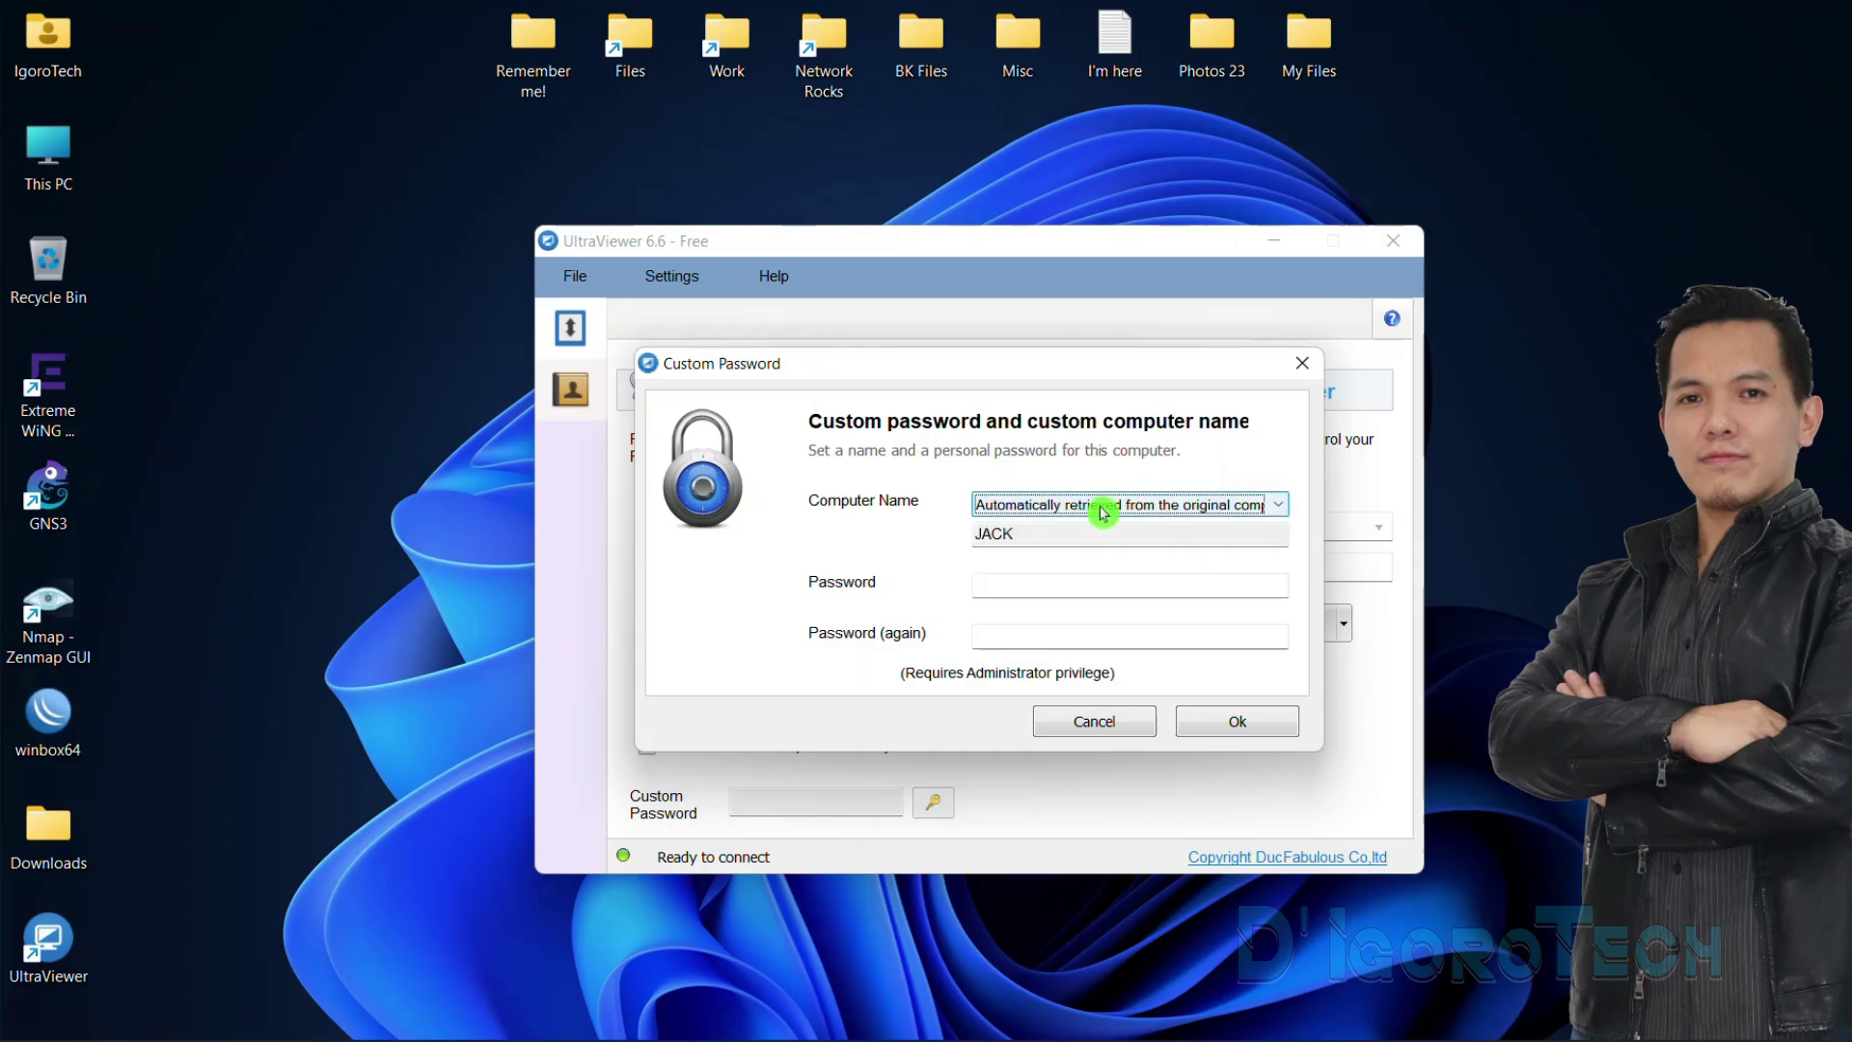
{"action": "left_click", "coordinate": [1103, 512]}
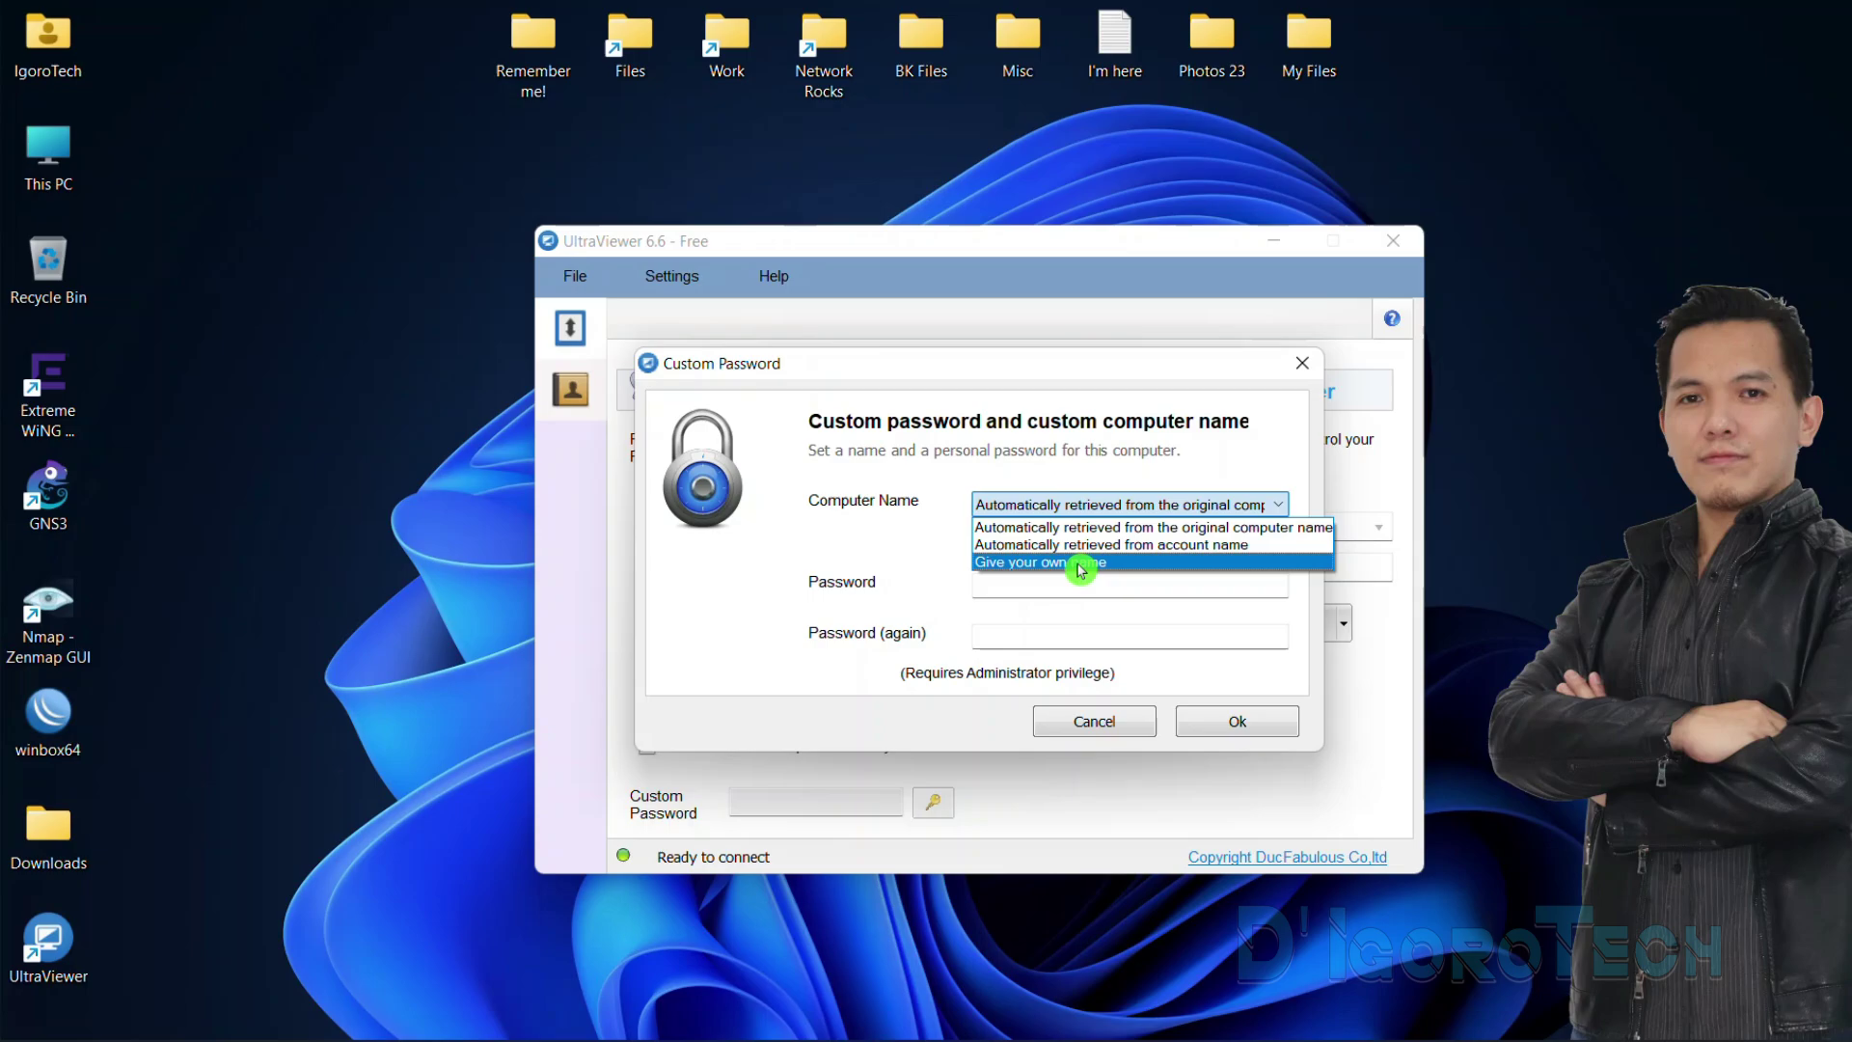
{"action": "left_click", "coordinate": [1081, 562]}
{"action": "left_click", "coordinate": [1071, 504]}
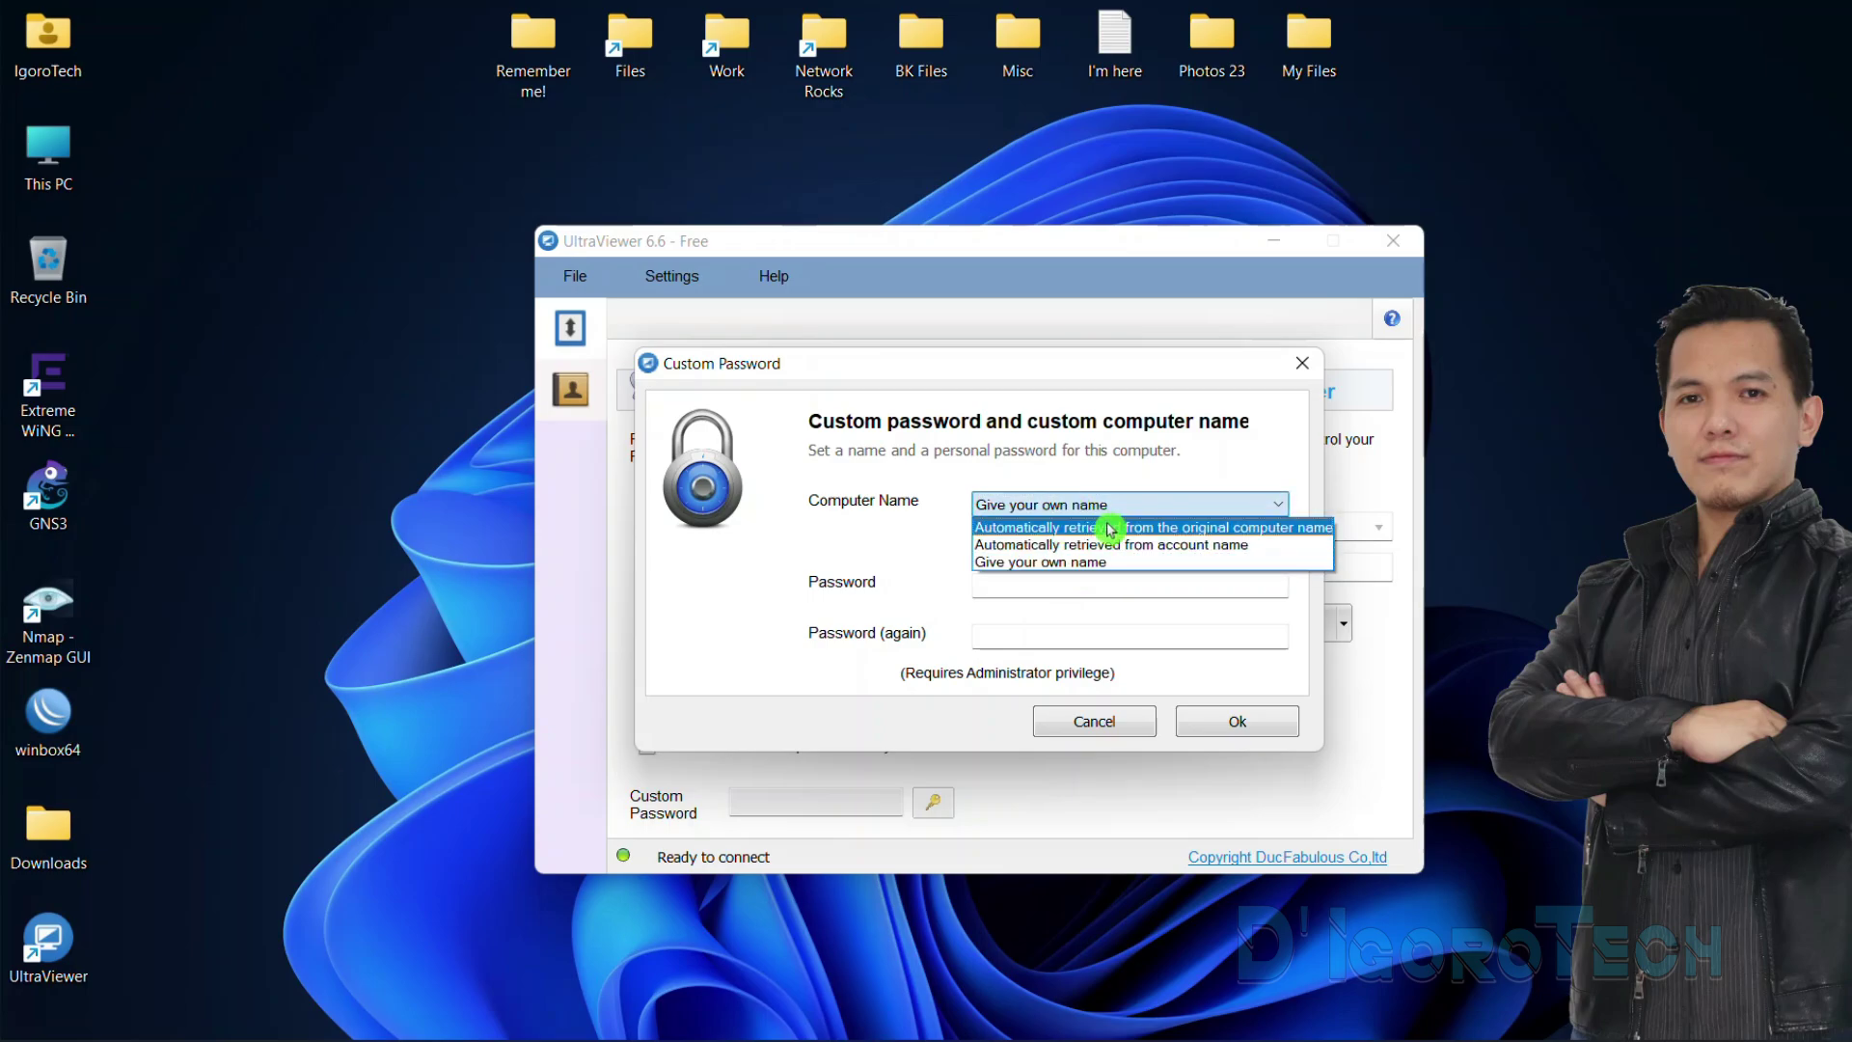
{"action": "left_click", "coordinate": [1110, 529]}
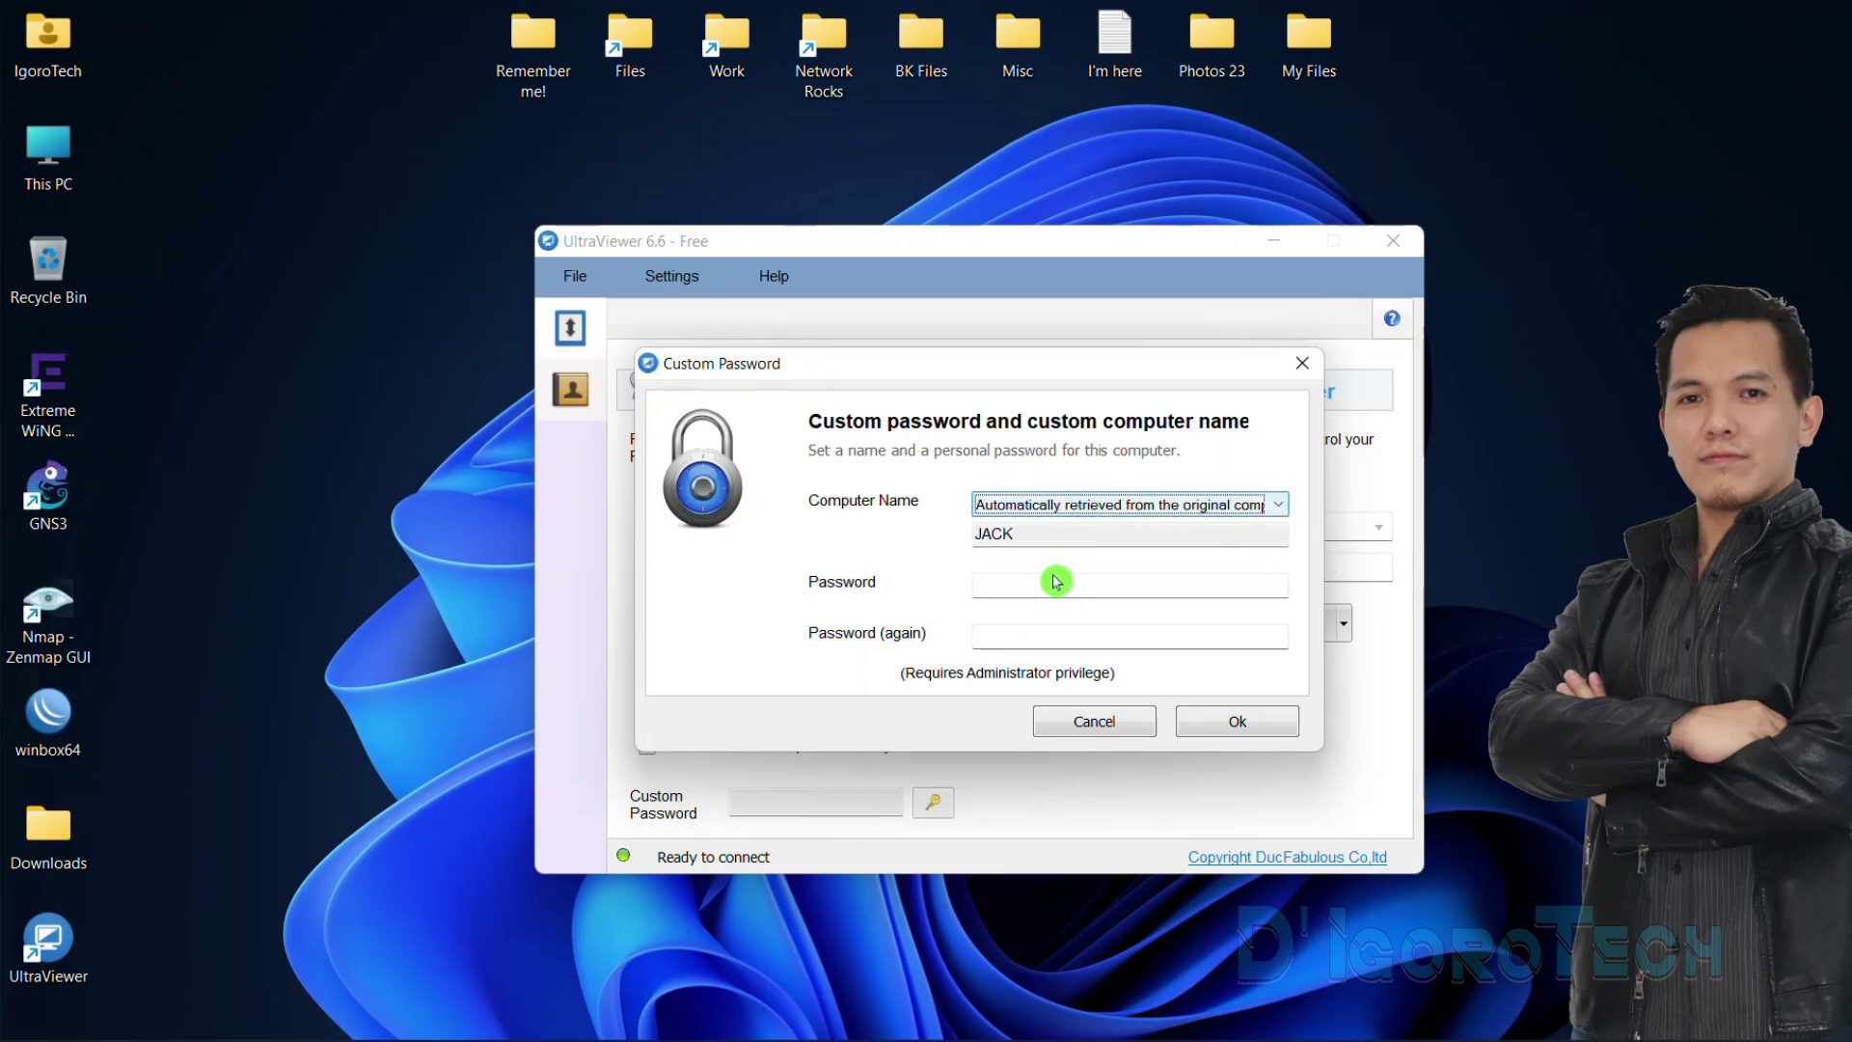
{"action": "left_click", "coordinate": [1002, 584]}
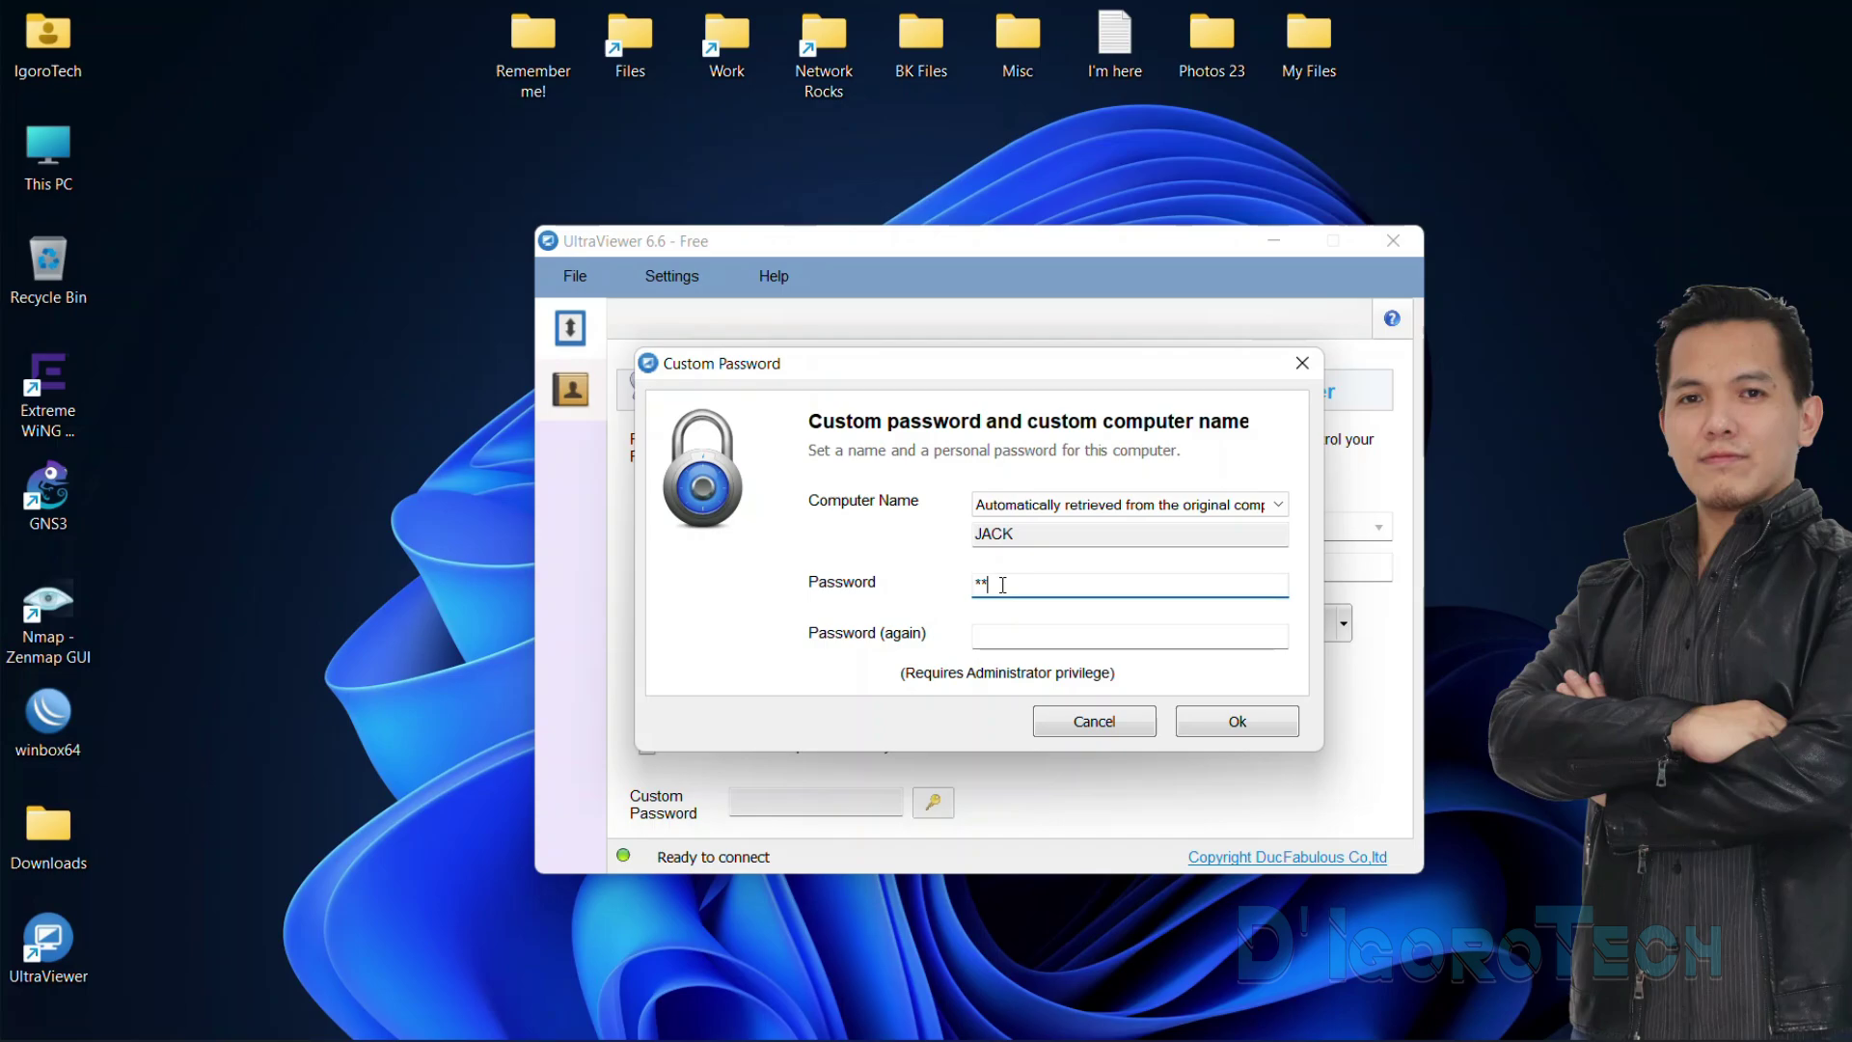
{"action": "key", "text": "Tab"}
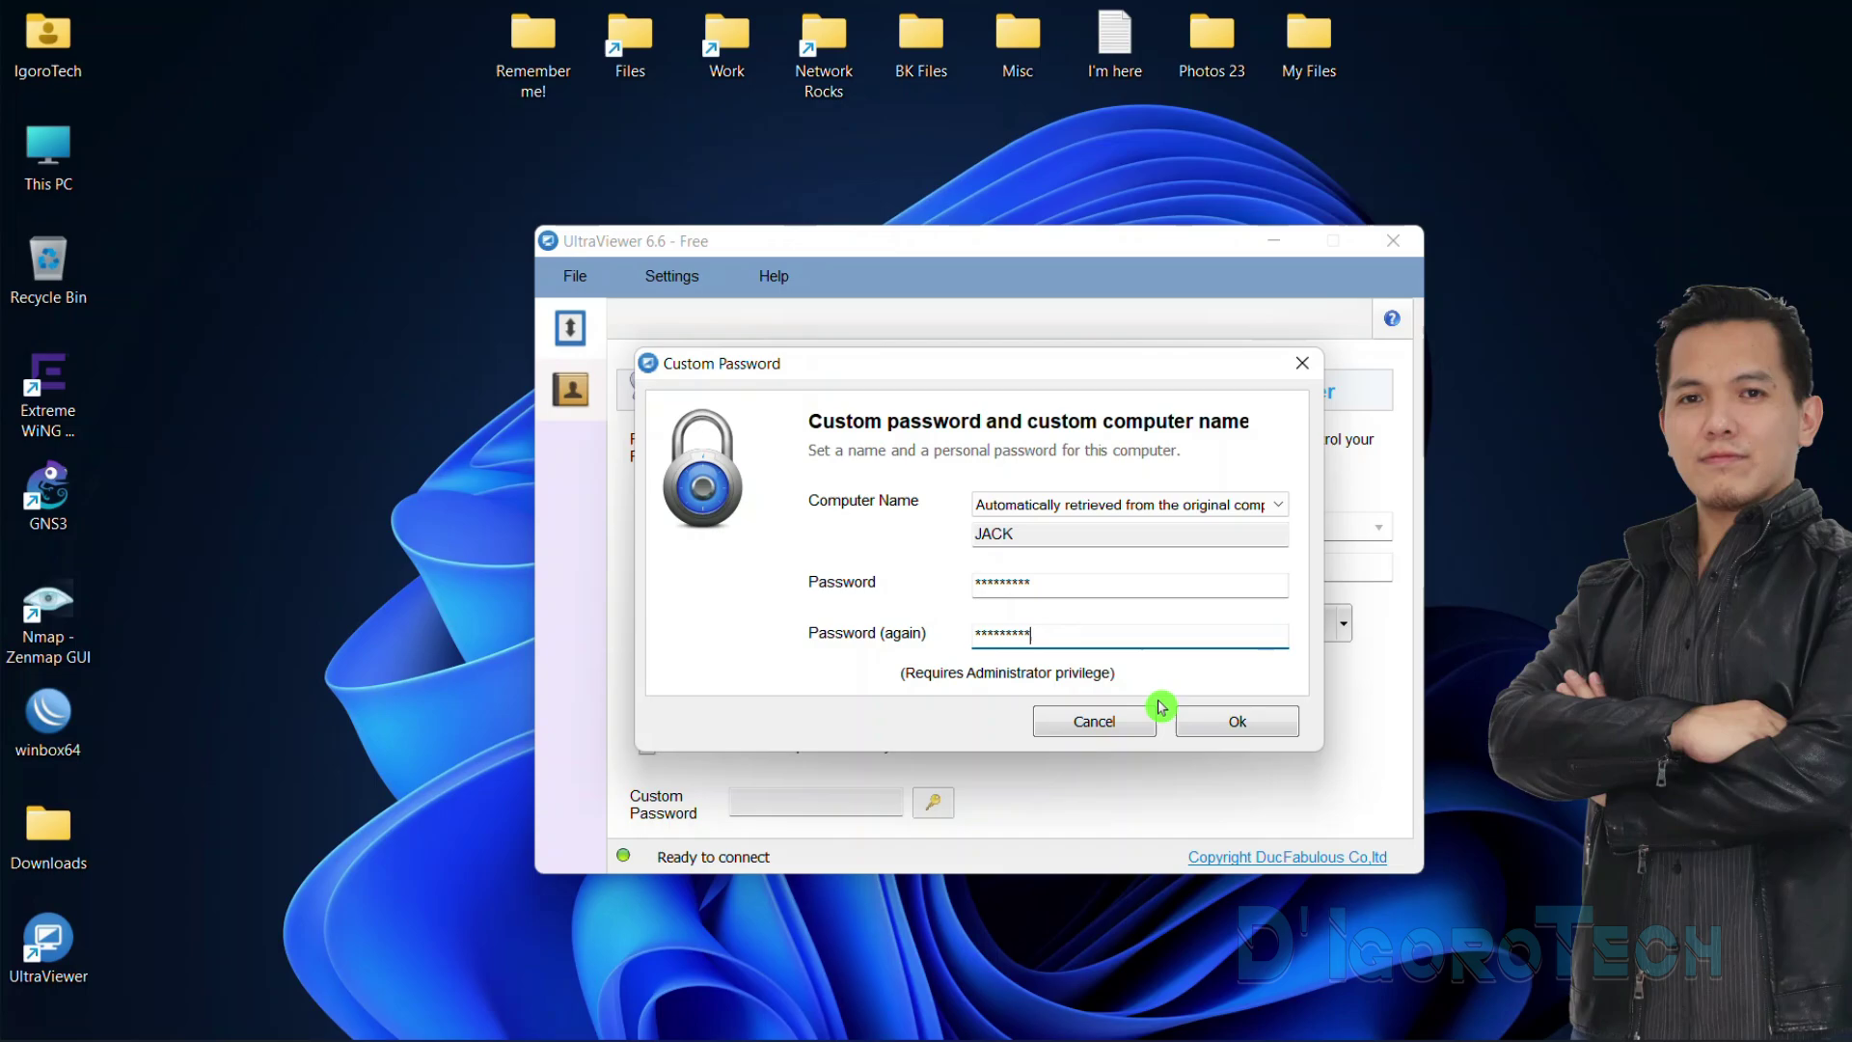
{"action": "left_click", "coordinate": [1209, 721]}
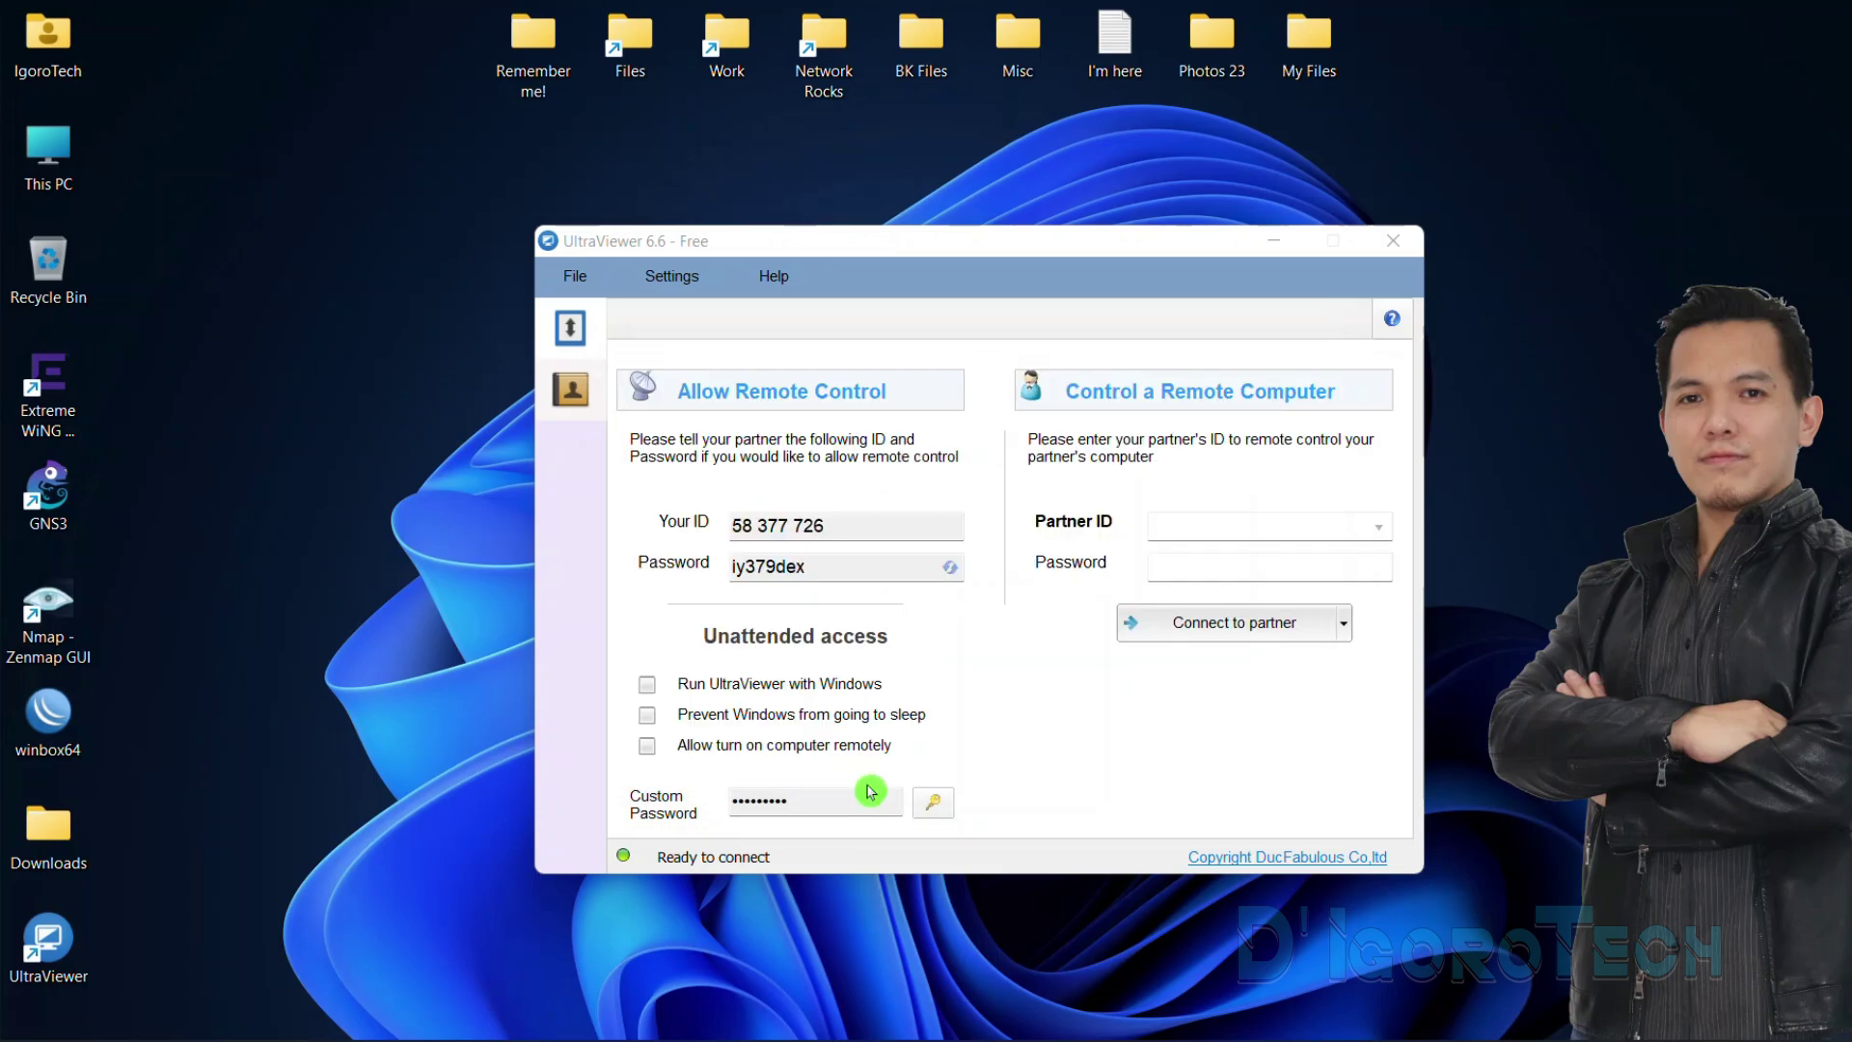
Highlight the ID and custom password, then look over the File and Settings menus
{"action": "left_click", "coordinate": [843, 525]}
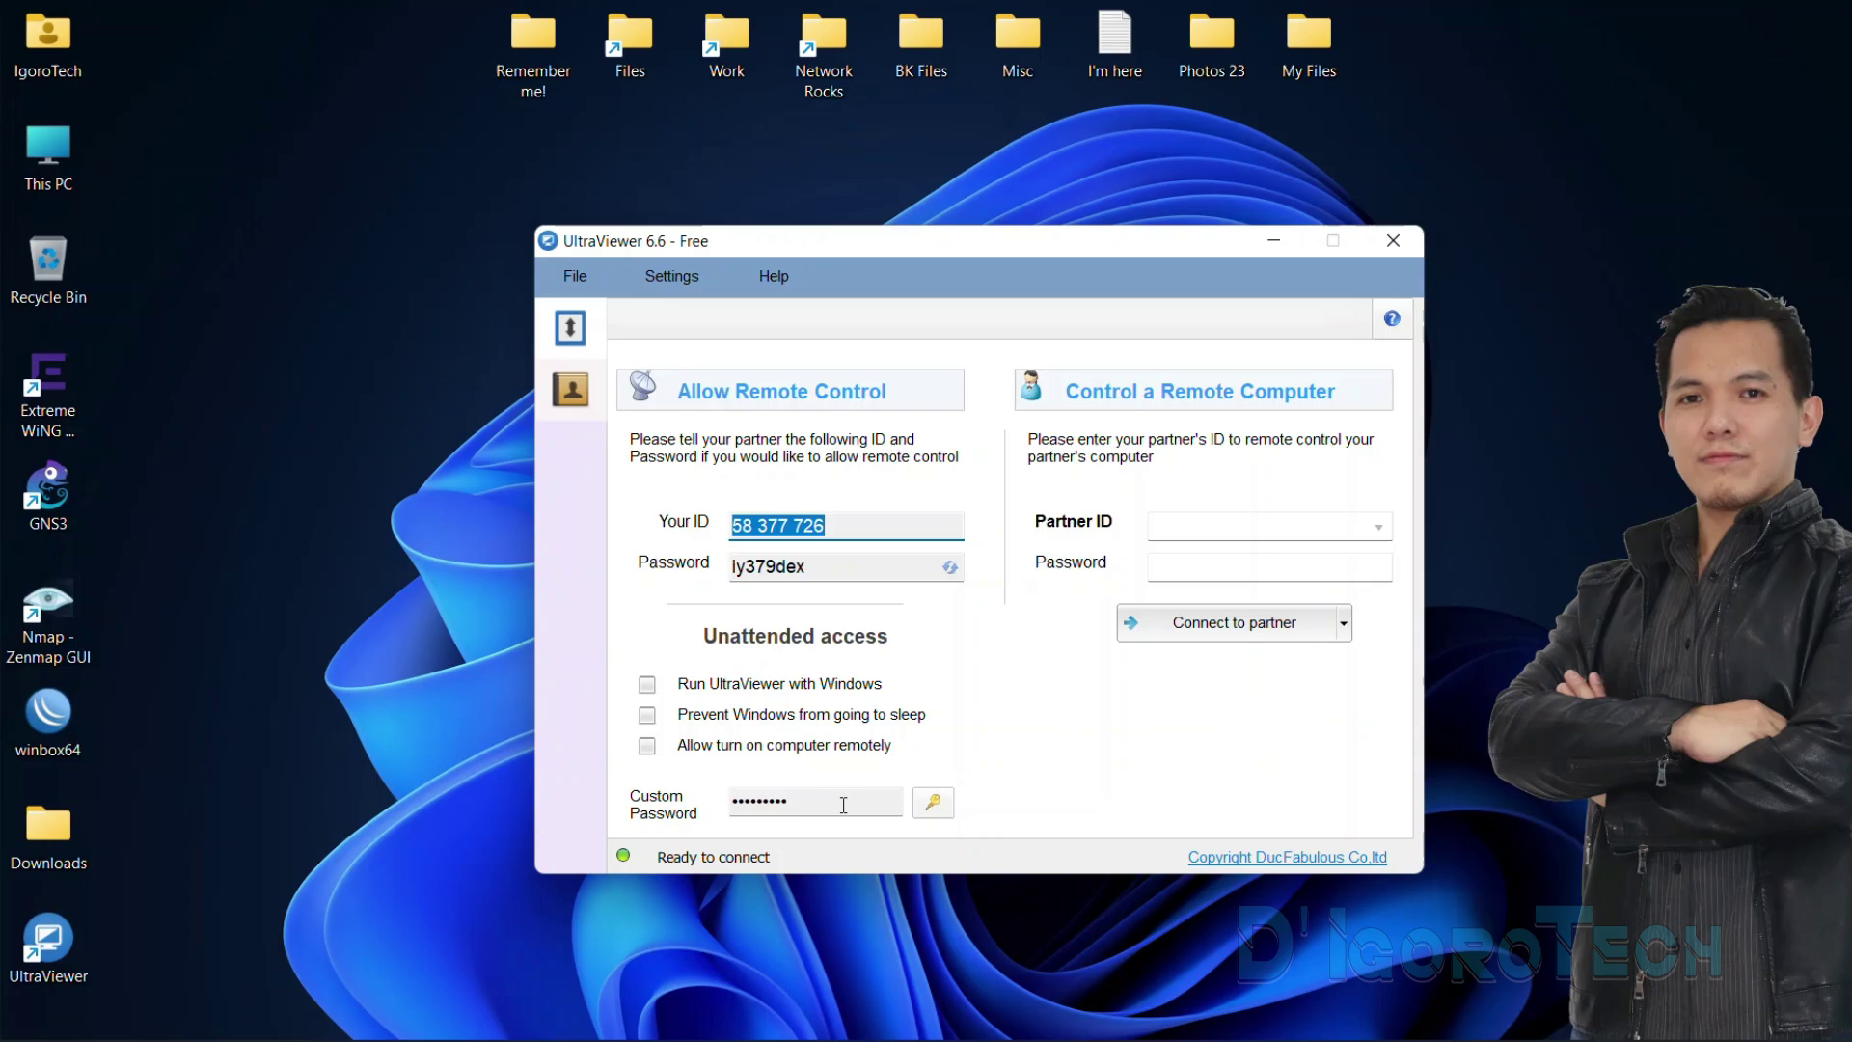
{"action": "left_click_drag", "start_coordinate": [843, 805], "coordinate": [709, 810]}
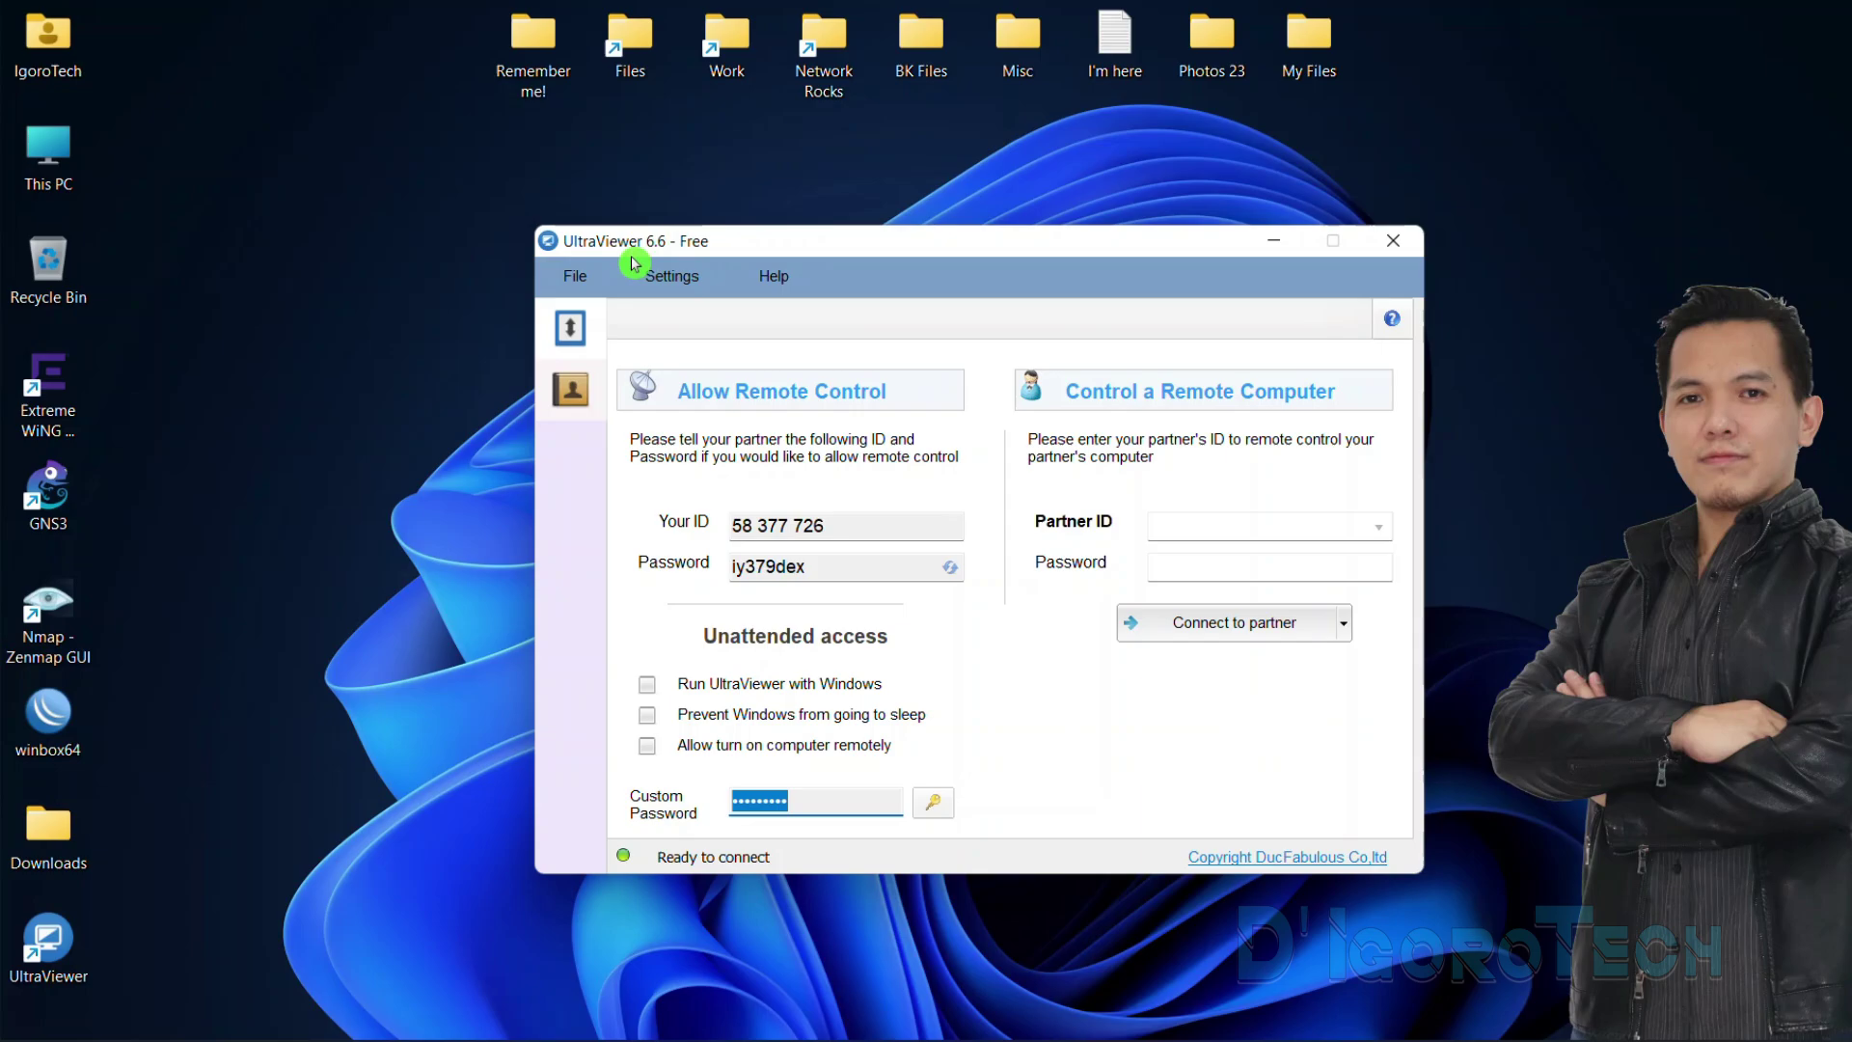
{"action": "left_click", "coordinate": [585, 286]}
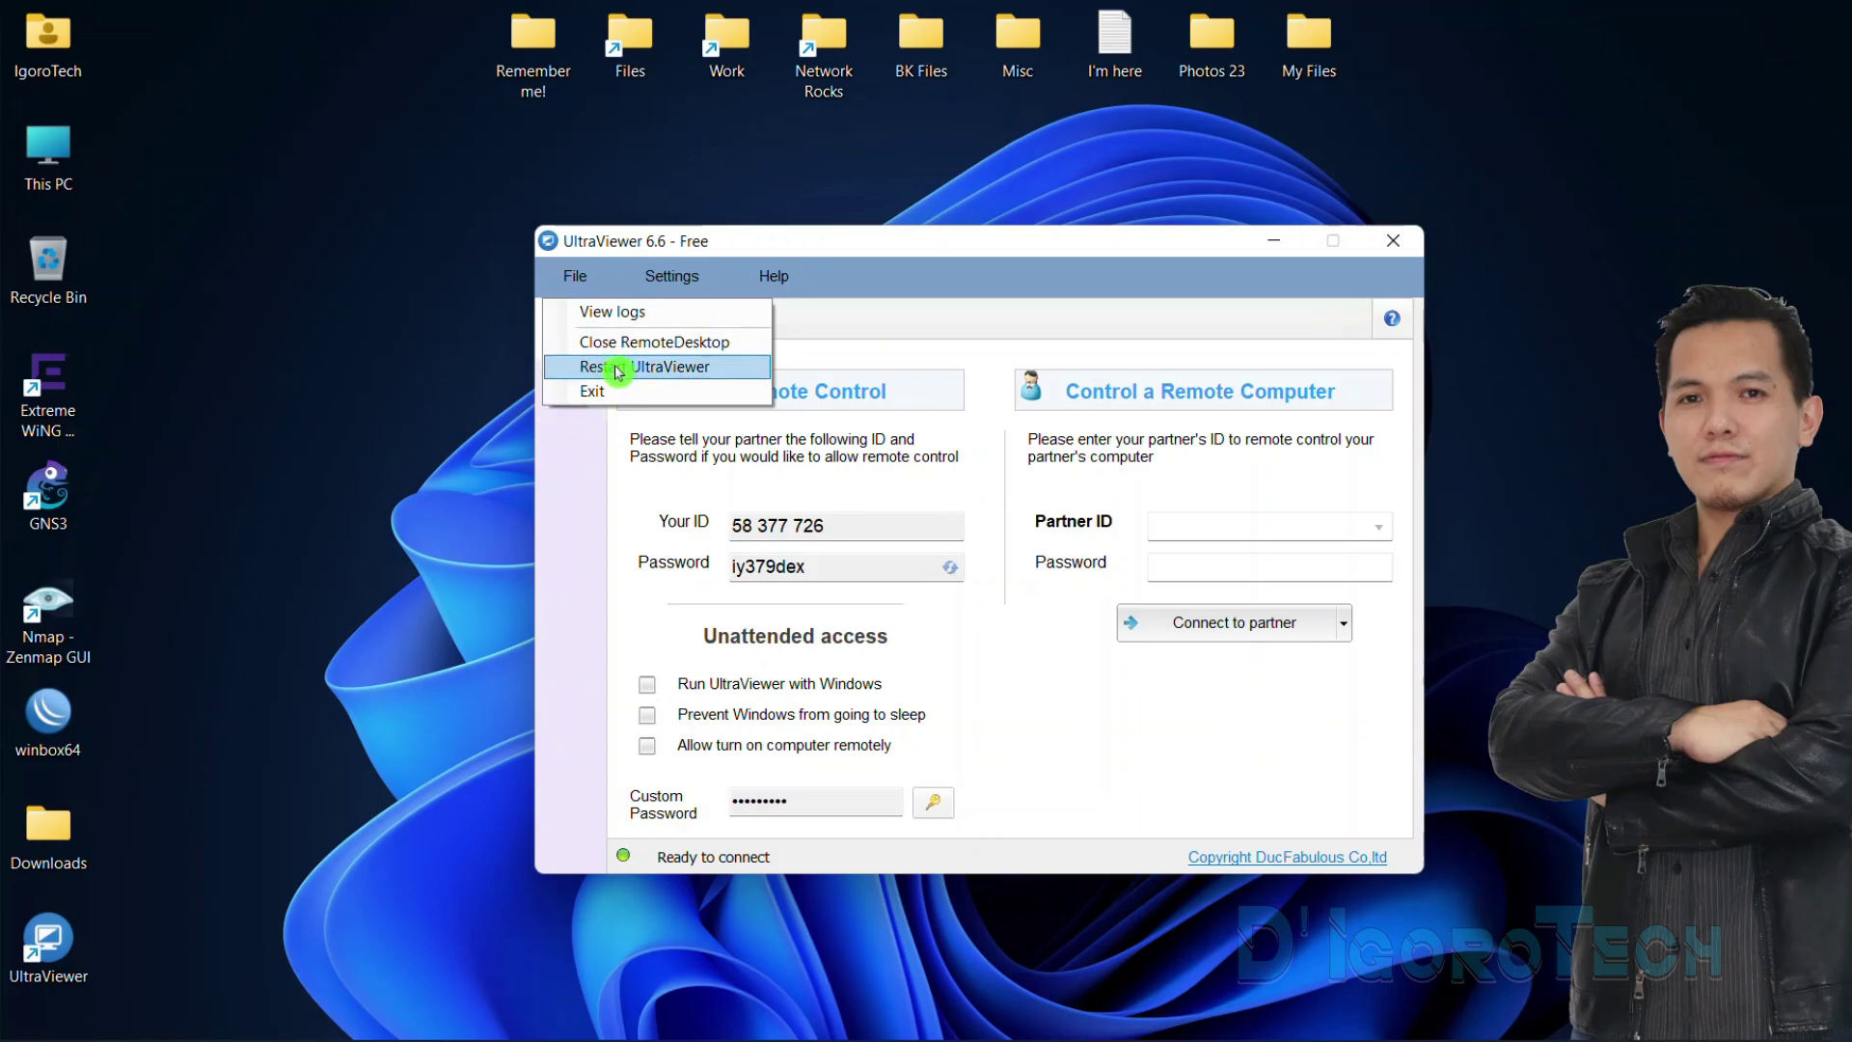
{"action": "left_click", "coordinate": [667, 278]}
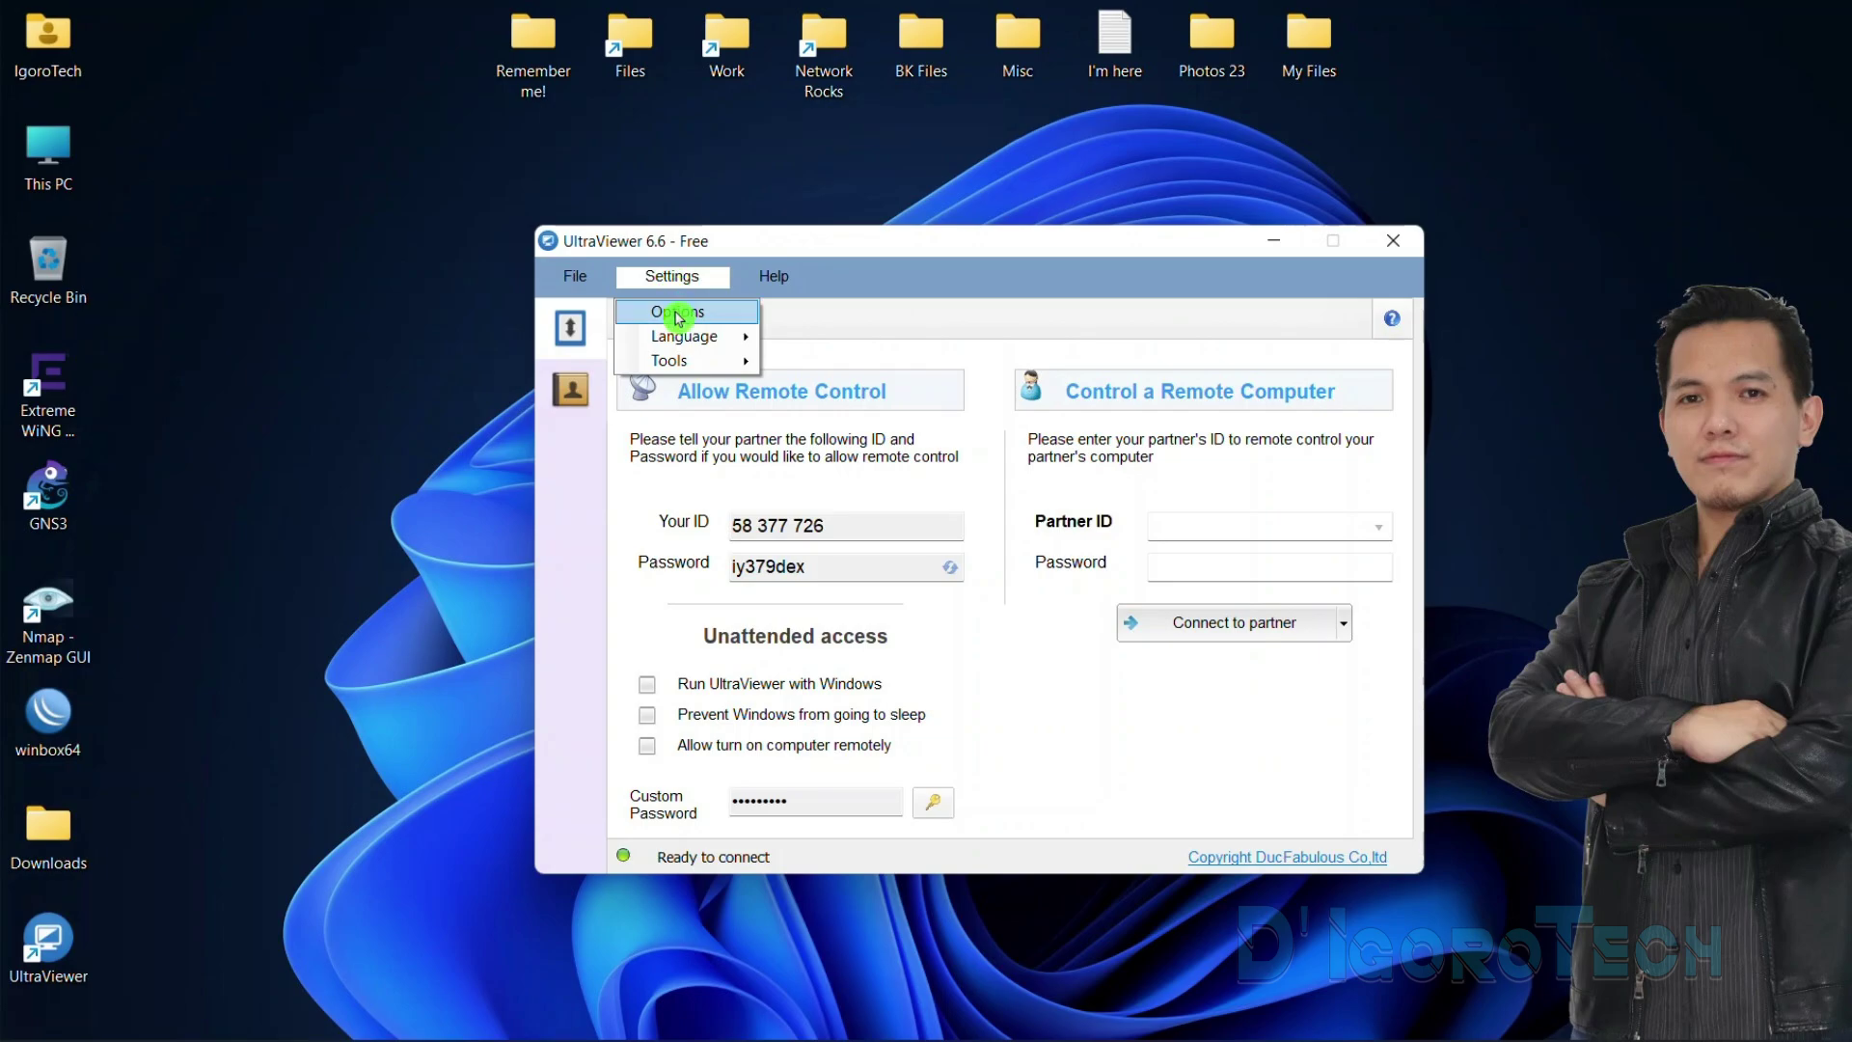
In Options > Security, keep password length at 8 and set close to 'Always minimize to system tray'
{"action": "left_click", "coordinate": [679, 317]}
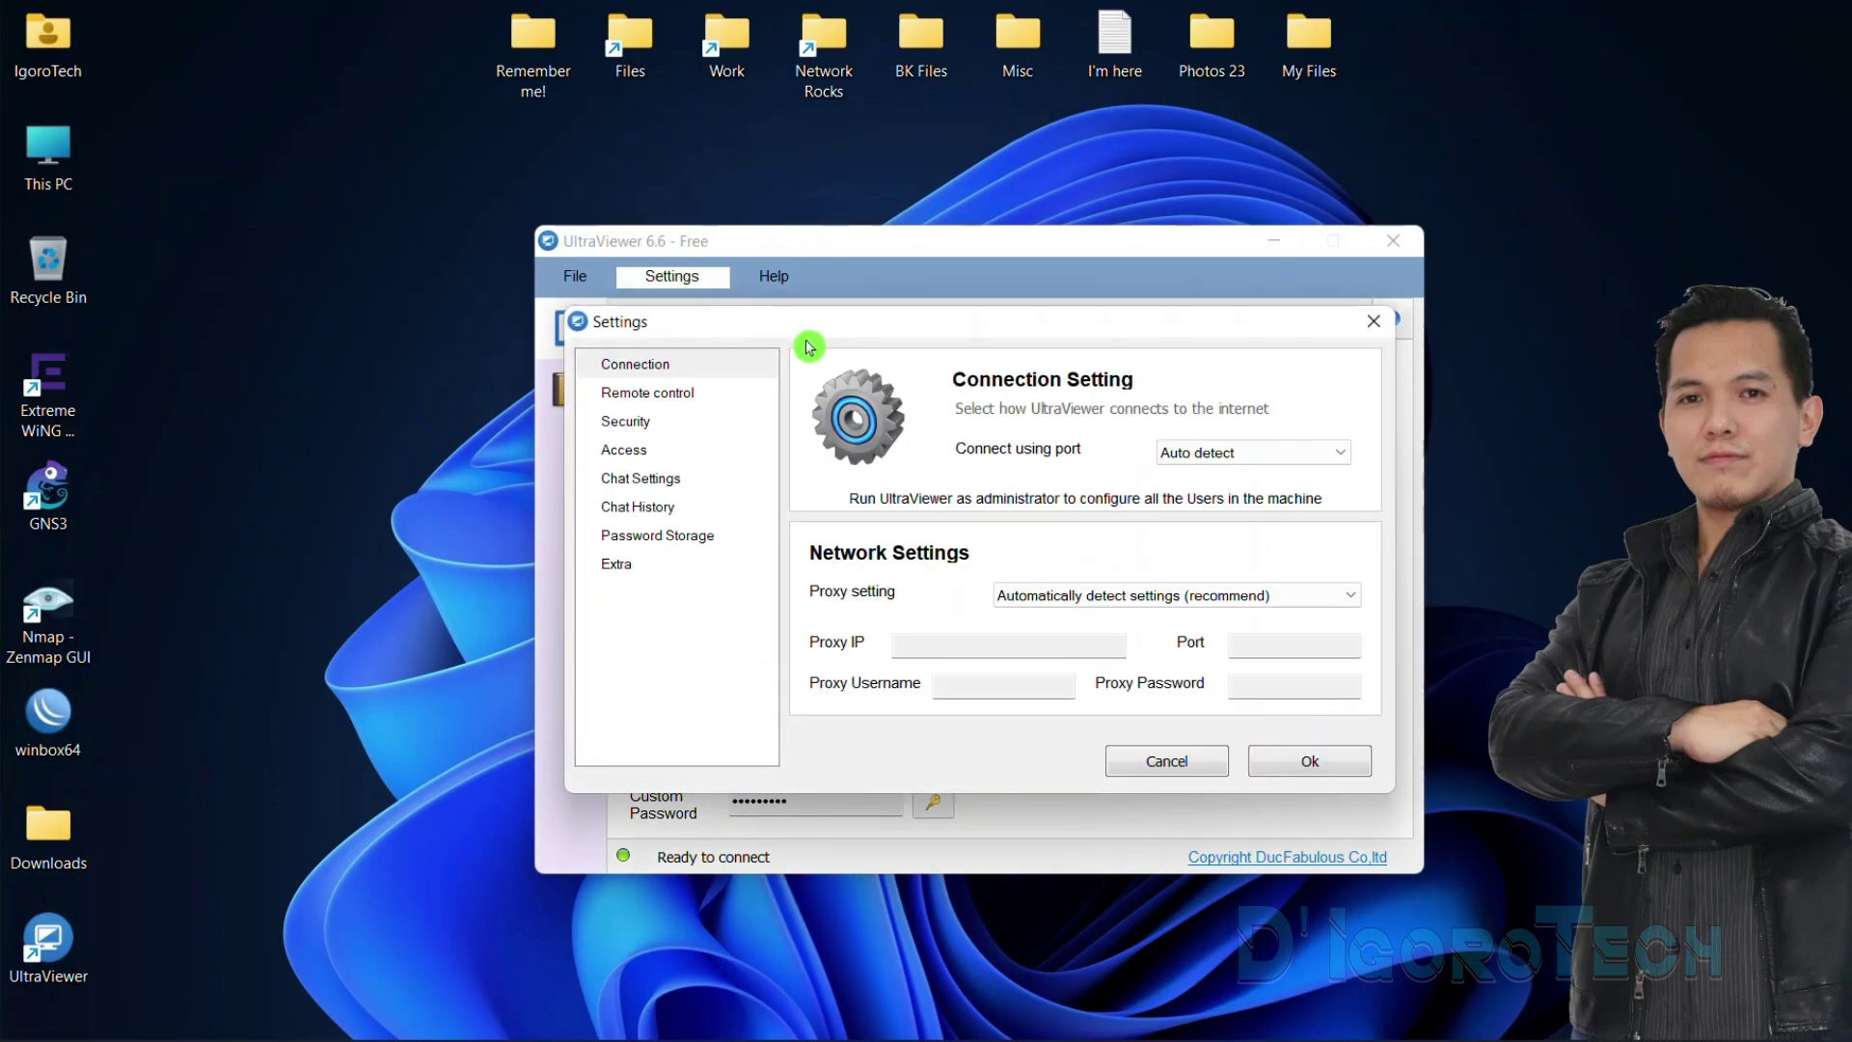
{"action": "left_click", "coordinate": [691, 396]}
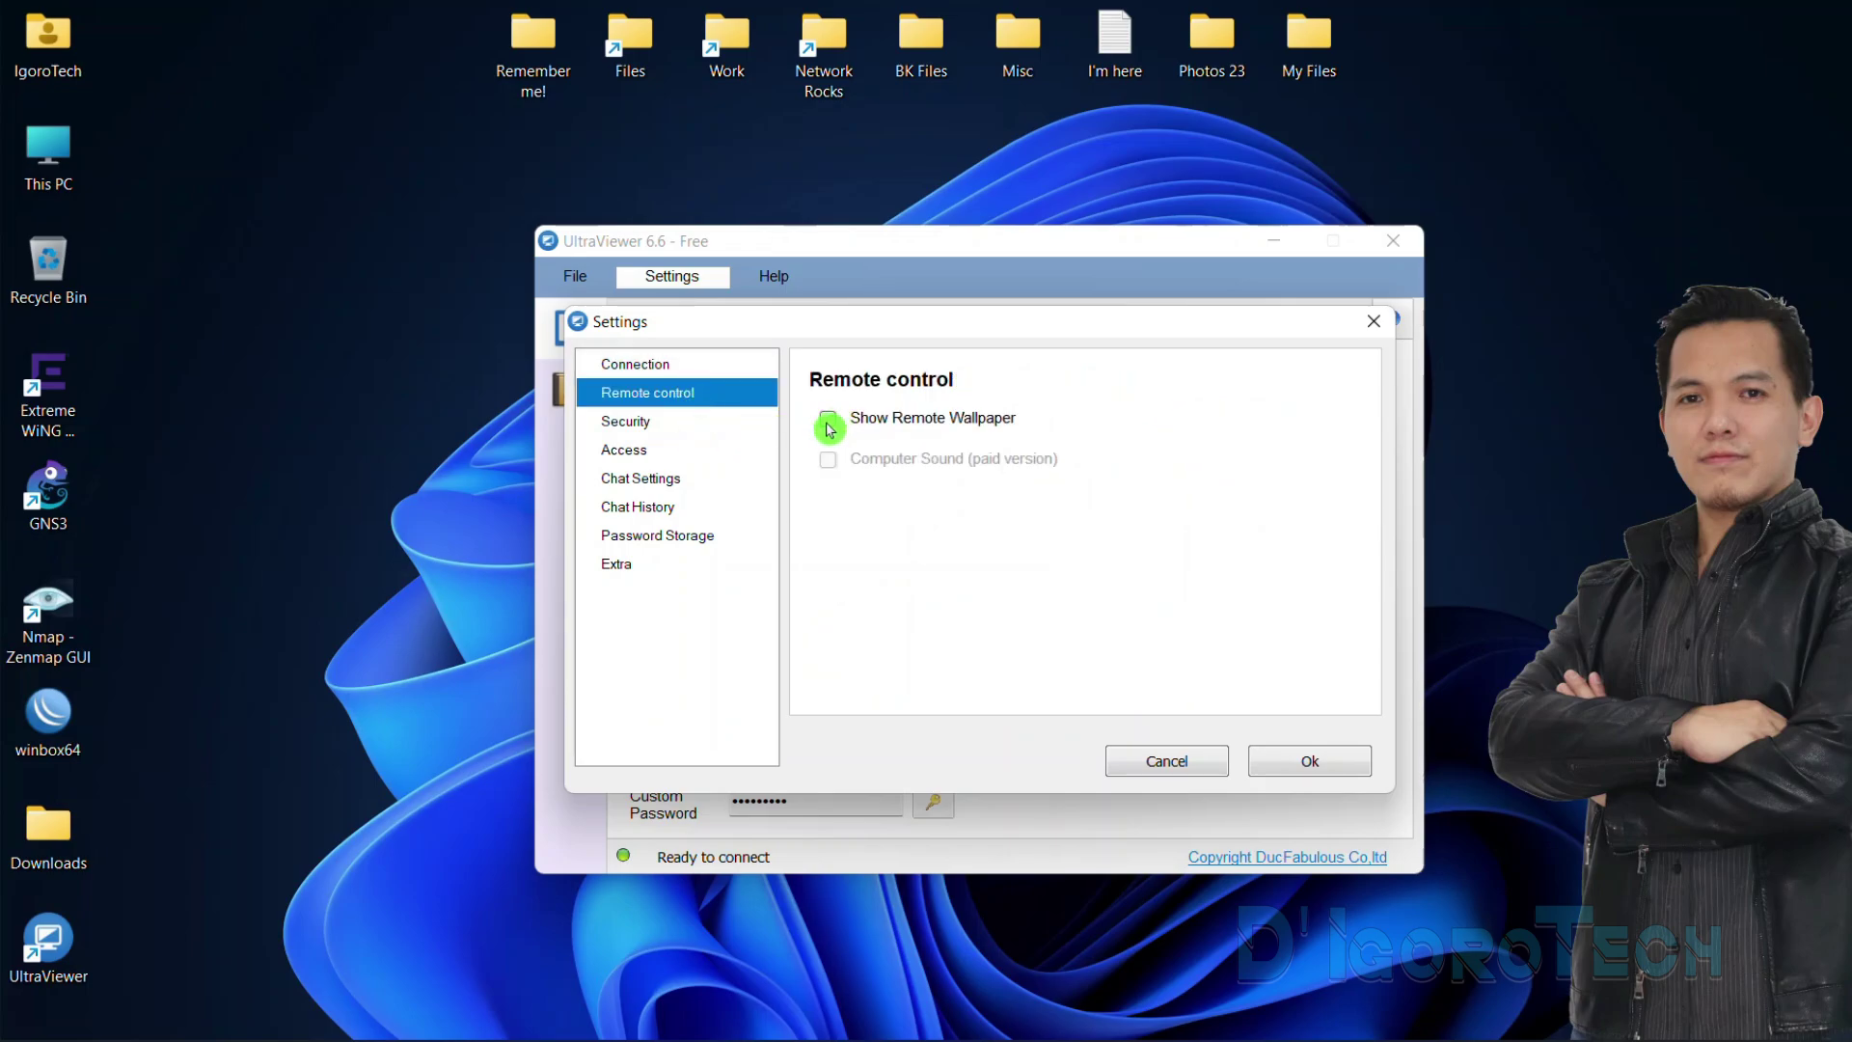
{"action": "left_click", "coordinate": [662, 421]}
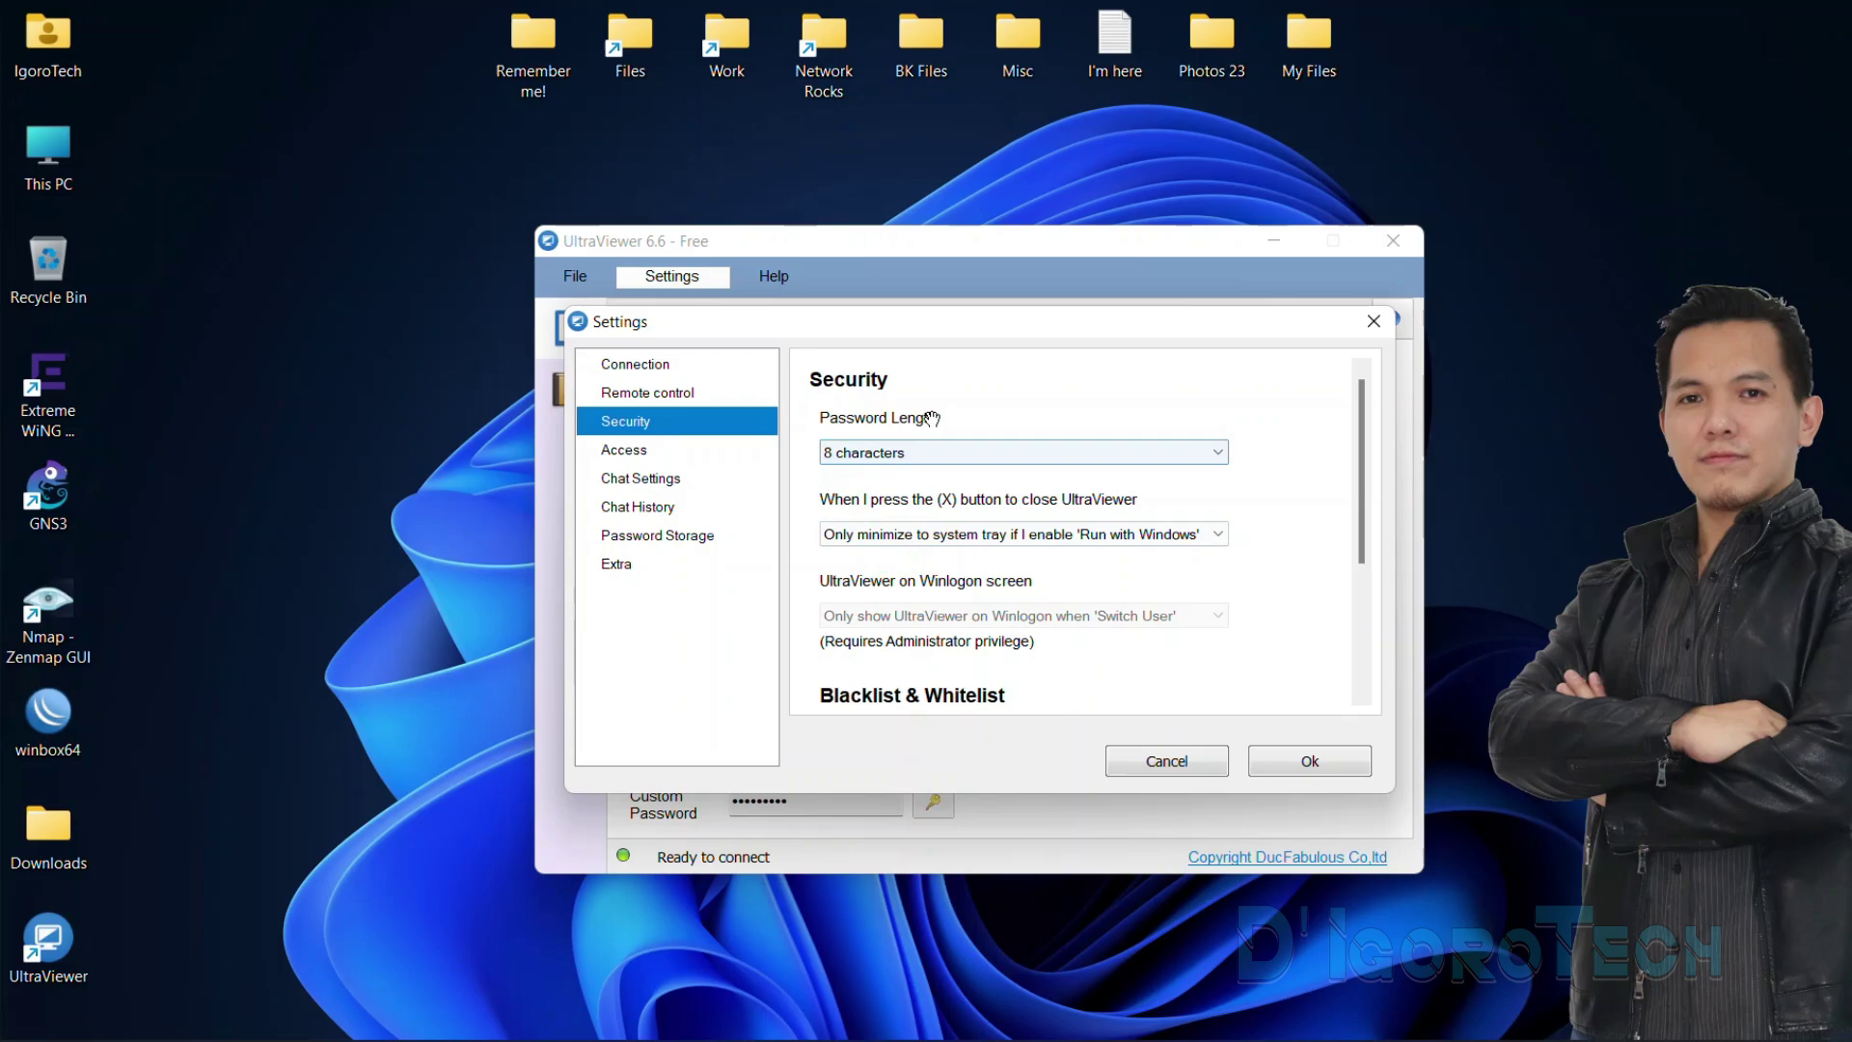
{"action": "left_click", "coordinate": [881, 454]}
{"action": "left_click", "coordinate": [852, 530]}
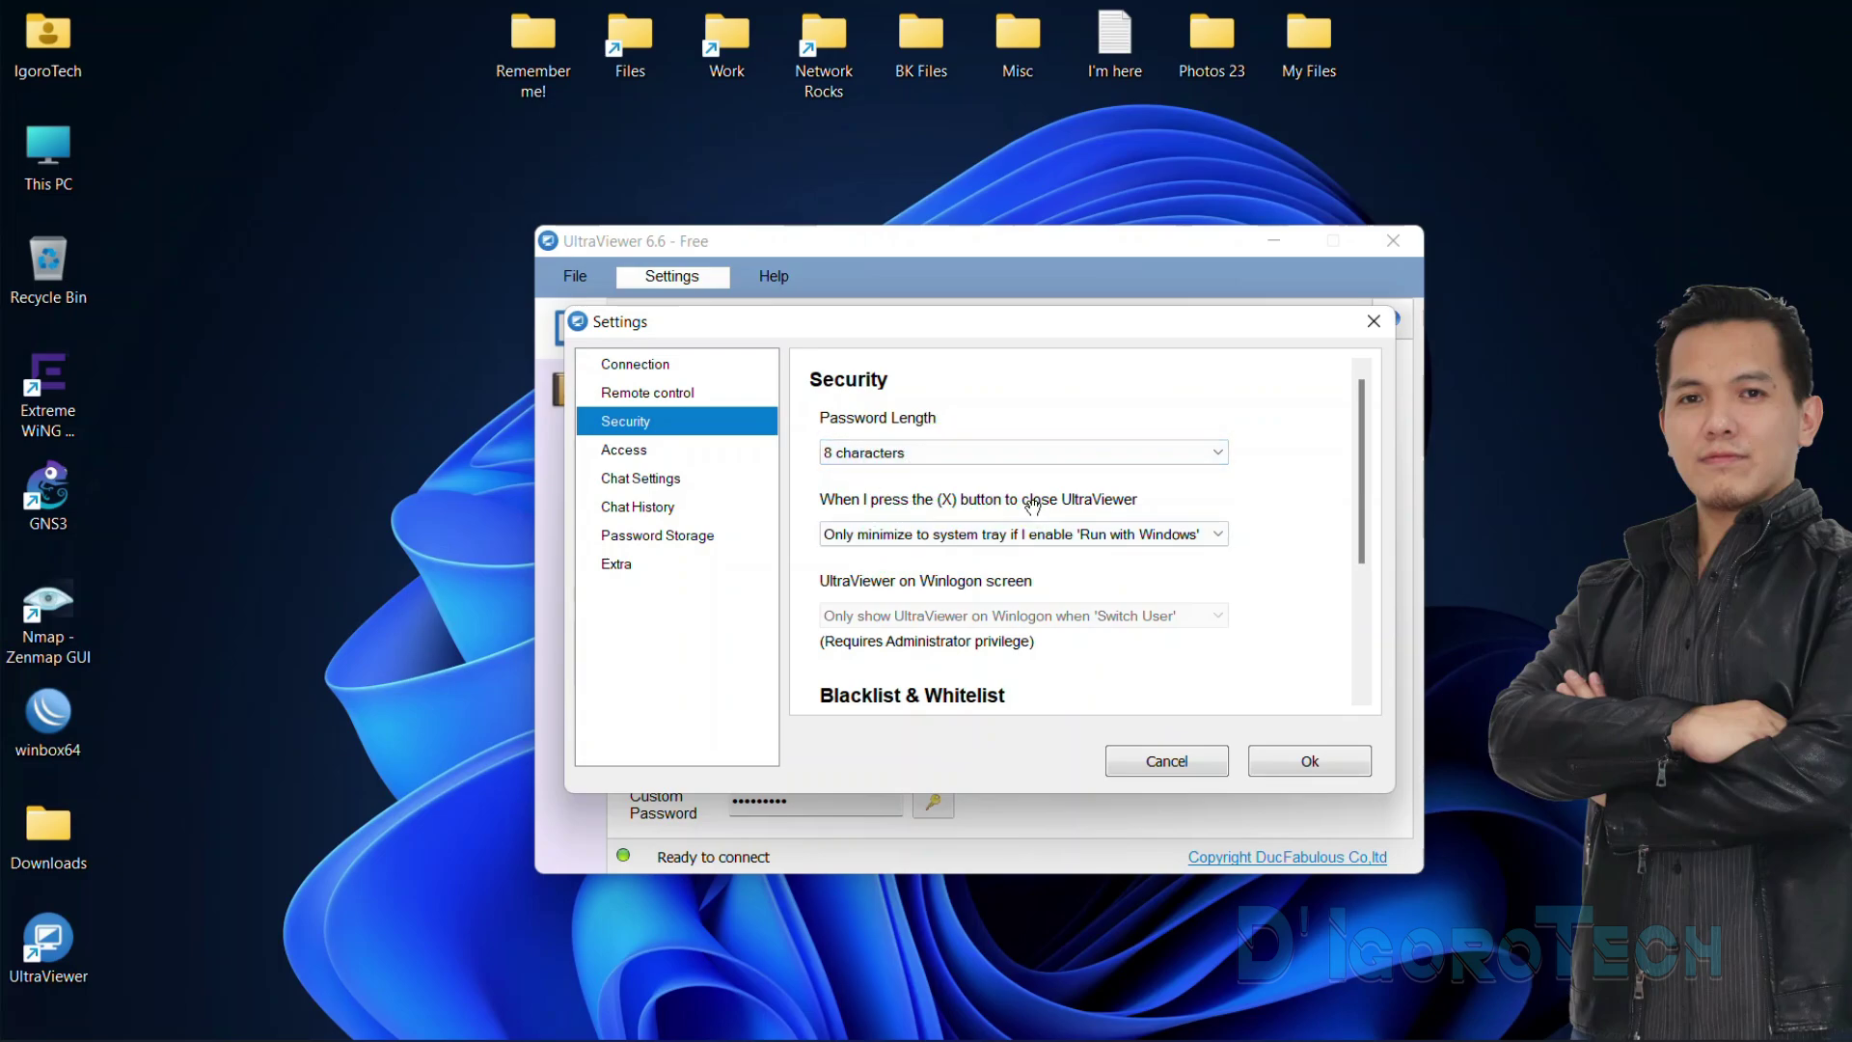
{"action": "left_click", "coordinate": [1425, 263]}
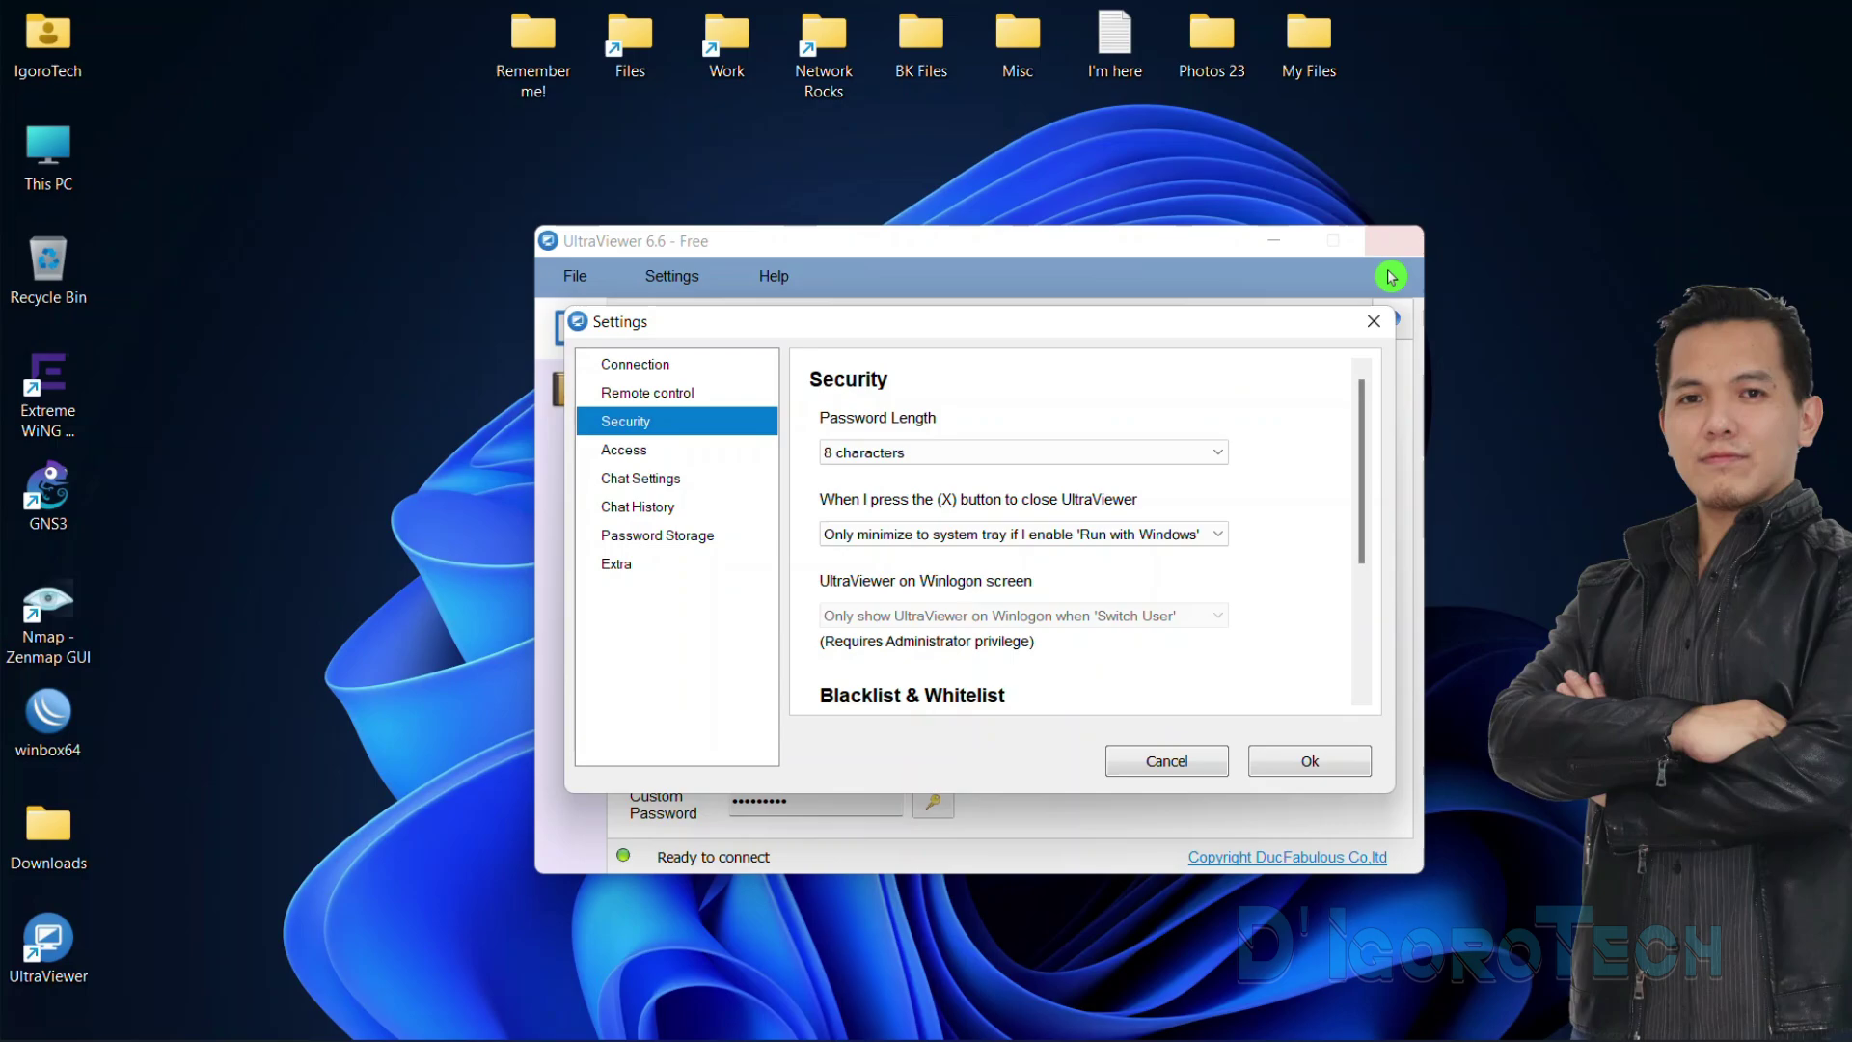
{"action": "left_click", "coordinate": [986, 543]}
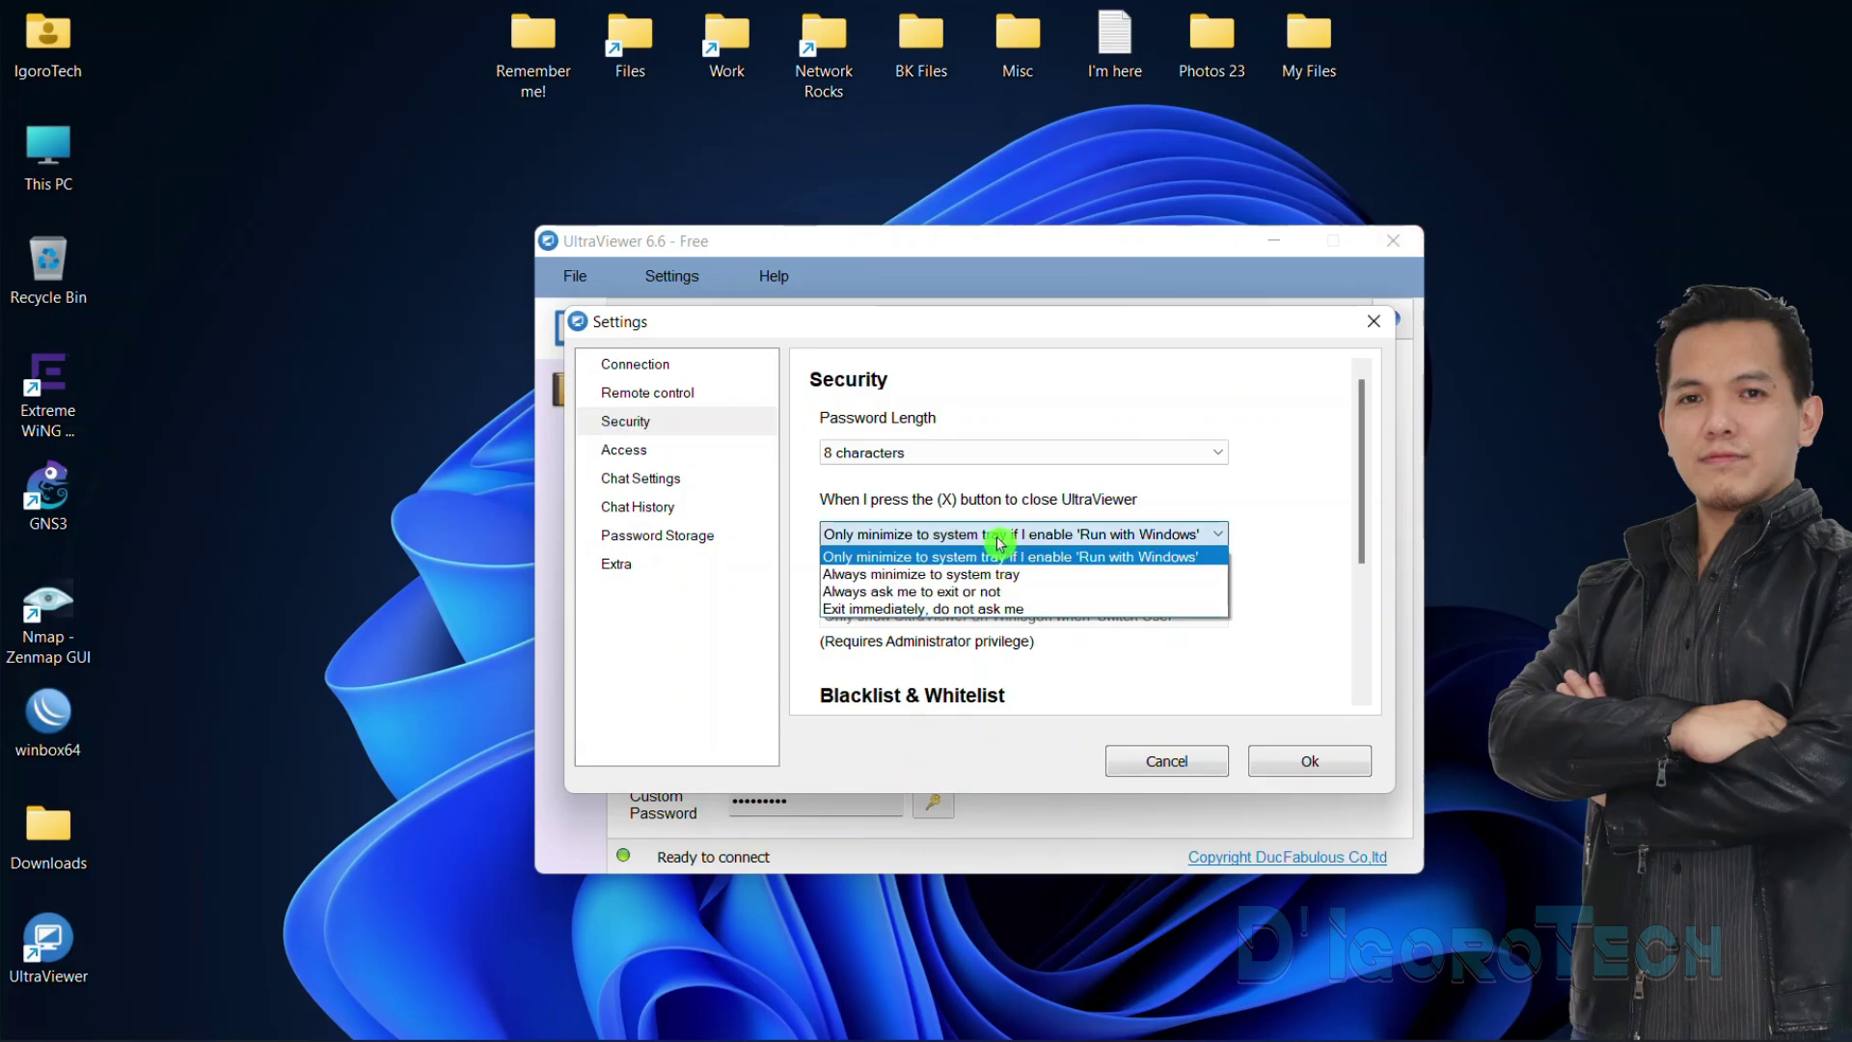
{"action": "left_click", "coordinate": [916, 574]}
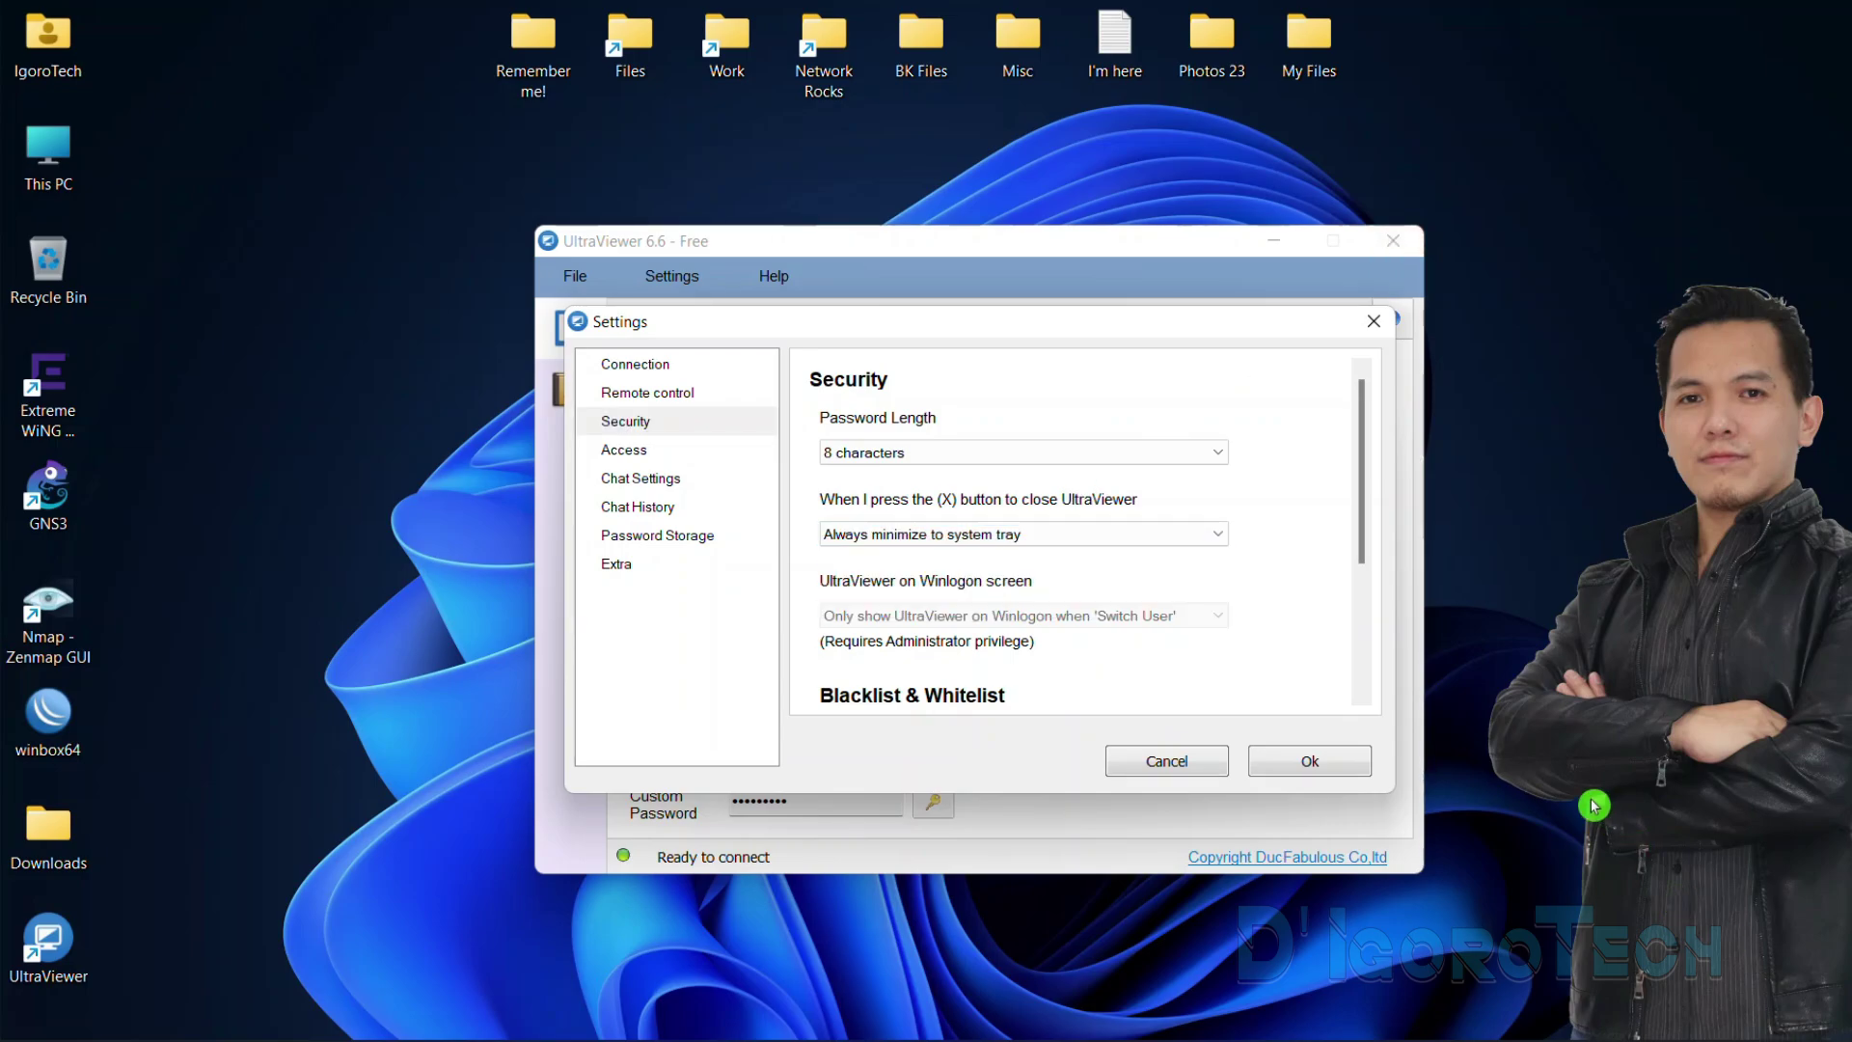
{"action": "left_click", "coordinate": [1366, 534]}
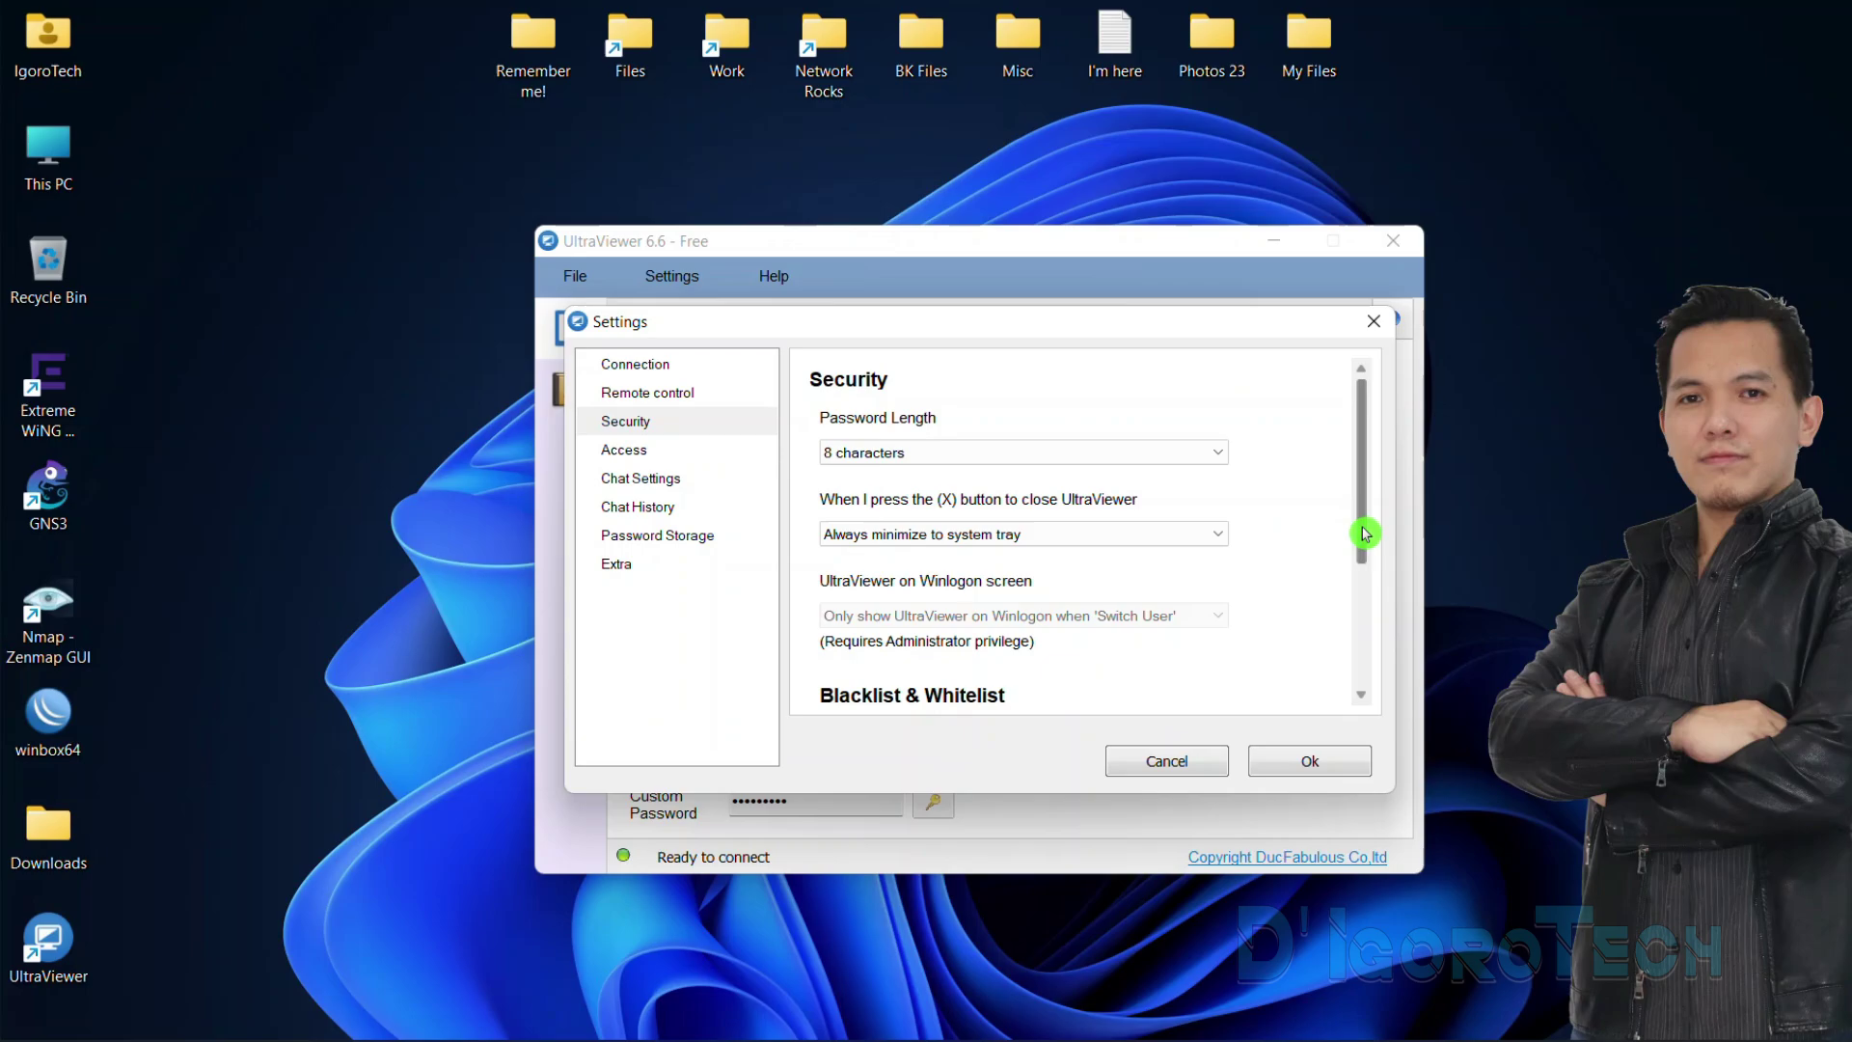
{"action": "left_click_drag", "start_coordinate": [1368, 533], "coordinate": [1386, 654]}
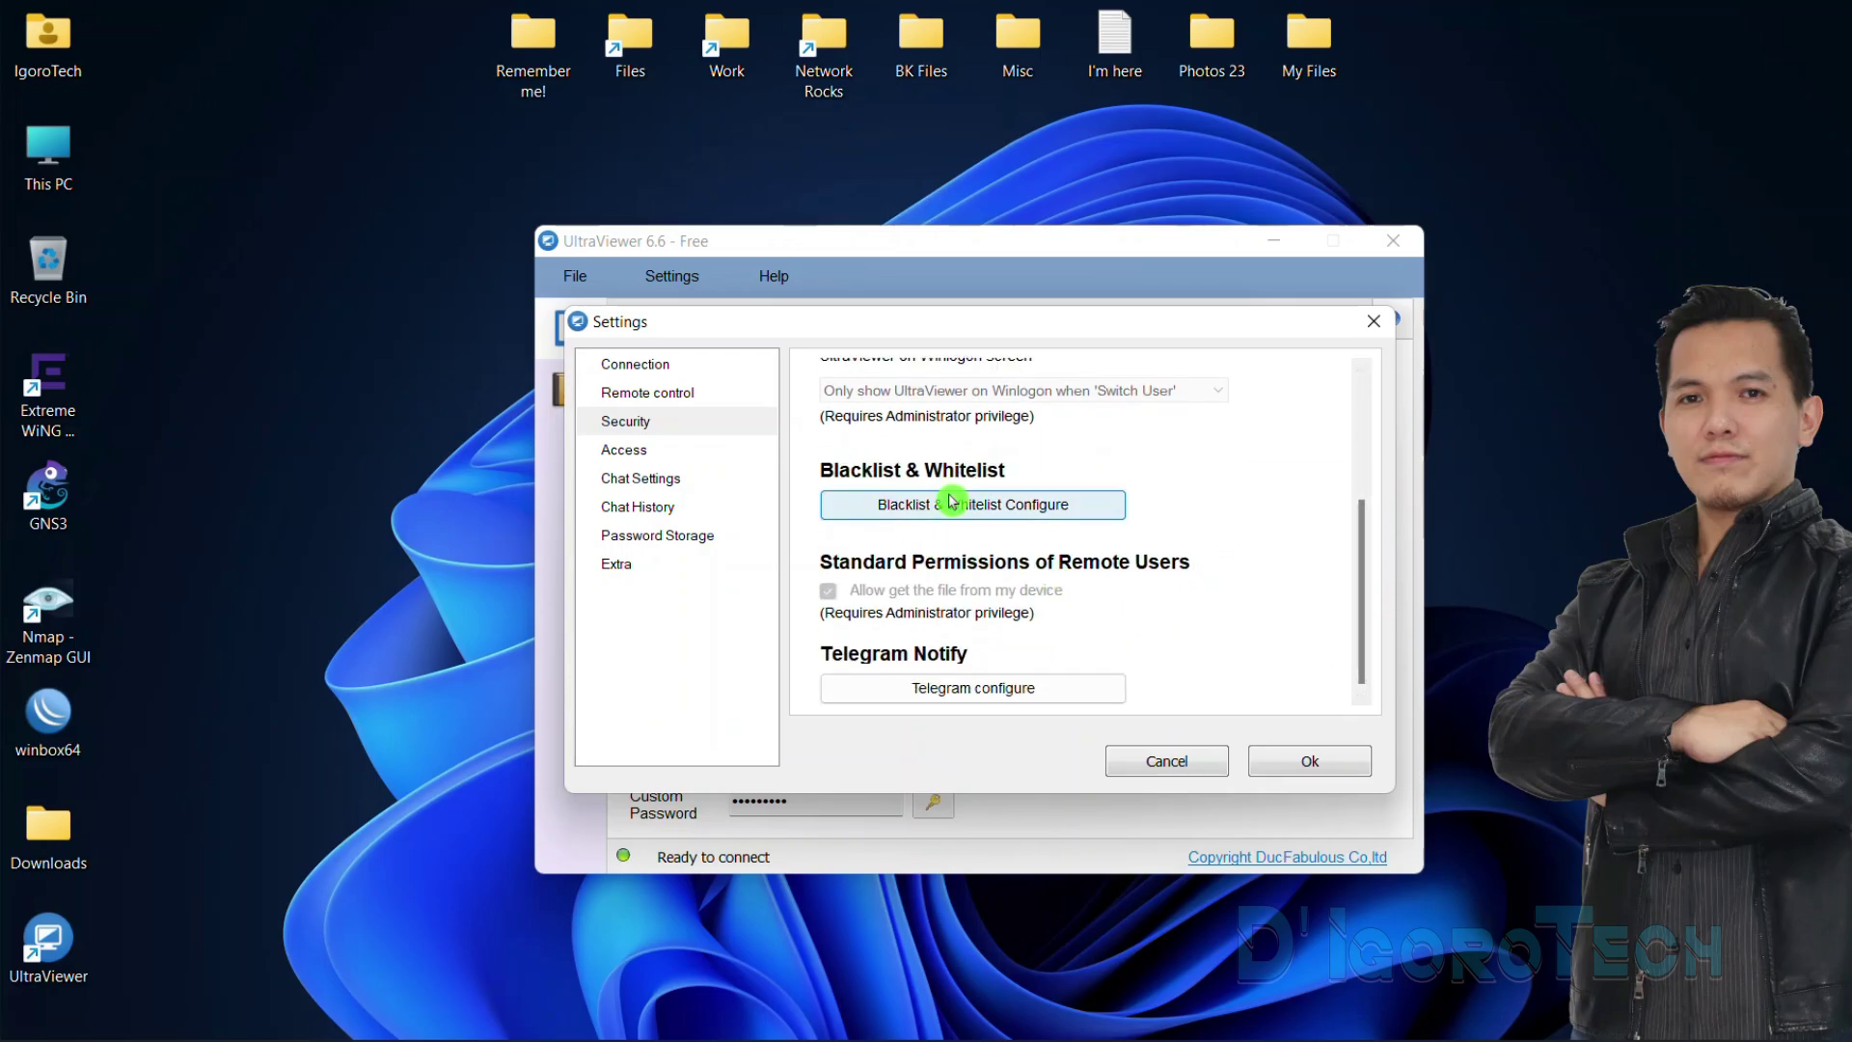
{"action": "left_click", "coordinate": [978, 511]}
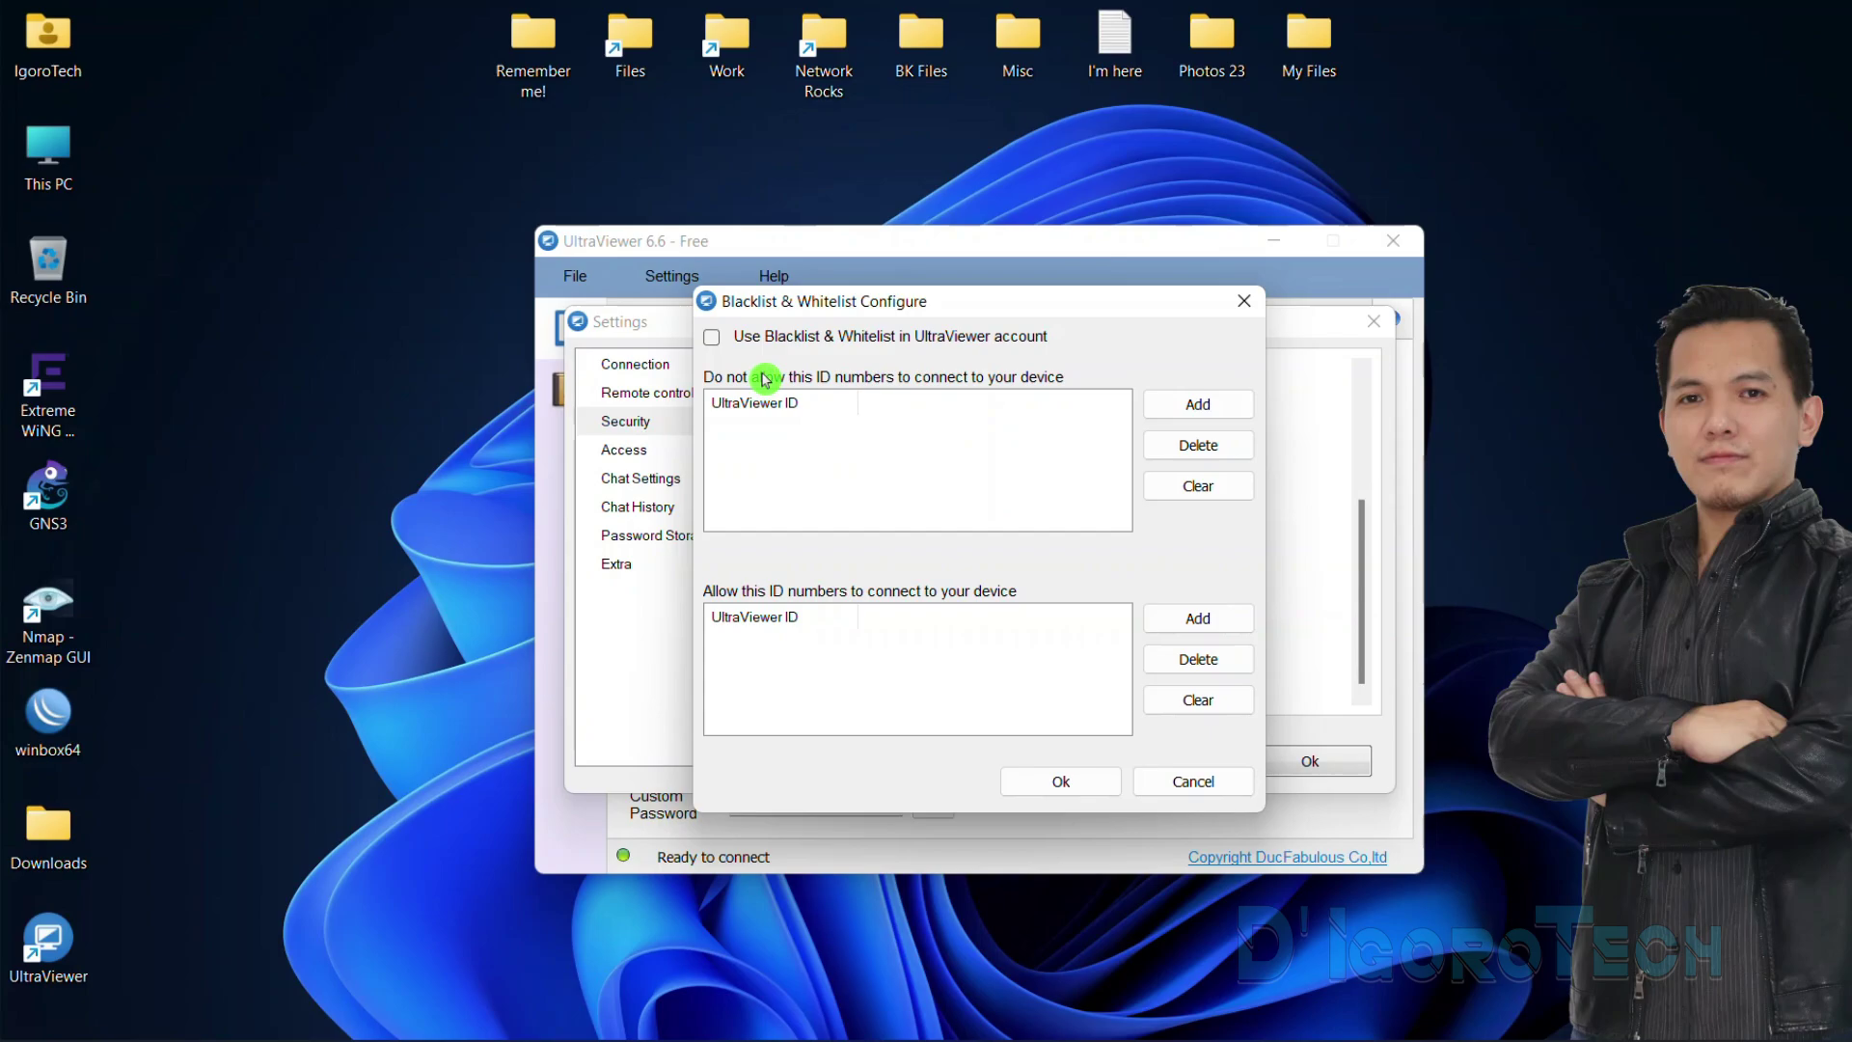
{"action": "left_click", "coordinate": [1182, 410]}
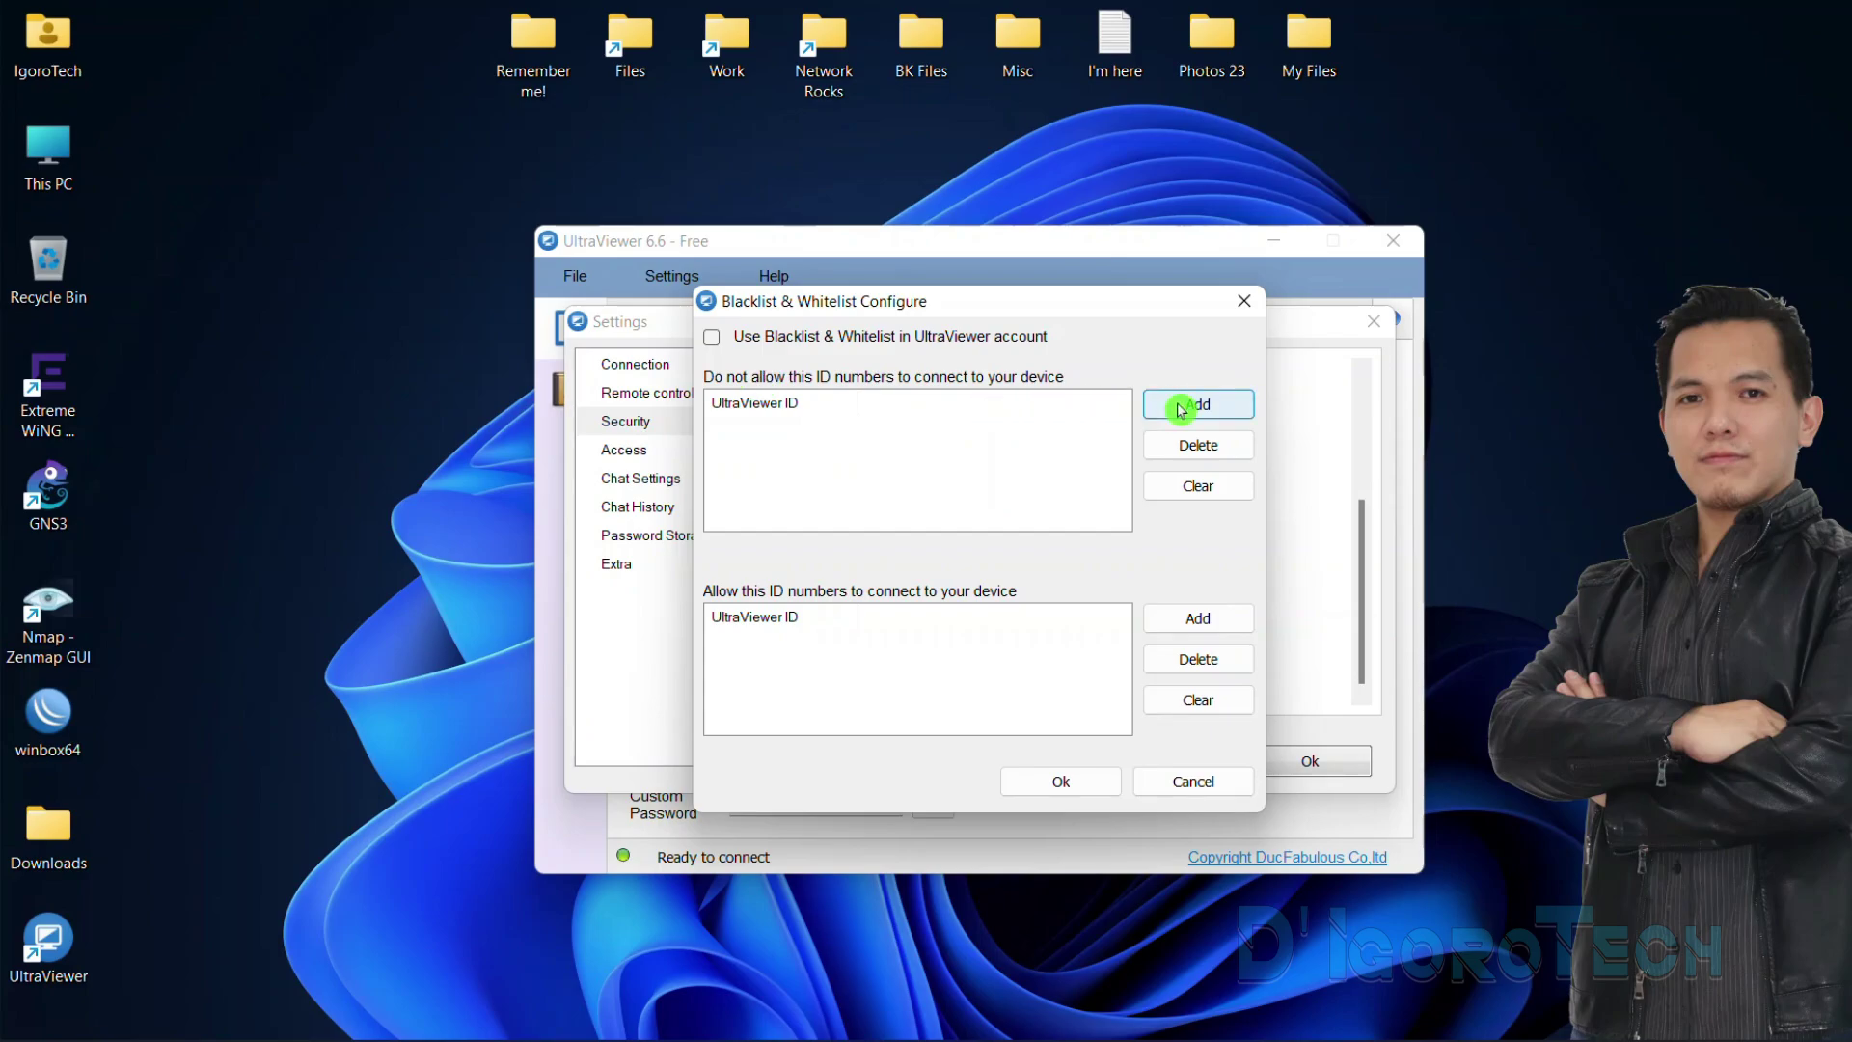
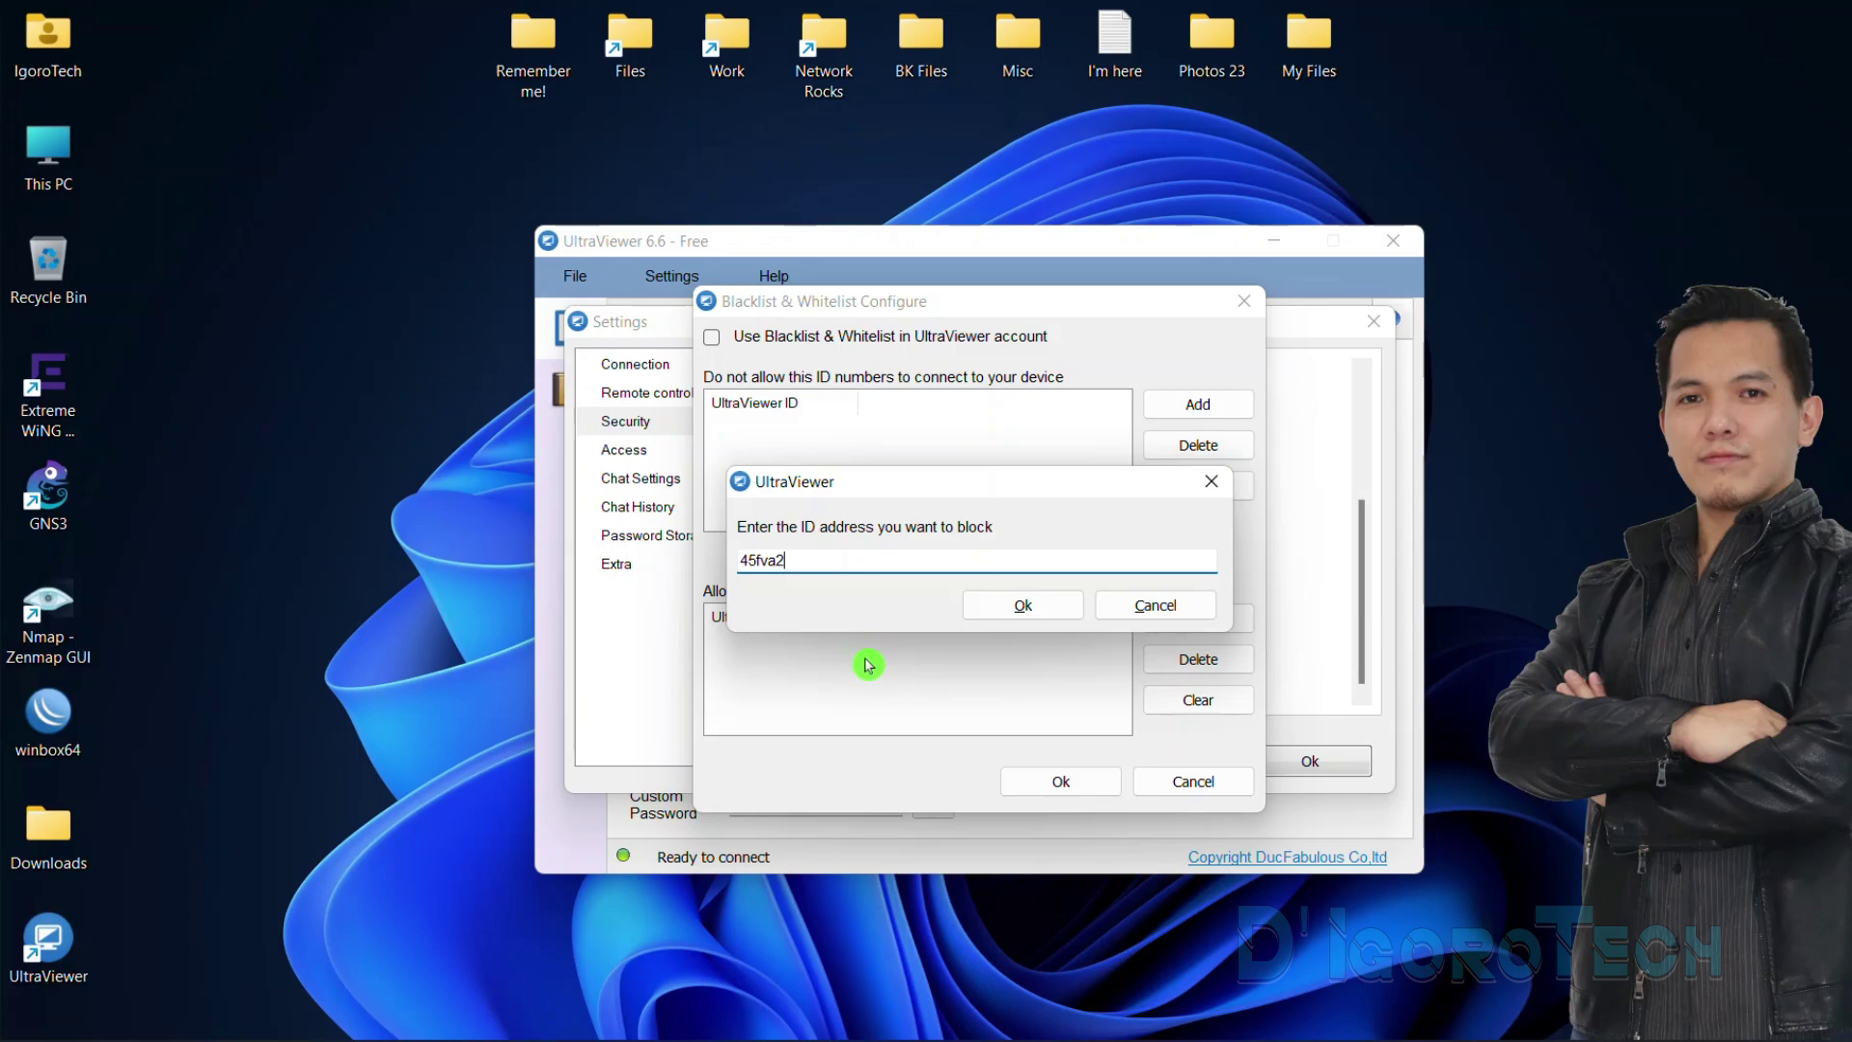
{"action": "left_click", "coordinate": [1022, 605]}
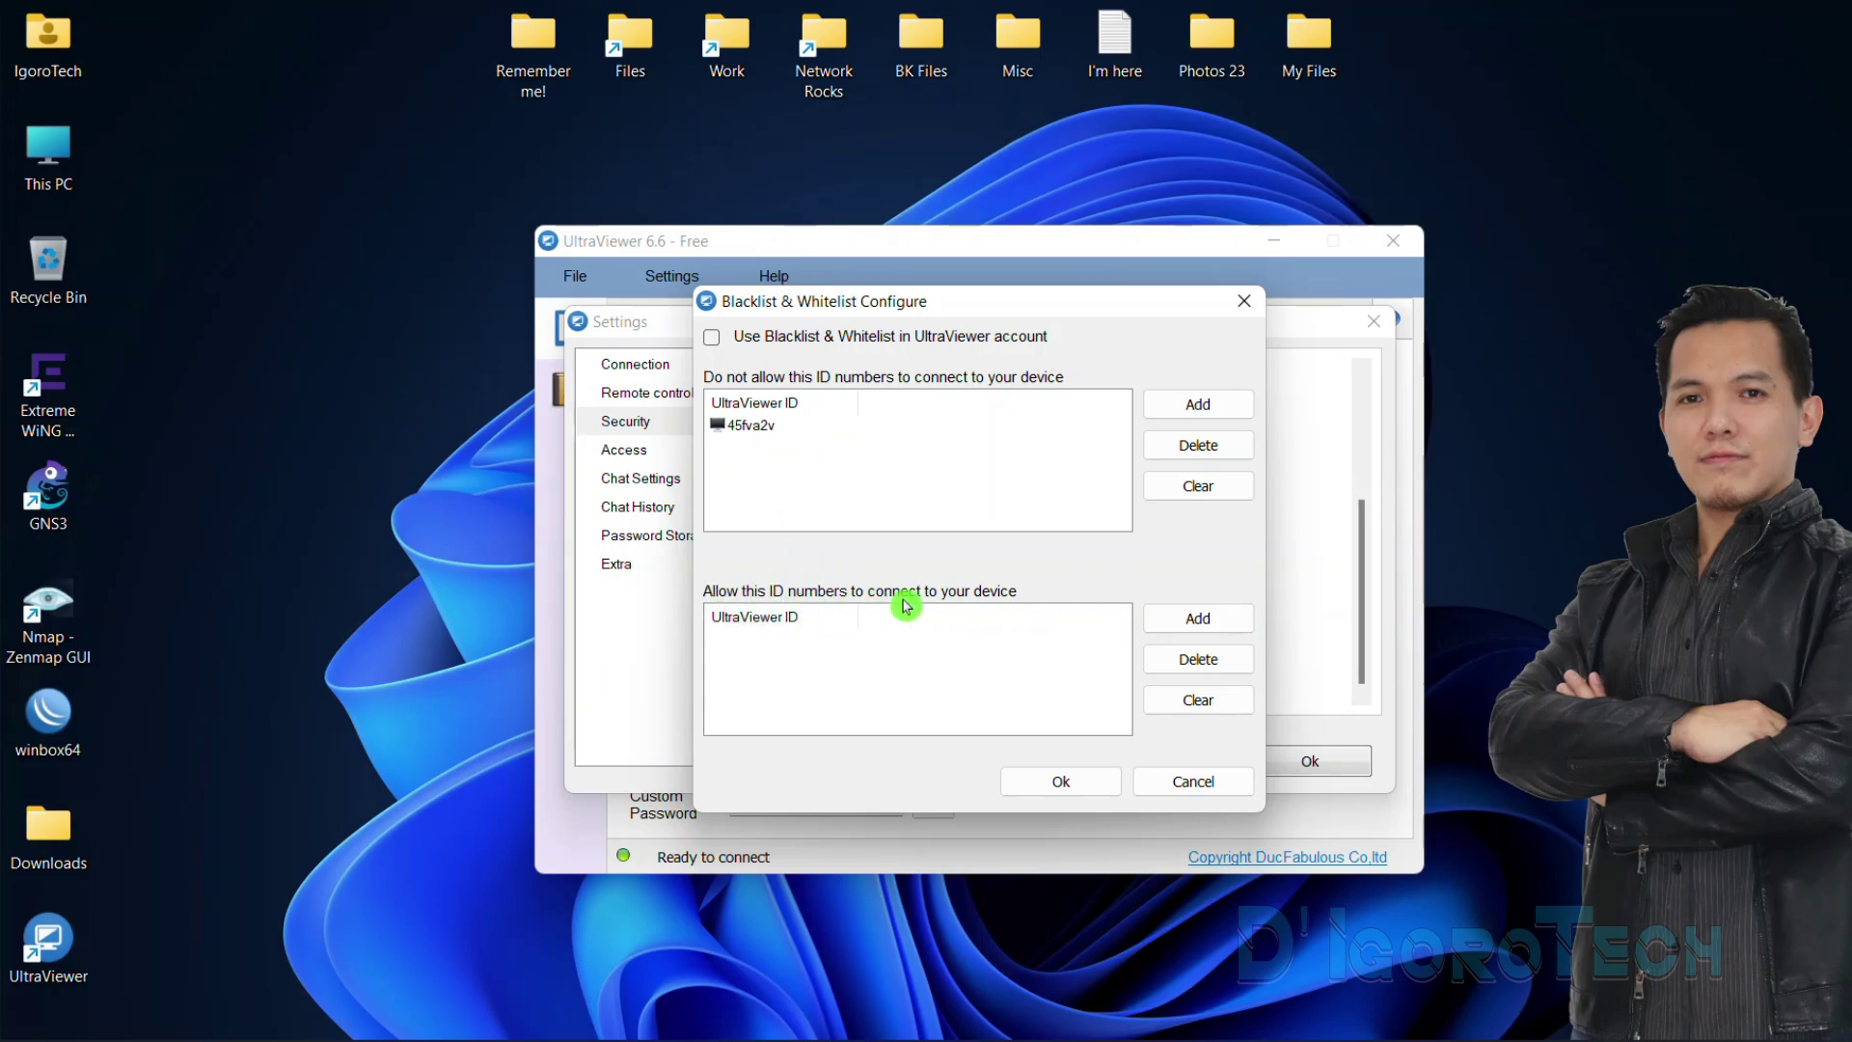
Cancel the whitelist addition, clear the blocked ID list, and move to Access settings
{"action": "left_click", "coordinate": [1203, 629]}
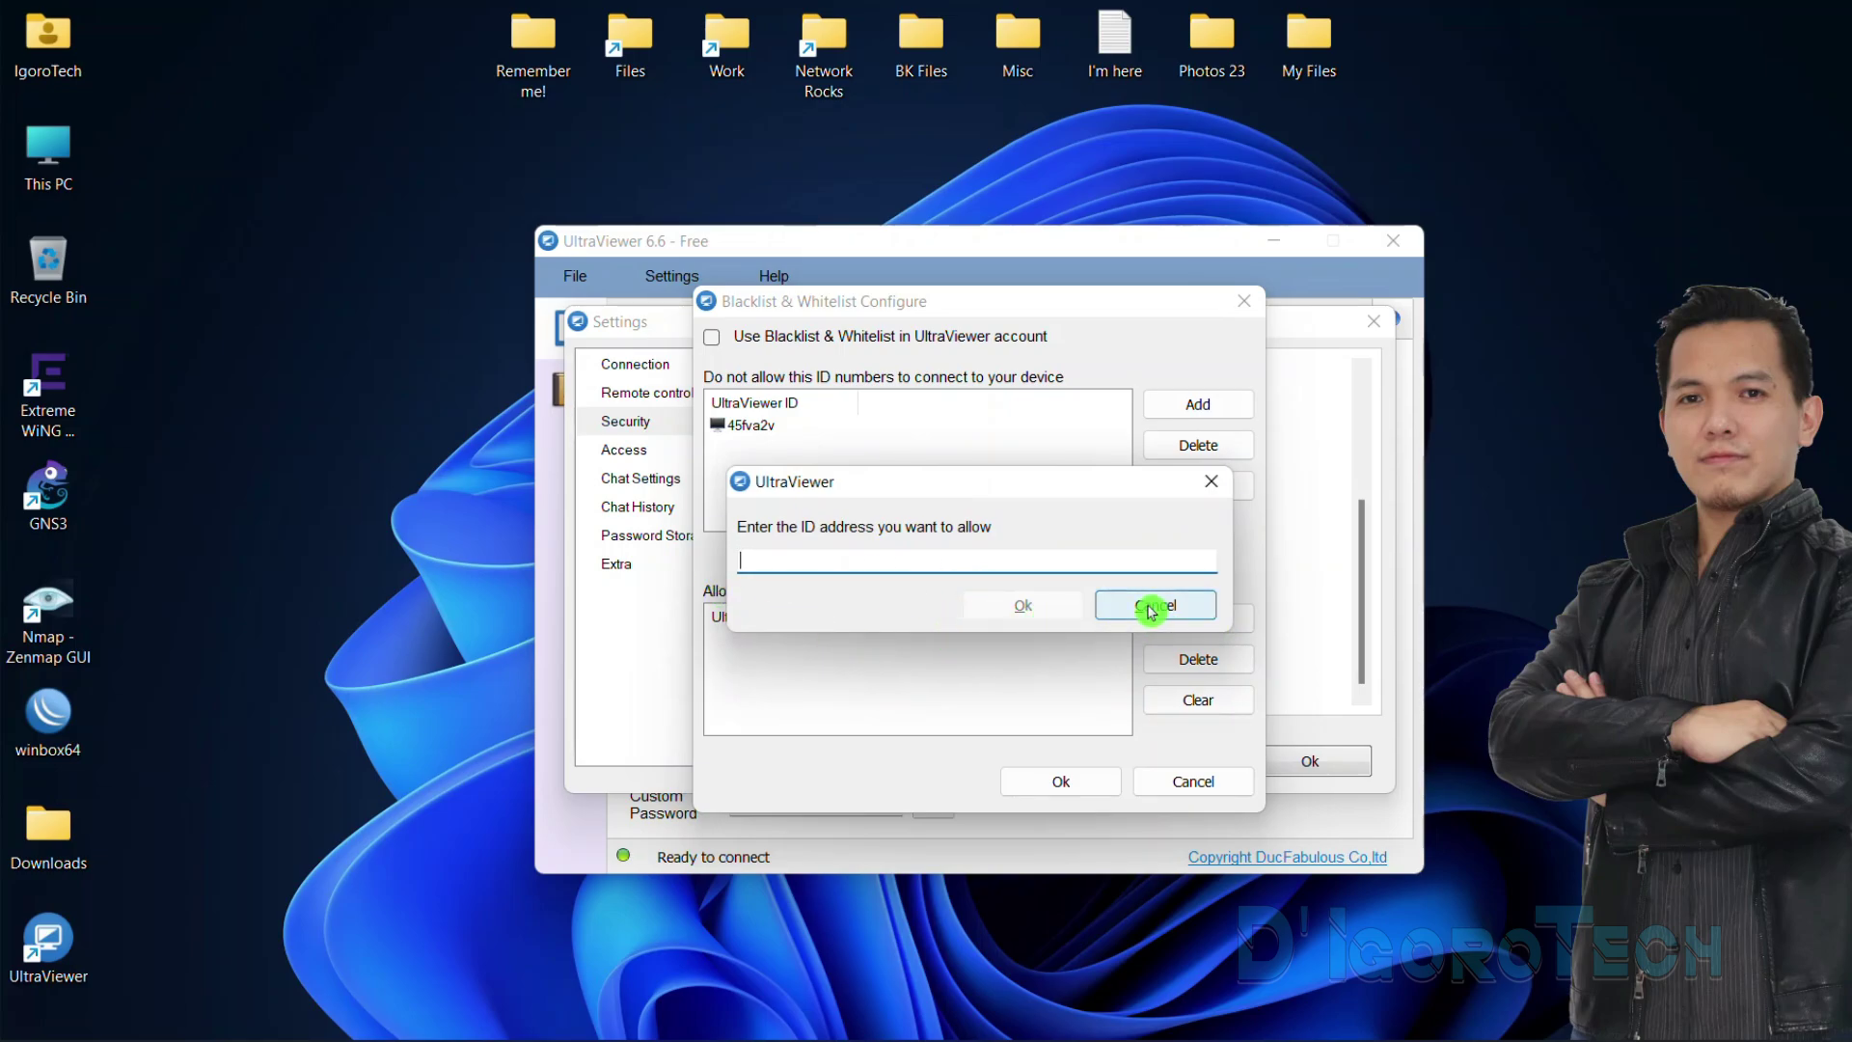
{"action": "left_click", "coordinate": [1151, 608]}
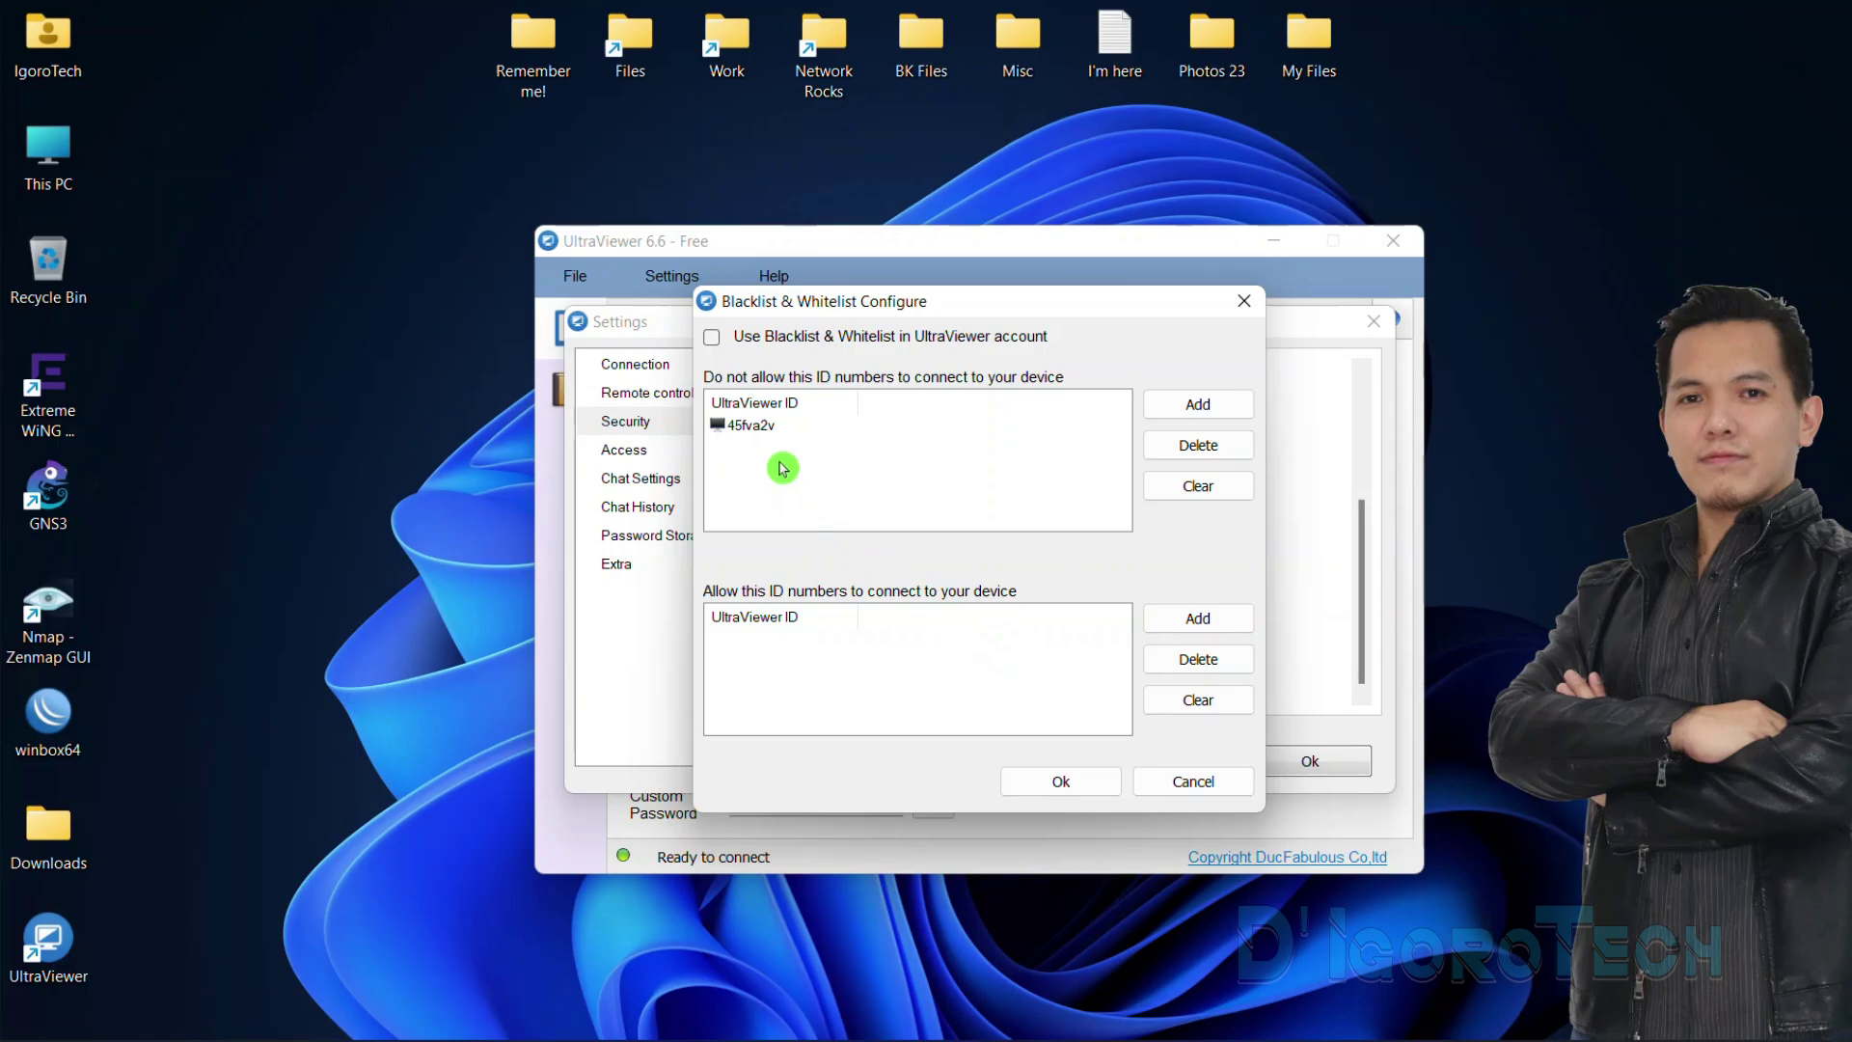
{"action": "left_click", "coordinate": [768, 428]}
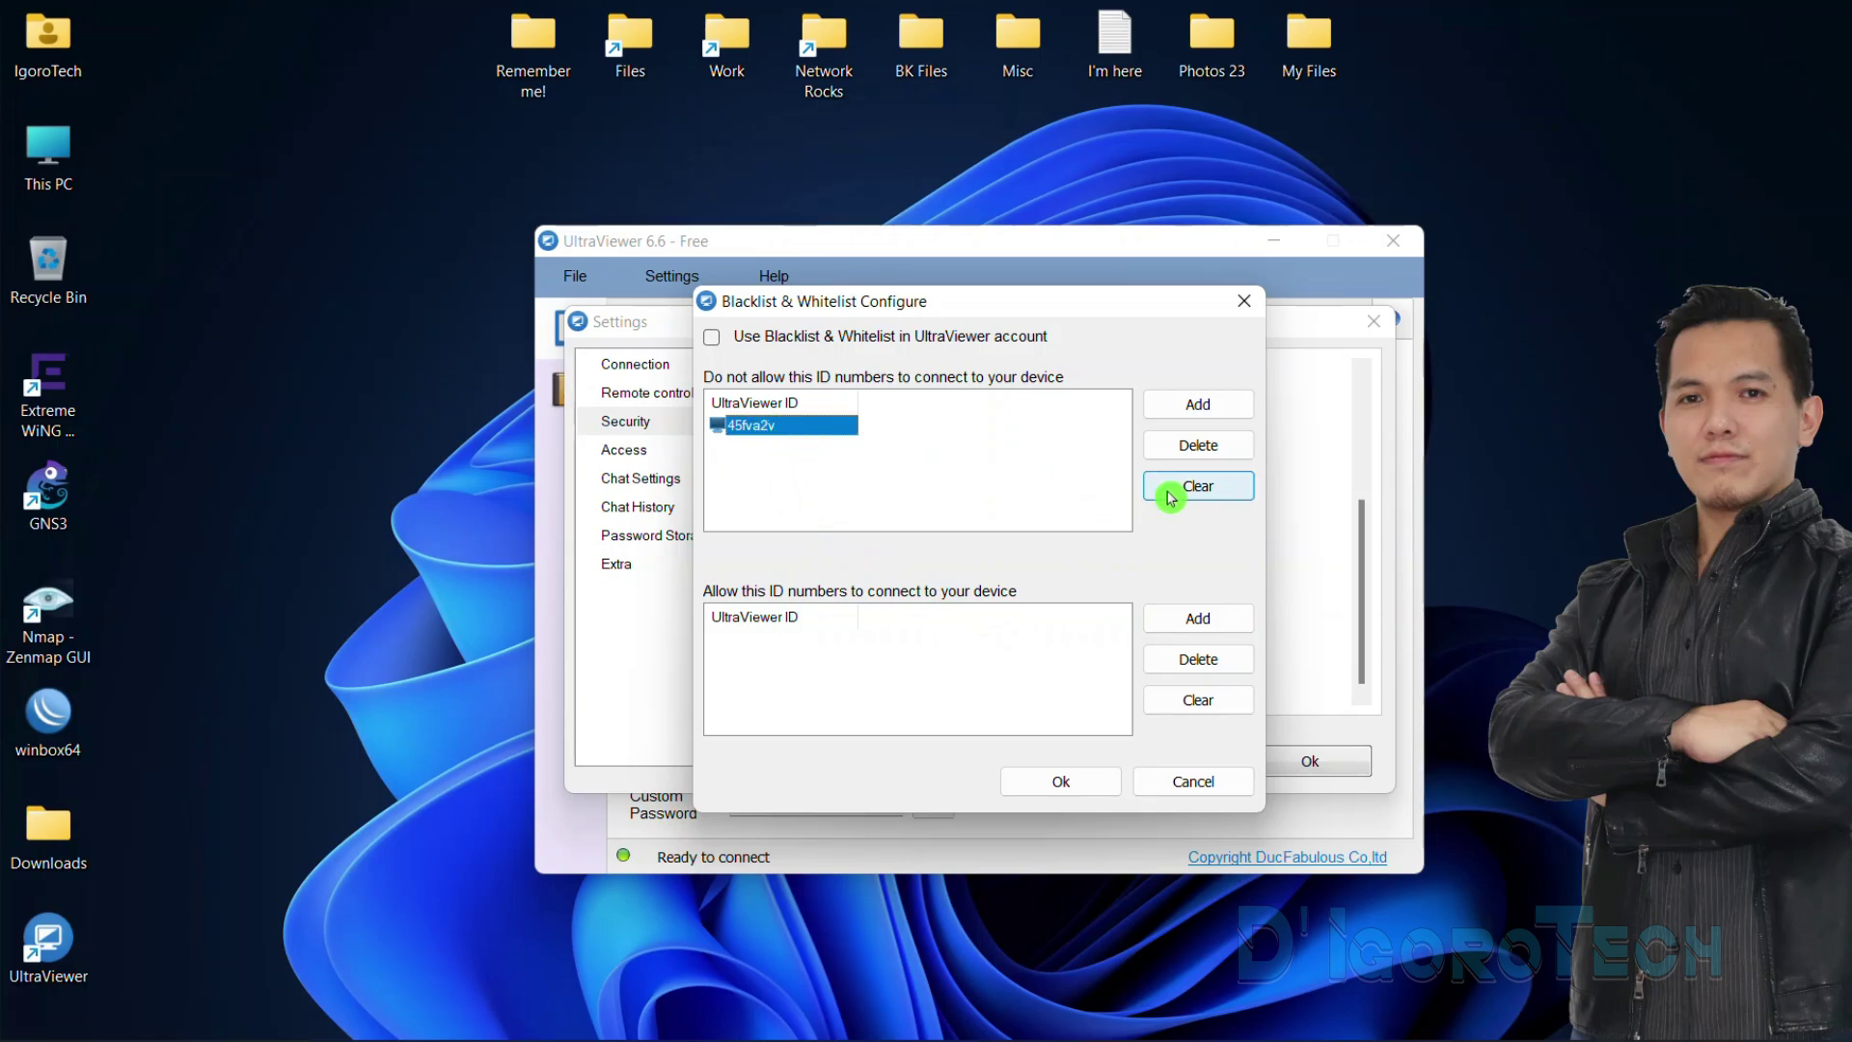
{"action": "left_click", "coordinate": [1179, 448]}
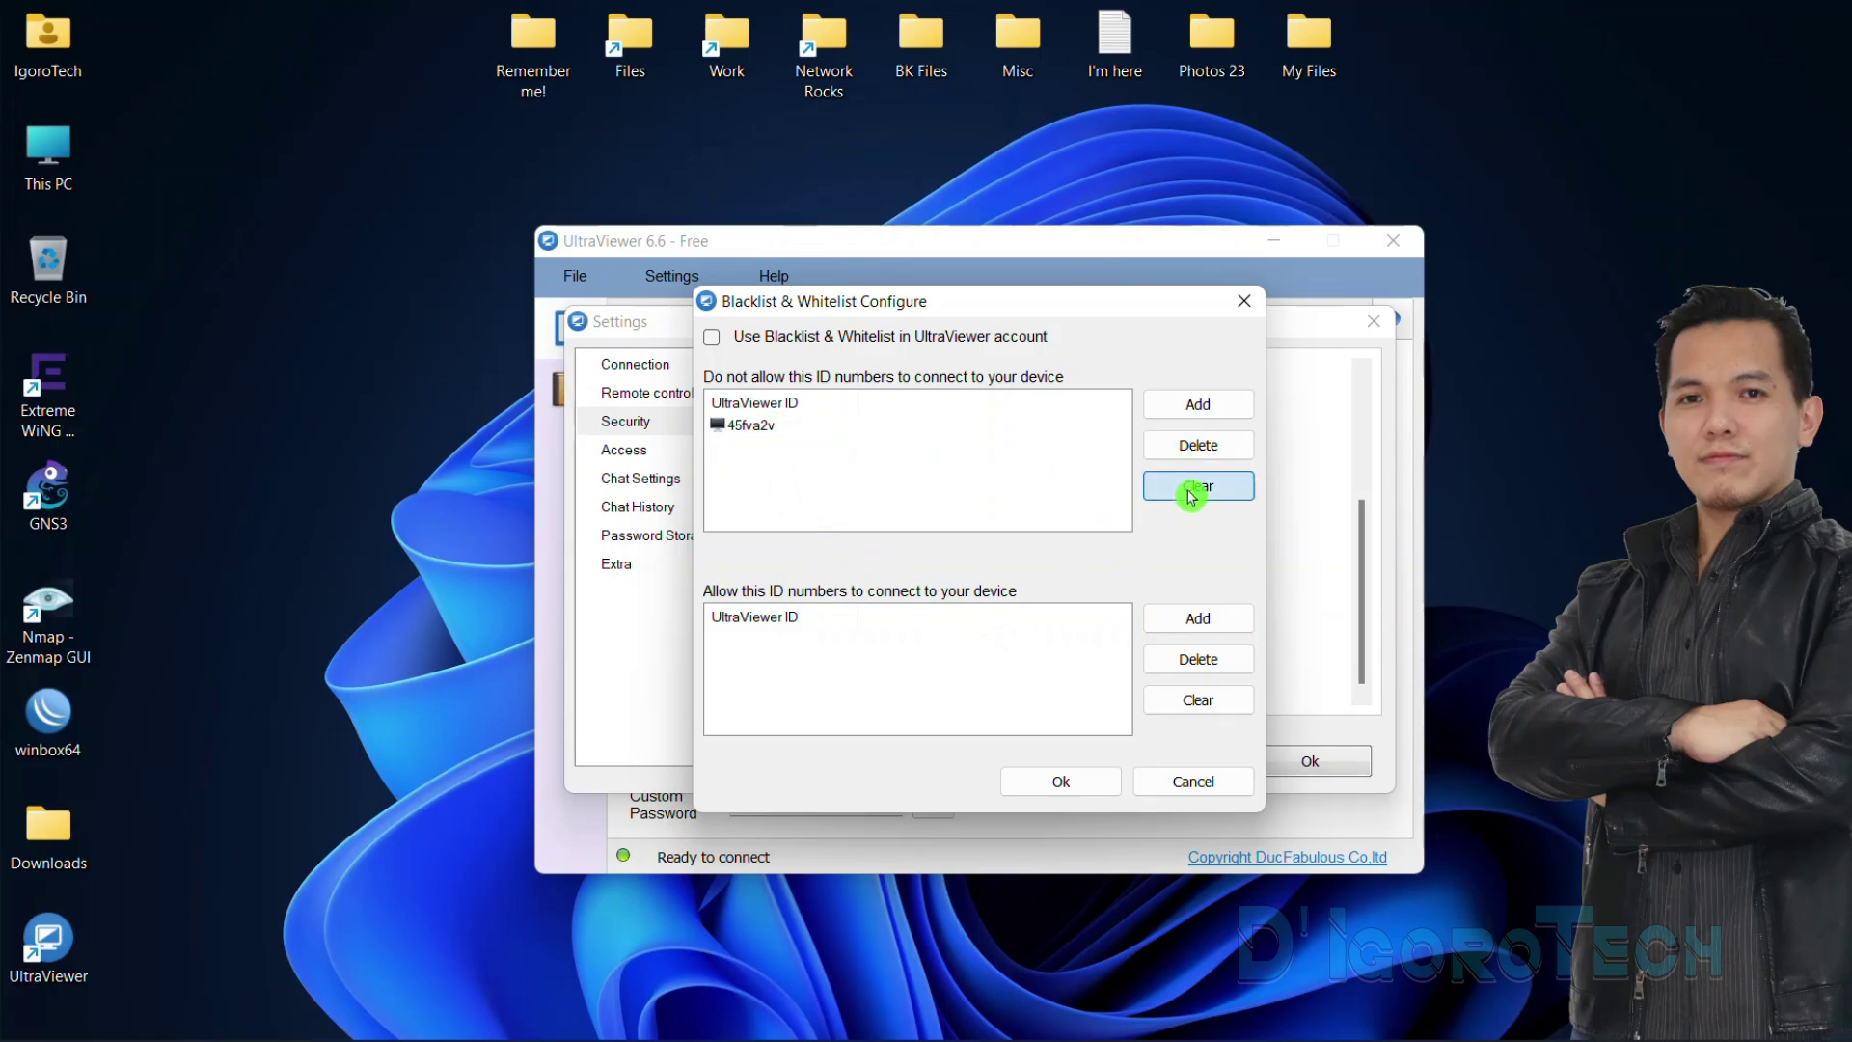
{"action": "left_click", "coordinate": [1061, 782]}
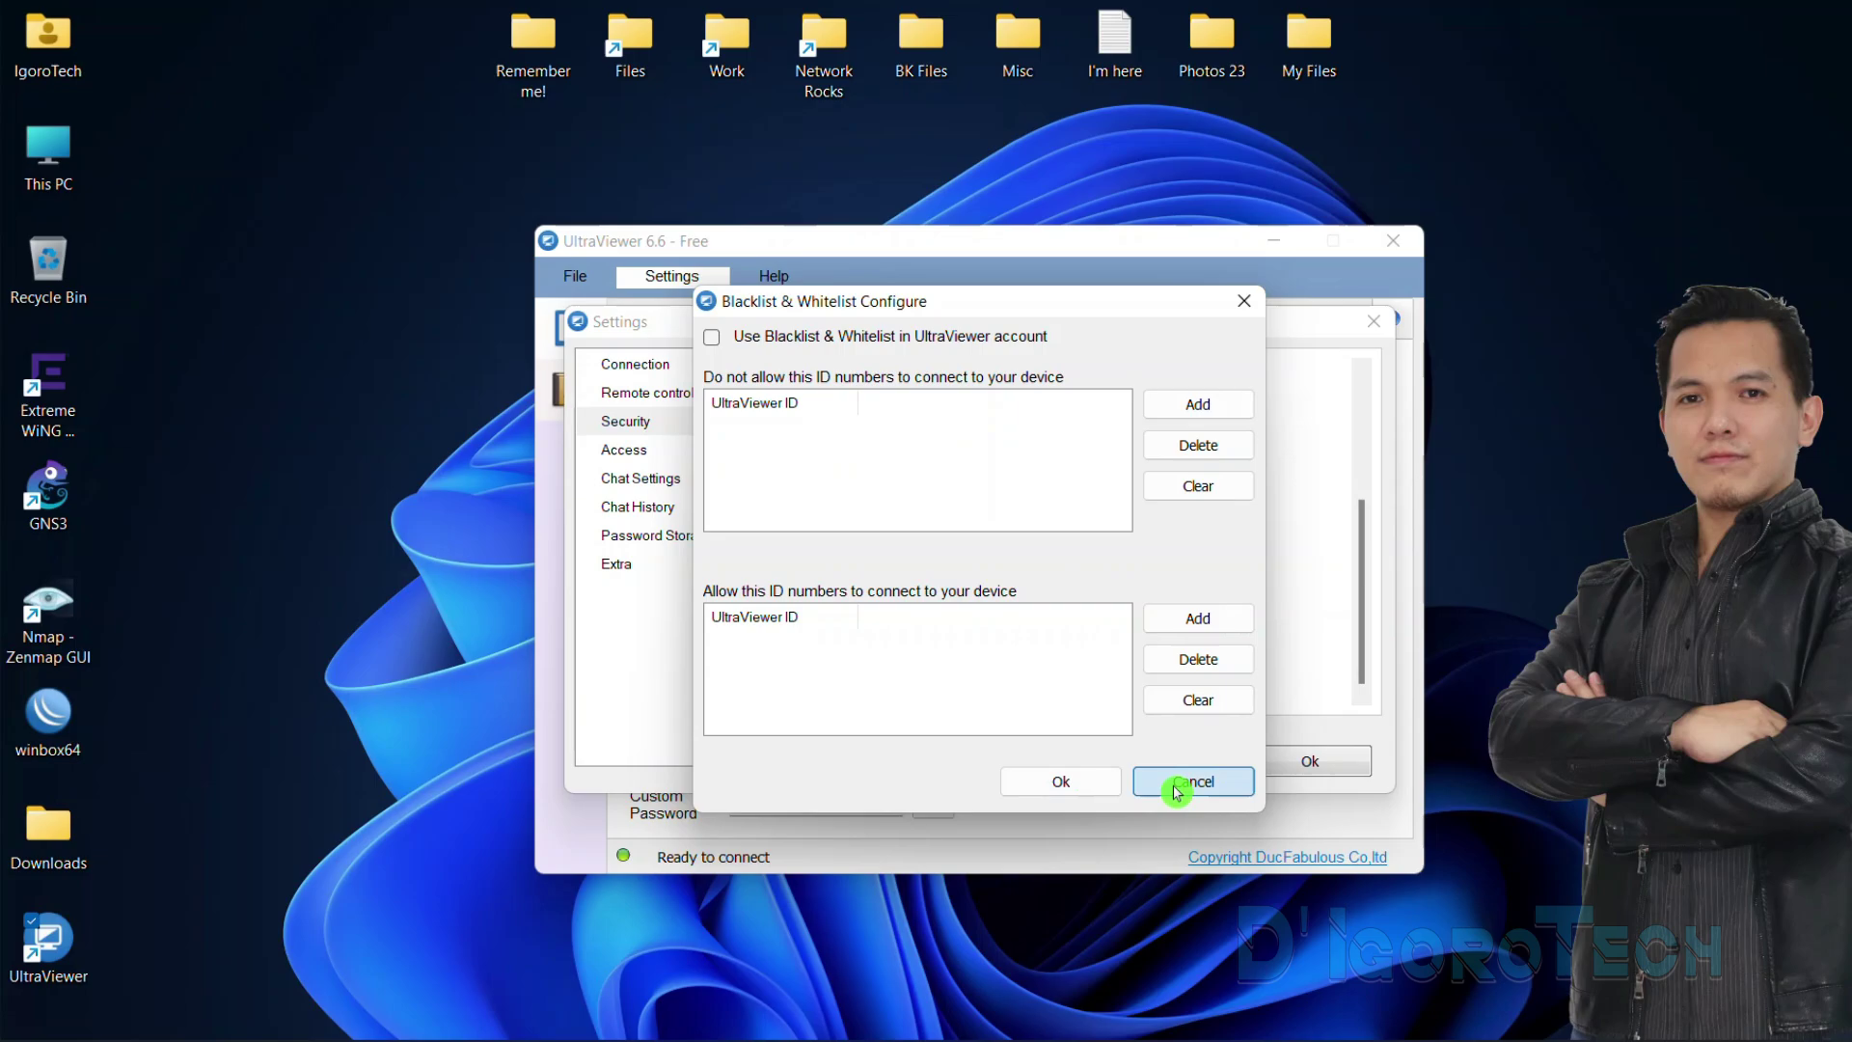
{"action": "left_click", "coordinate": [632, 454]}
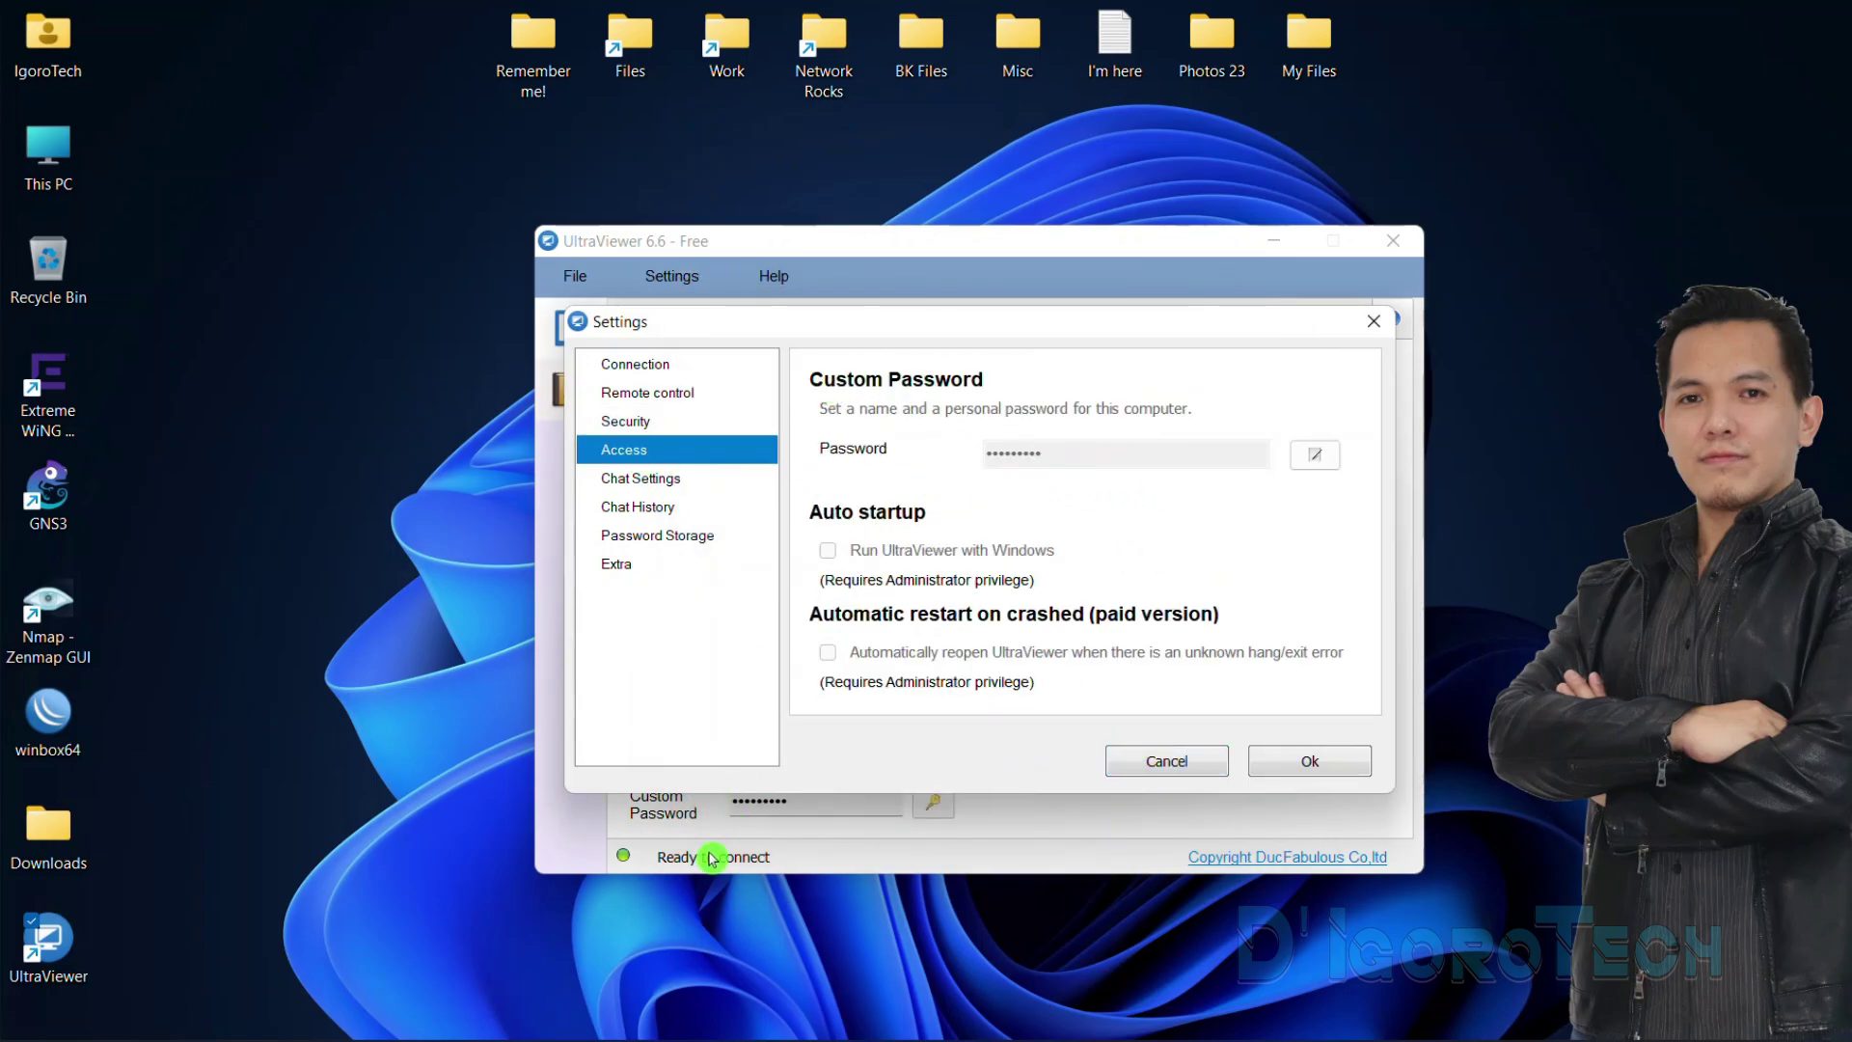
Enter and confirm a new custom access password
{"action": "left_click", "coordinate": [1312, 454]}
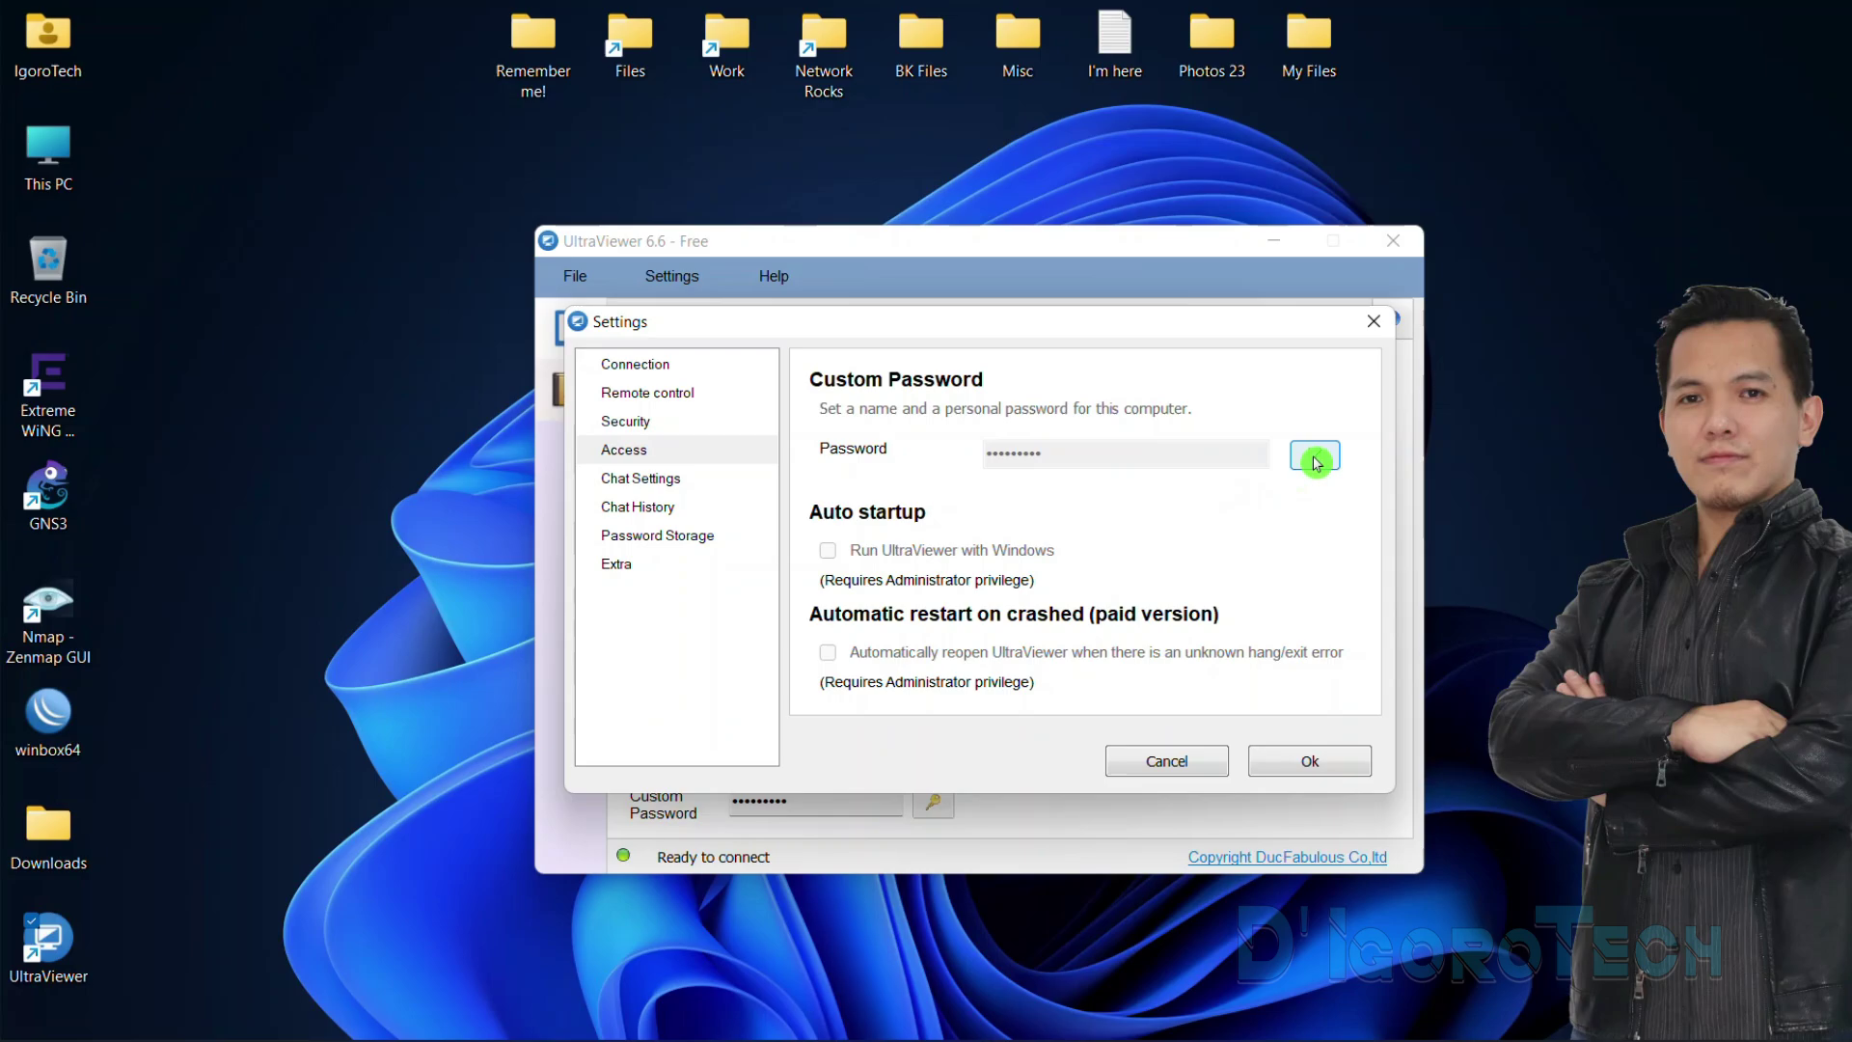
{"action": "type", "text": "***"}
{"action": "key", "text": "Tab"}
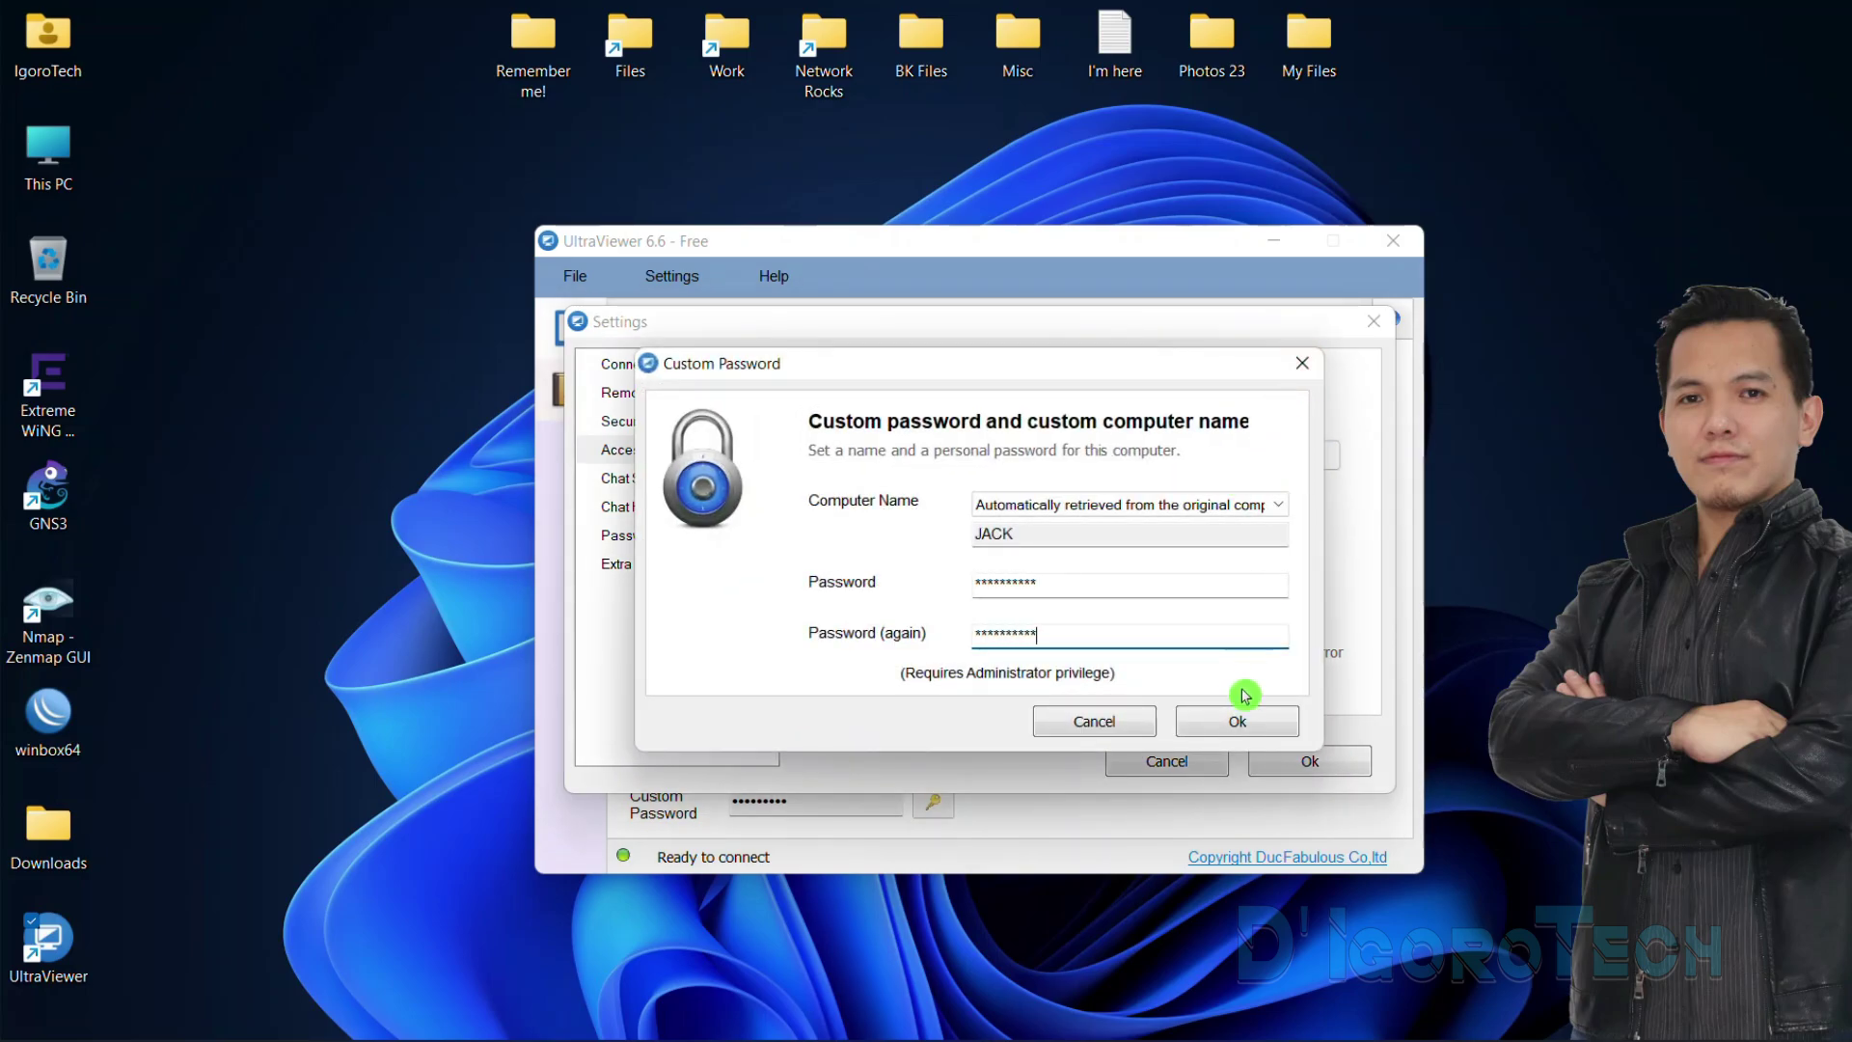
{"action": "left_click", "coordinate": [1249, 719]}
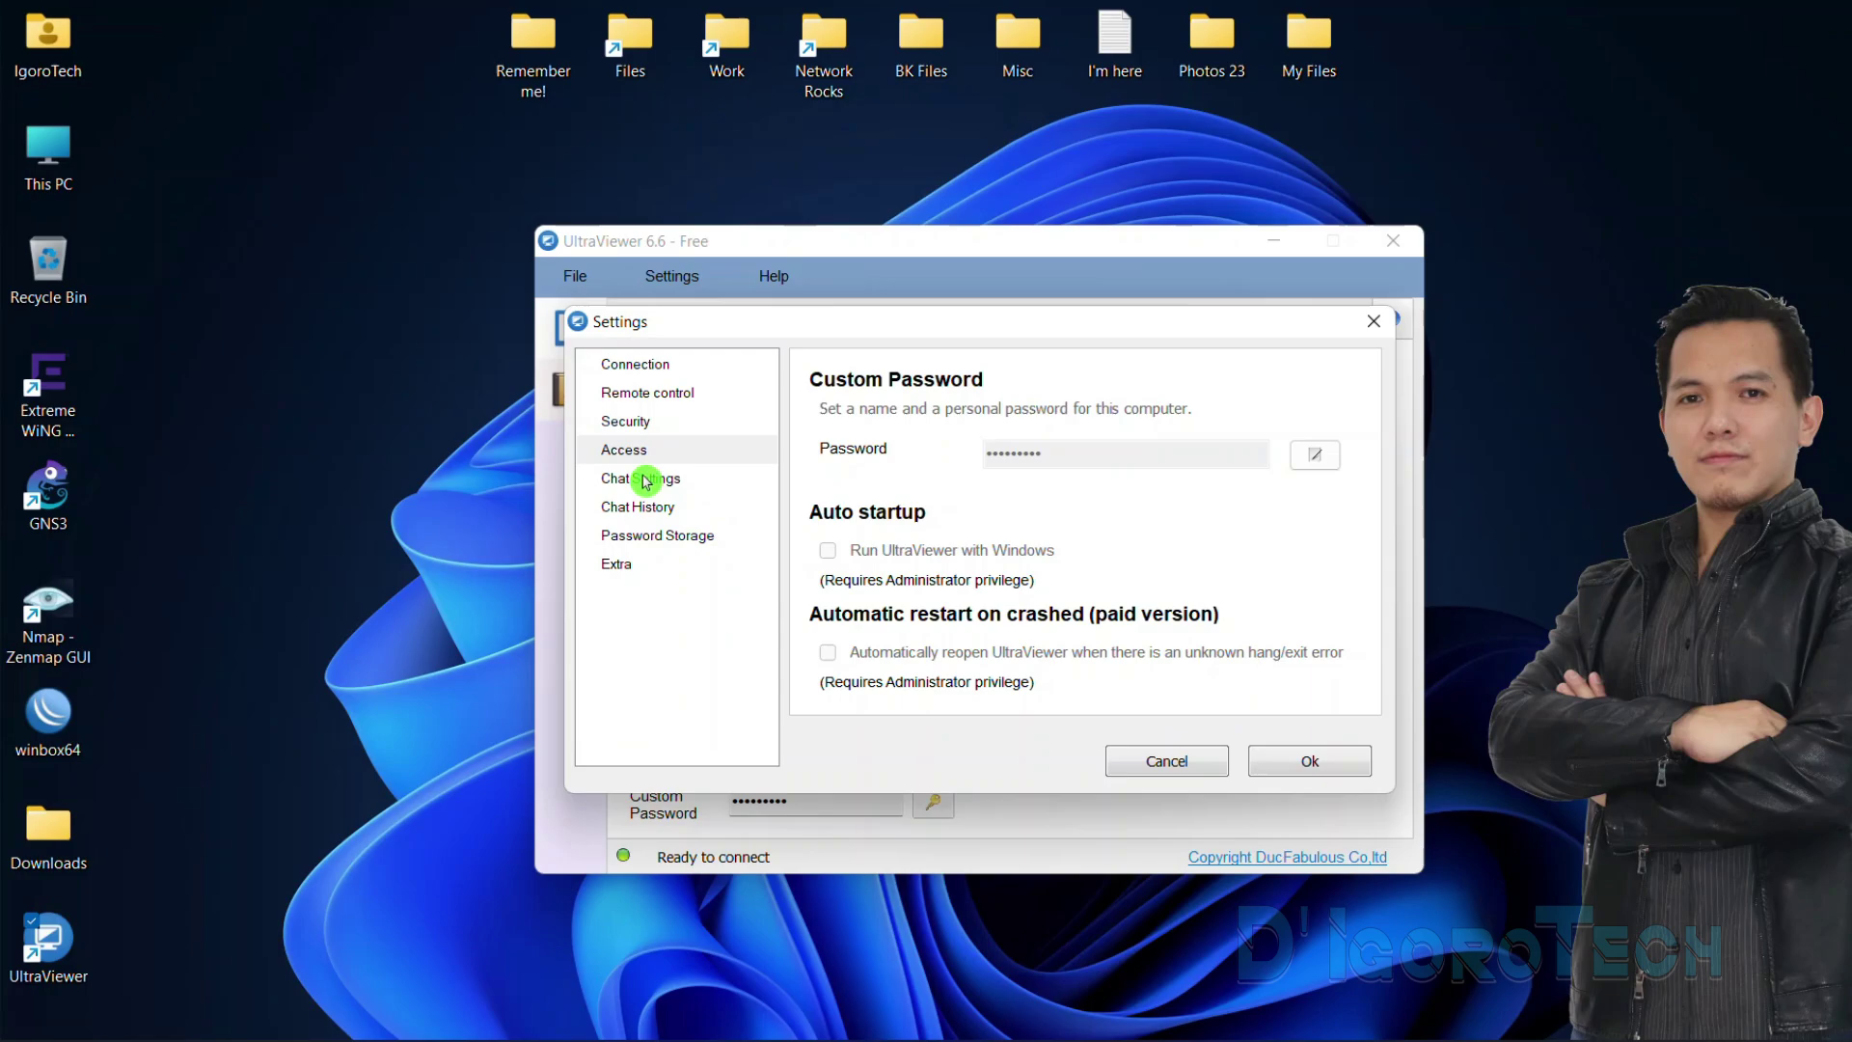
Review Chat Settings and Chat History, cancelling the log folder change, then show Password Storage
{"action": "left_click", "coordinate": [644, 478]}
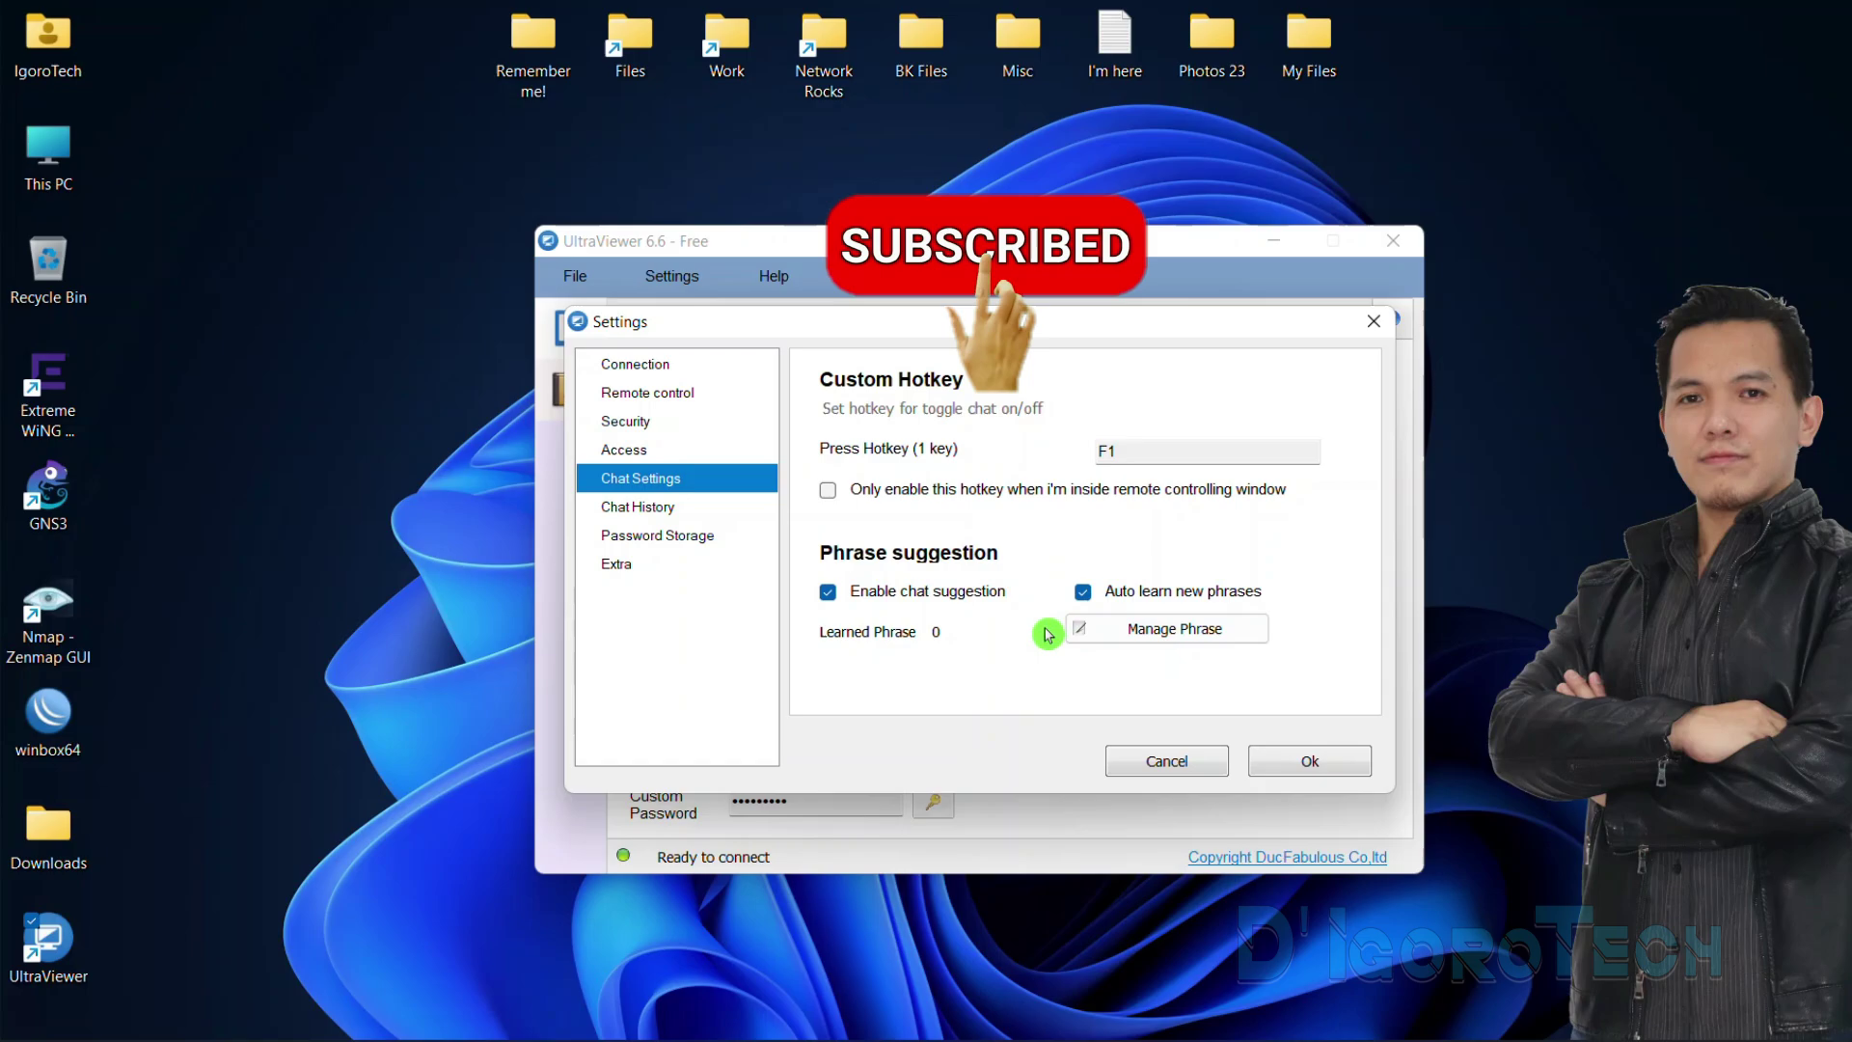
{"action": "left_click", "coordinate": [691, 508]}
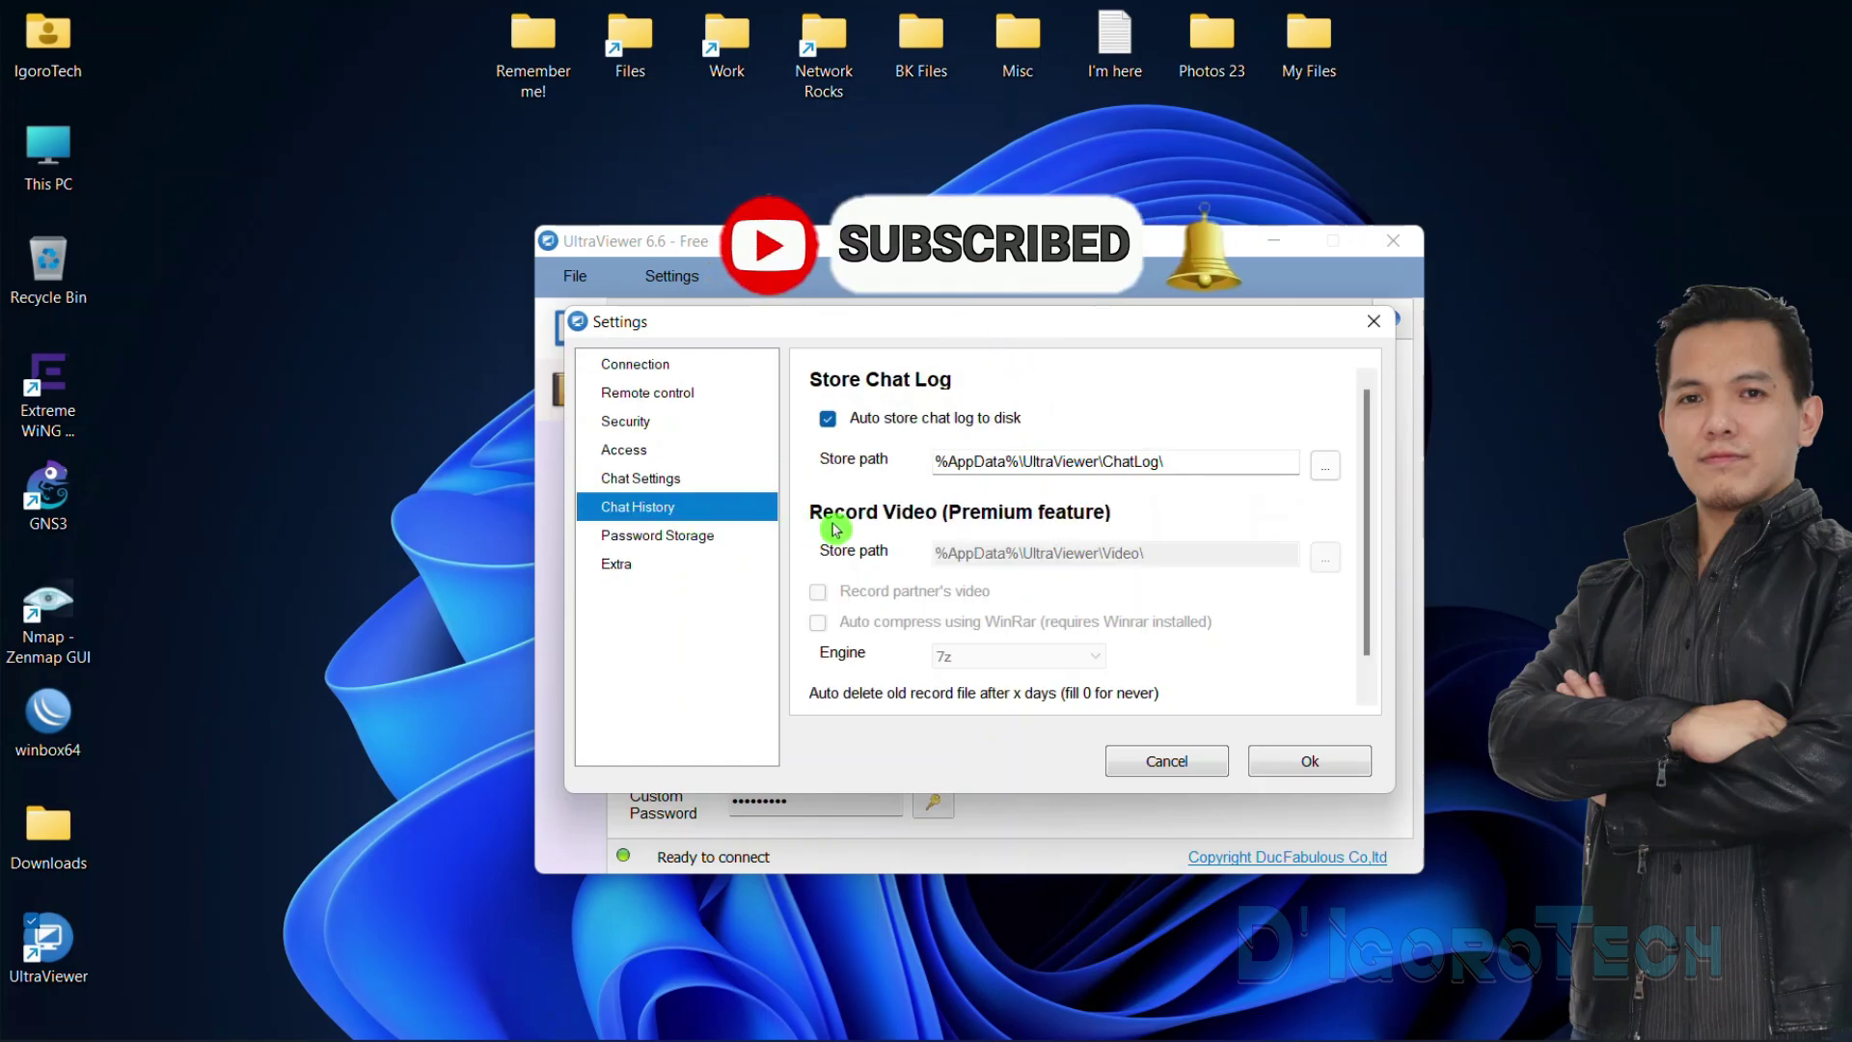
{"action": "left_click", "coordinate": [1326, 466]}
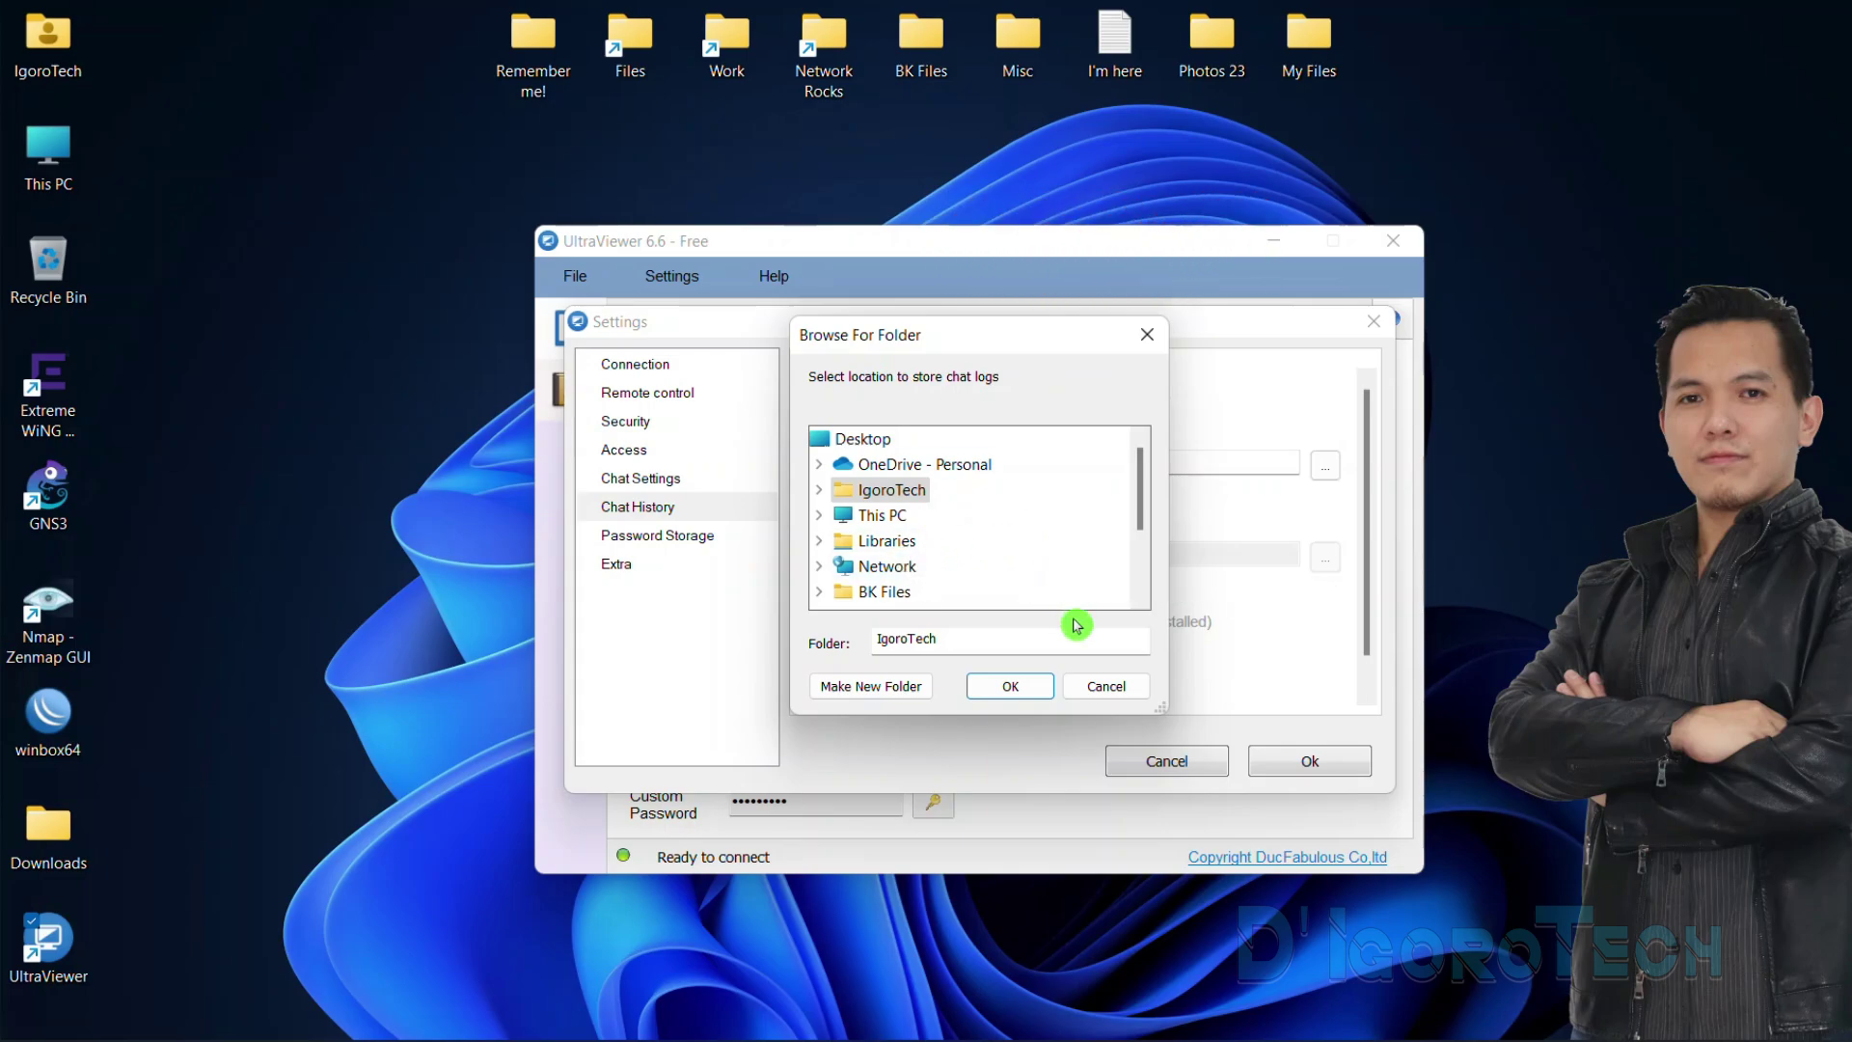
{"action": "left_click", "coordinate": [1109, 685]}
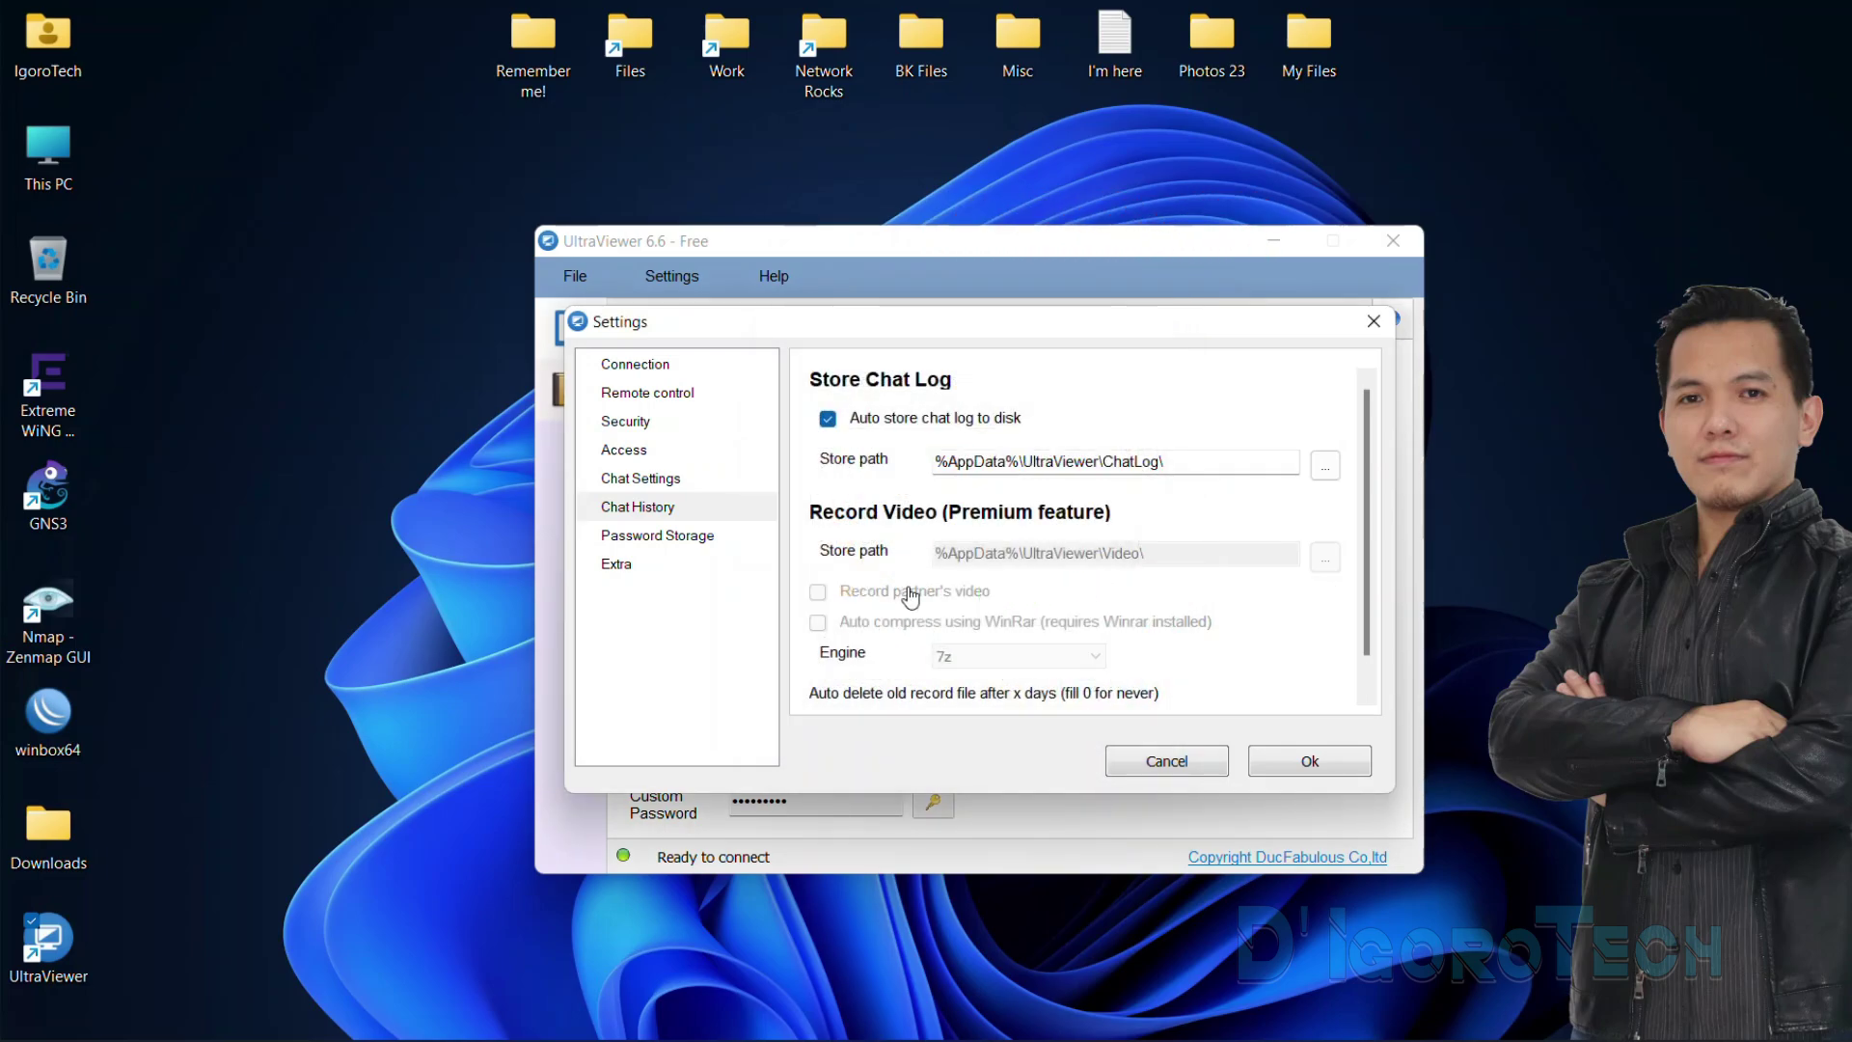
{"action": "left_click", "coordinate": [681, 545]}
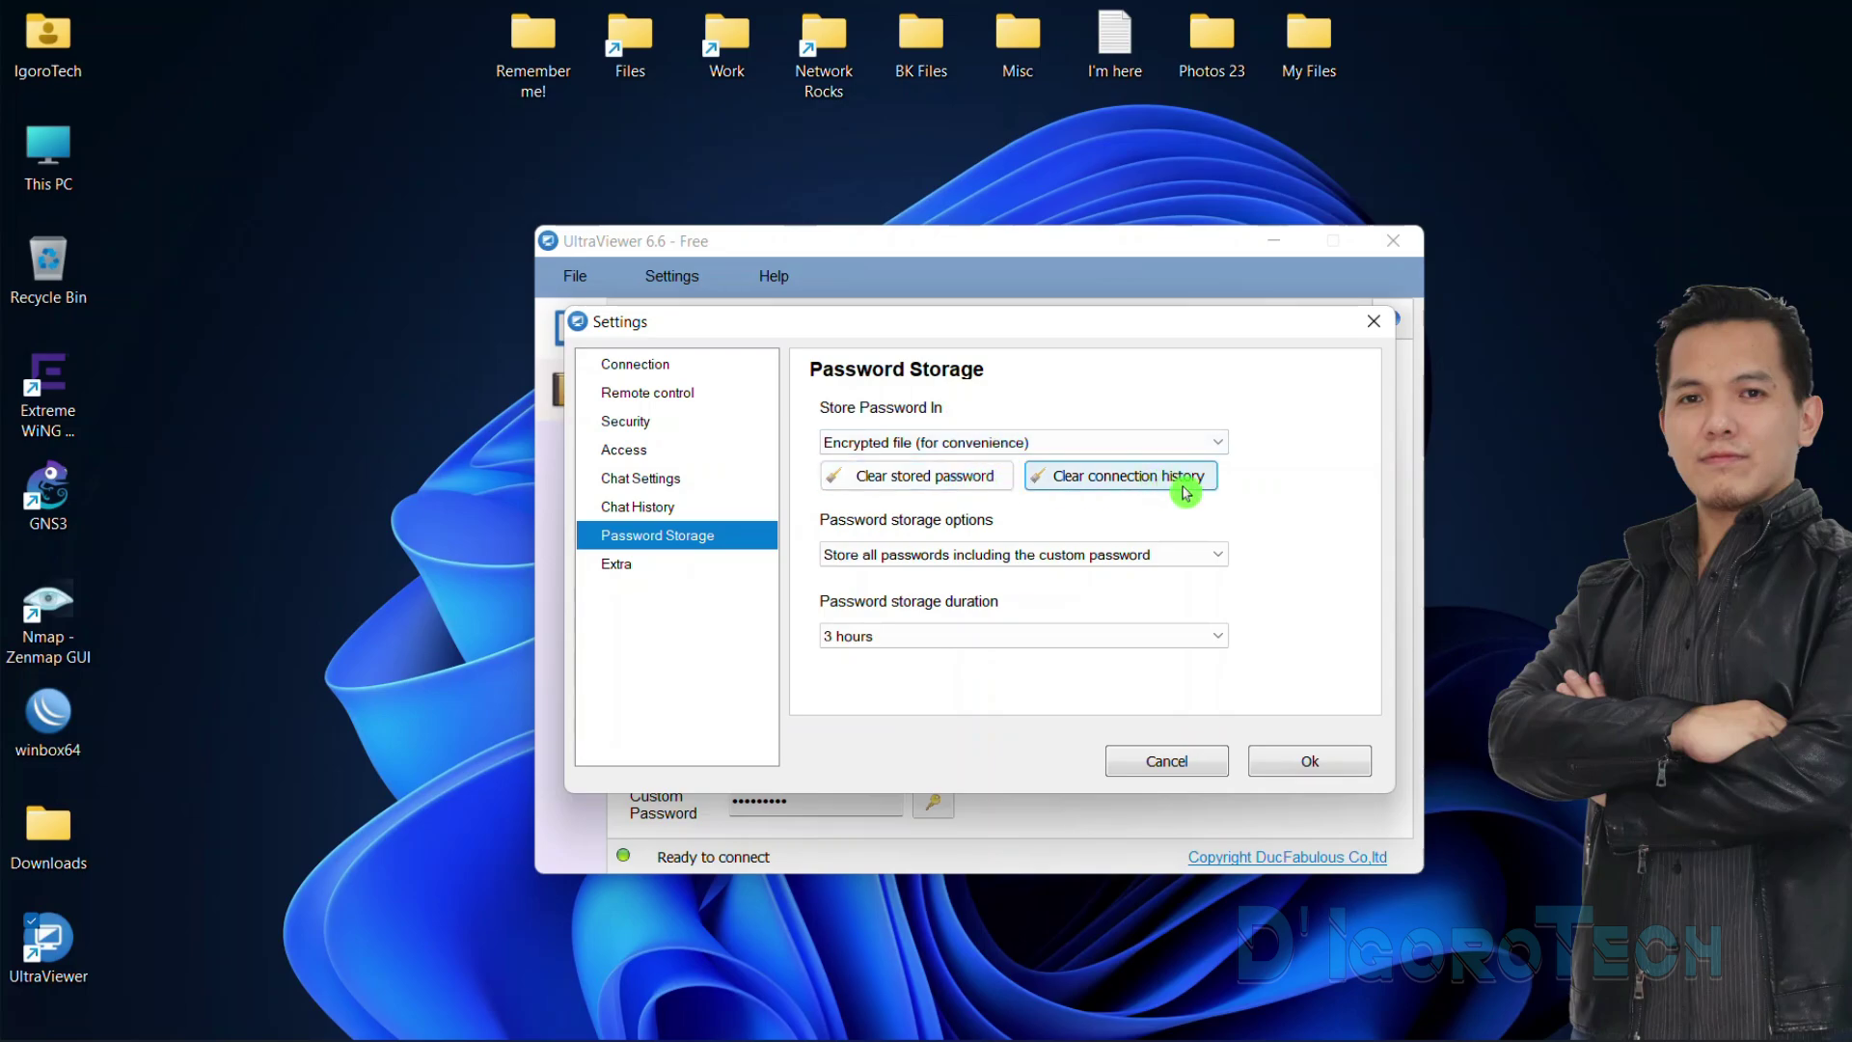
Check the storage duration choices and Extra page, then cancel out of Settings
{"action": "left_click", "coordinate": [931, 646]}
{"action": "left_click", "coordinate": [641, 566]}
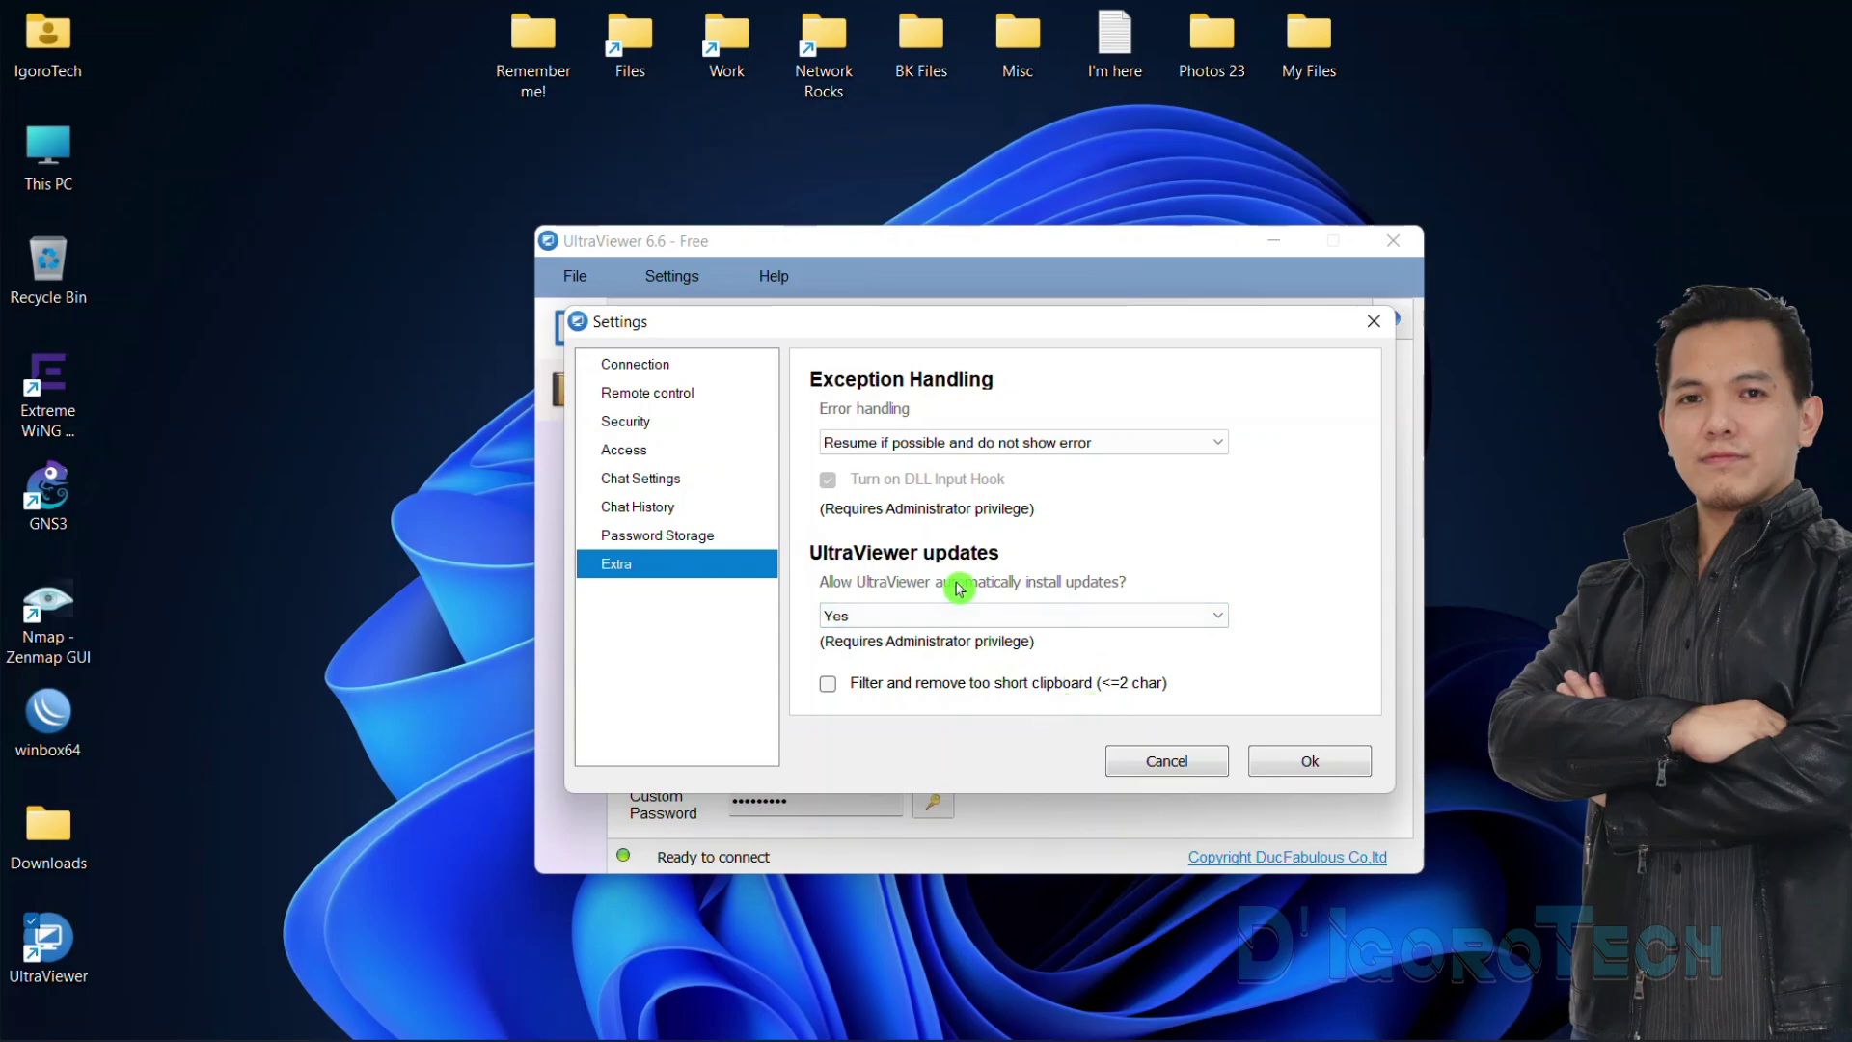
{"action": "left_click", "coordinate": [1200, 772]}
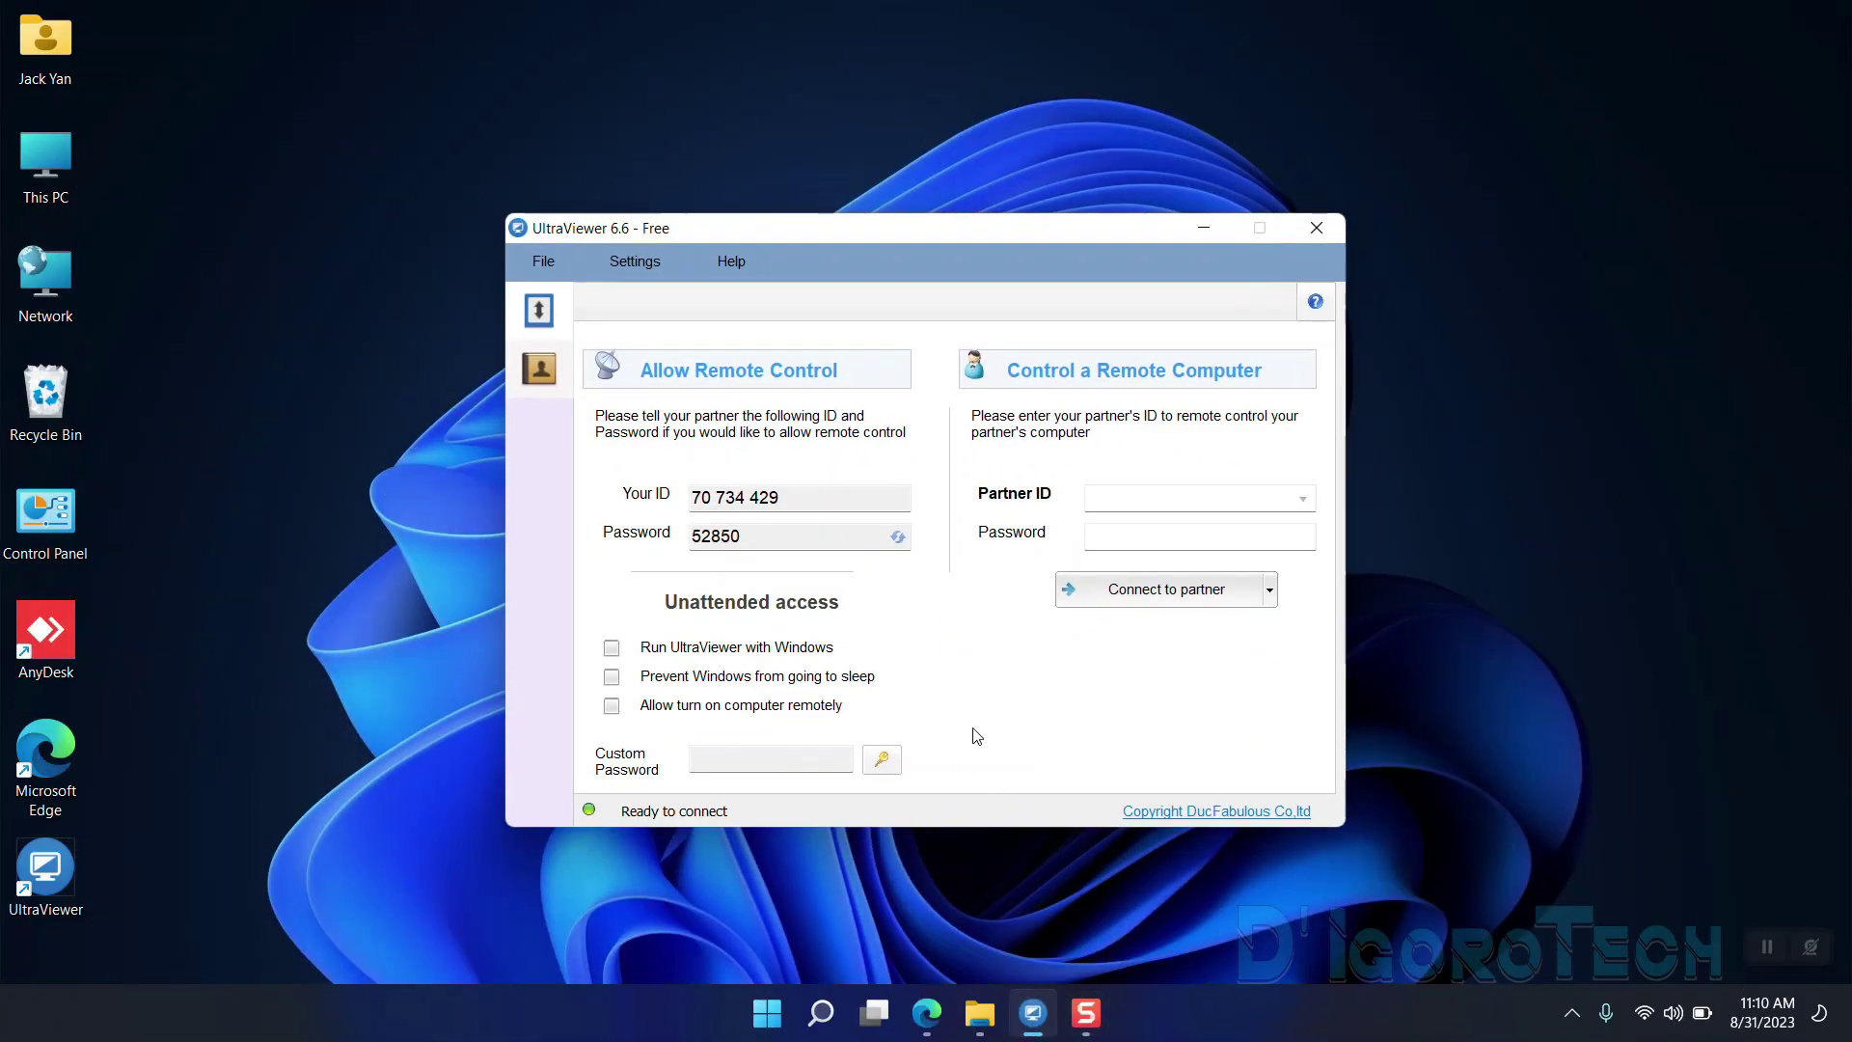
Set and confirm a fixed custom password, then select this laptop's ID for sharing
{"action": "left_click_drag", "start_coordinate": [760, 489], "coordinate": [683, 475]}
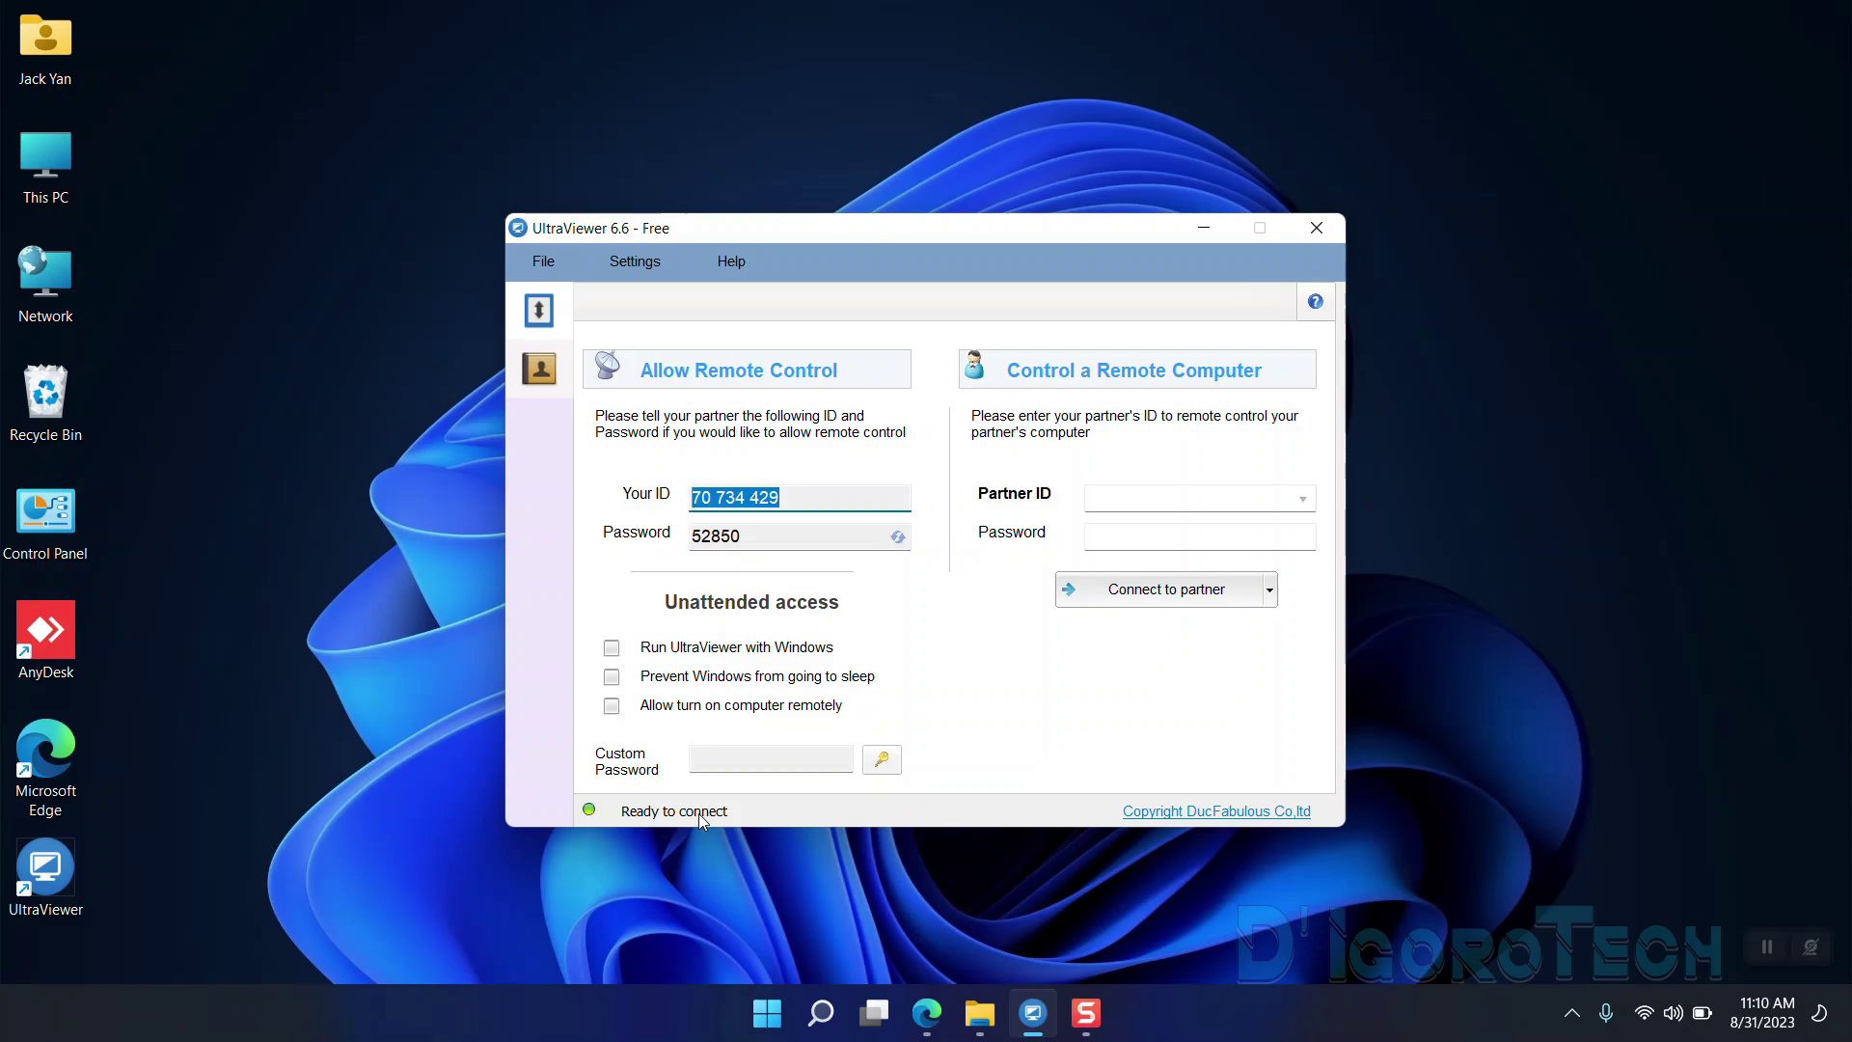
{"action": "left_click", "coordinate": [828, 762]}
{"action": "left_click", "coordinate": [880, 760]}
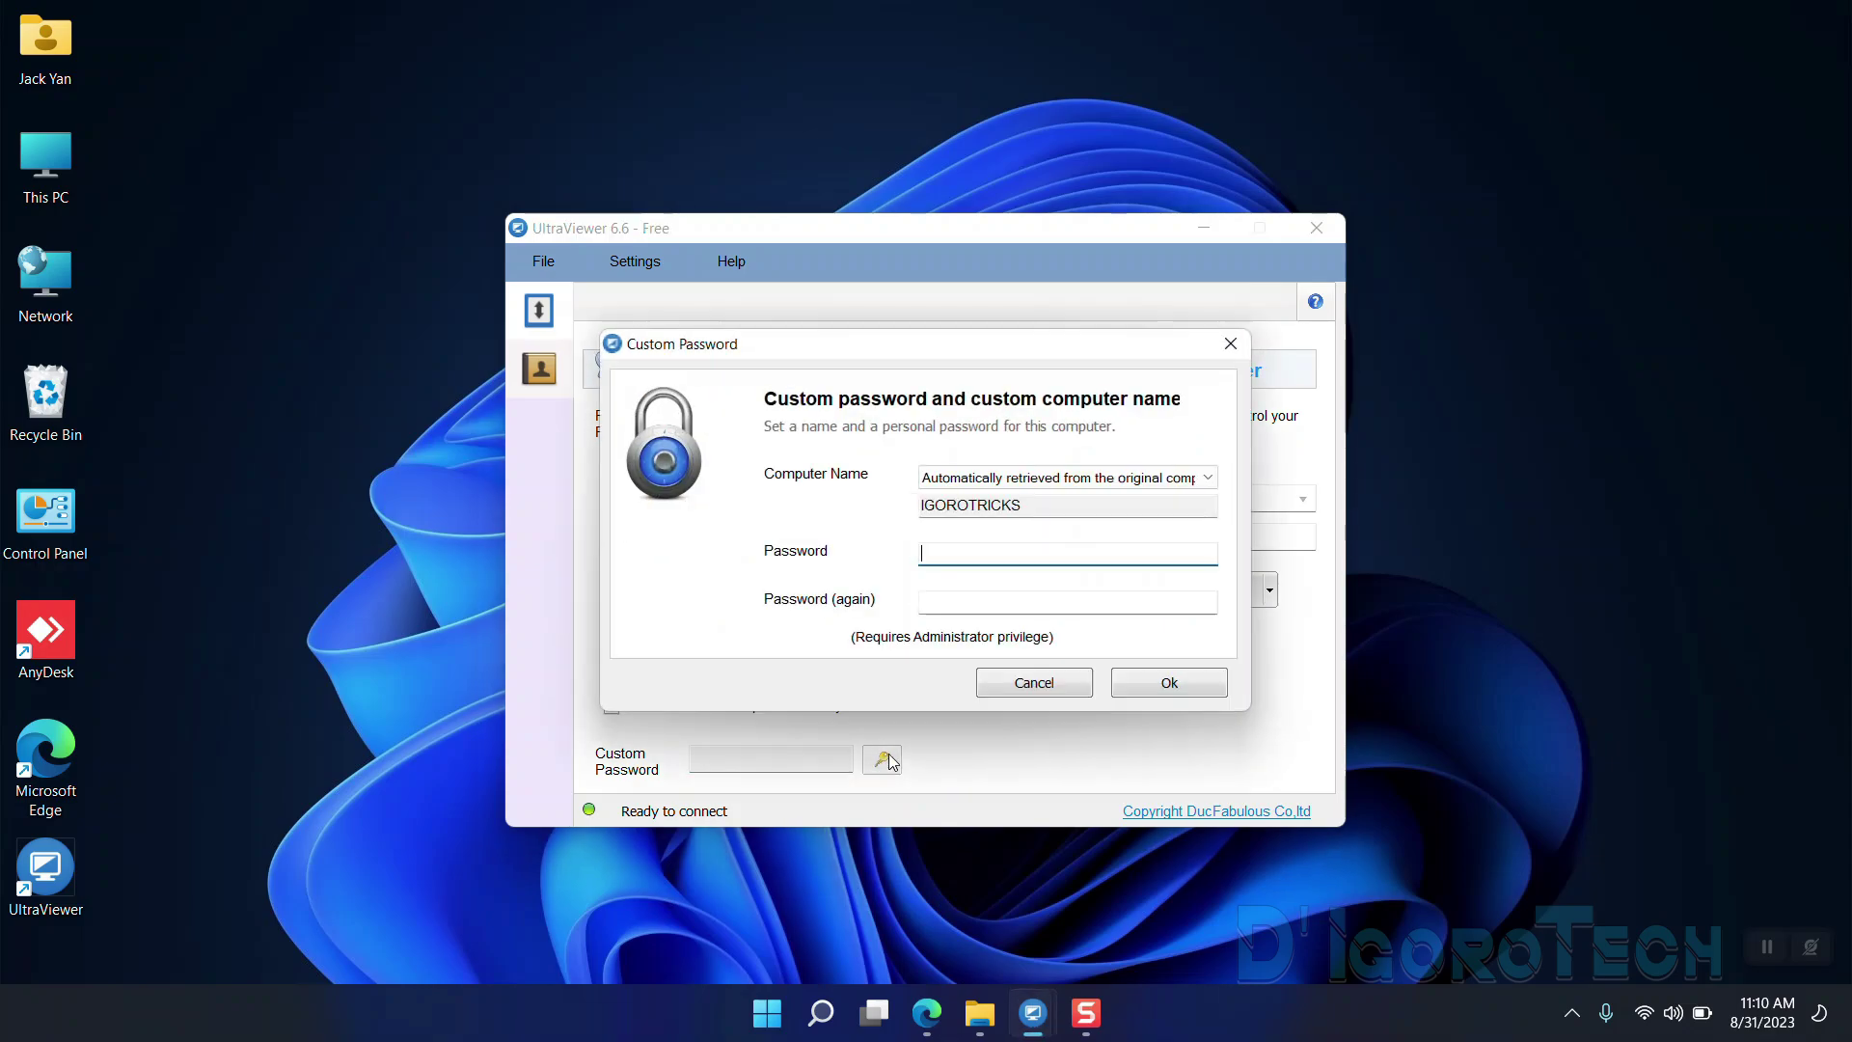
{"action": "type", "text": "*********"}
{"action": "left_click", "coordinate": [954, 608]}
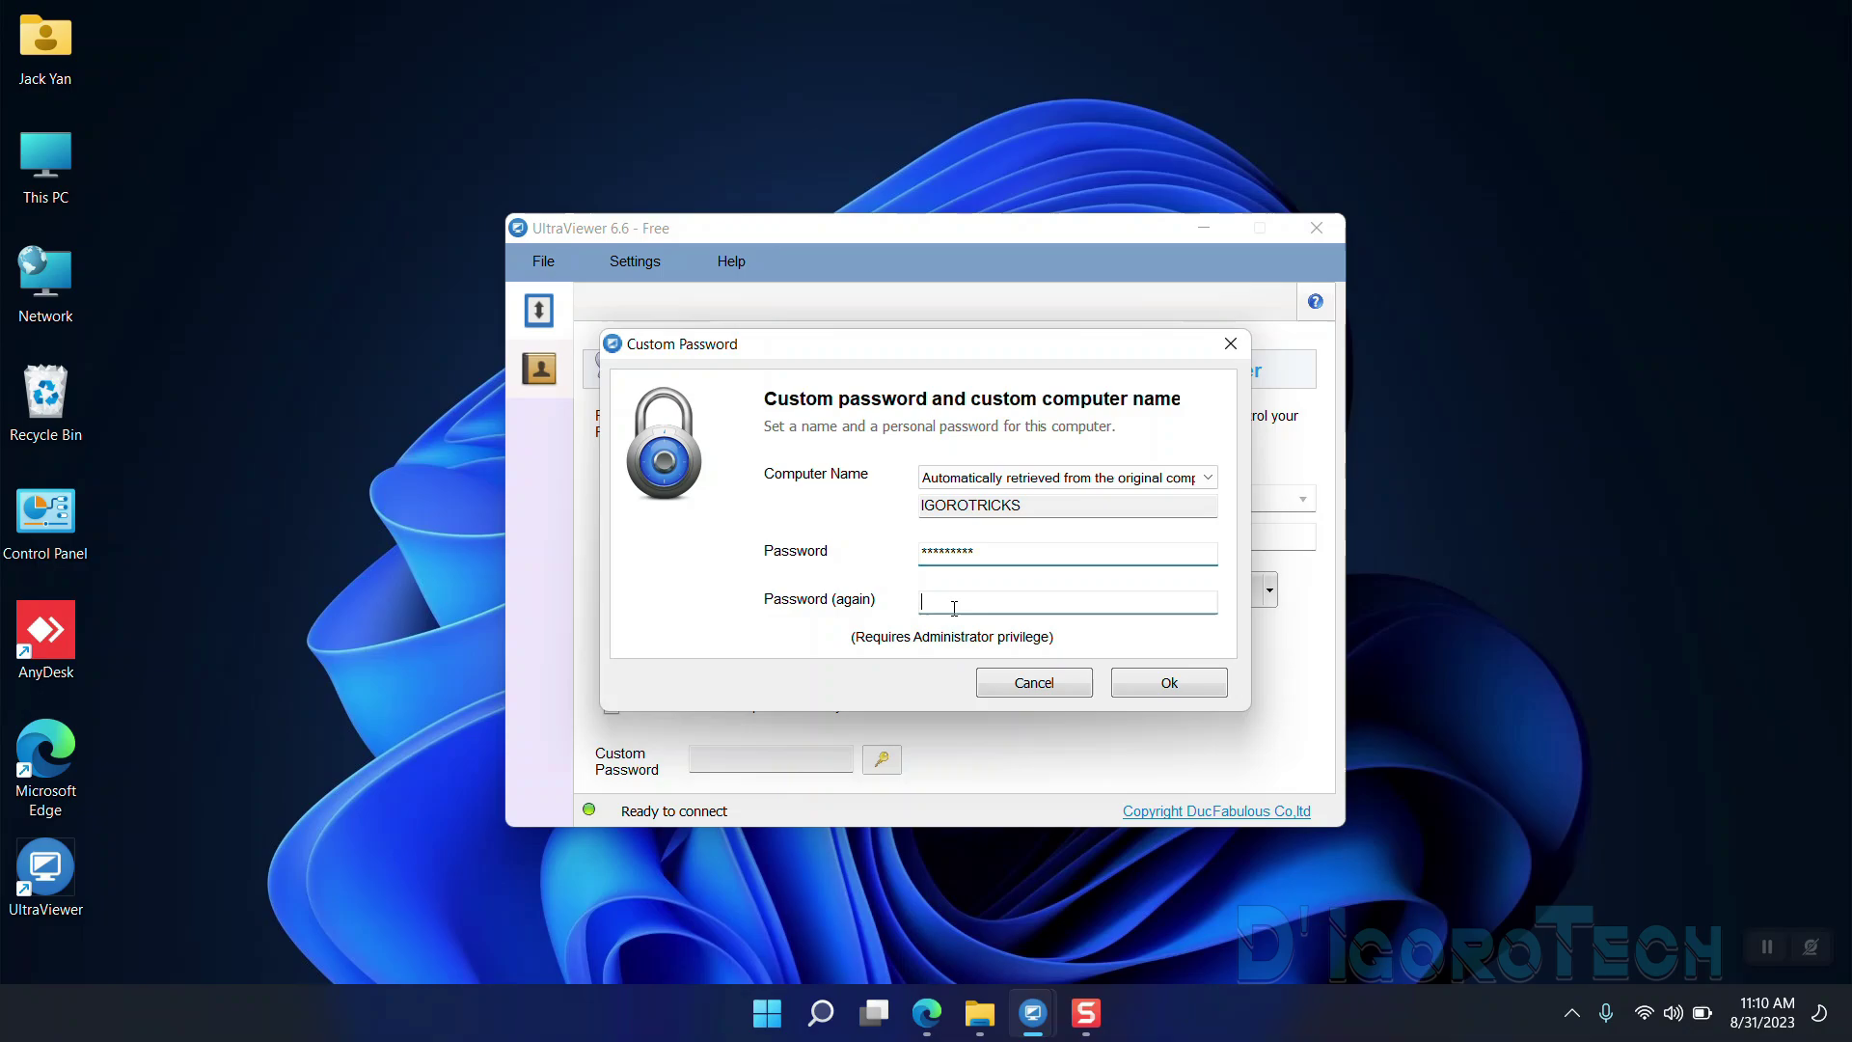
{"action": "type", "text": "**"}
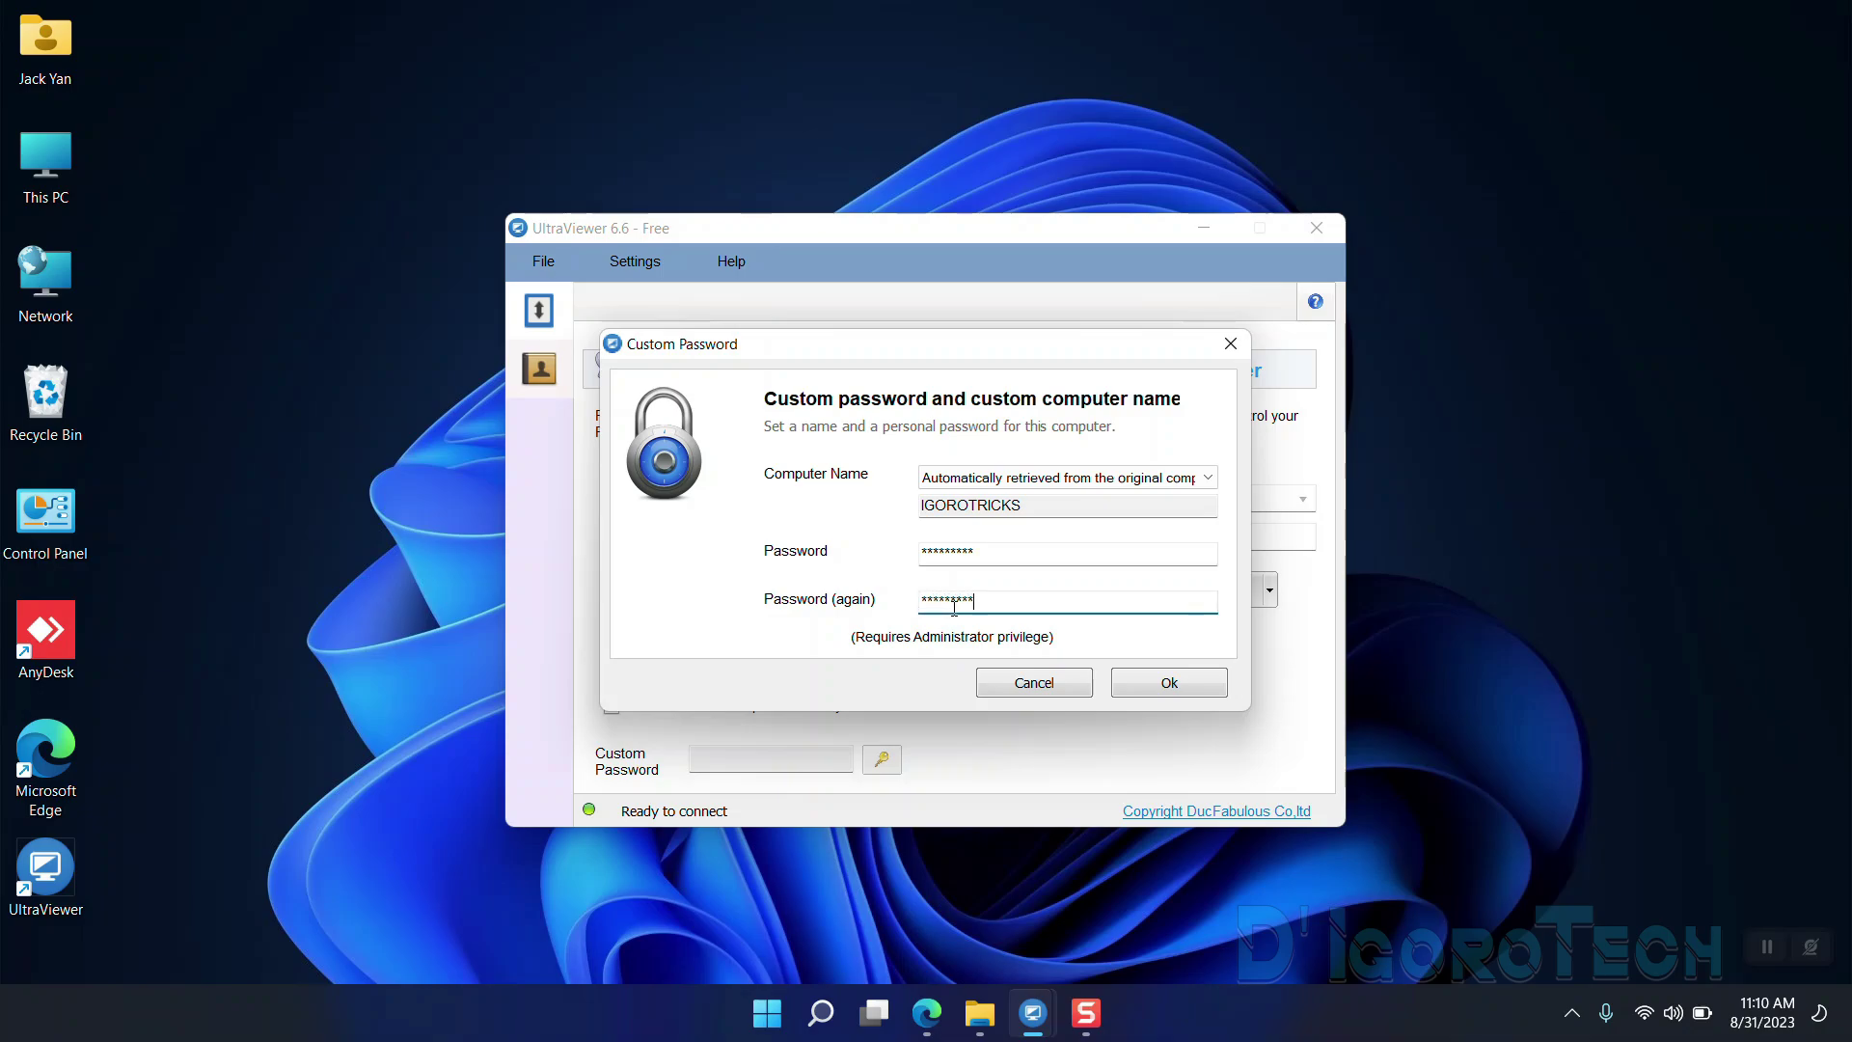
{"action": "left_click", "coordinate": [1133, 684]}
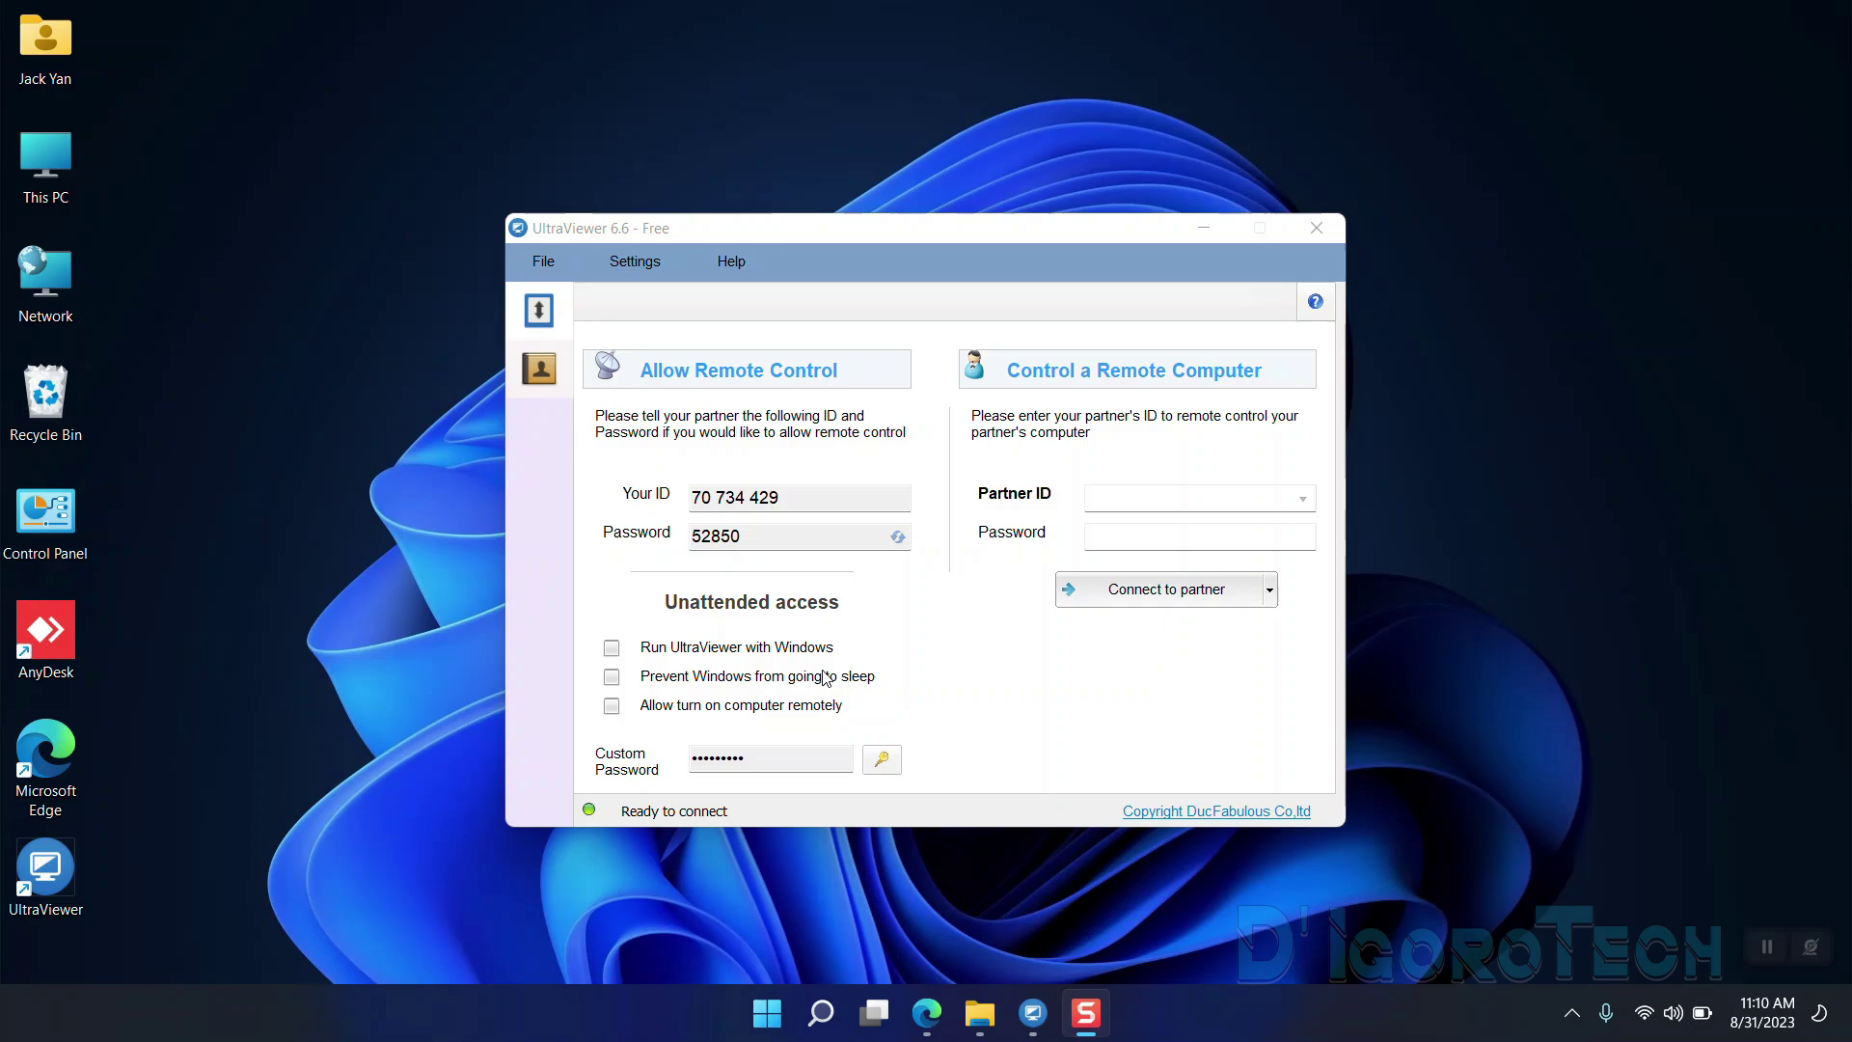
{"action": "left_click", "coordinate": [806, 502]}
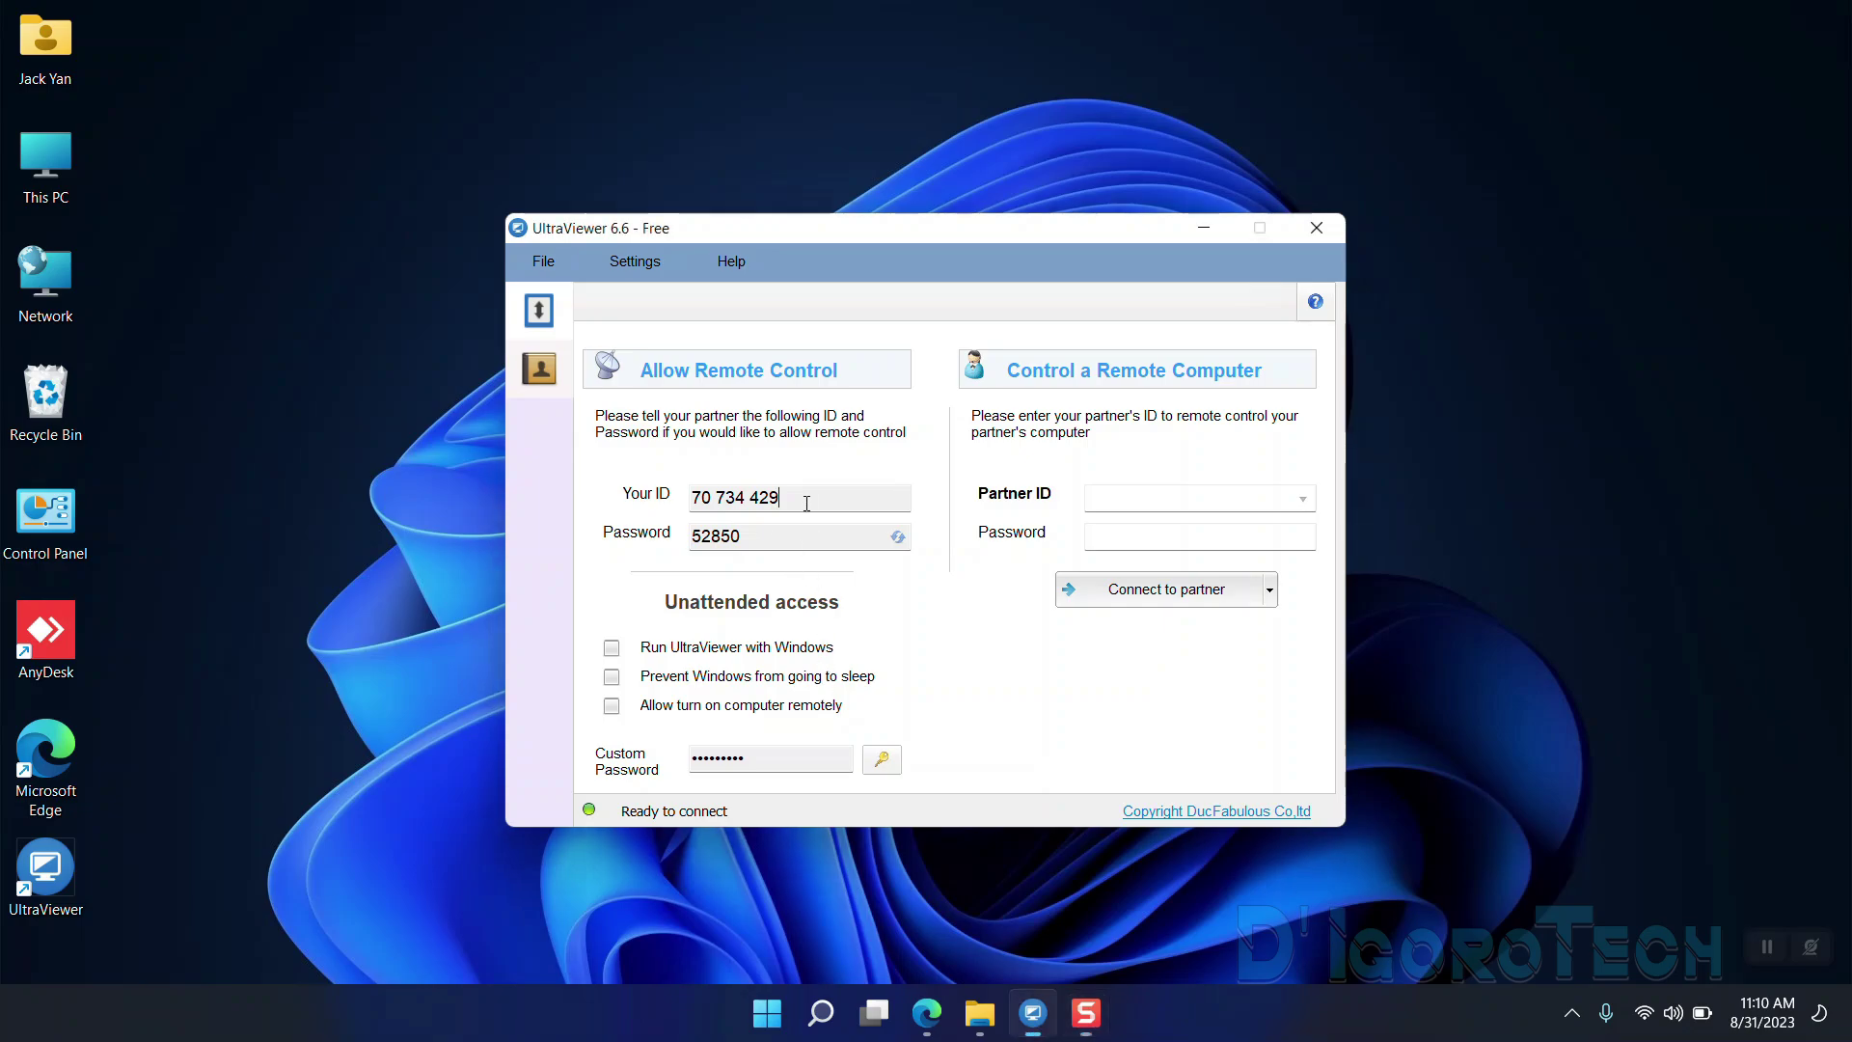
{"action": "left_click_drag", "start_coordinate": [771, 499], "coordinate": [688, 499]}
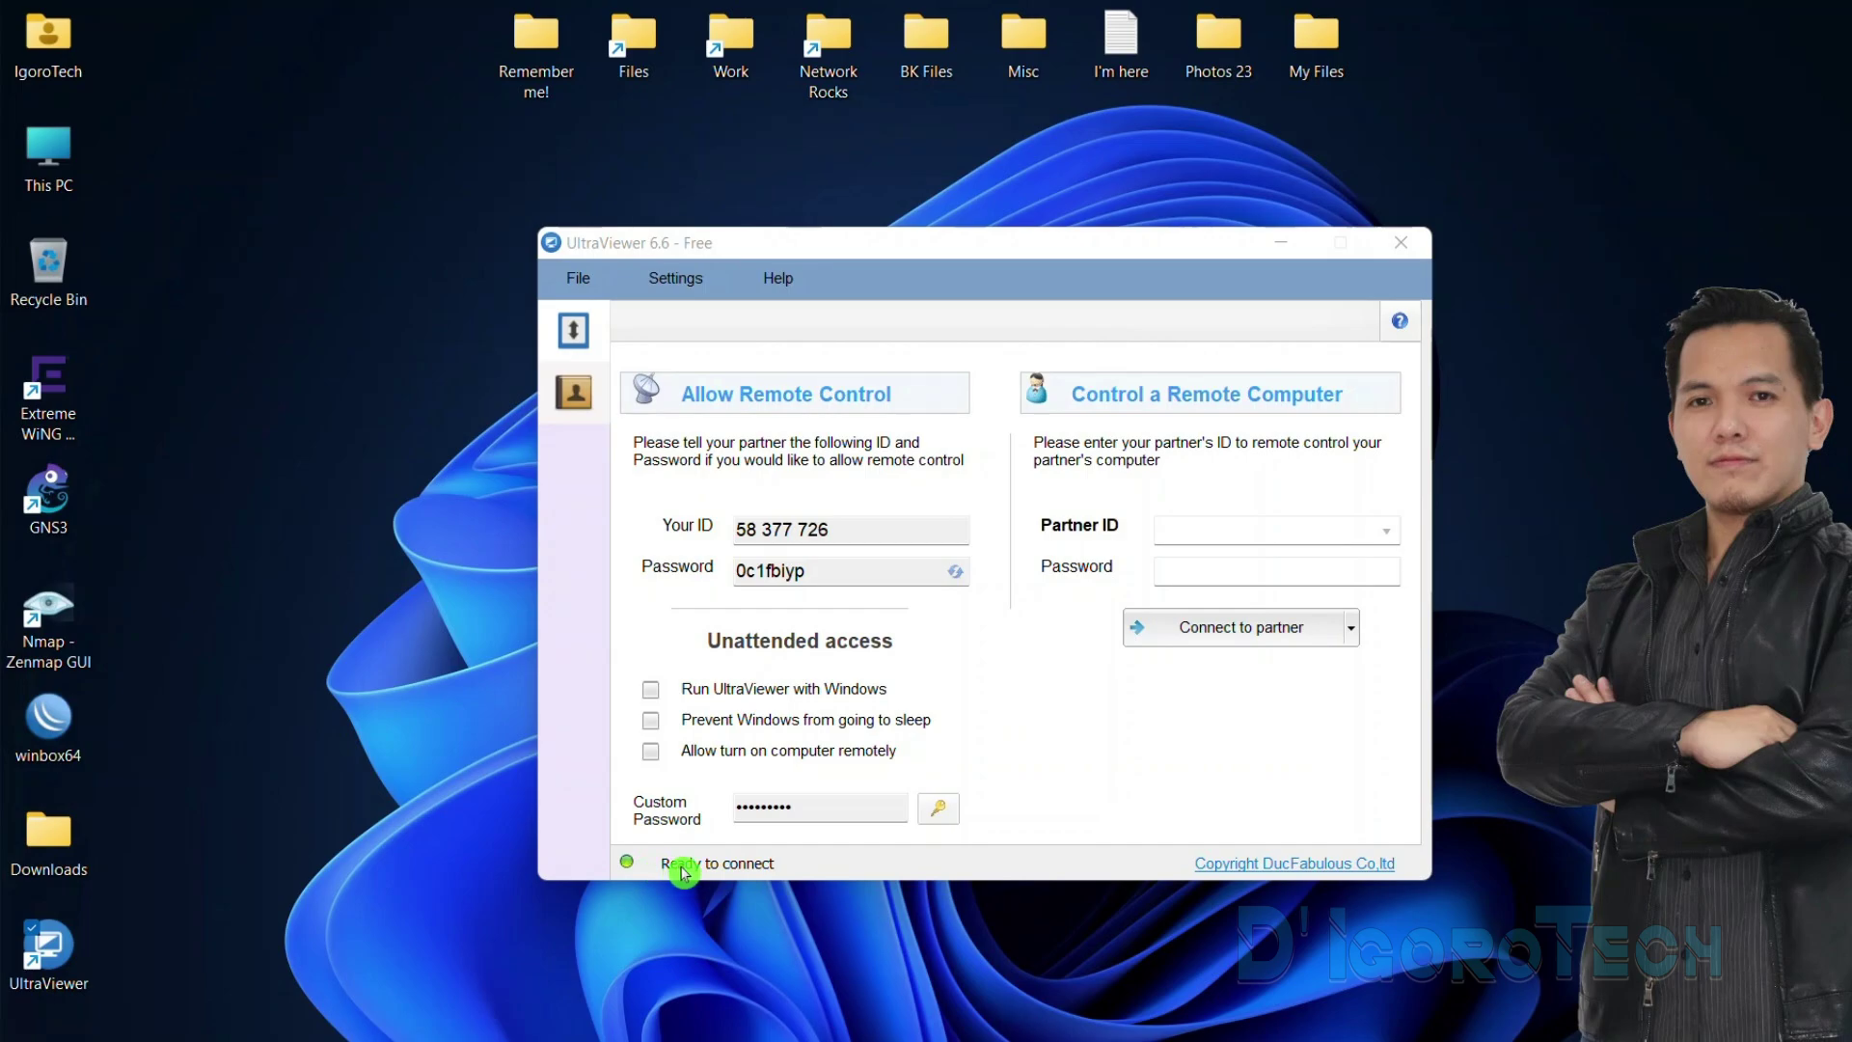
{"action": "left_click", "coordinate": [1346, 531]}
{"action": "key", "text": "Tab"}
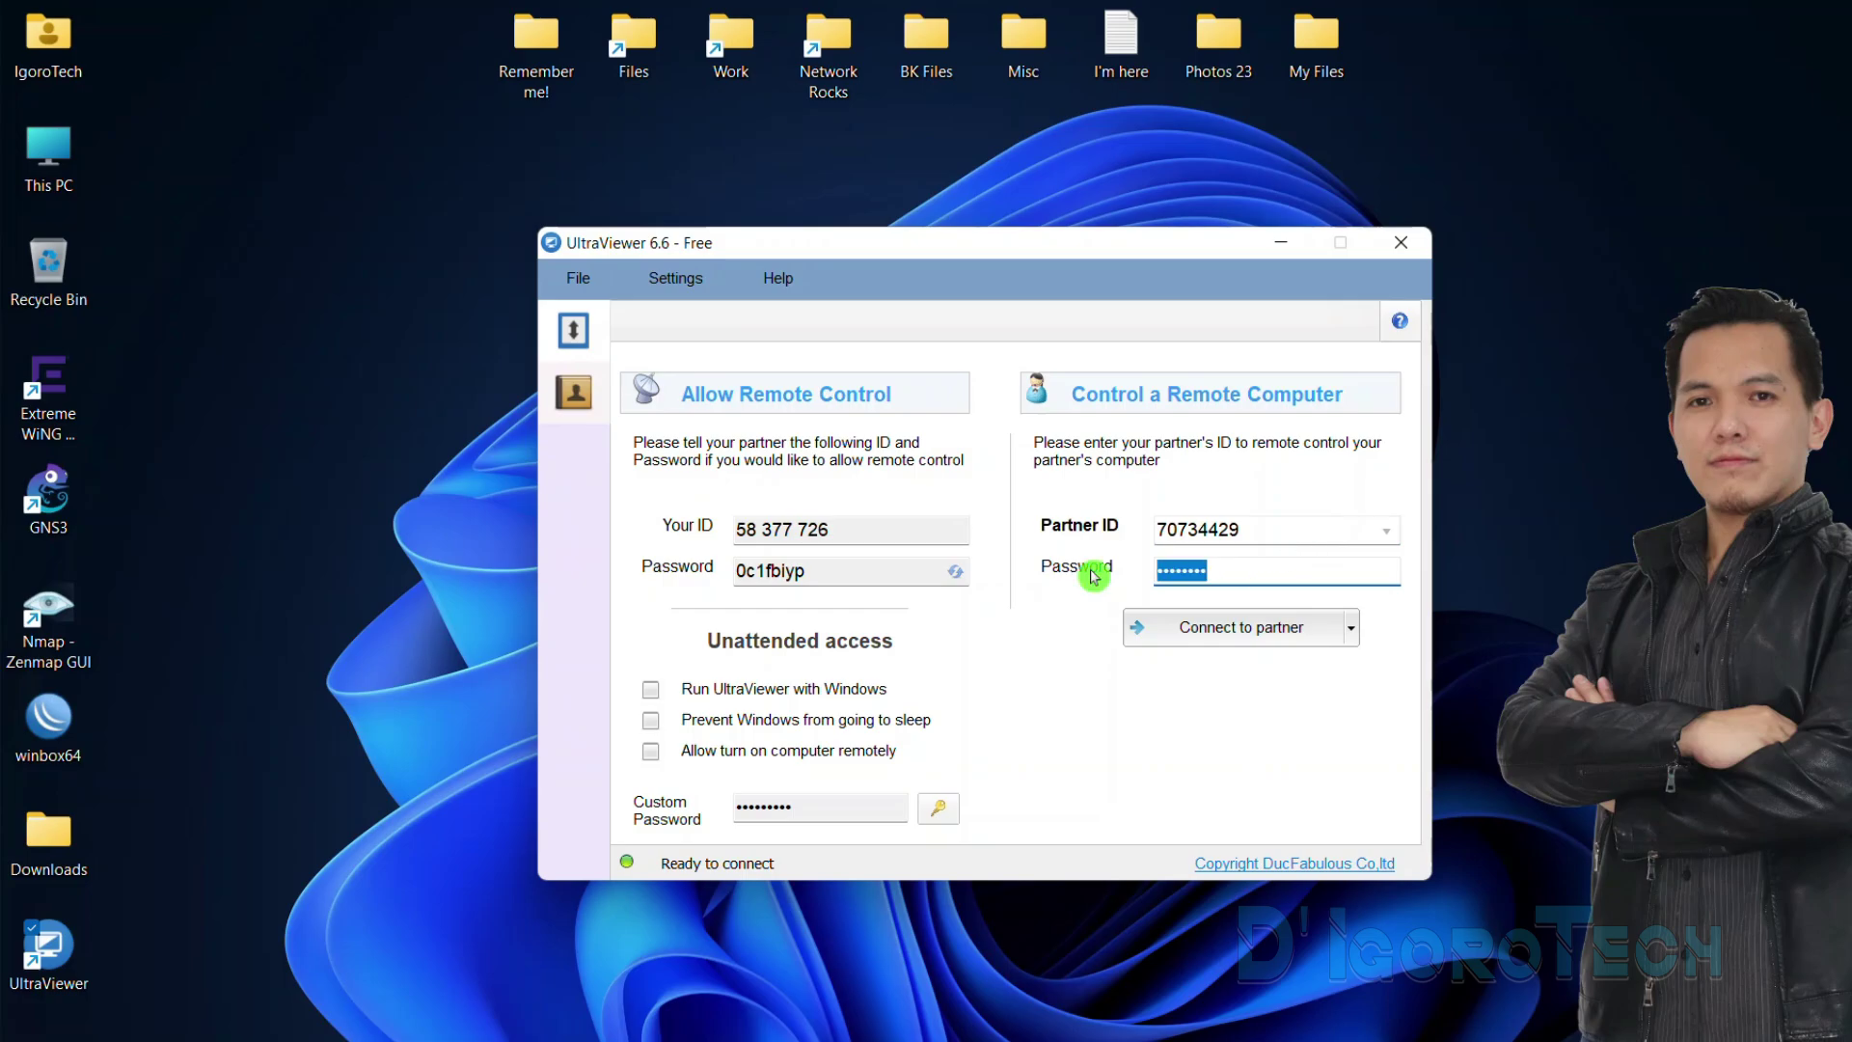
{"action": "key", "text": "BackSpace"}
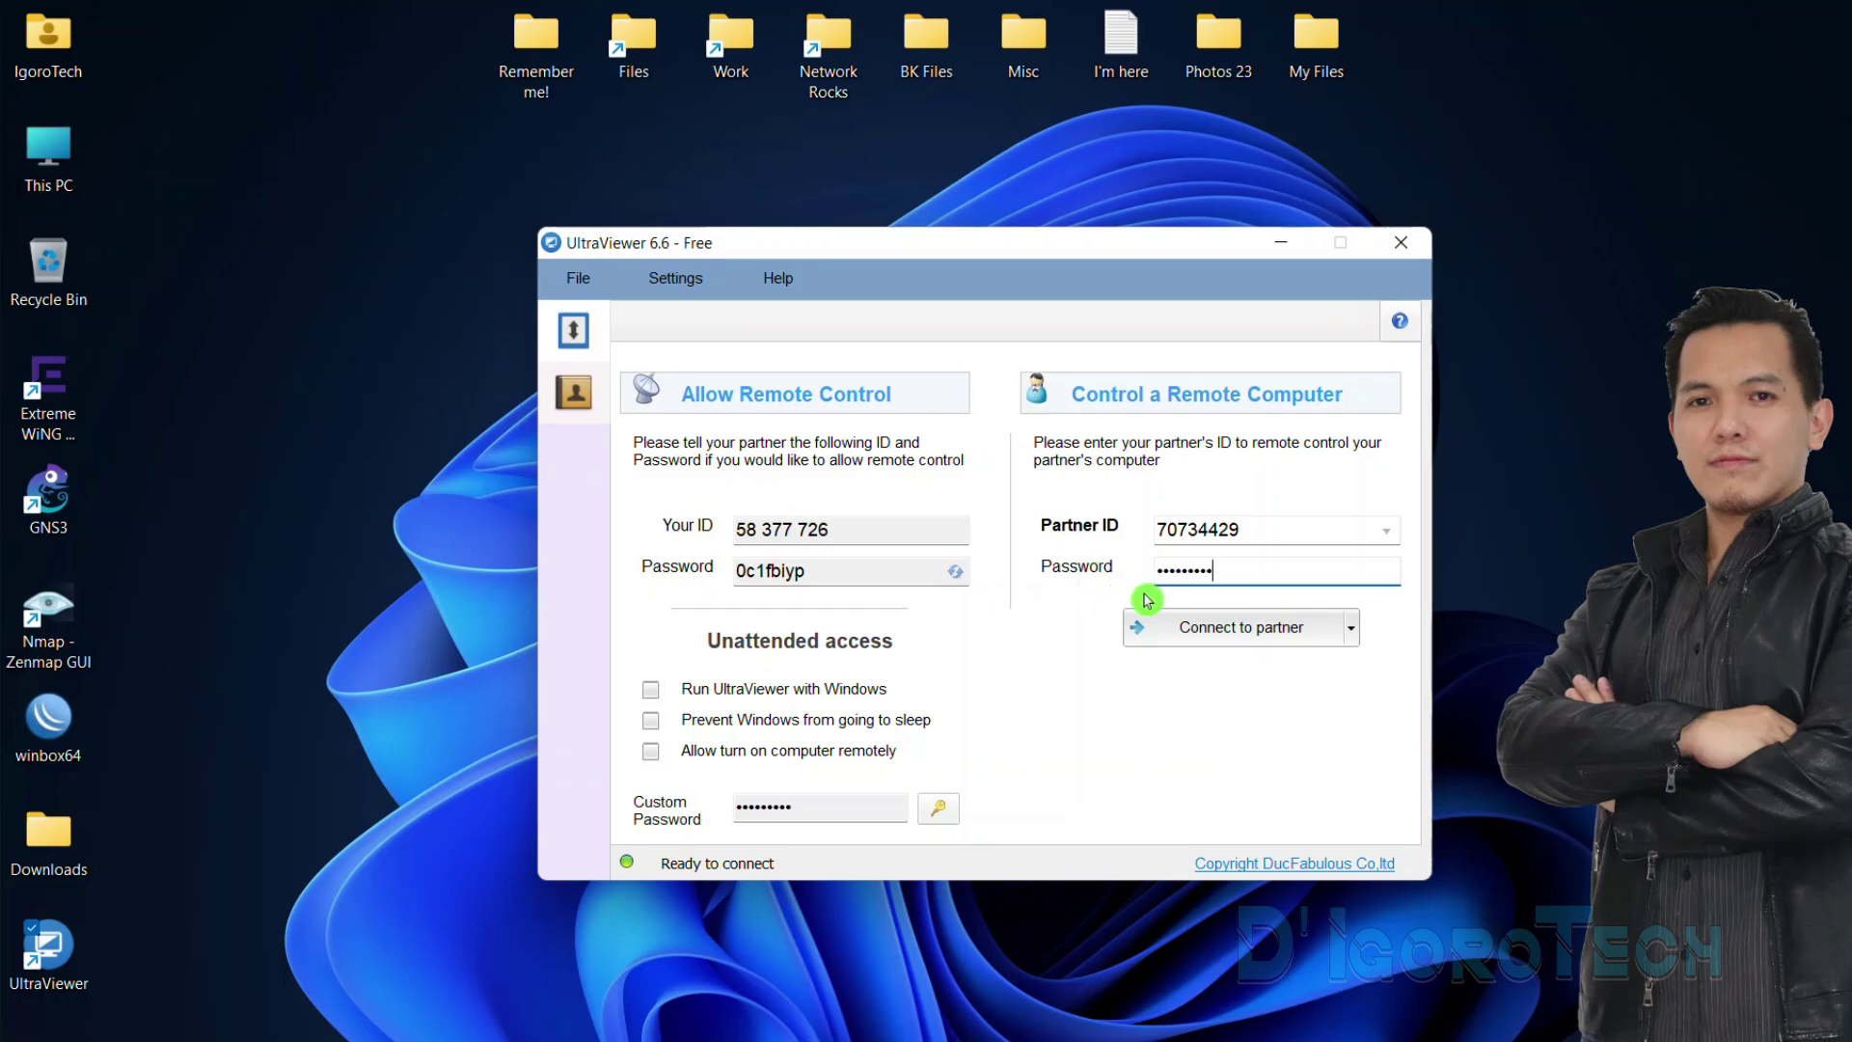
{"action": "left_click", "coordinate": [1355, 636]}
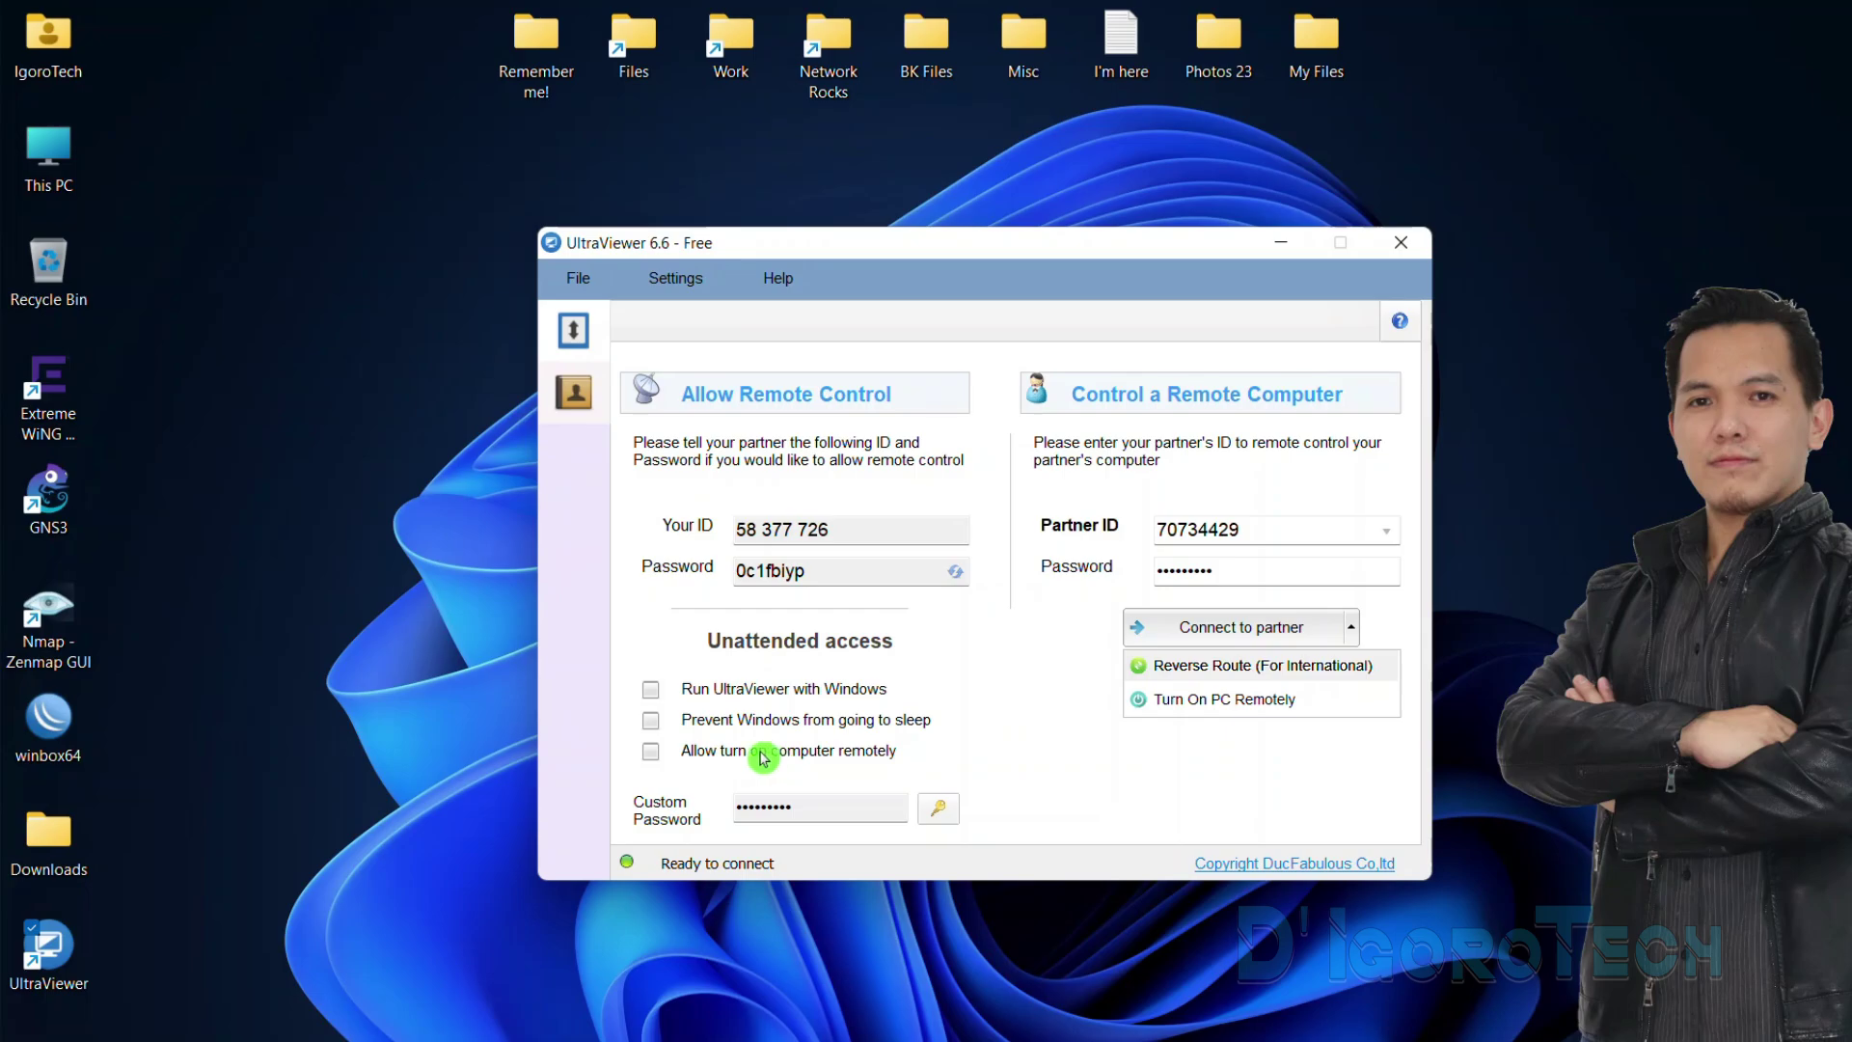
{"action": "left_click", "coordinate": [1141, 630]}
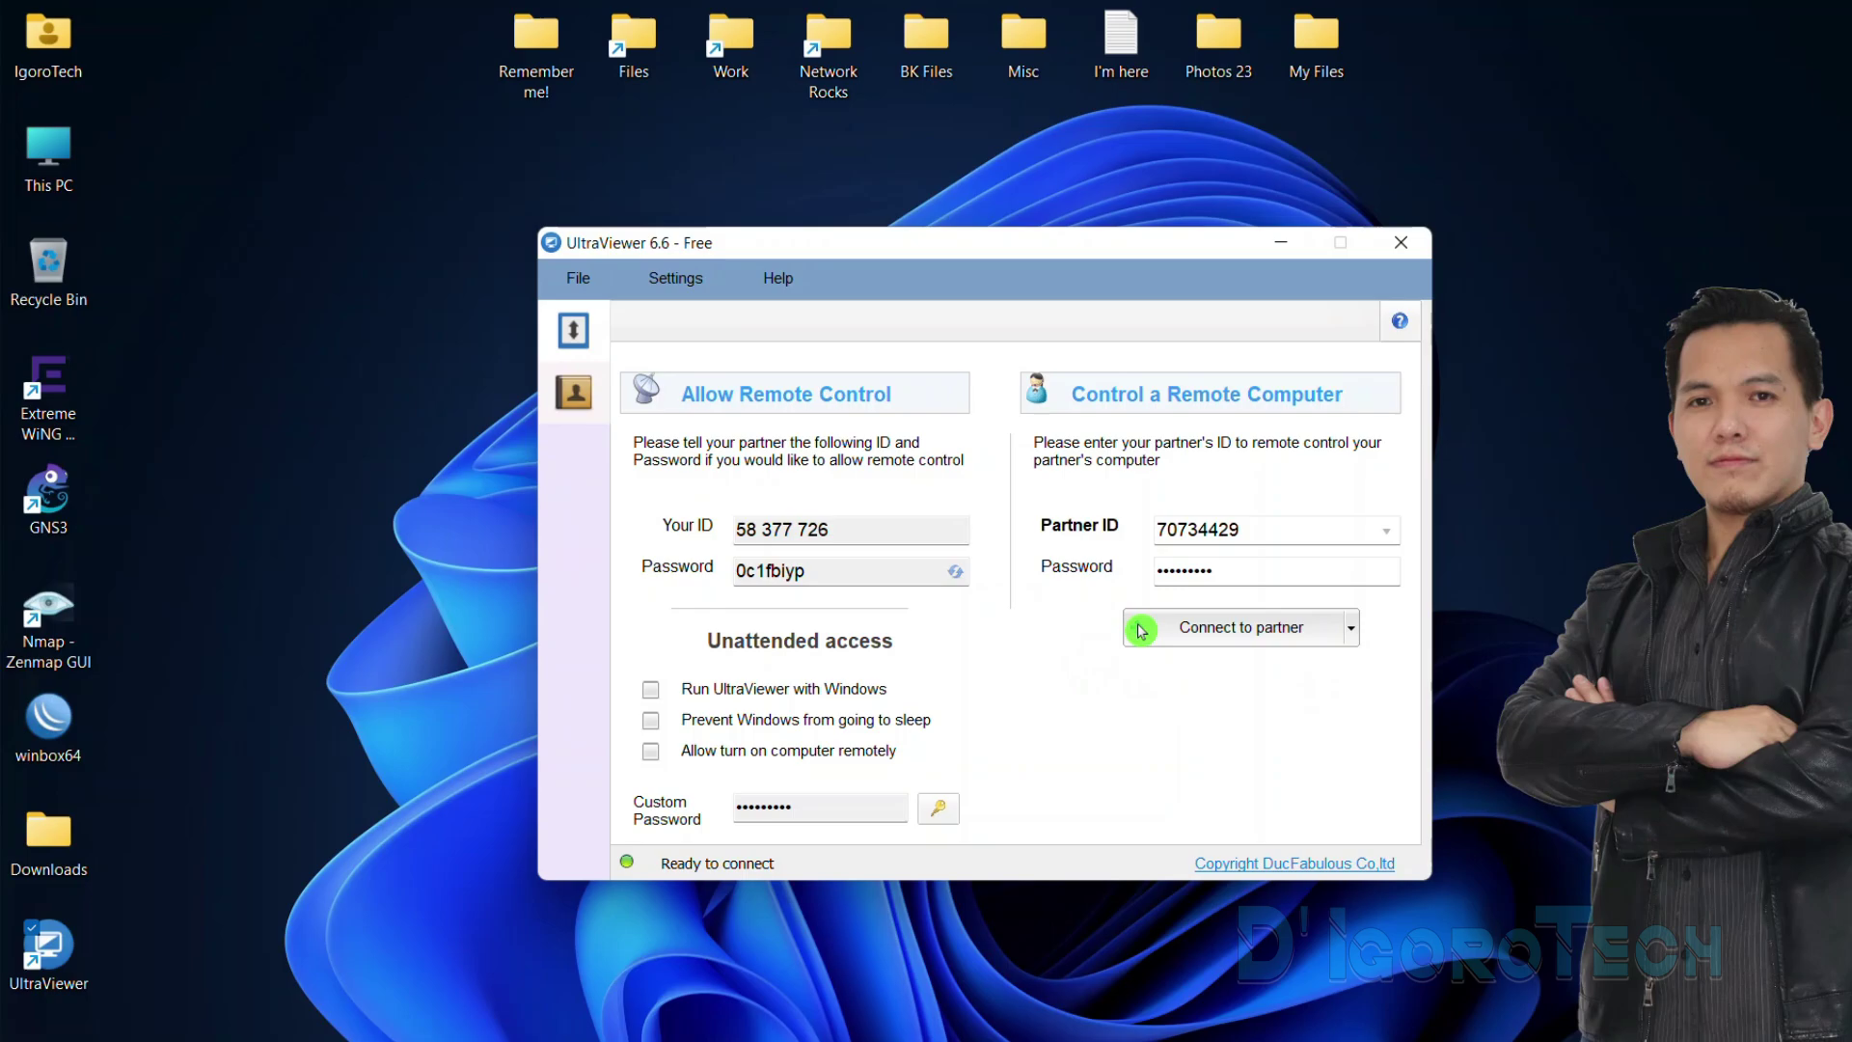
{"action": "left_click", "coordinate": [1239, 633]}
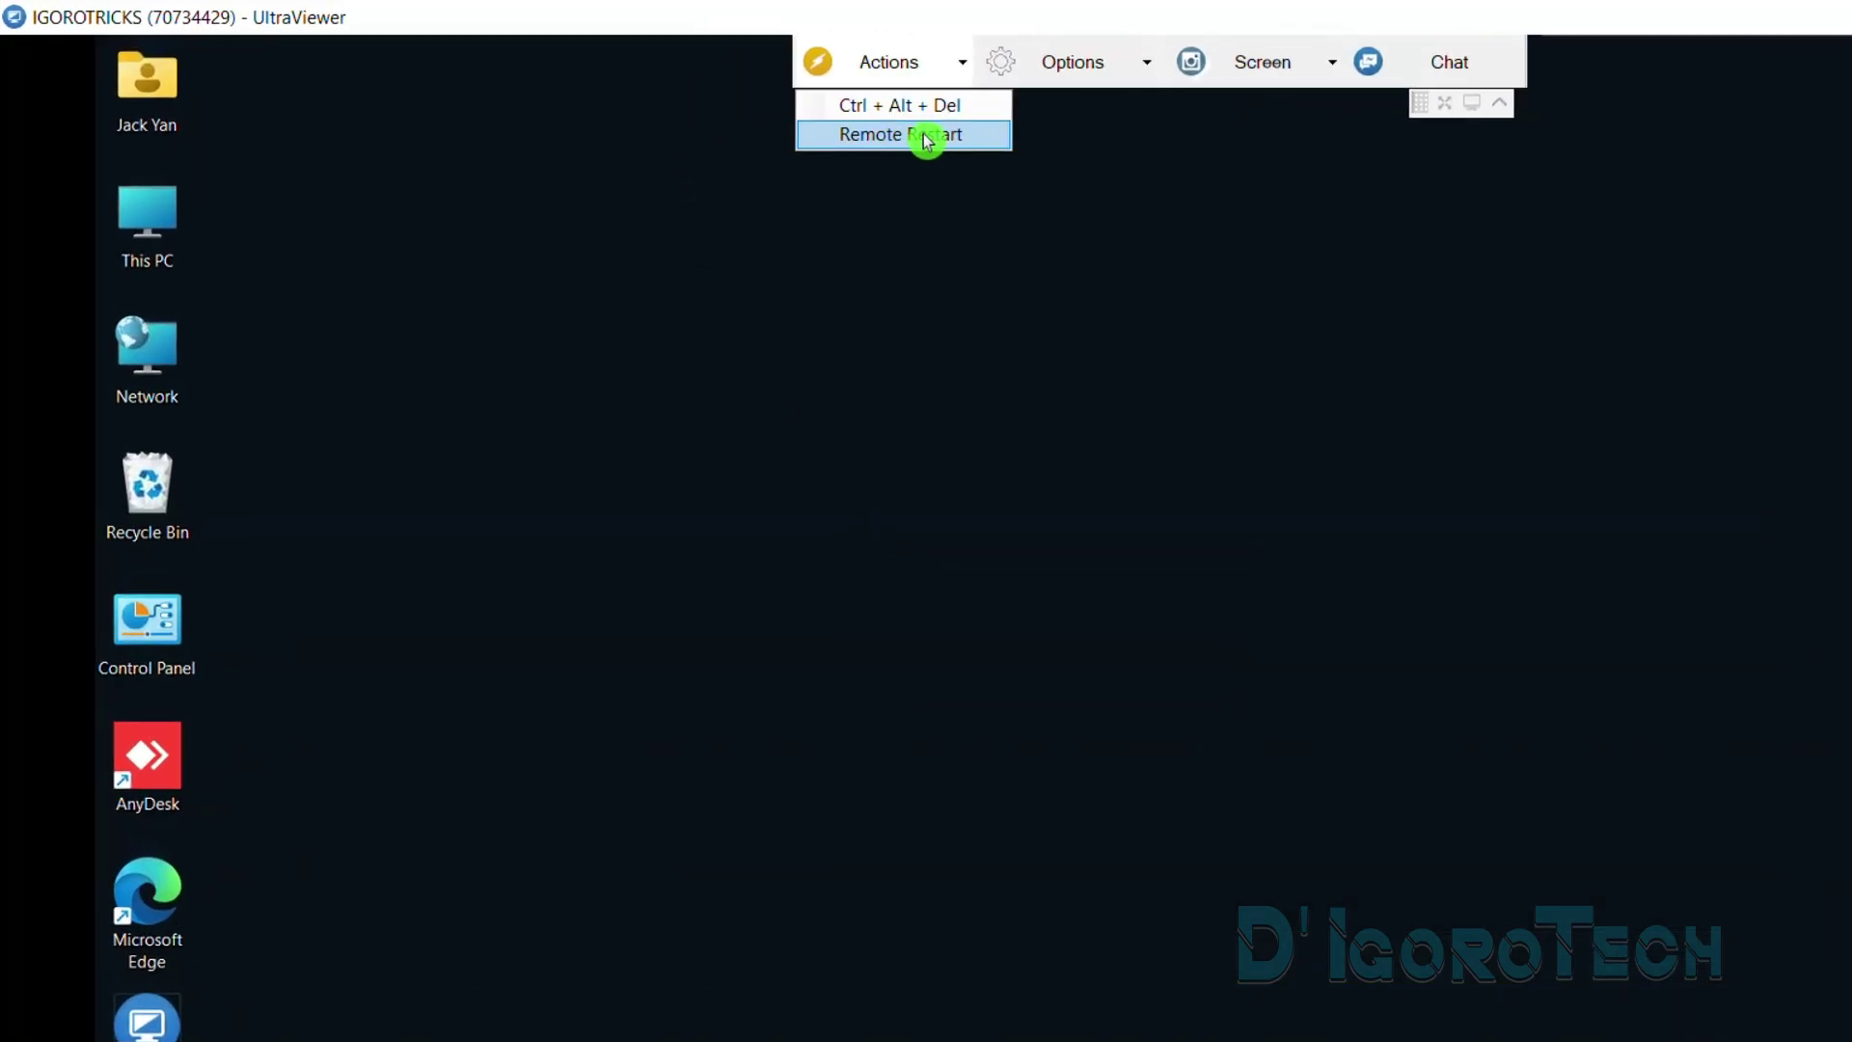
Switch remote view quality to custom settings and raise the quality slider
{"action": "left_click", "coordinate": [1075, 69]}
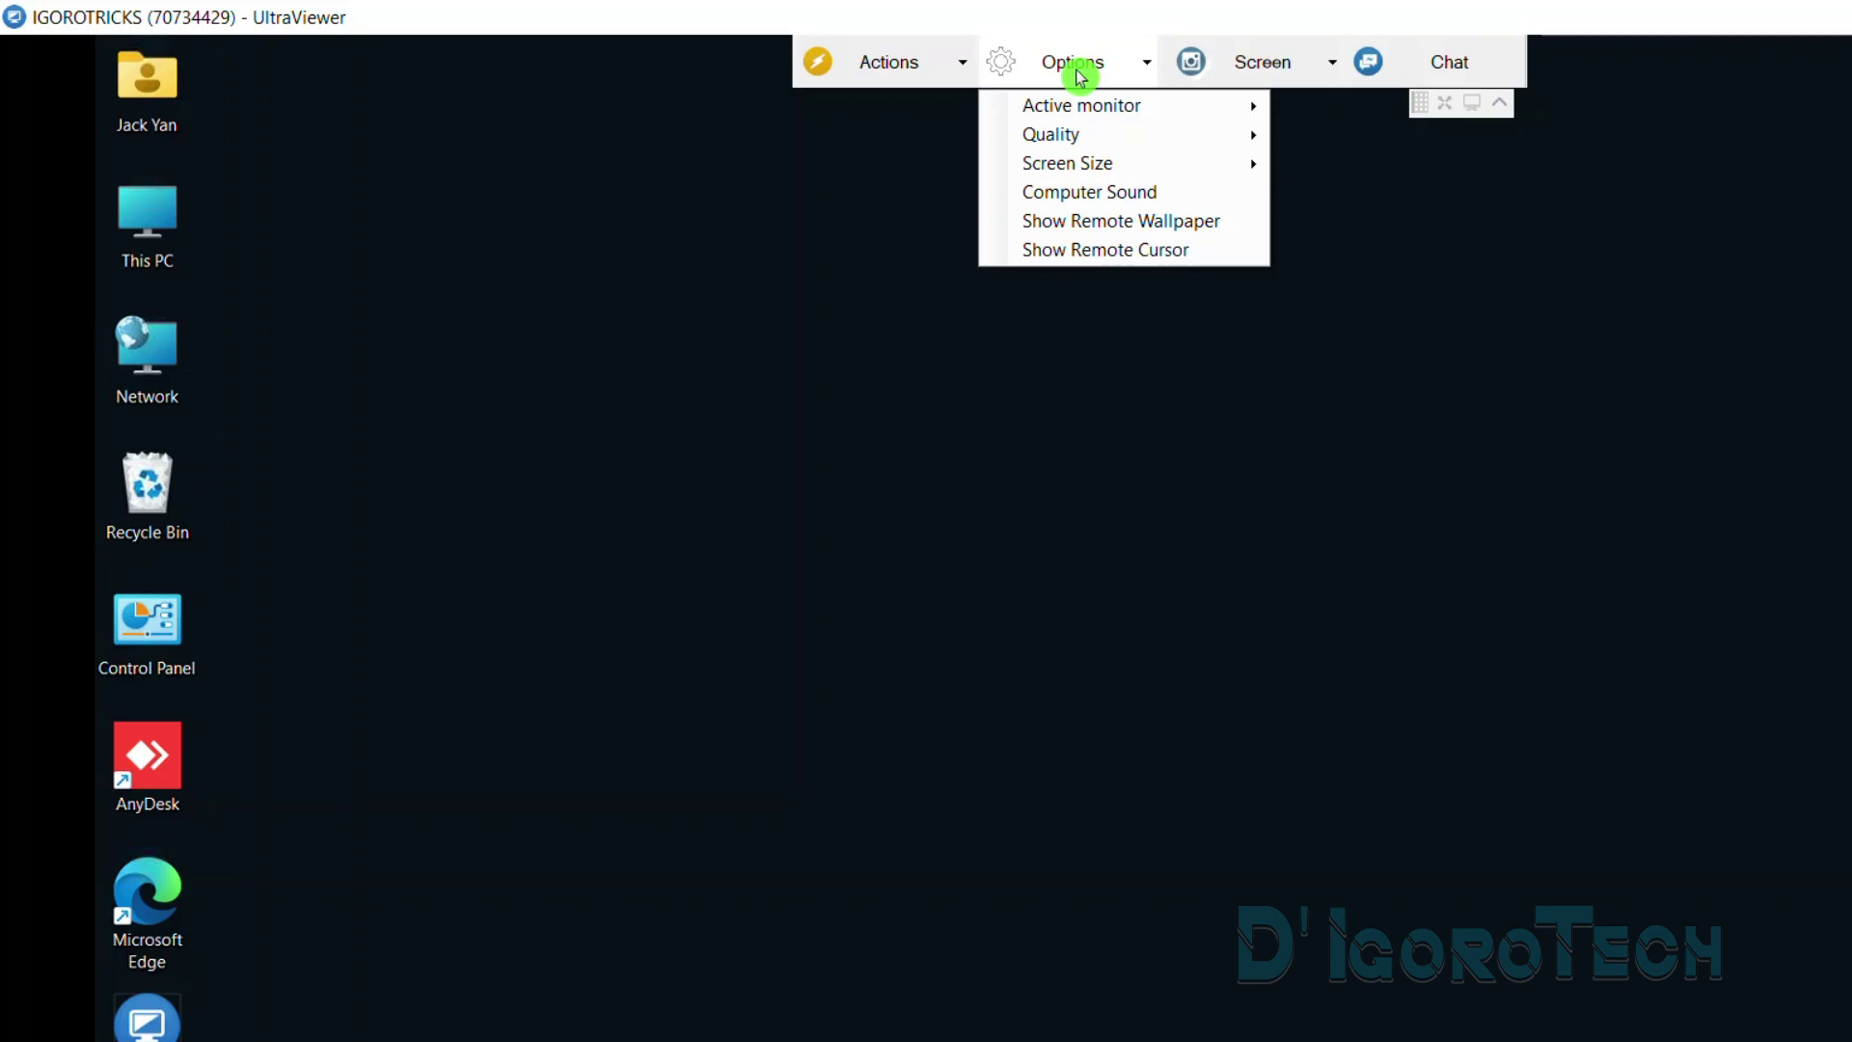
{"action": "mouse_move", "coordinate": [1071, 111]}
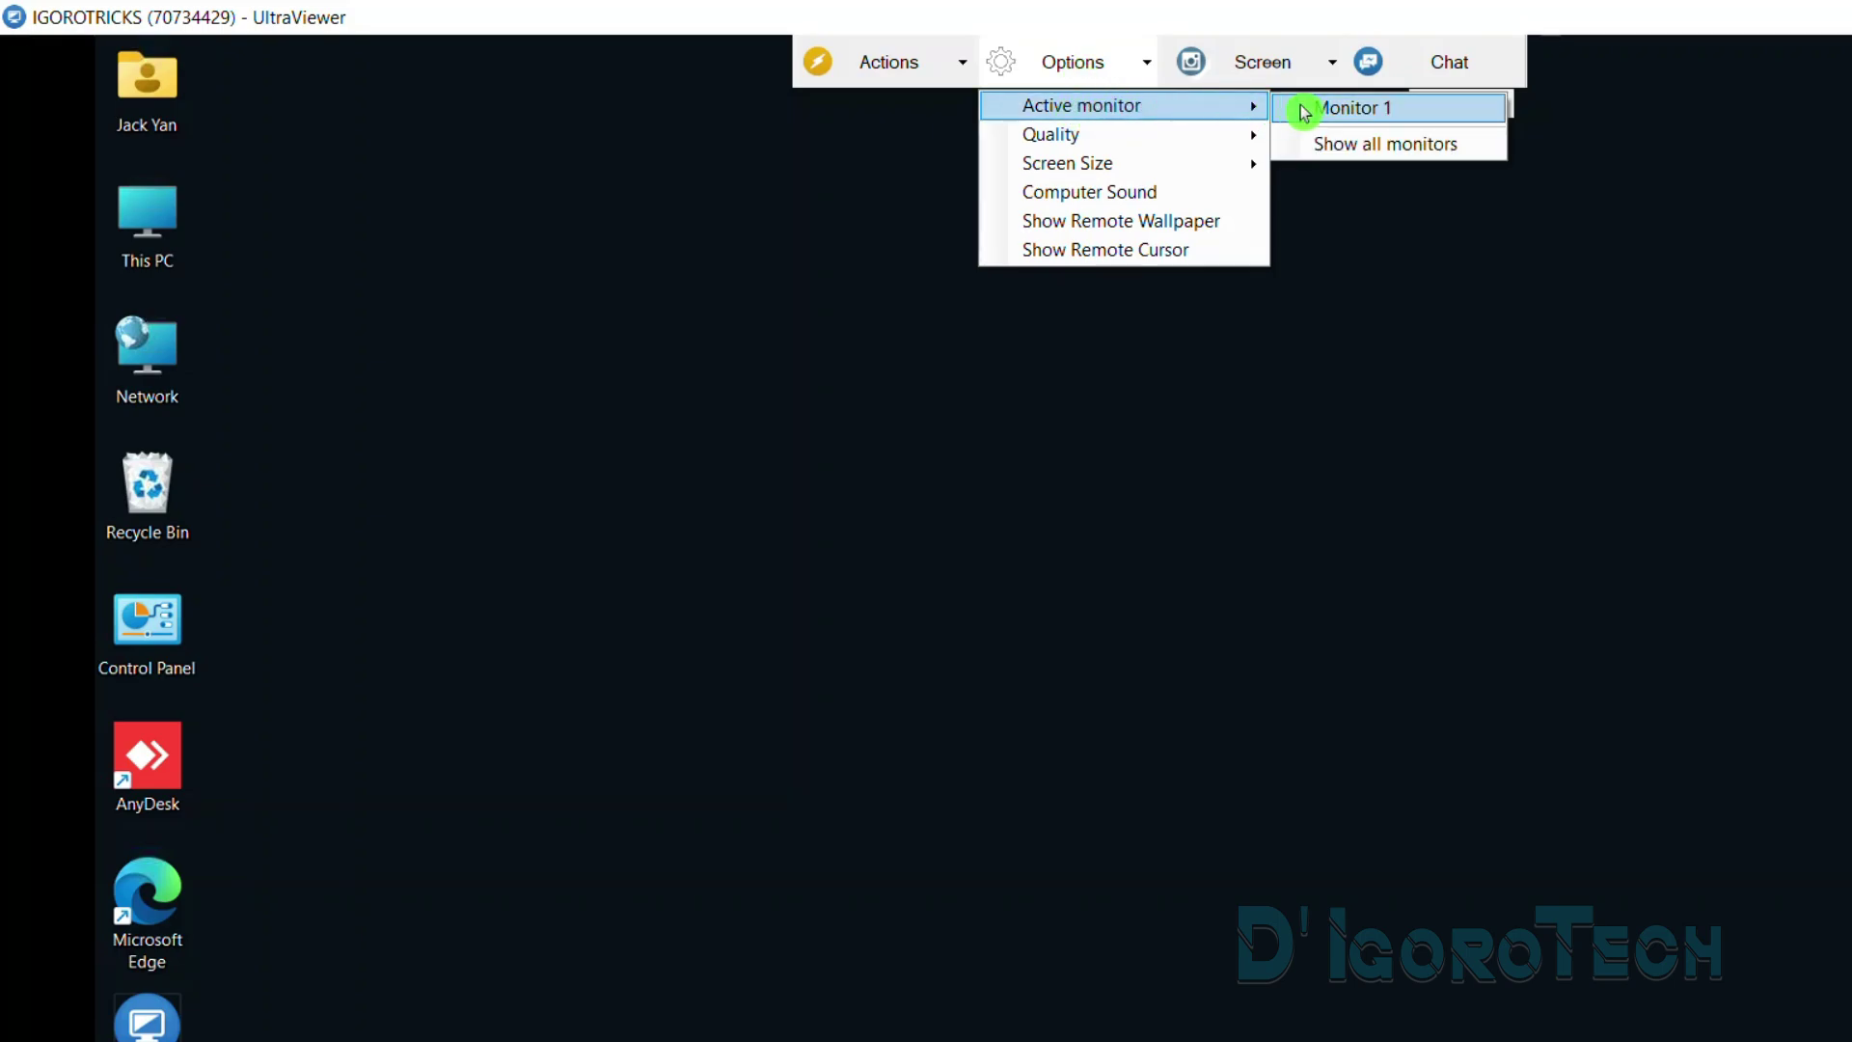
{"action": "mouse_move", "coordinate": [1187, 135]}
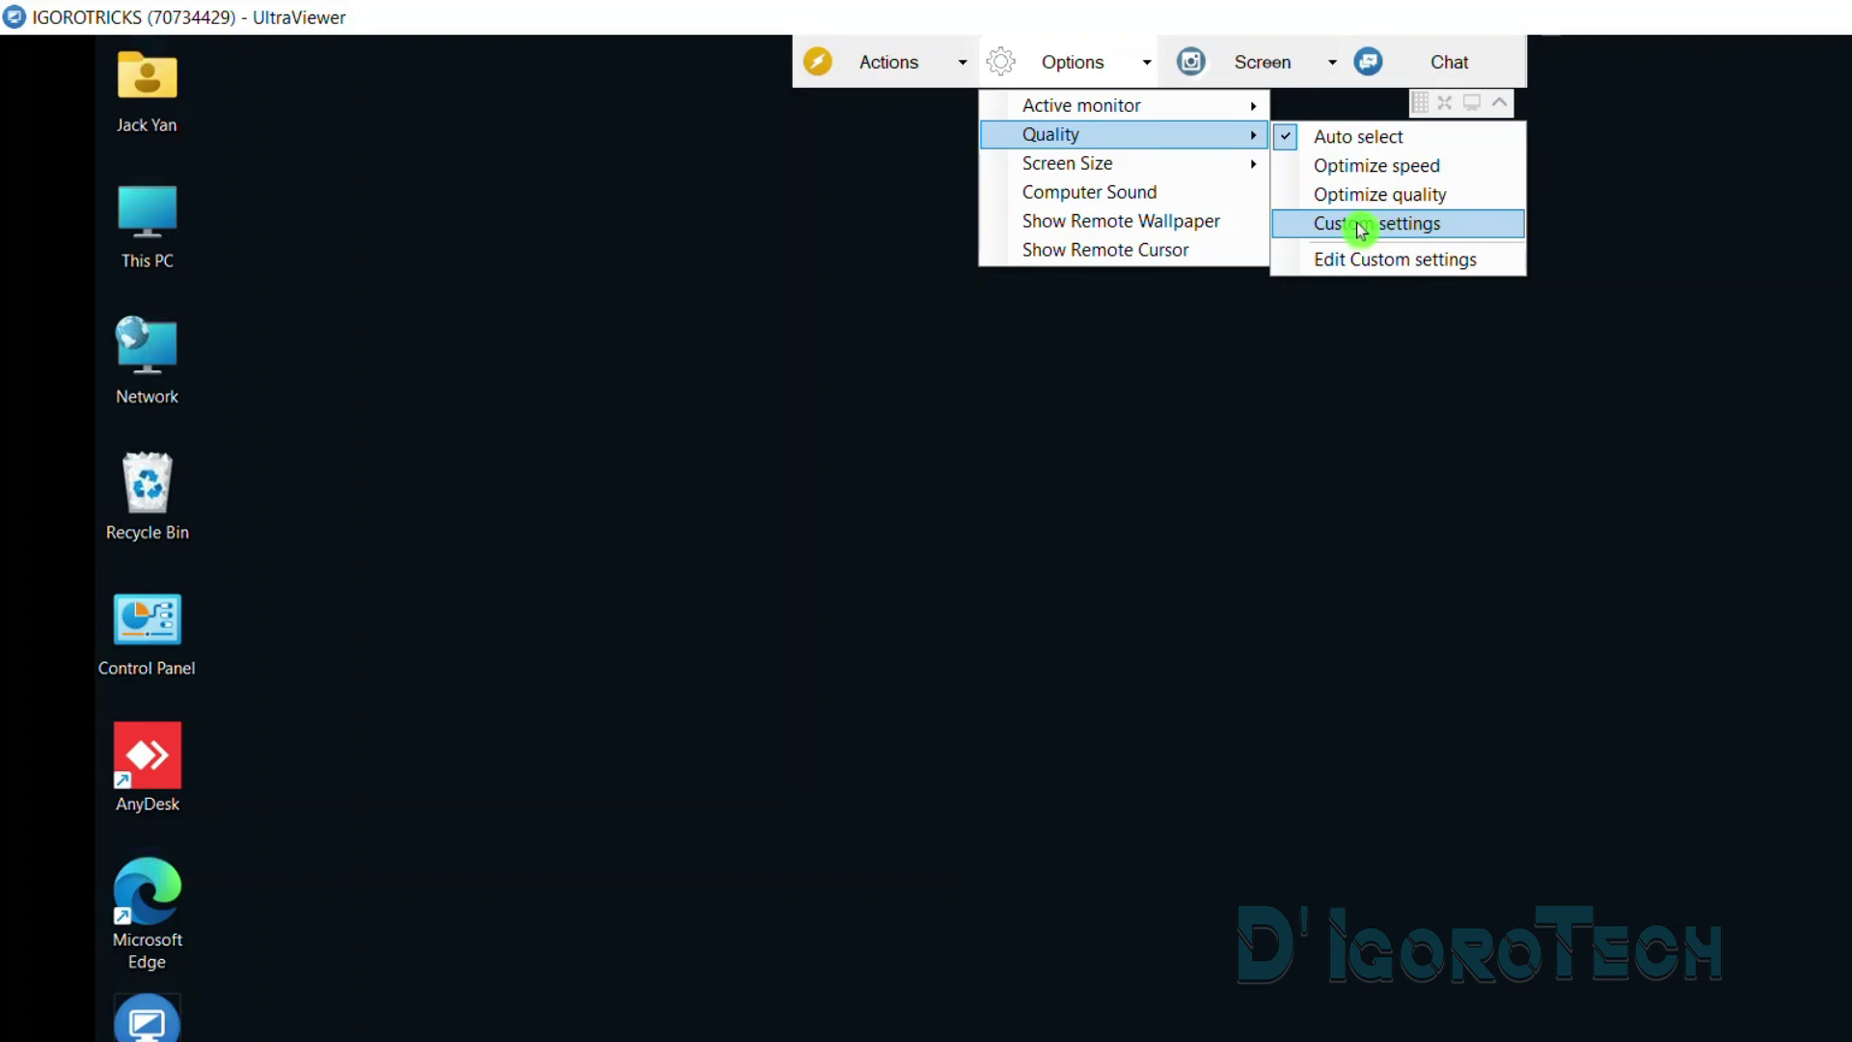
{"action": "left_click", "coordinate": [1360, 263]}
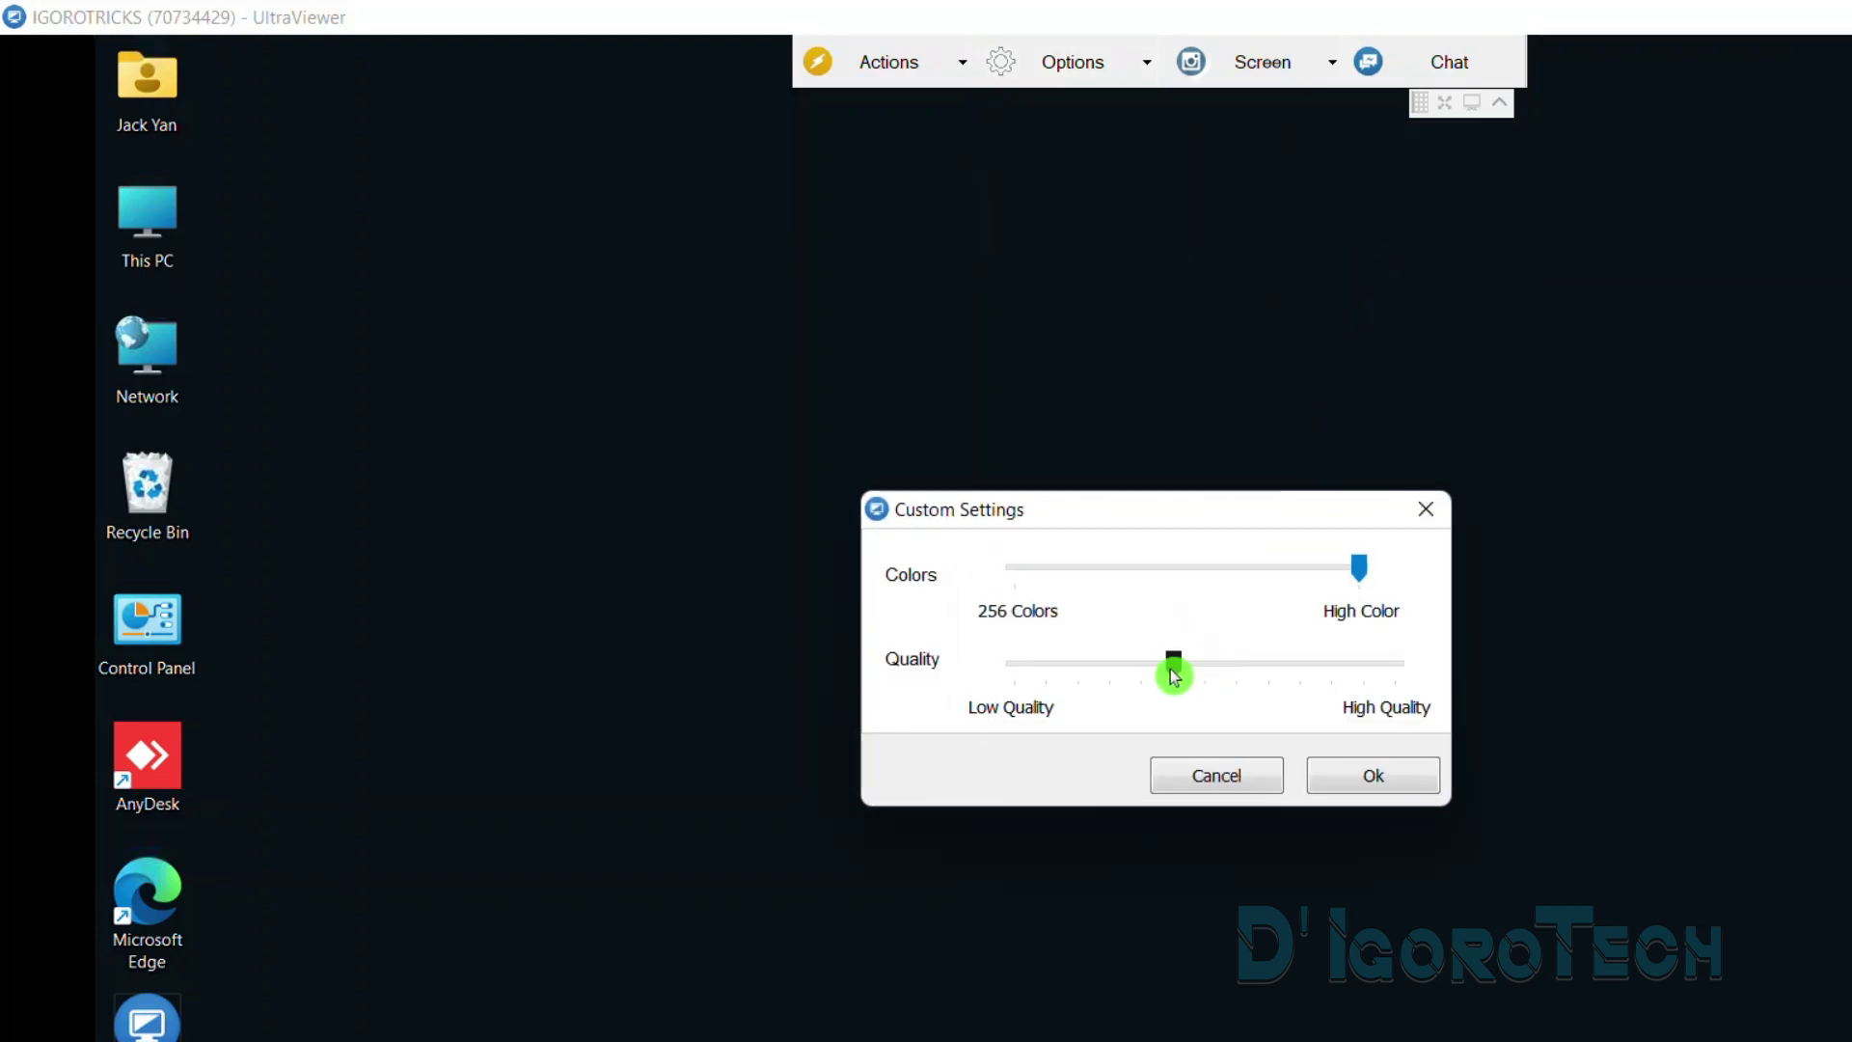
{"action": "left_click_drag", "start_coordinate": [1173, 673], "coordinate": [1583, 669]}
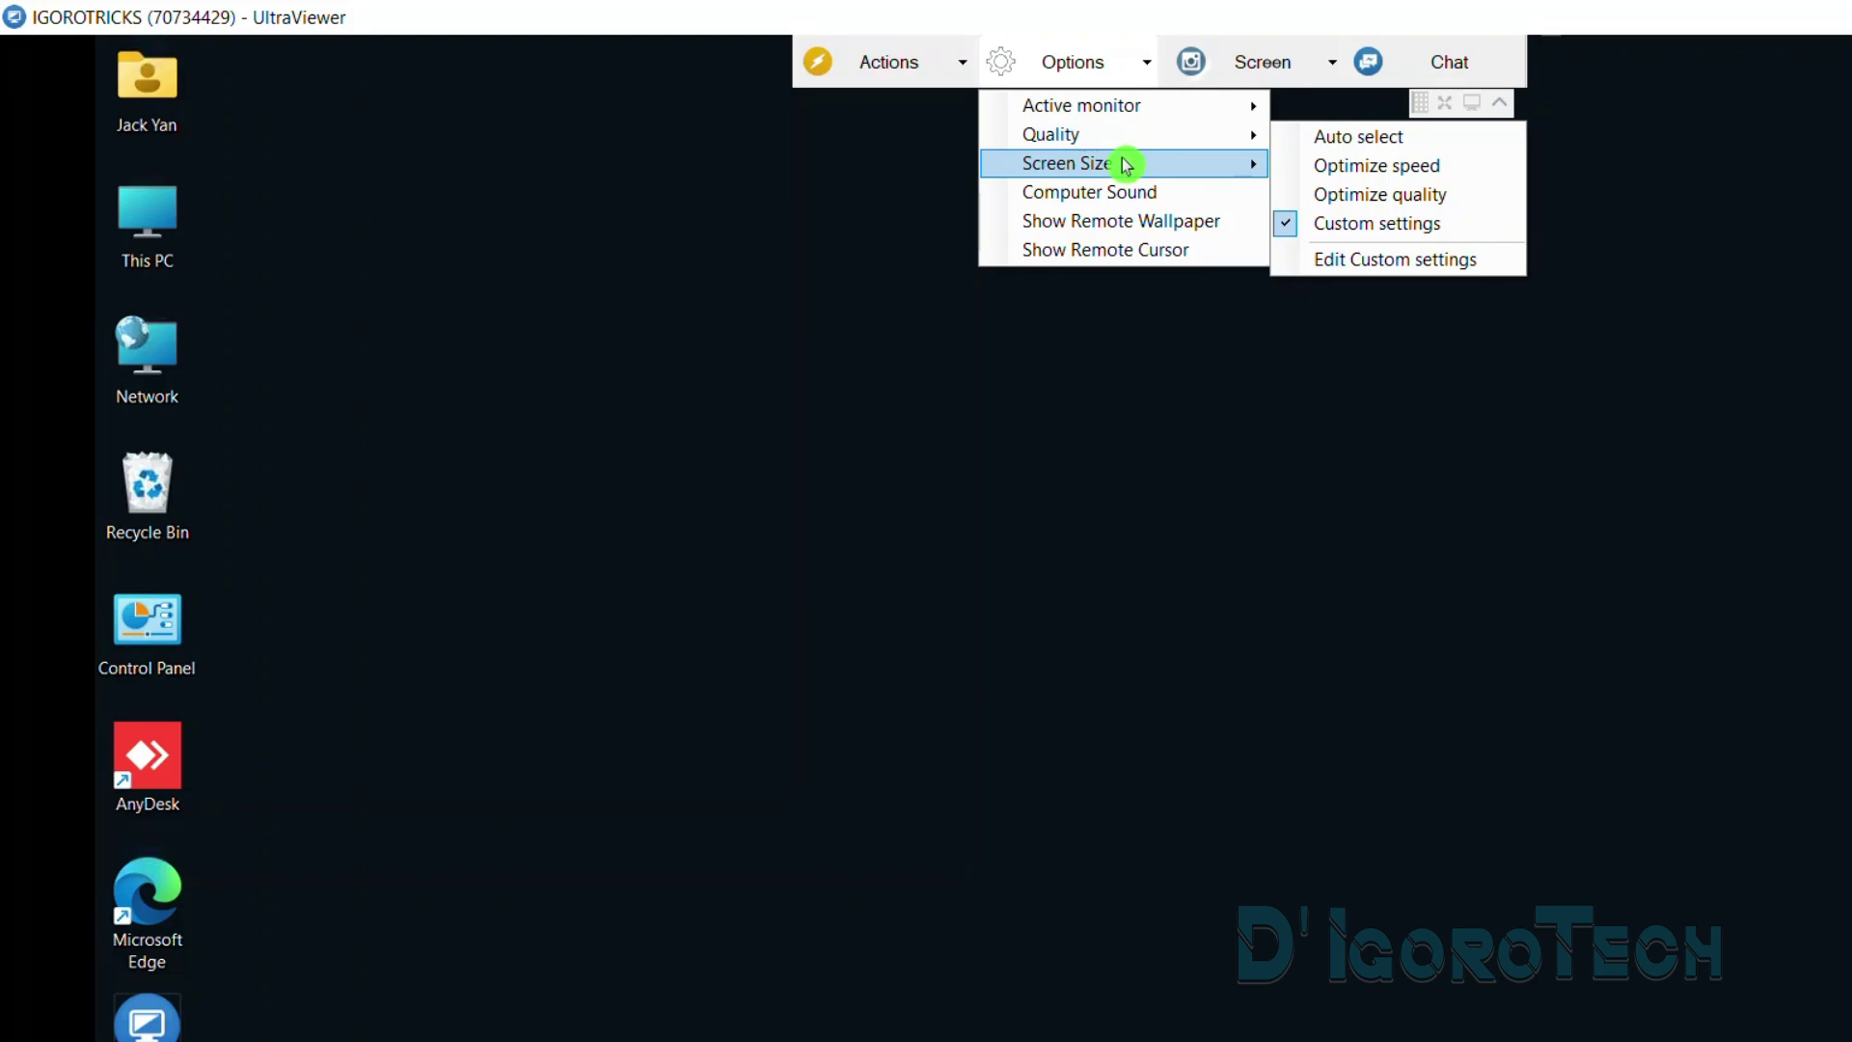
Show the remote screen full screen, then return it to Best scaled
{"action": "mouse_move", "coordinate": [1129, 165]}
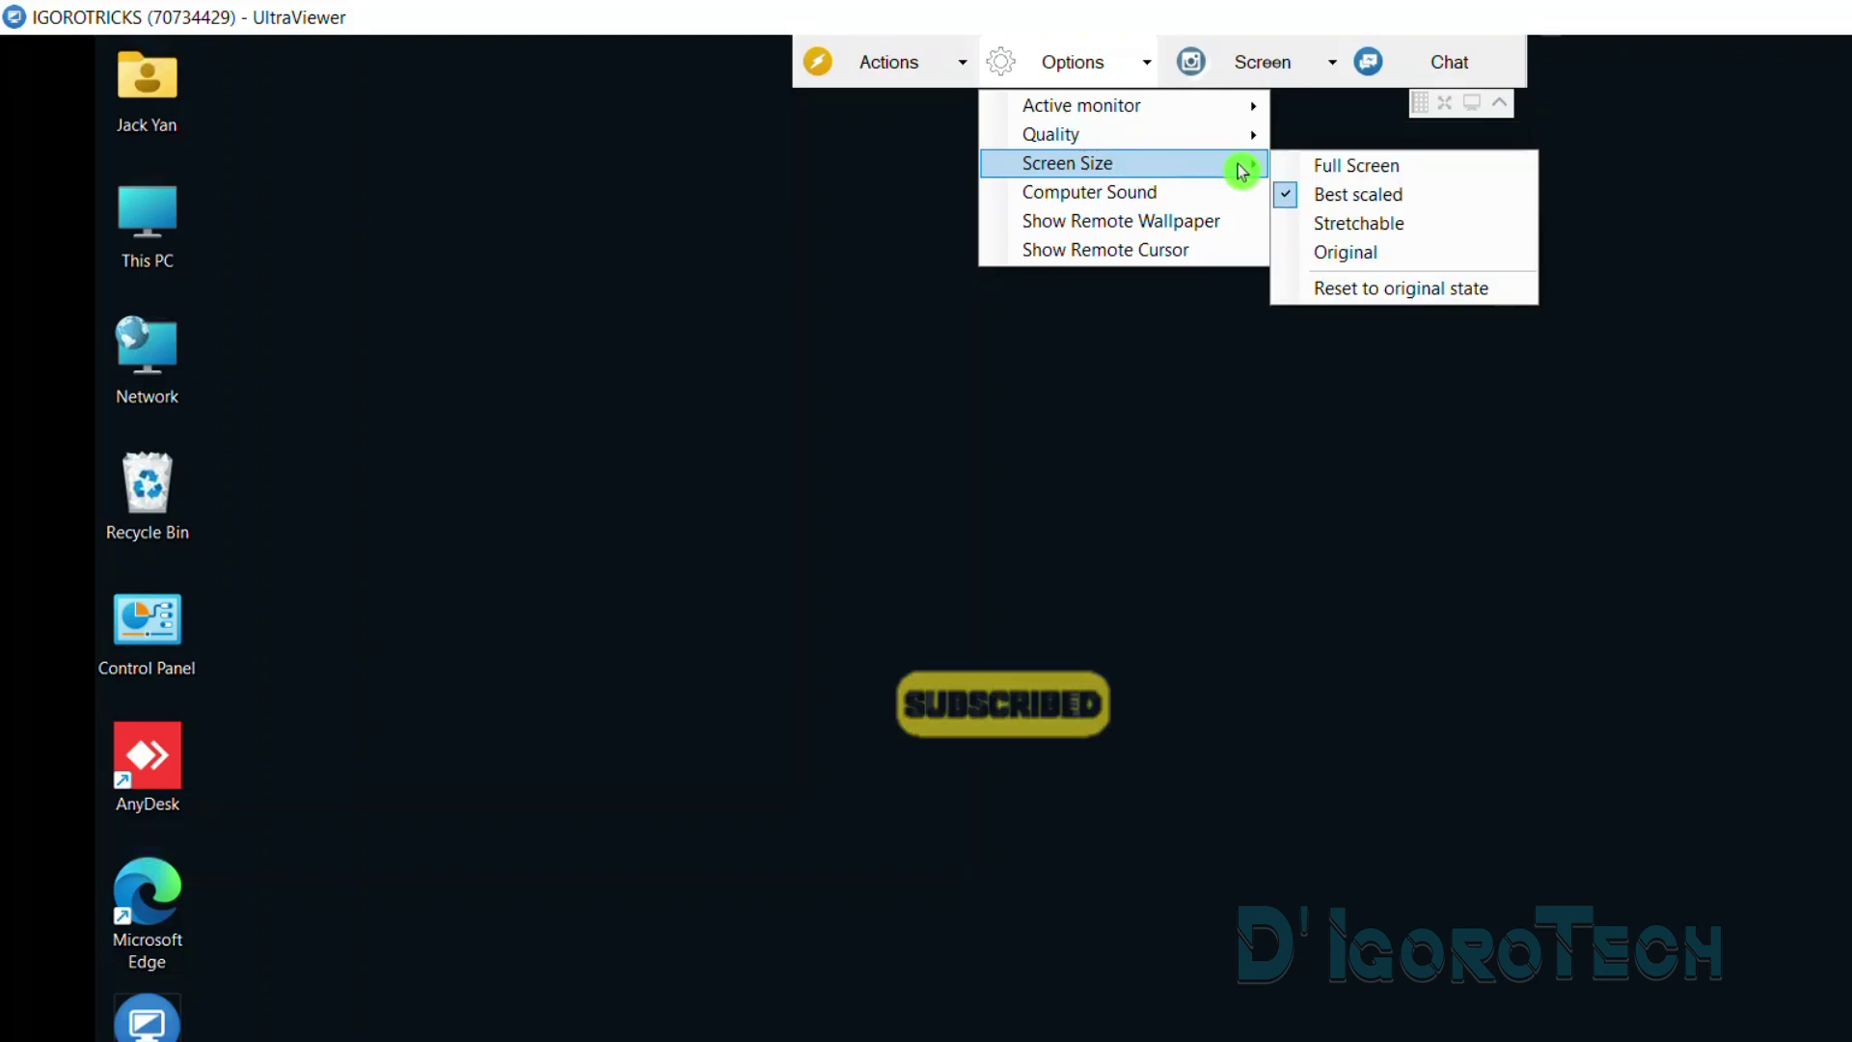
{"action": "left_click", "coordinate": [1358, 166]}
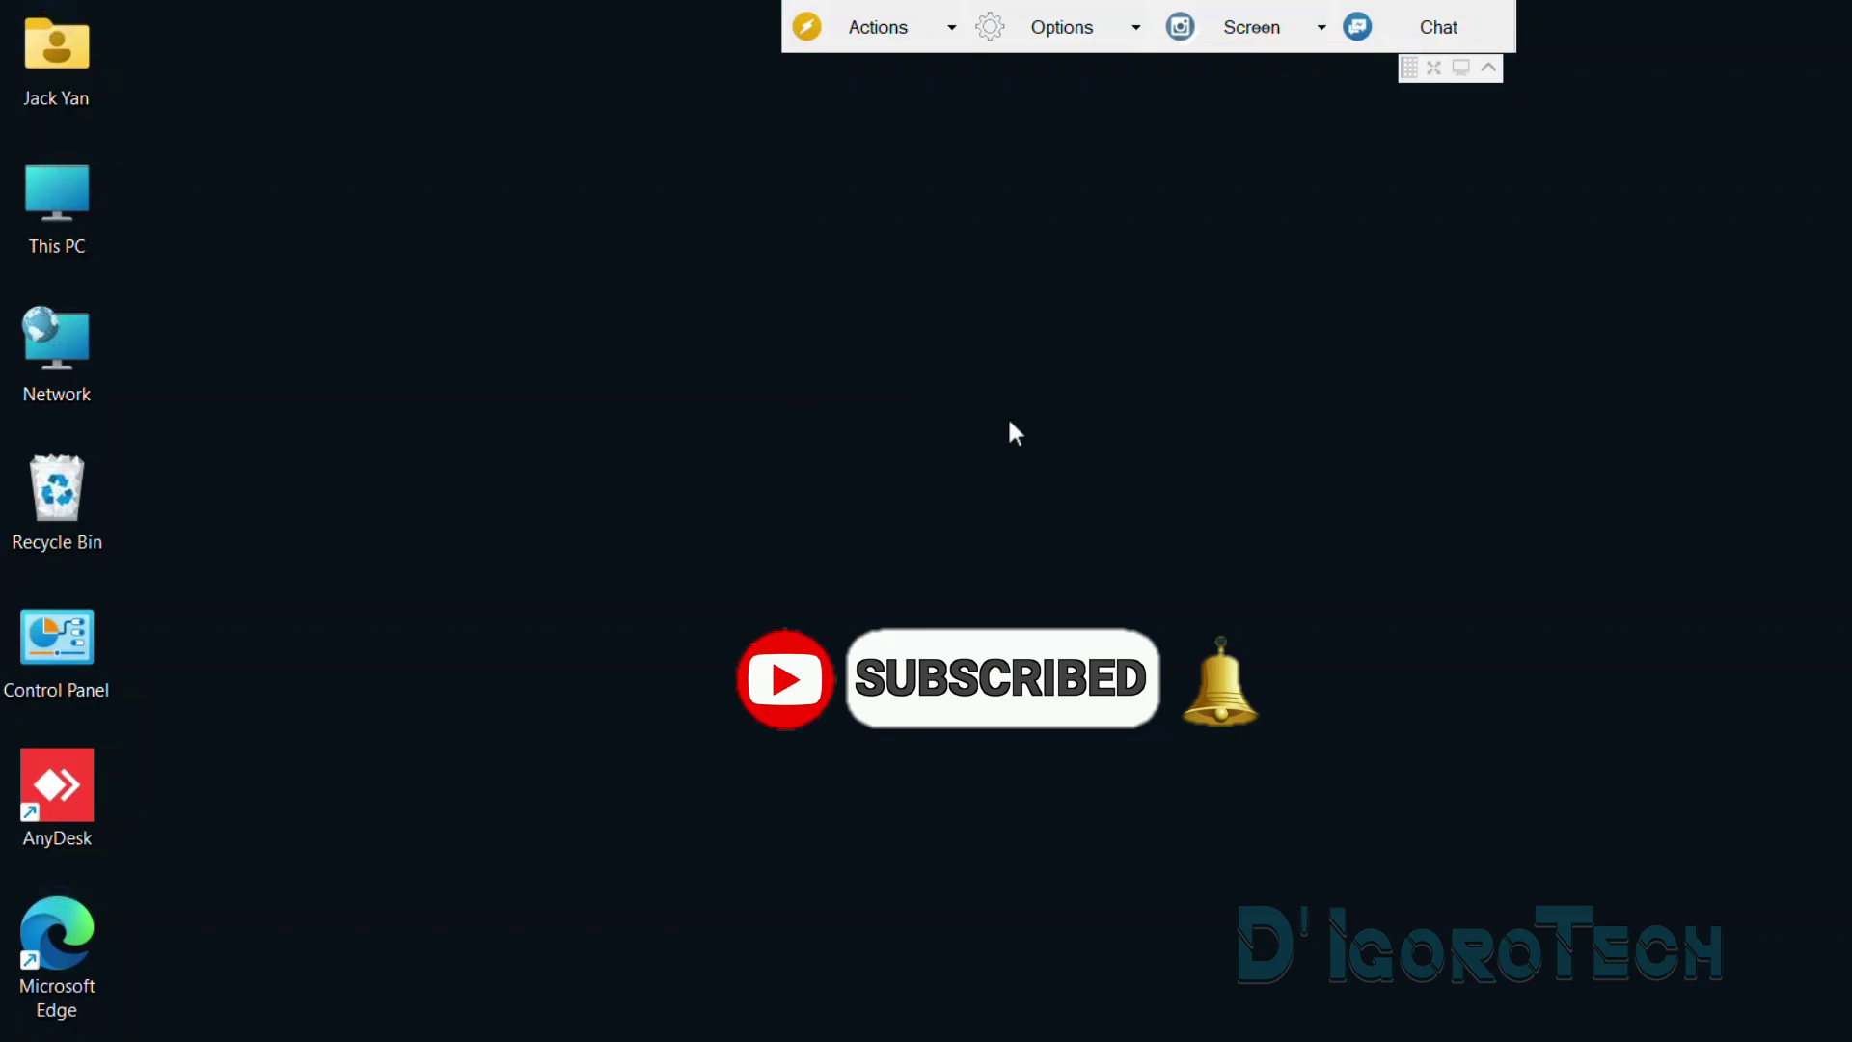
{"action": "left_click", "coordinate": [1065, 29]}
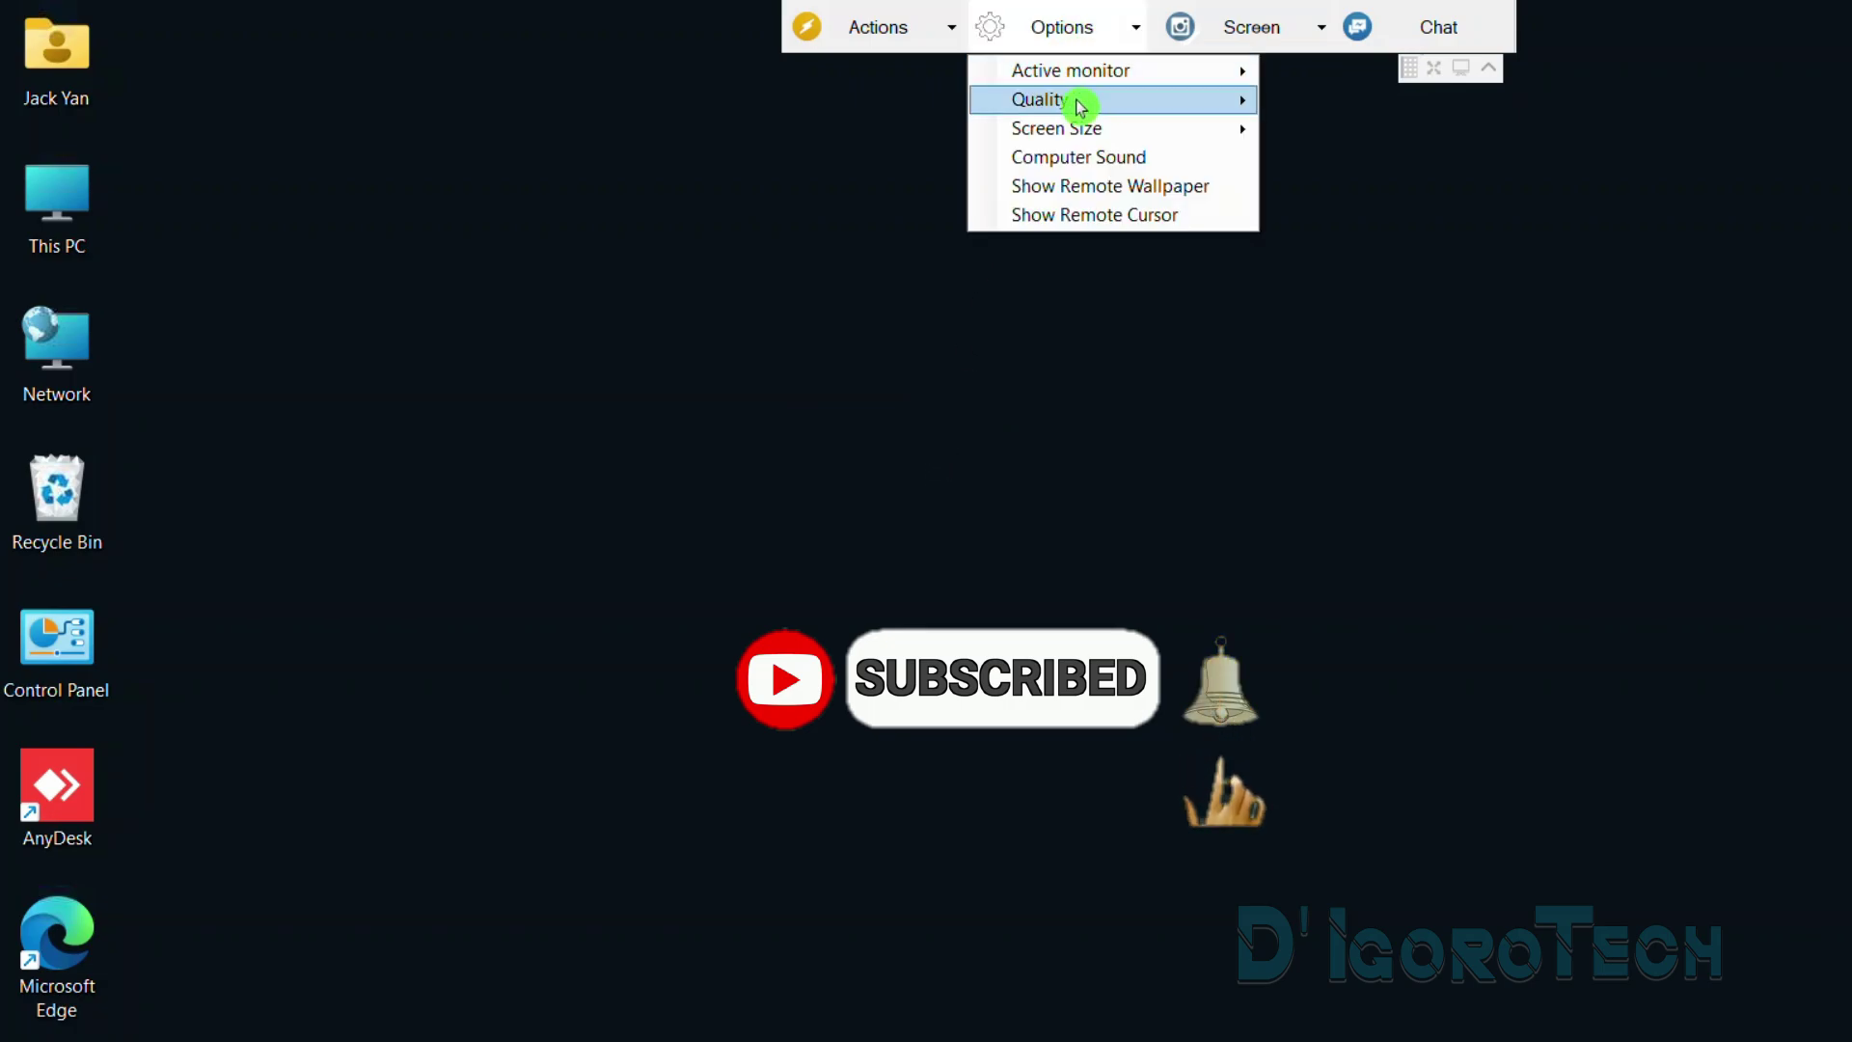
{"action": "mouse_move", "coordinate": [1228, 128]}
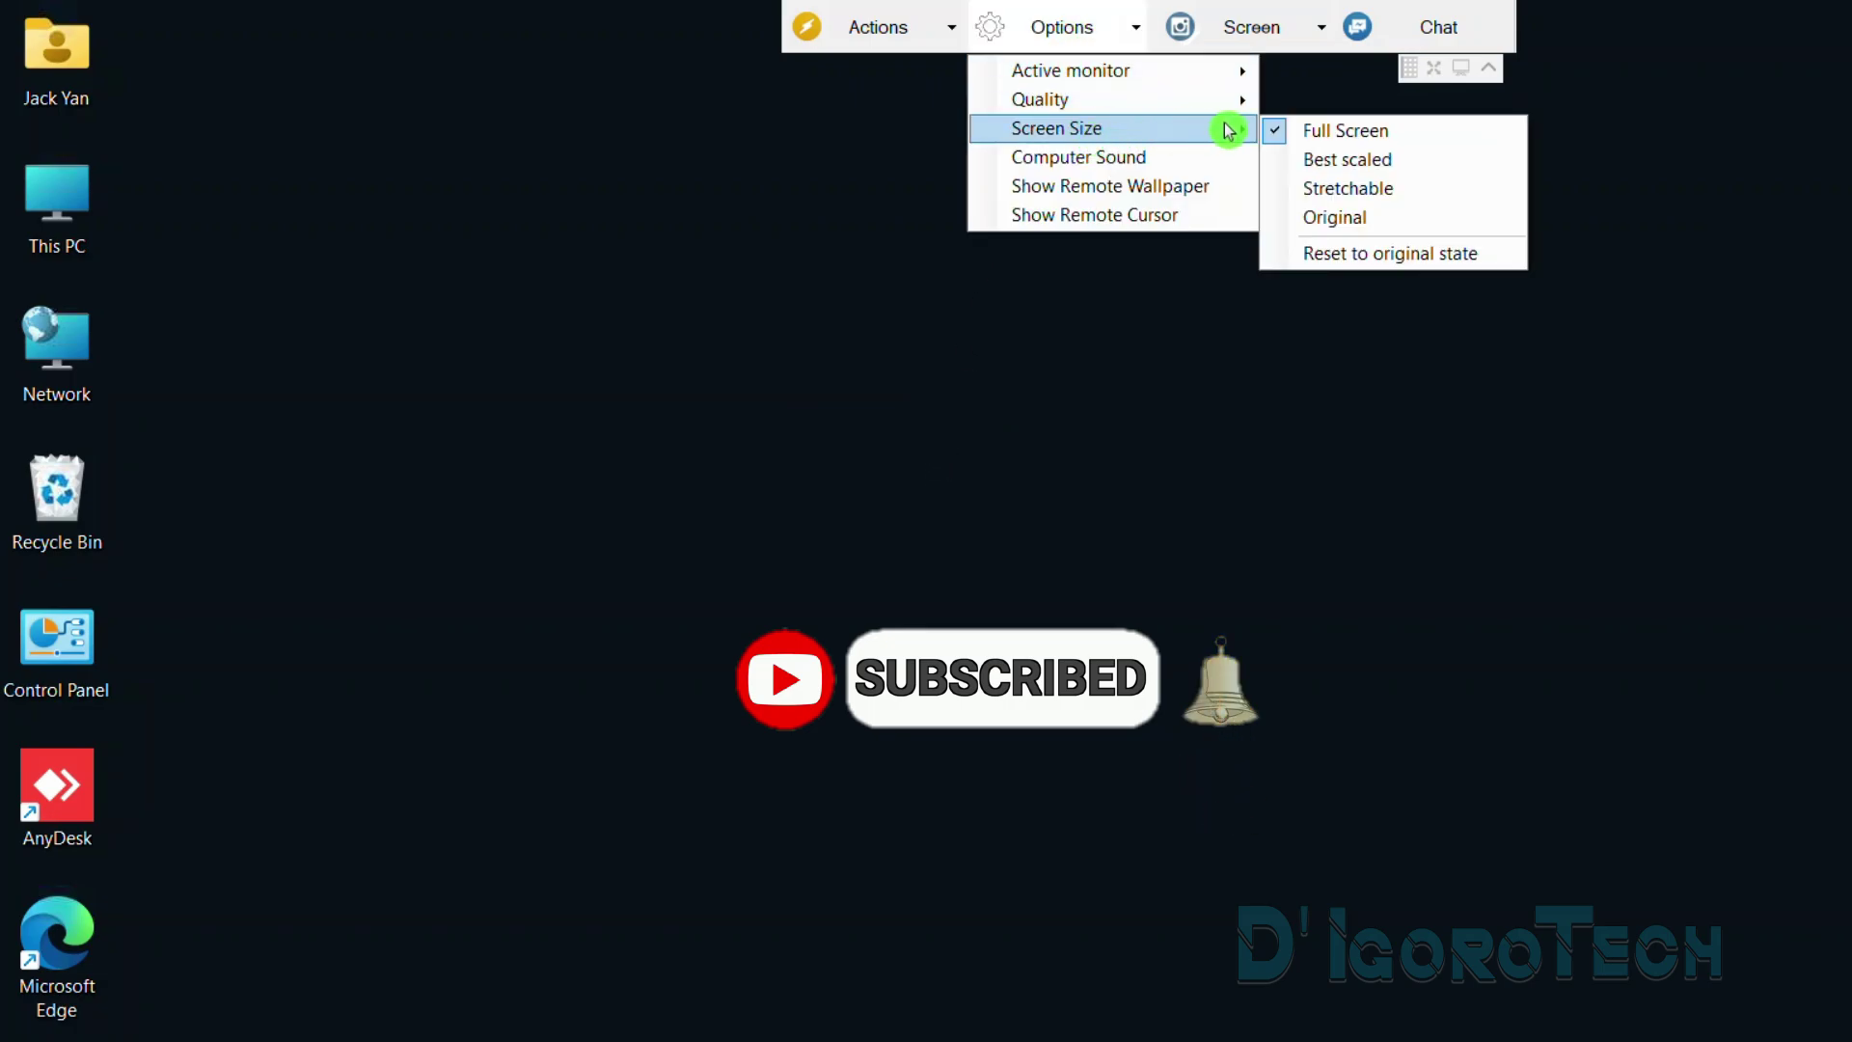
{"action": "left_click", "coordinate": [1383, 177]}
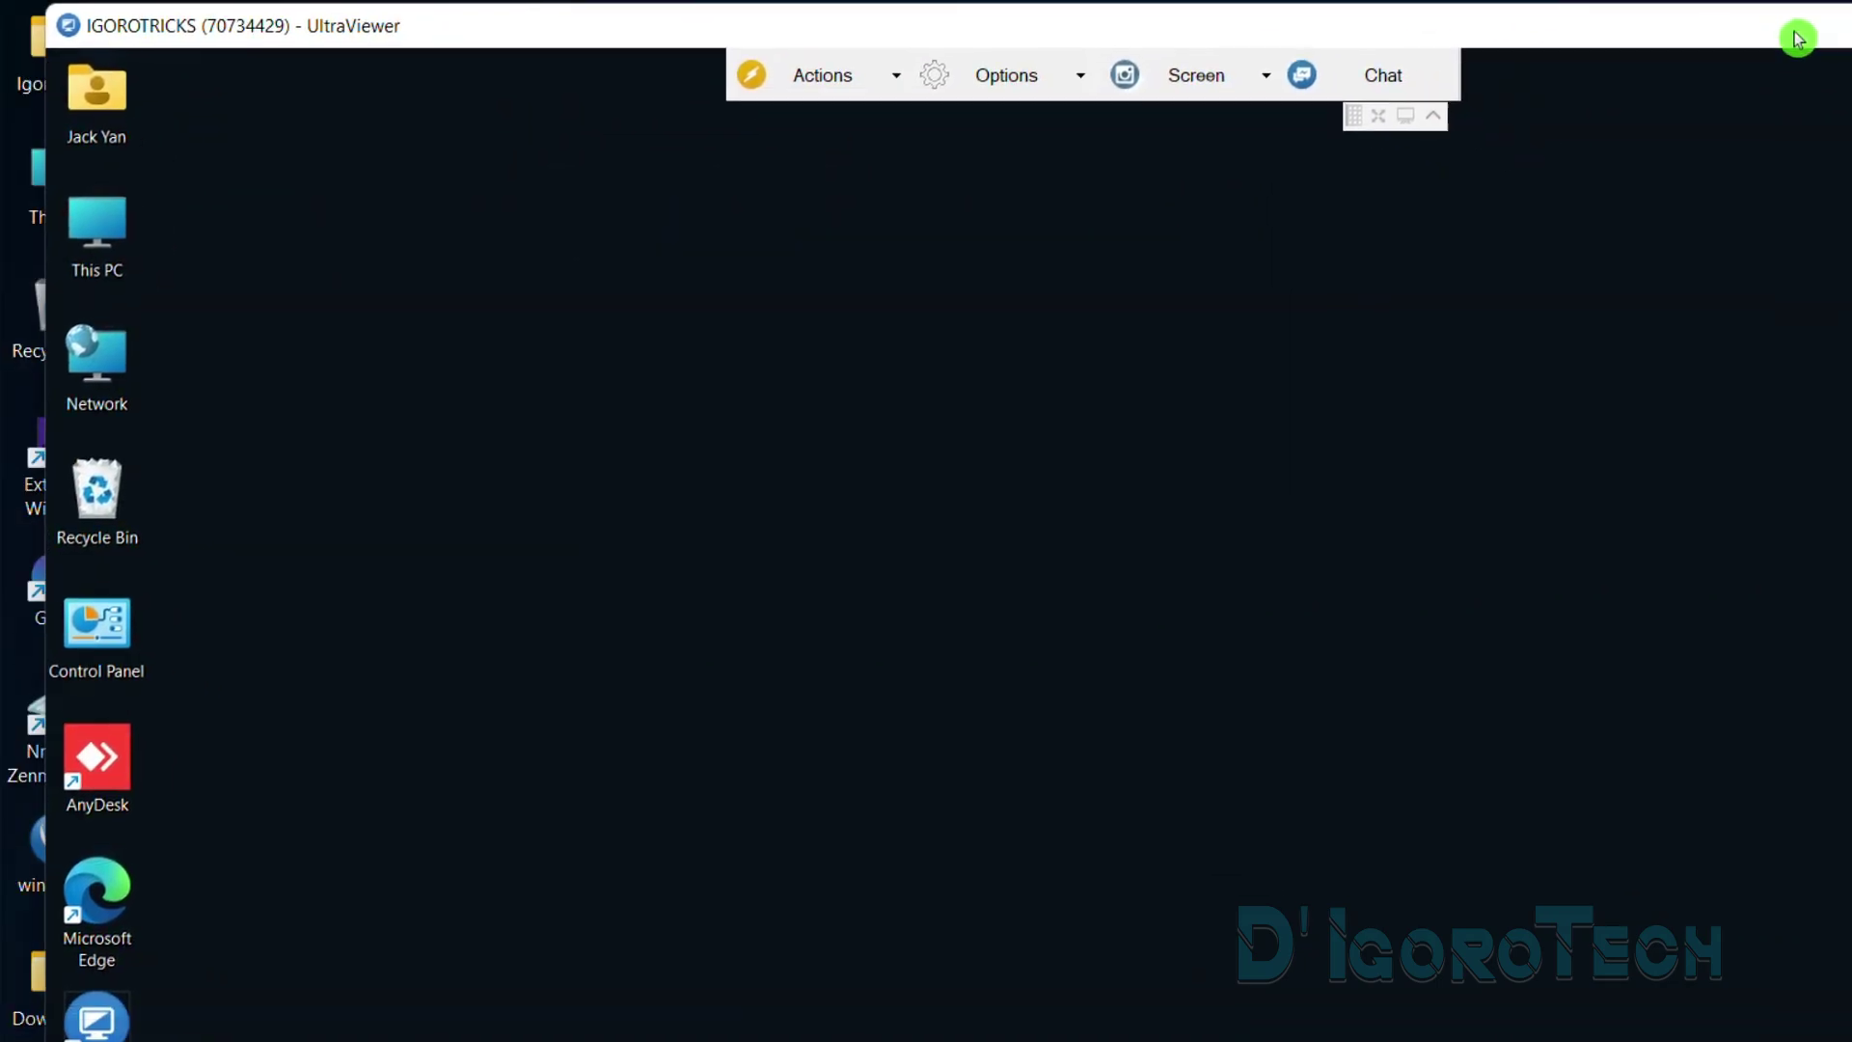
Try enabling remote computer sound and dismiss the licensed-version-only notice
{"action": "left_click", "coordinate": [1088, 77]}
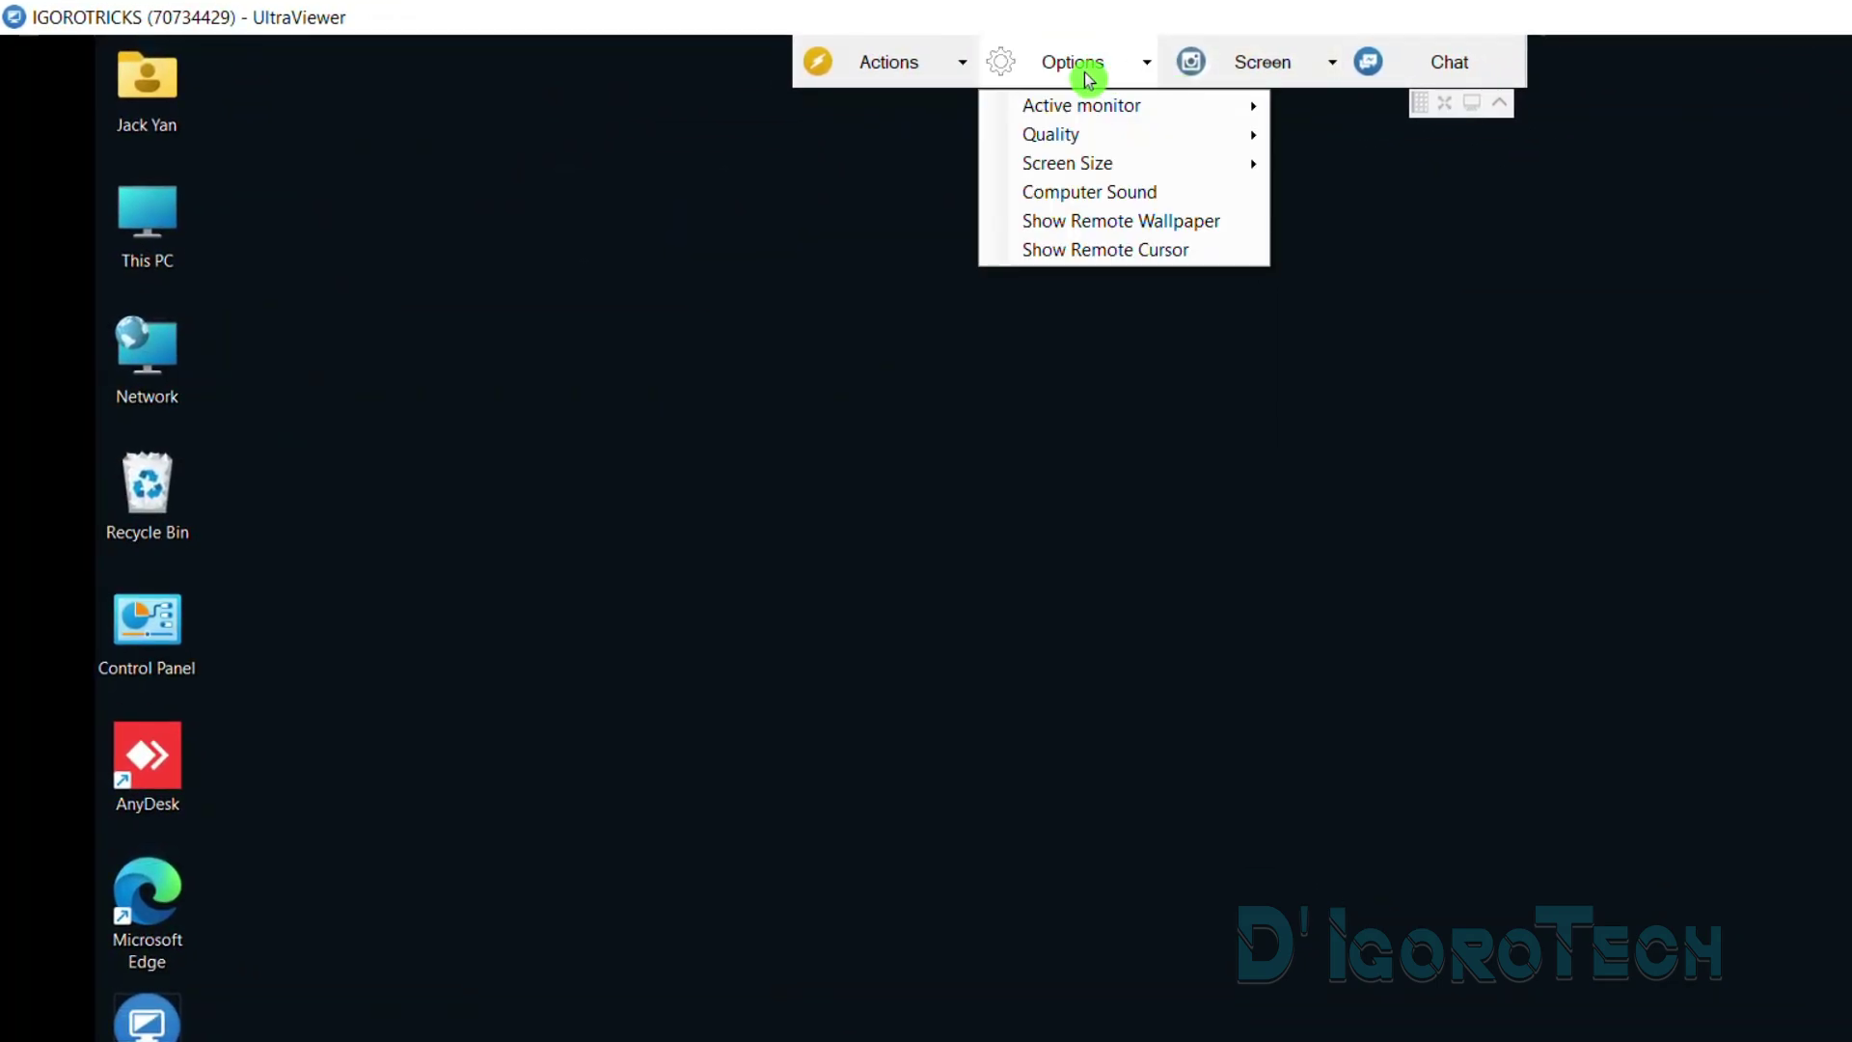
{"action": "left_click", "coordinate": [1135, 192]}
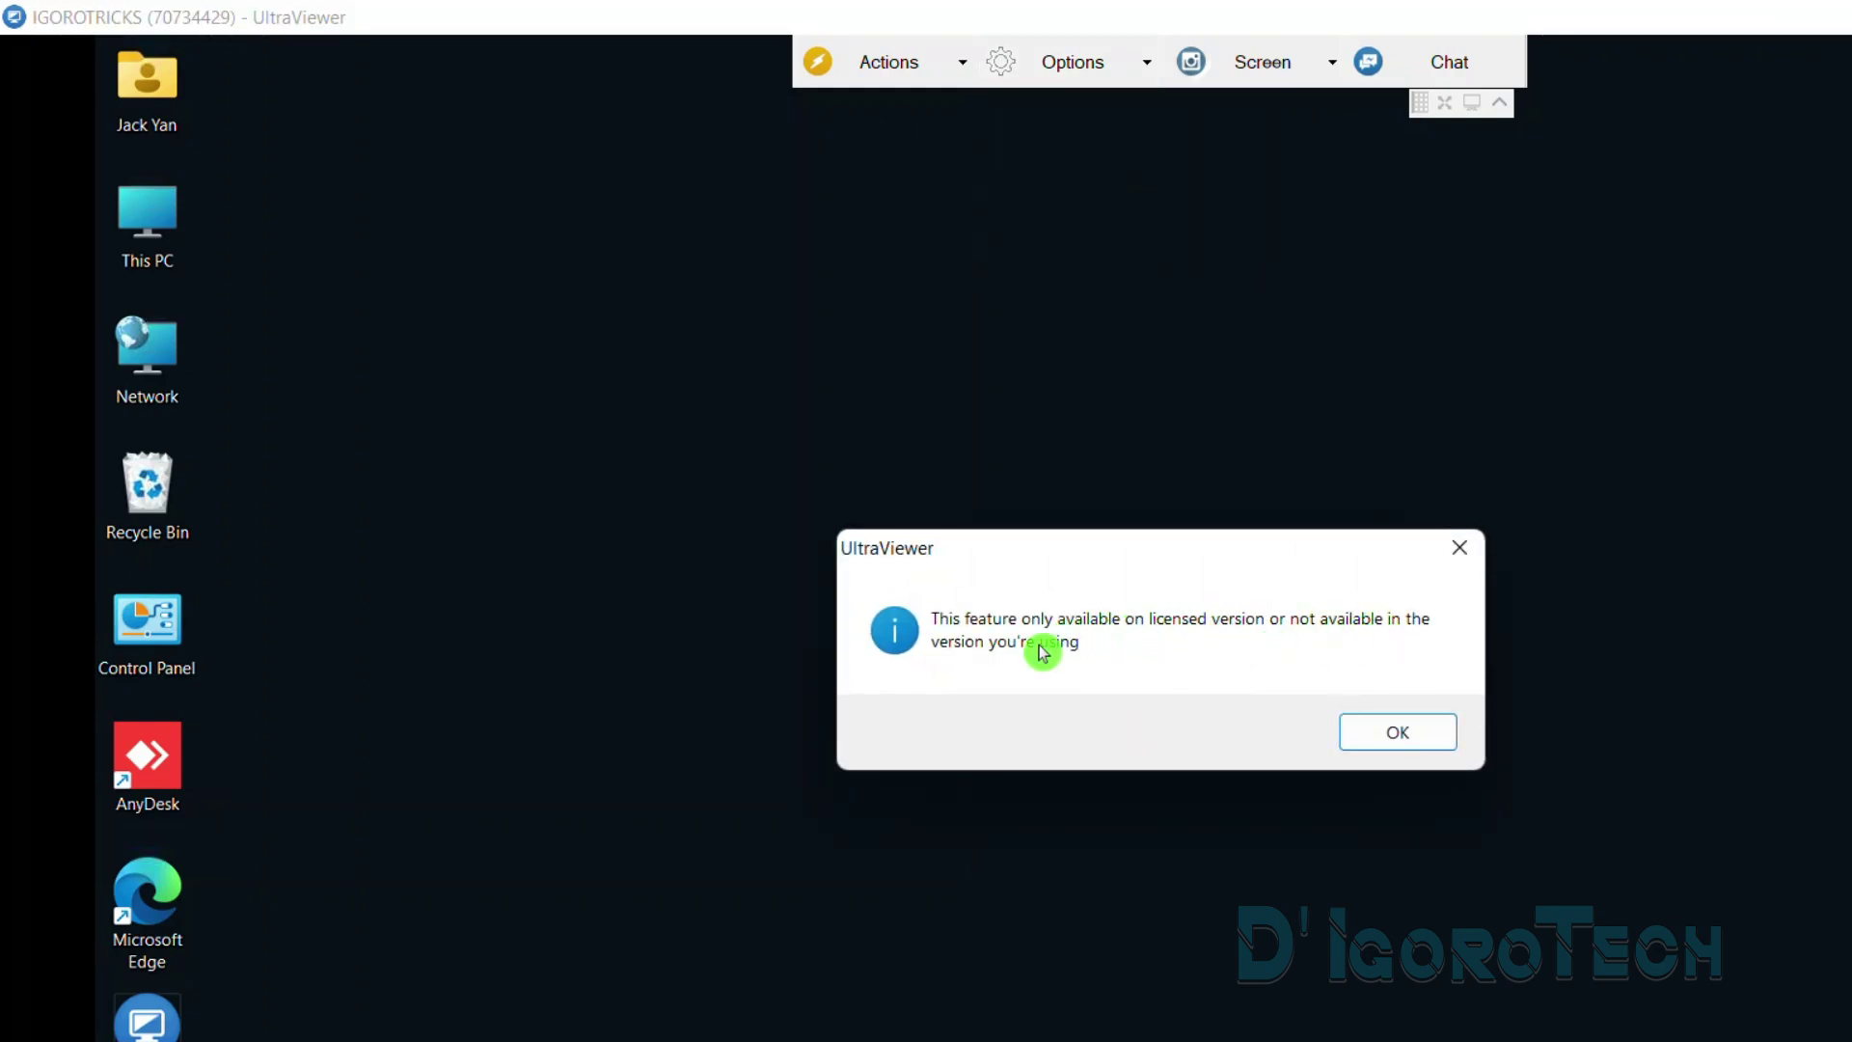
{"action": "left_click", "coordinate": [1385, 725]}
Show the remote wallpaper and toggle remote cursor display off and back
{"action": "left_click", "coordinate": [1098, 61]}
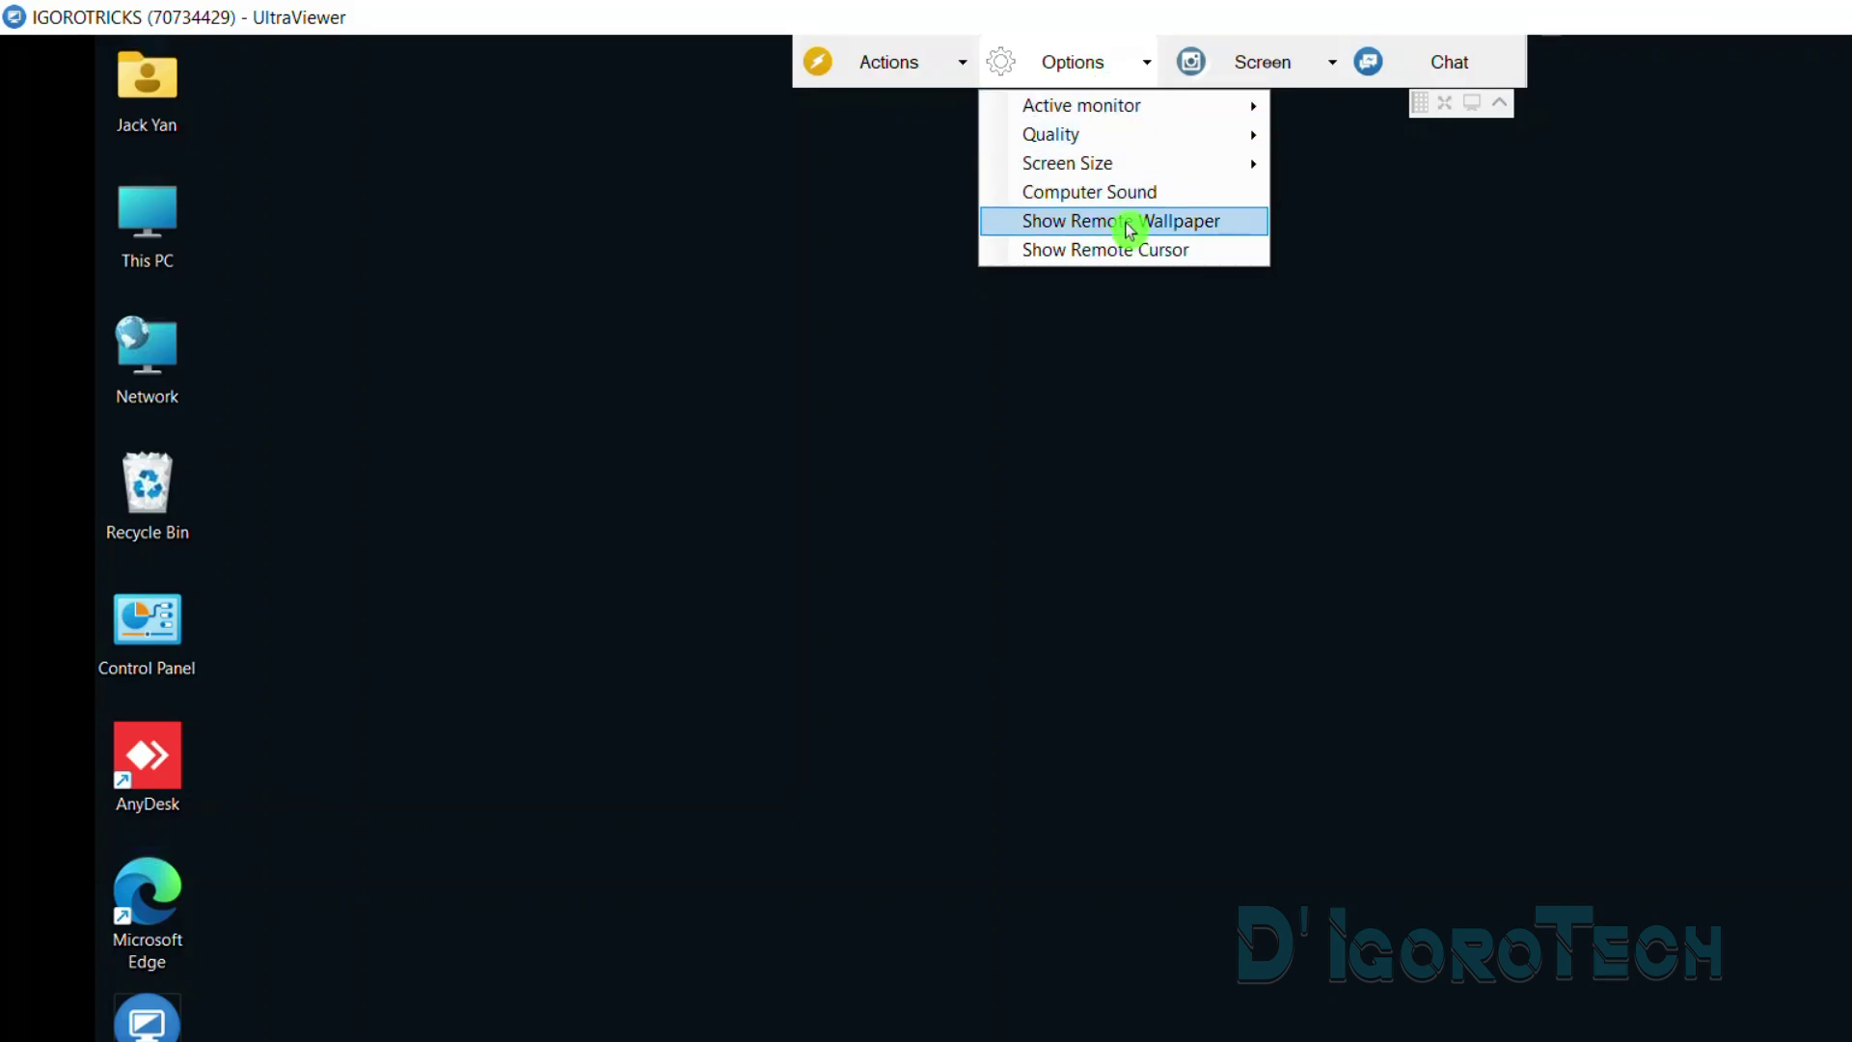
{"action": "left_click", "coordinate": [1128, 228]}
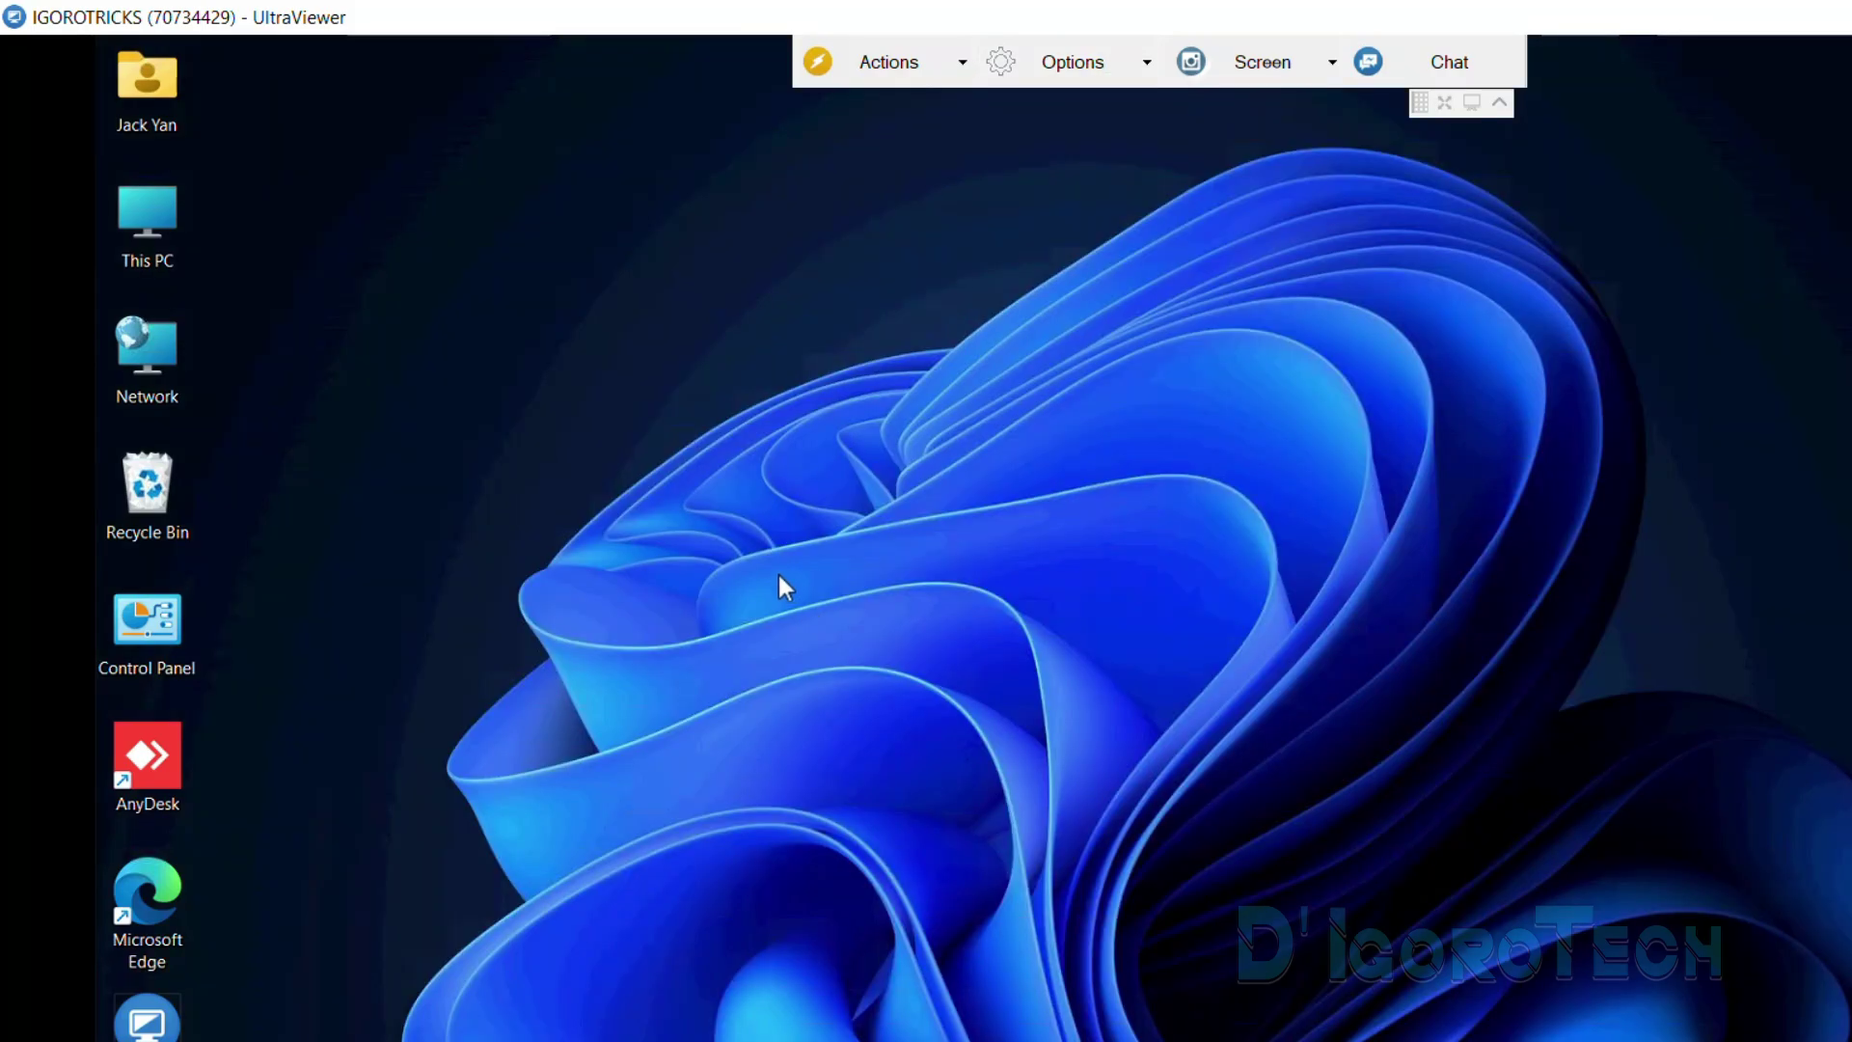
{"action": "left_click", "coordinate": [1104, 65]}
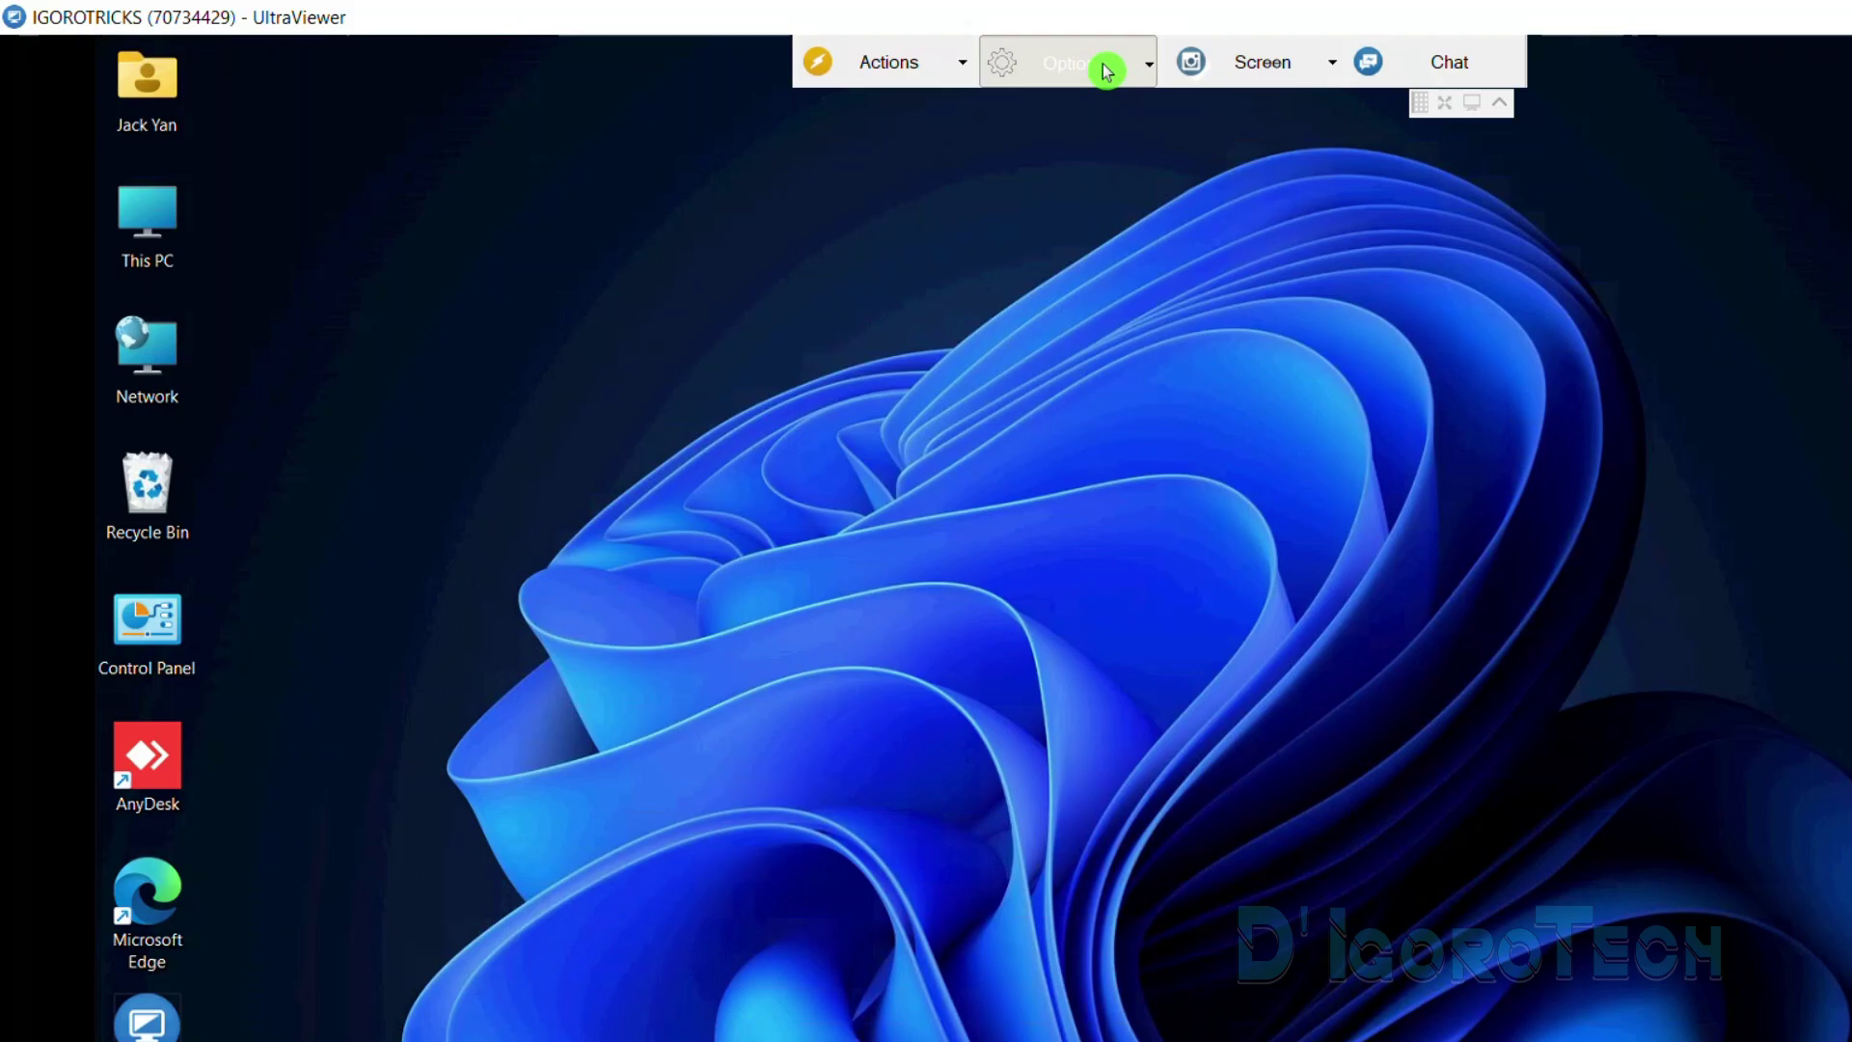
{"action": "left_click", "coordinate": [1085, 248]}
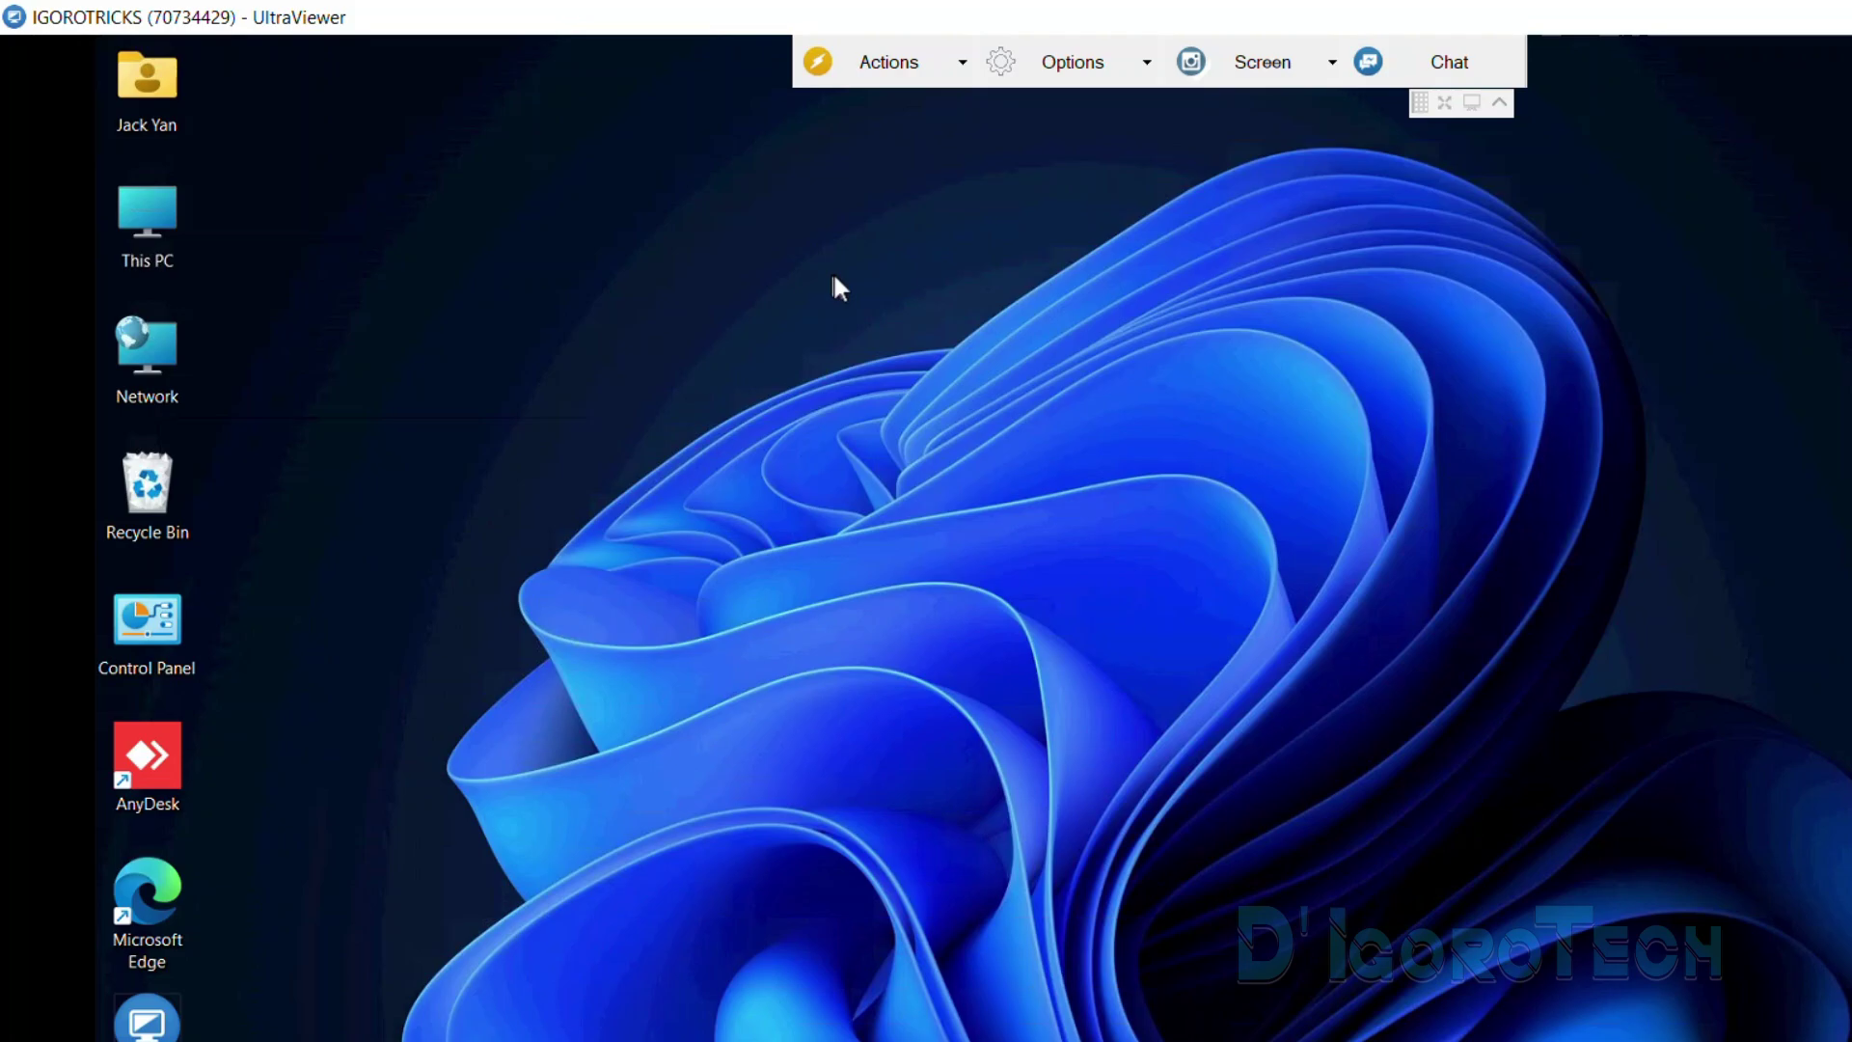
{"action": "left_click", "coordinate": [1061, 82]}
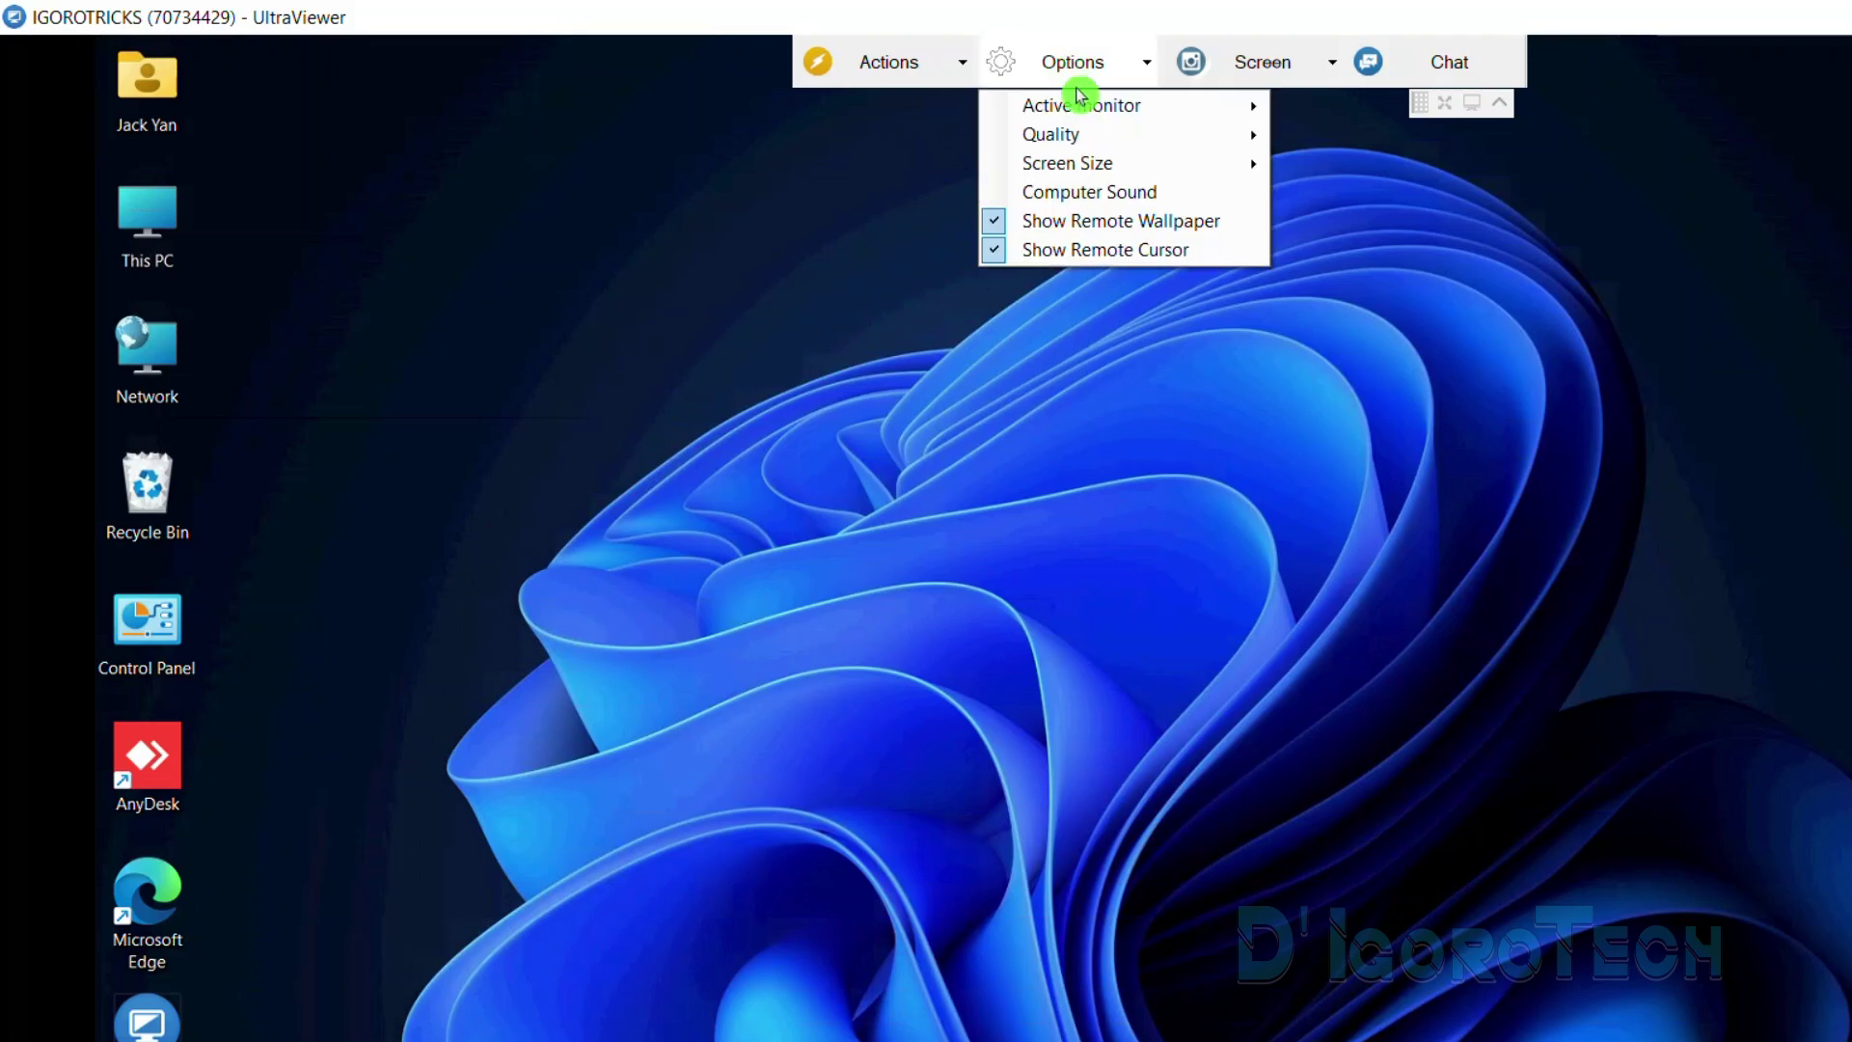
{"action": "left_click", "coordinate": [1055, 252]}
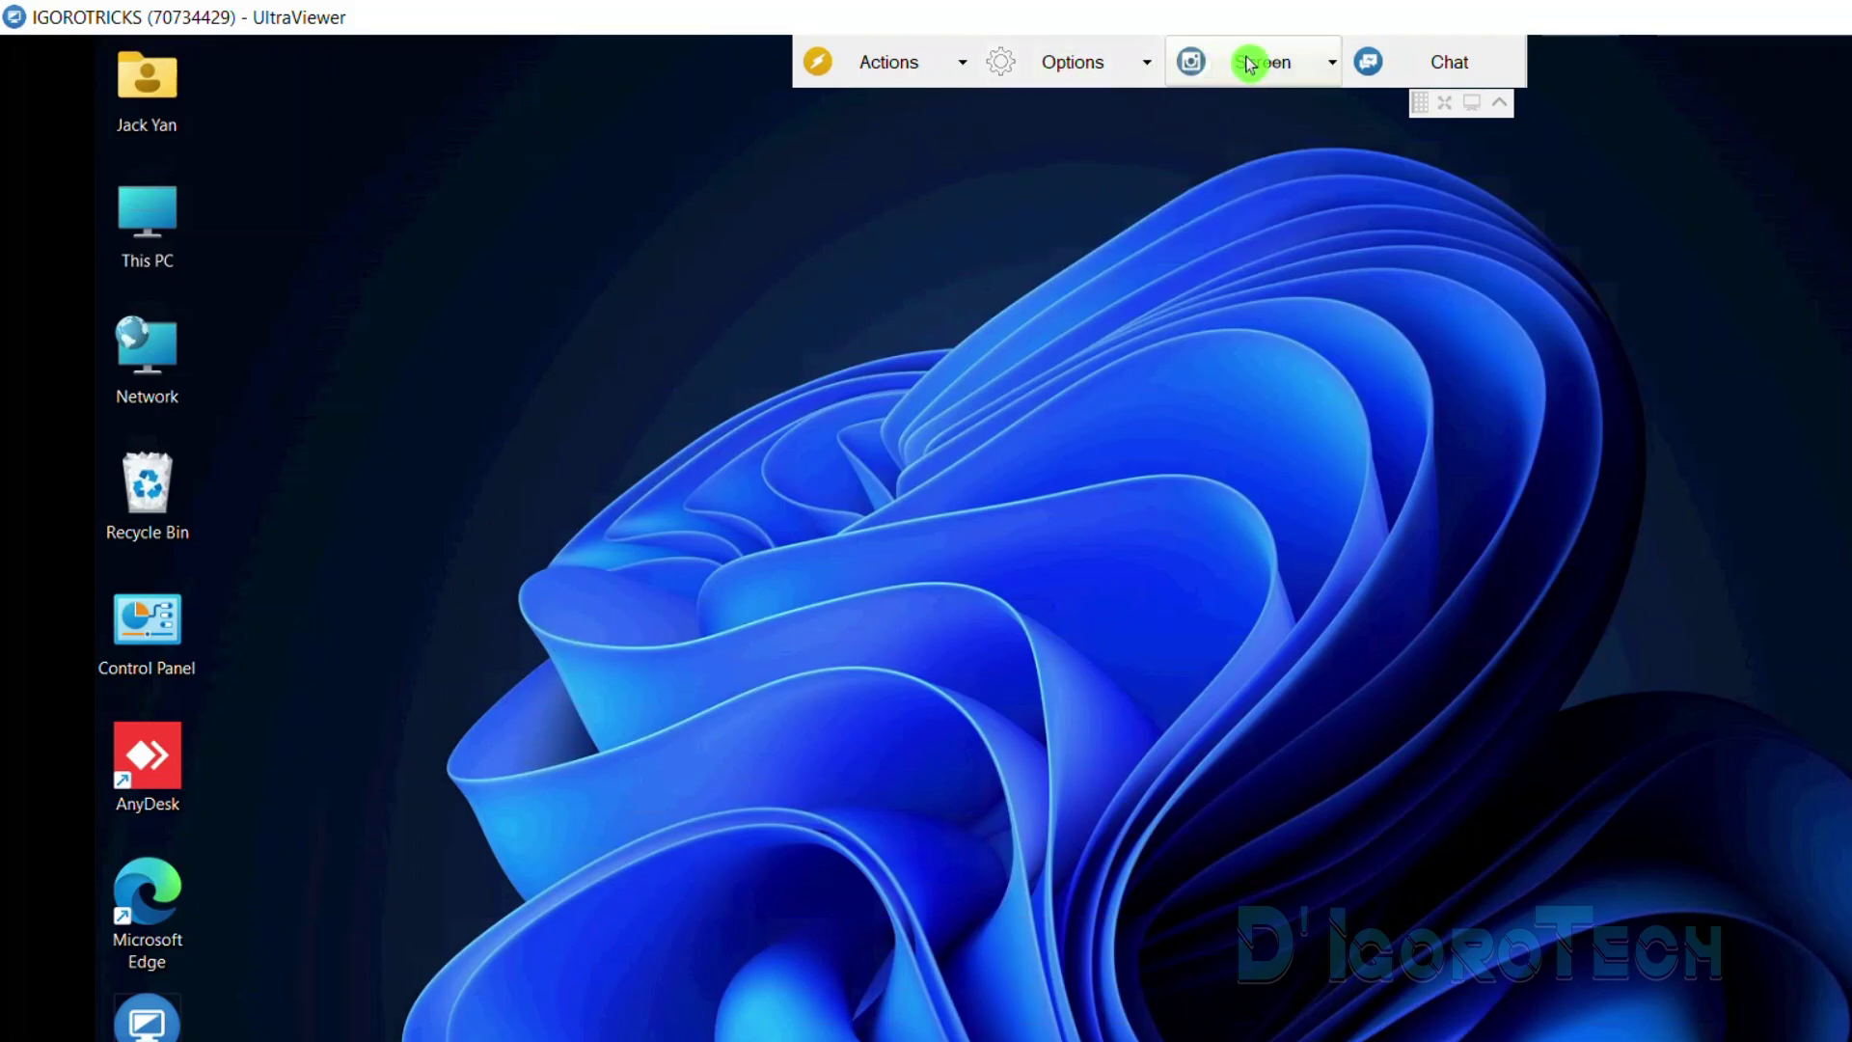
Capture and save the top-left desktop icons area of the remote screen
{"action": "left_click", "coordinate": [1292, 64]}
{"action": "left_click", "coordinate": [1282, 63]}
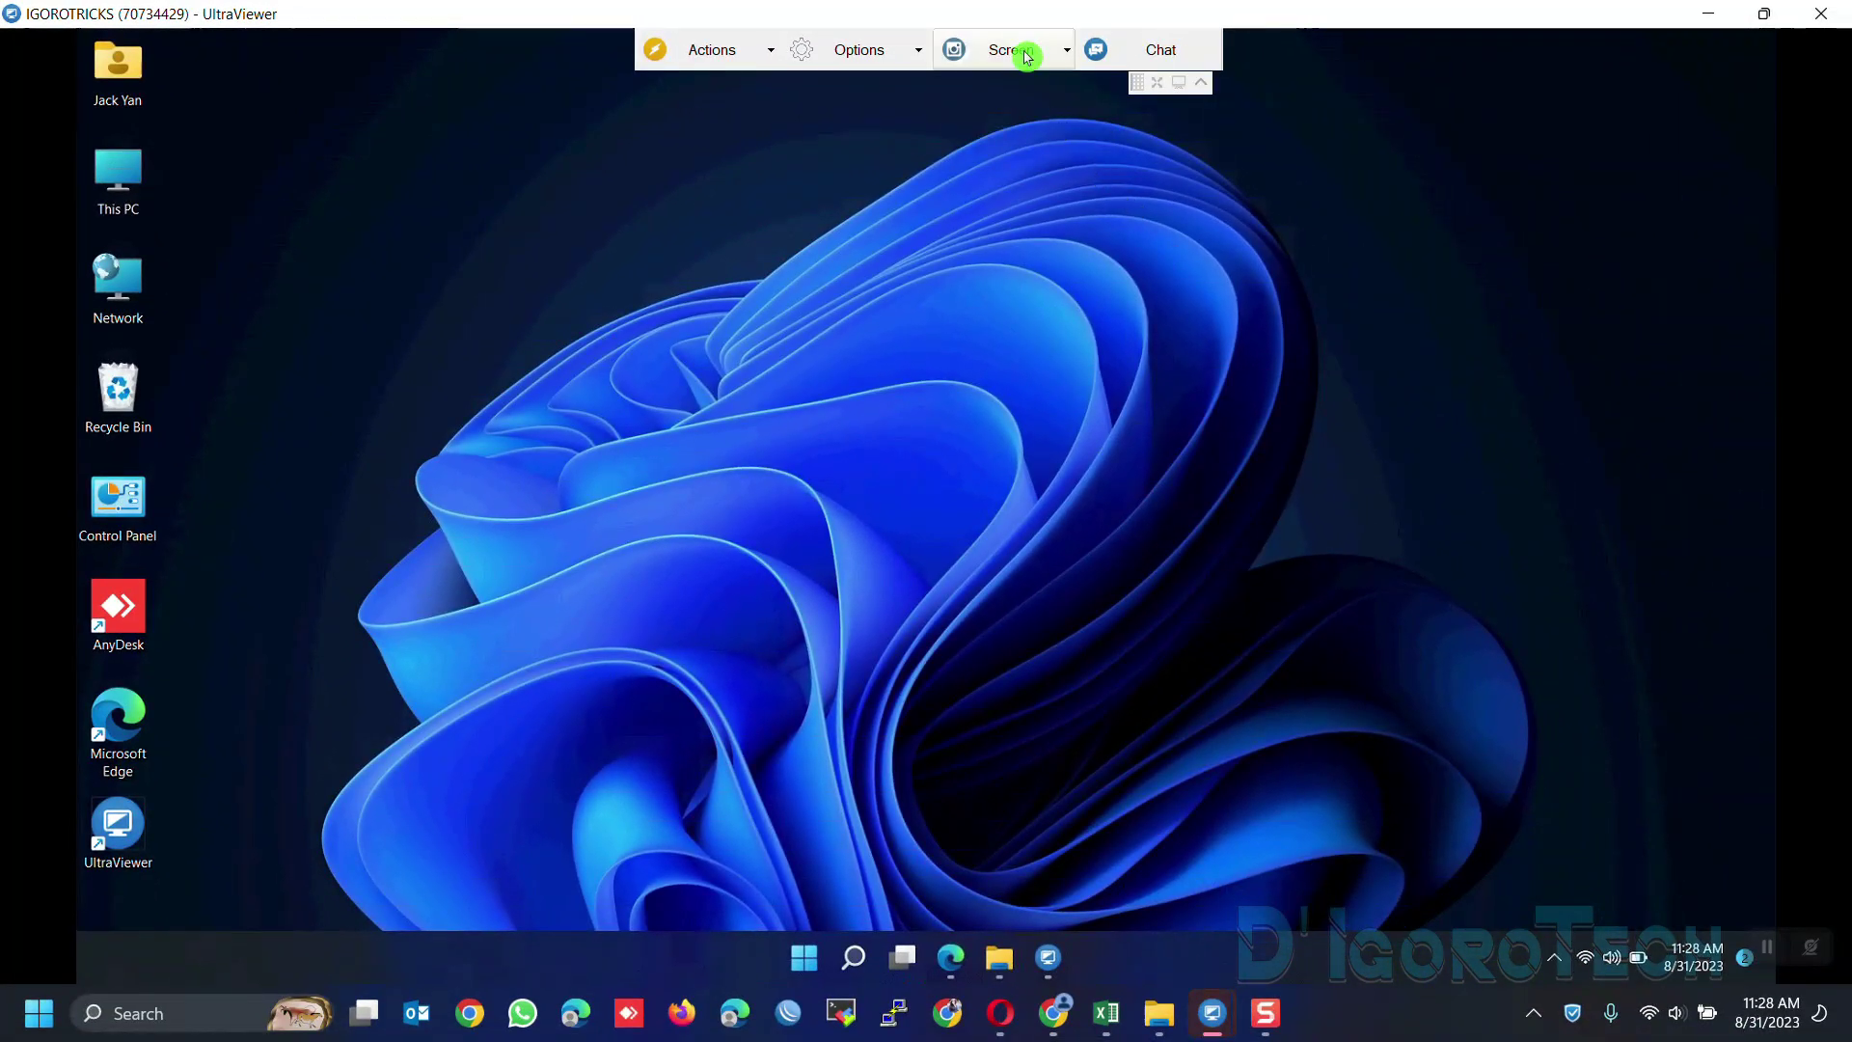
{"action": "left_click", "coordinate": [1027, 56]}
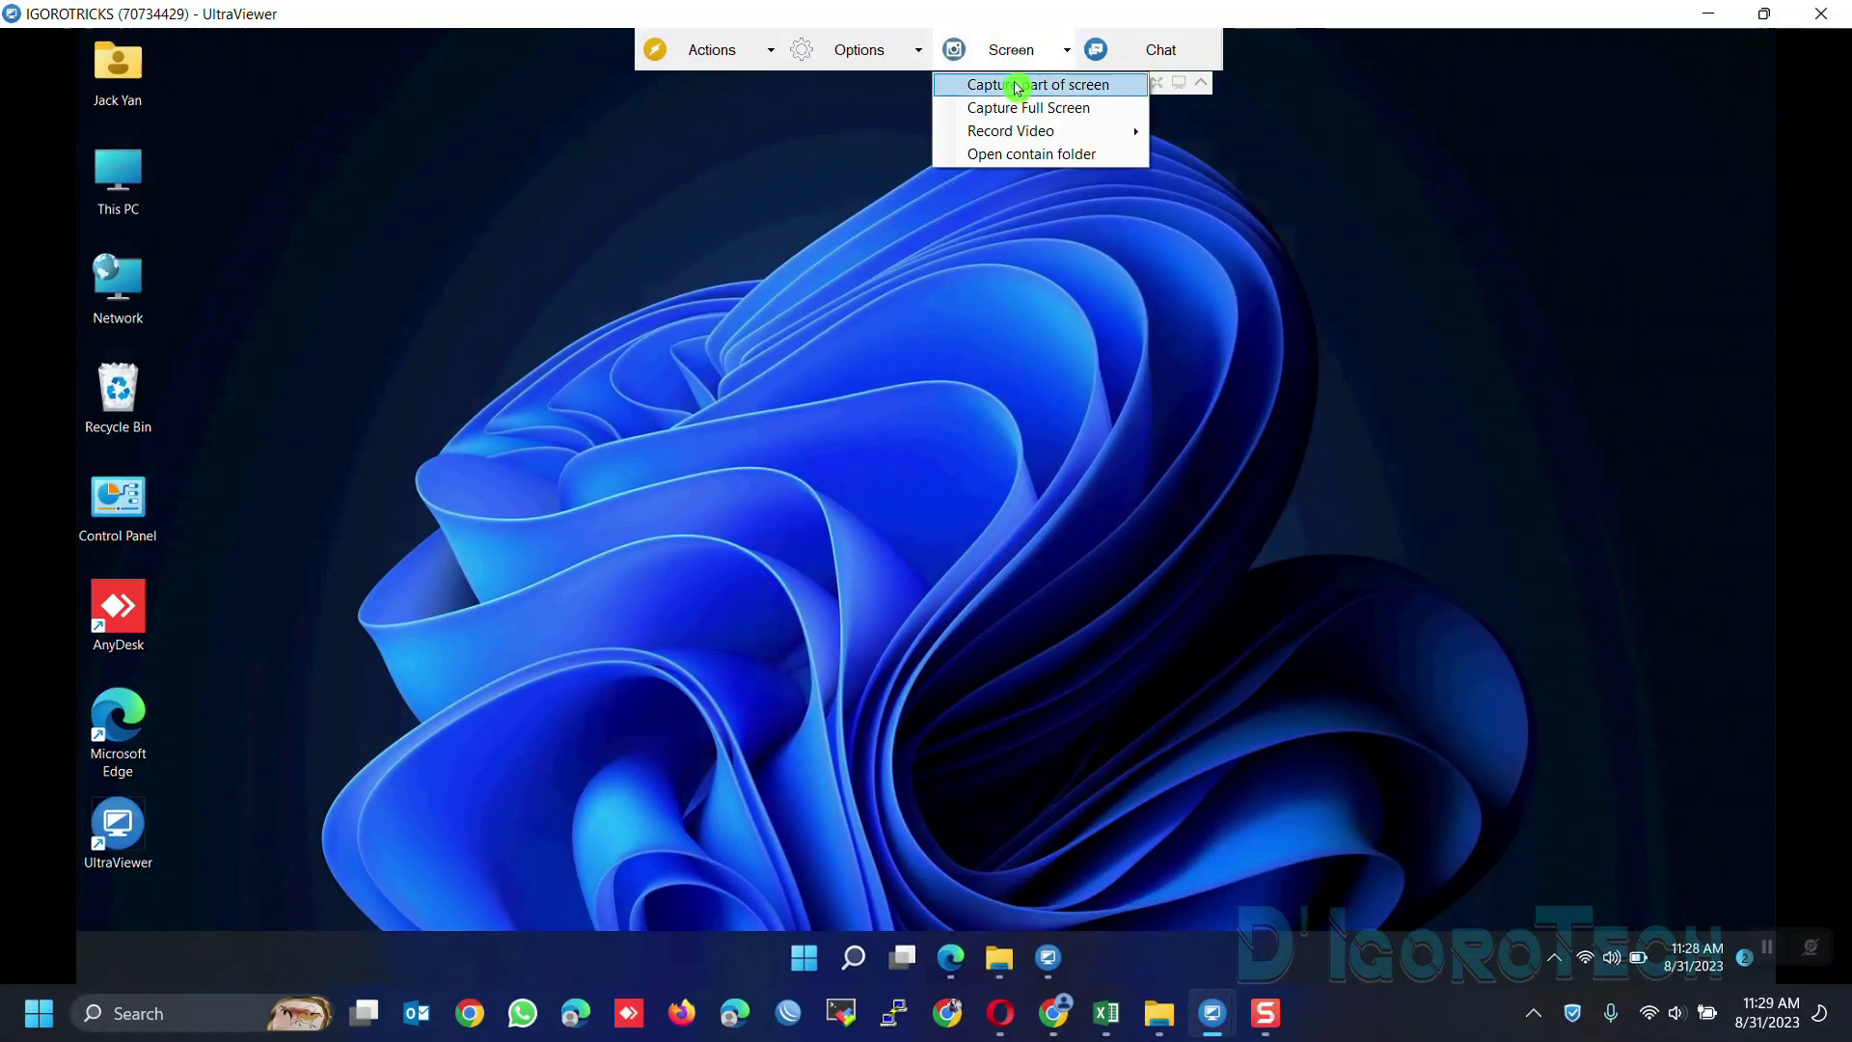
{"action": "left_click", "coordinate": [1012, 81]}
{"action": "left_click_drag", "start_coordinate": [80, 29], "coordinate": [311, 340]}
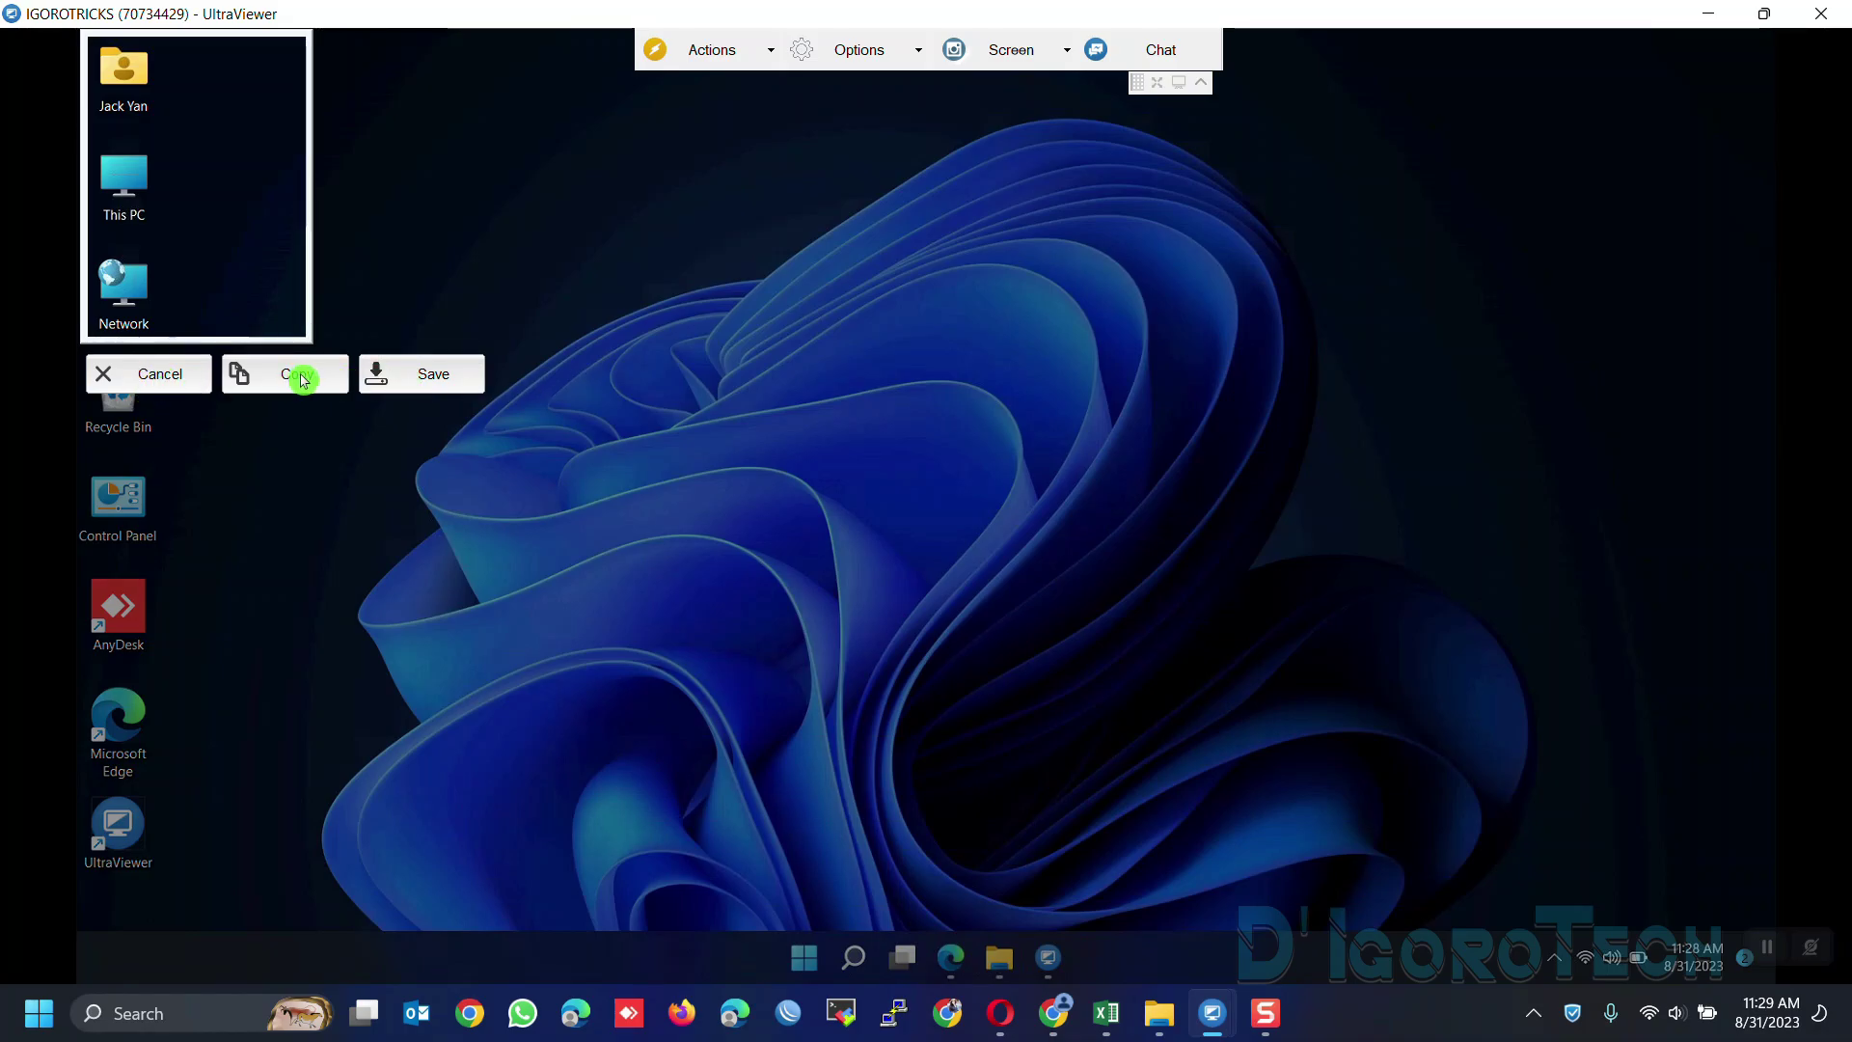
{"action": "left_click", "coordinate": [434, 376]}
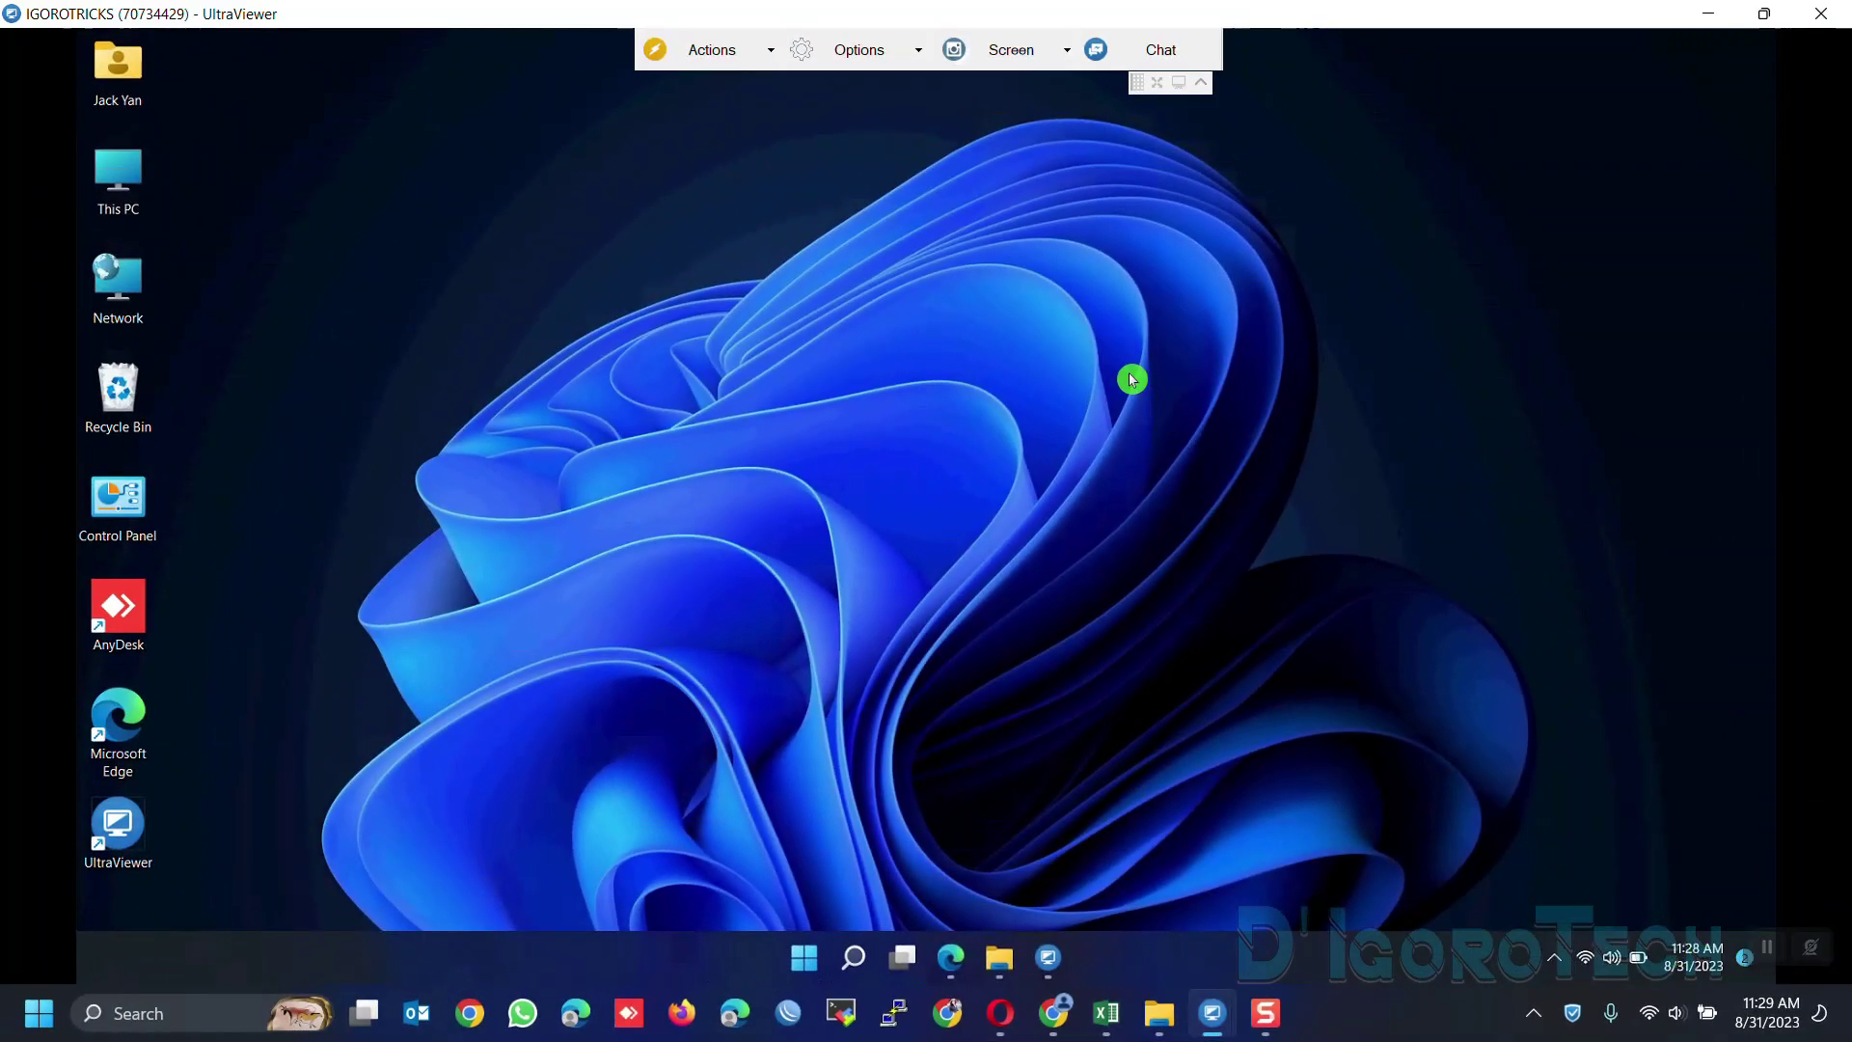
Capture the full remote screen, then try video recording and dismiss the licence notice
{"action": "left_click", "coordinate": [1032, 58]}
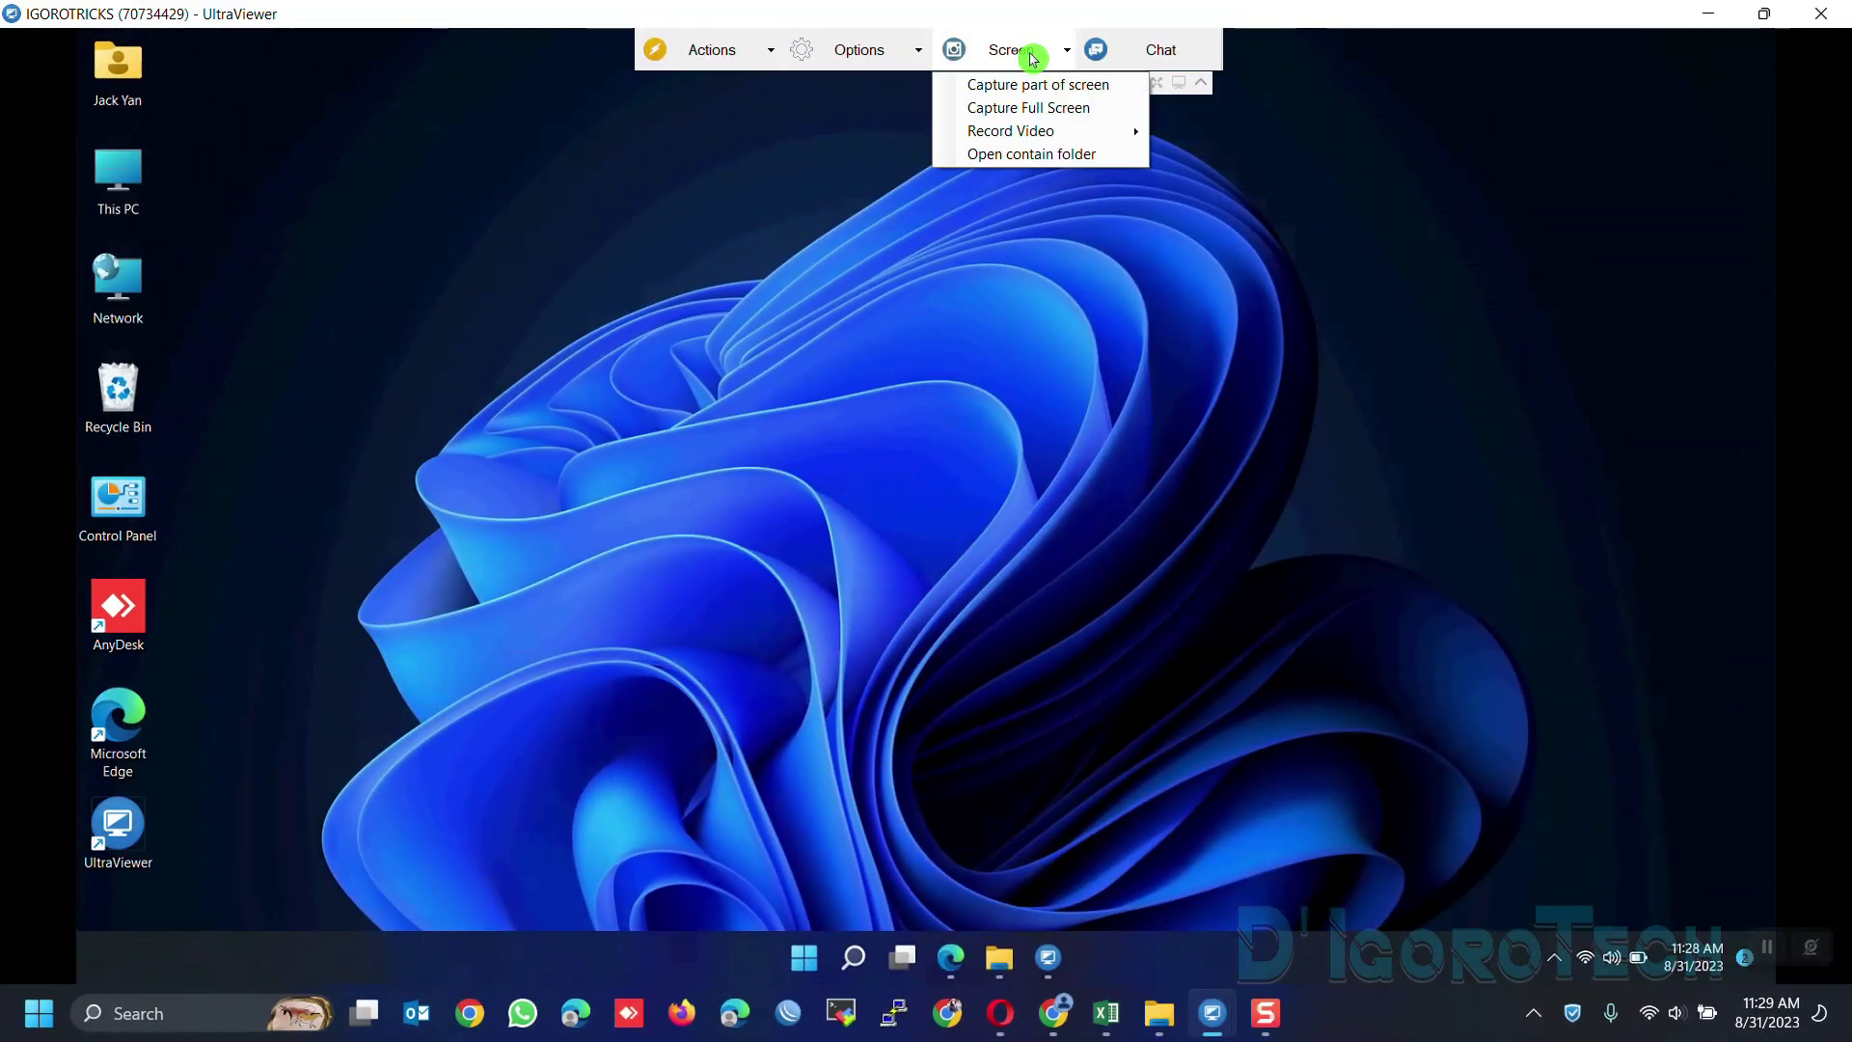
{"action": "left_click", "coordinate": [1019, 116]}
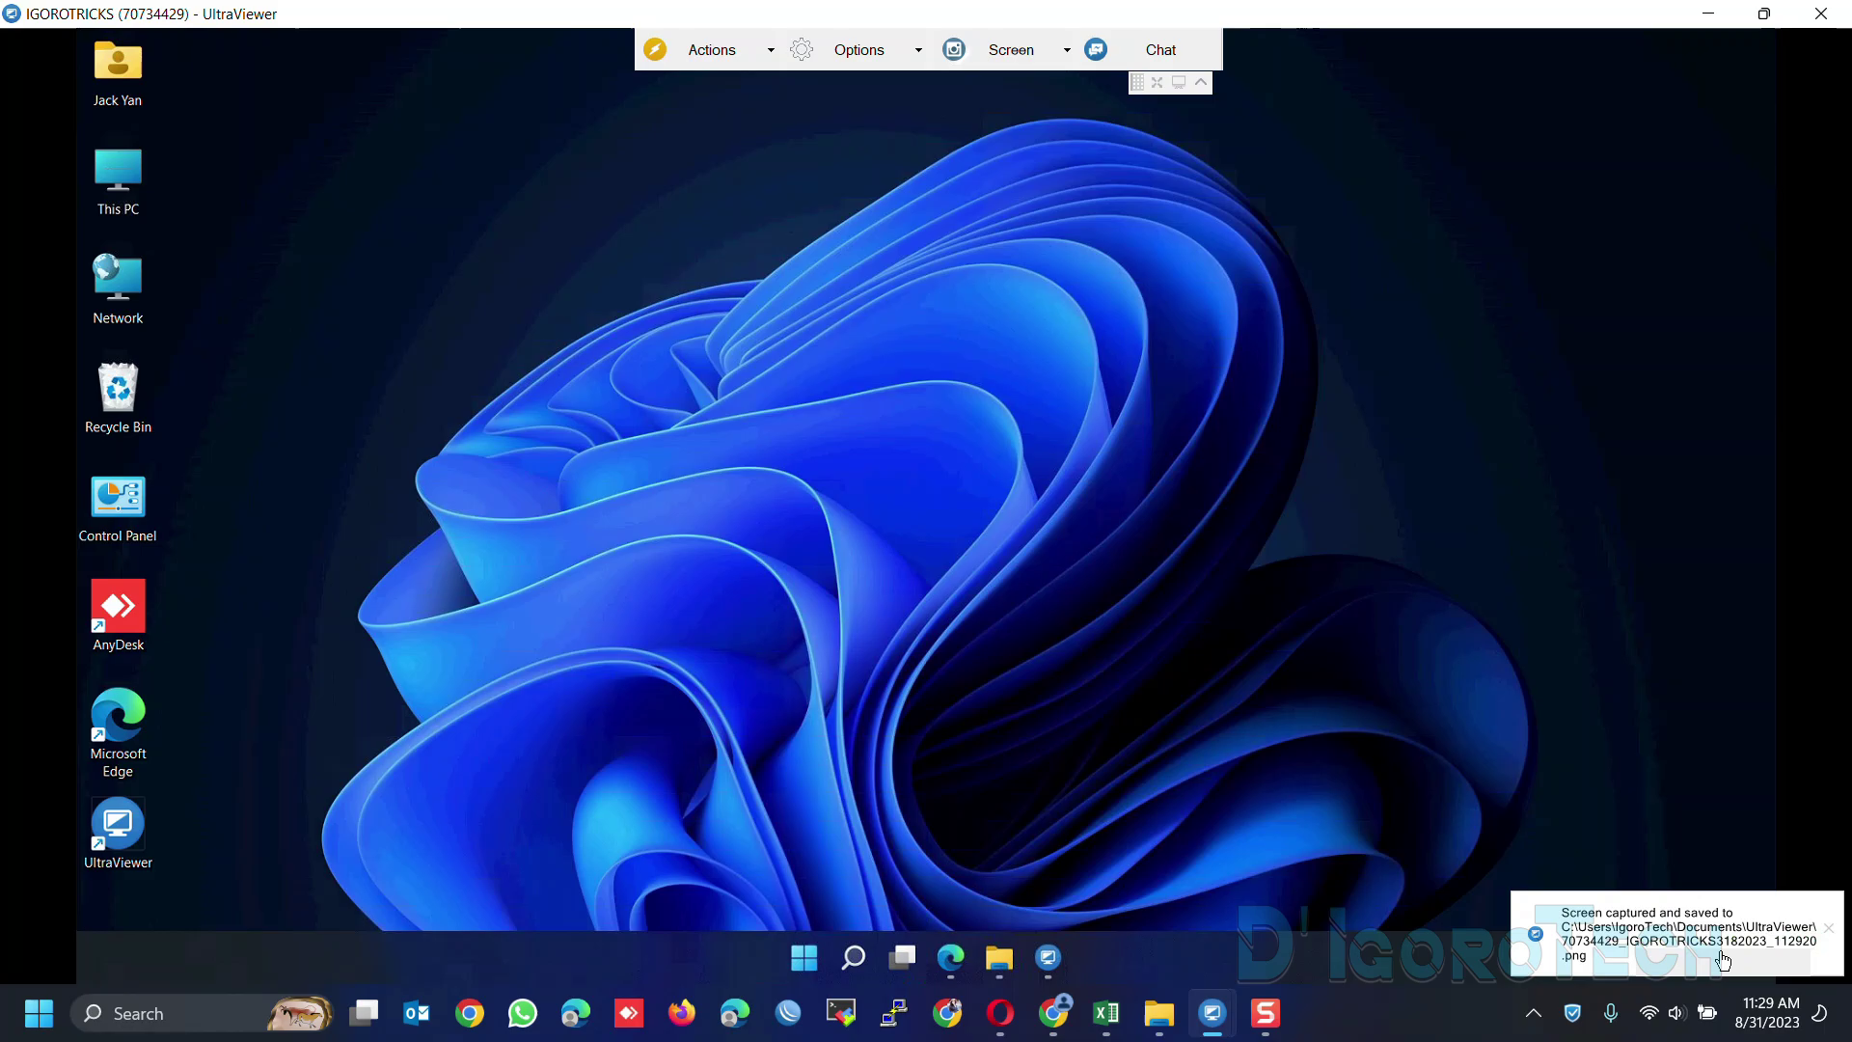
{"action": "left_click", "coordinate": [1019, 52]}
{"action": "mouse_move", "coordinate": [1043, 129]}
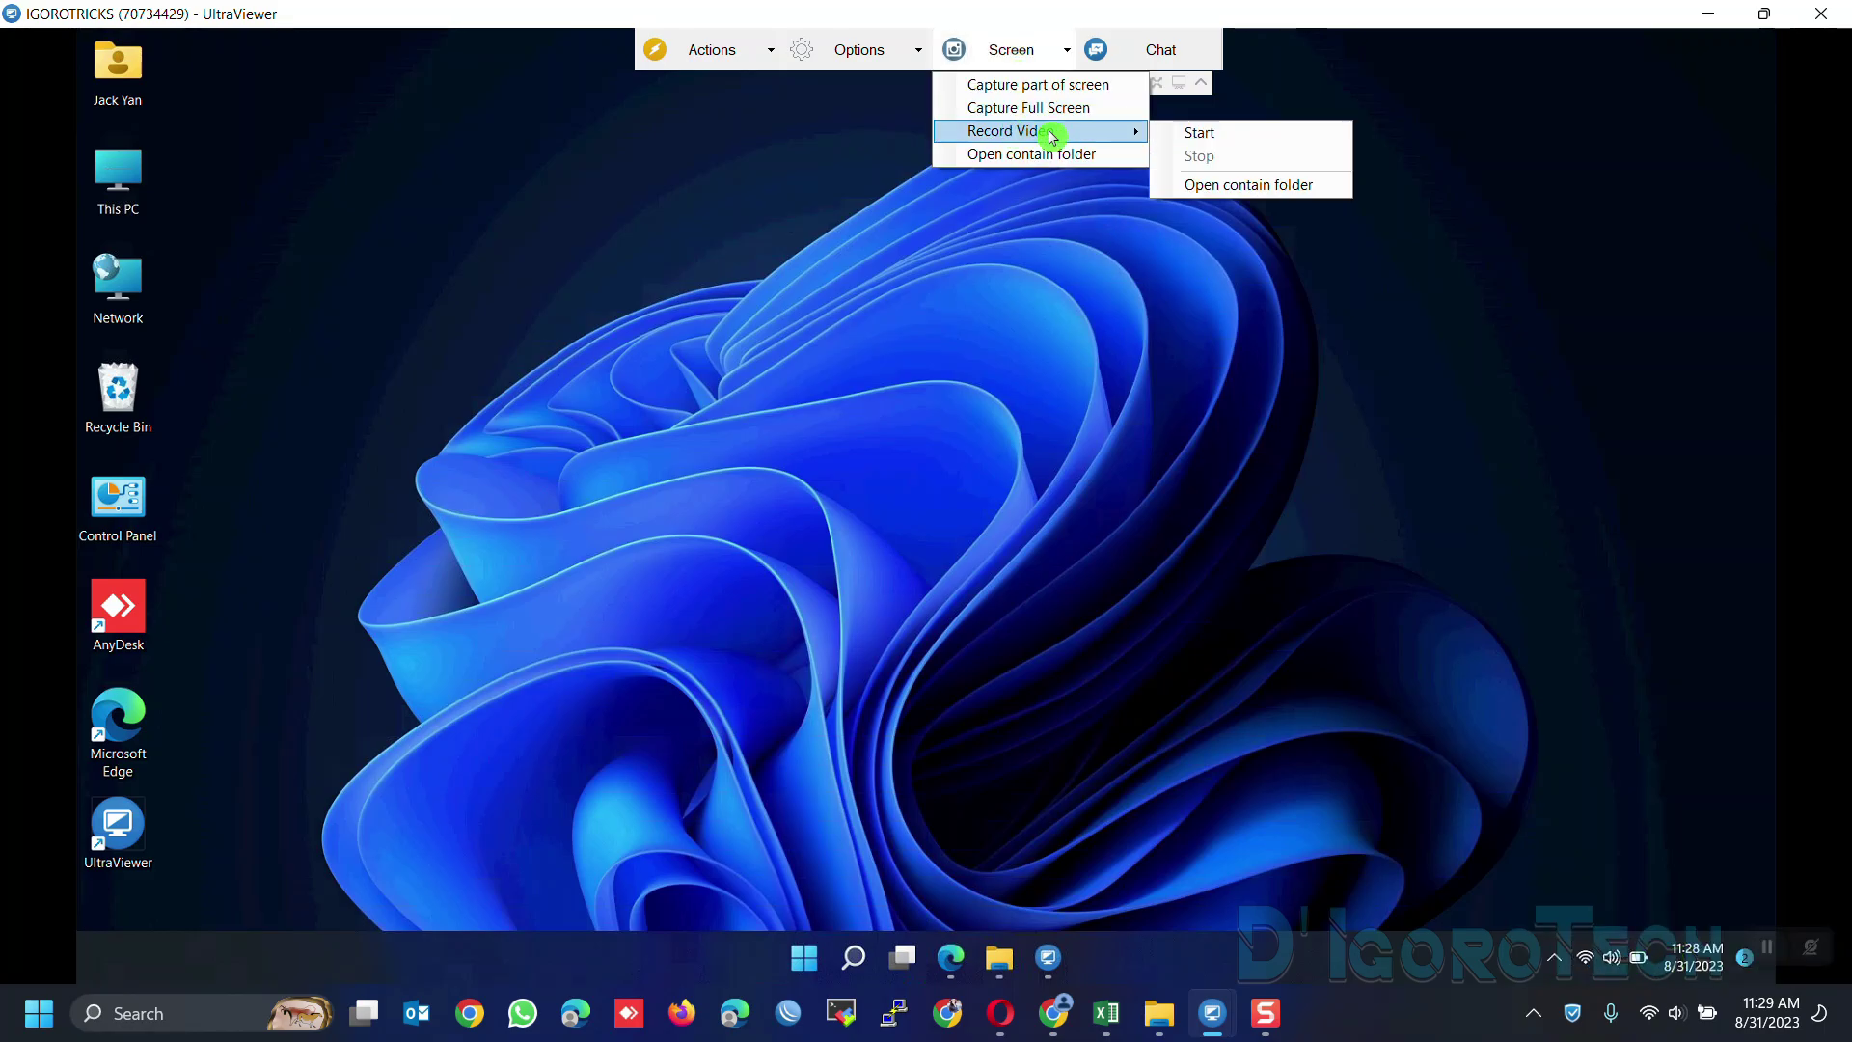
{"action": "left_click", "coordinate": [1218, 144]}
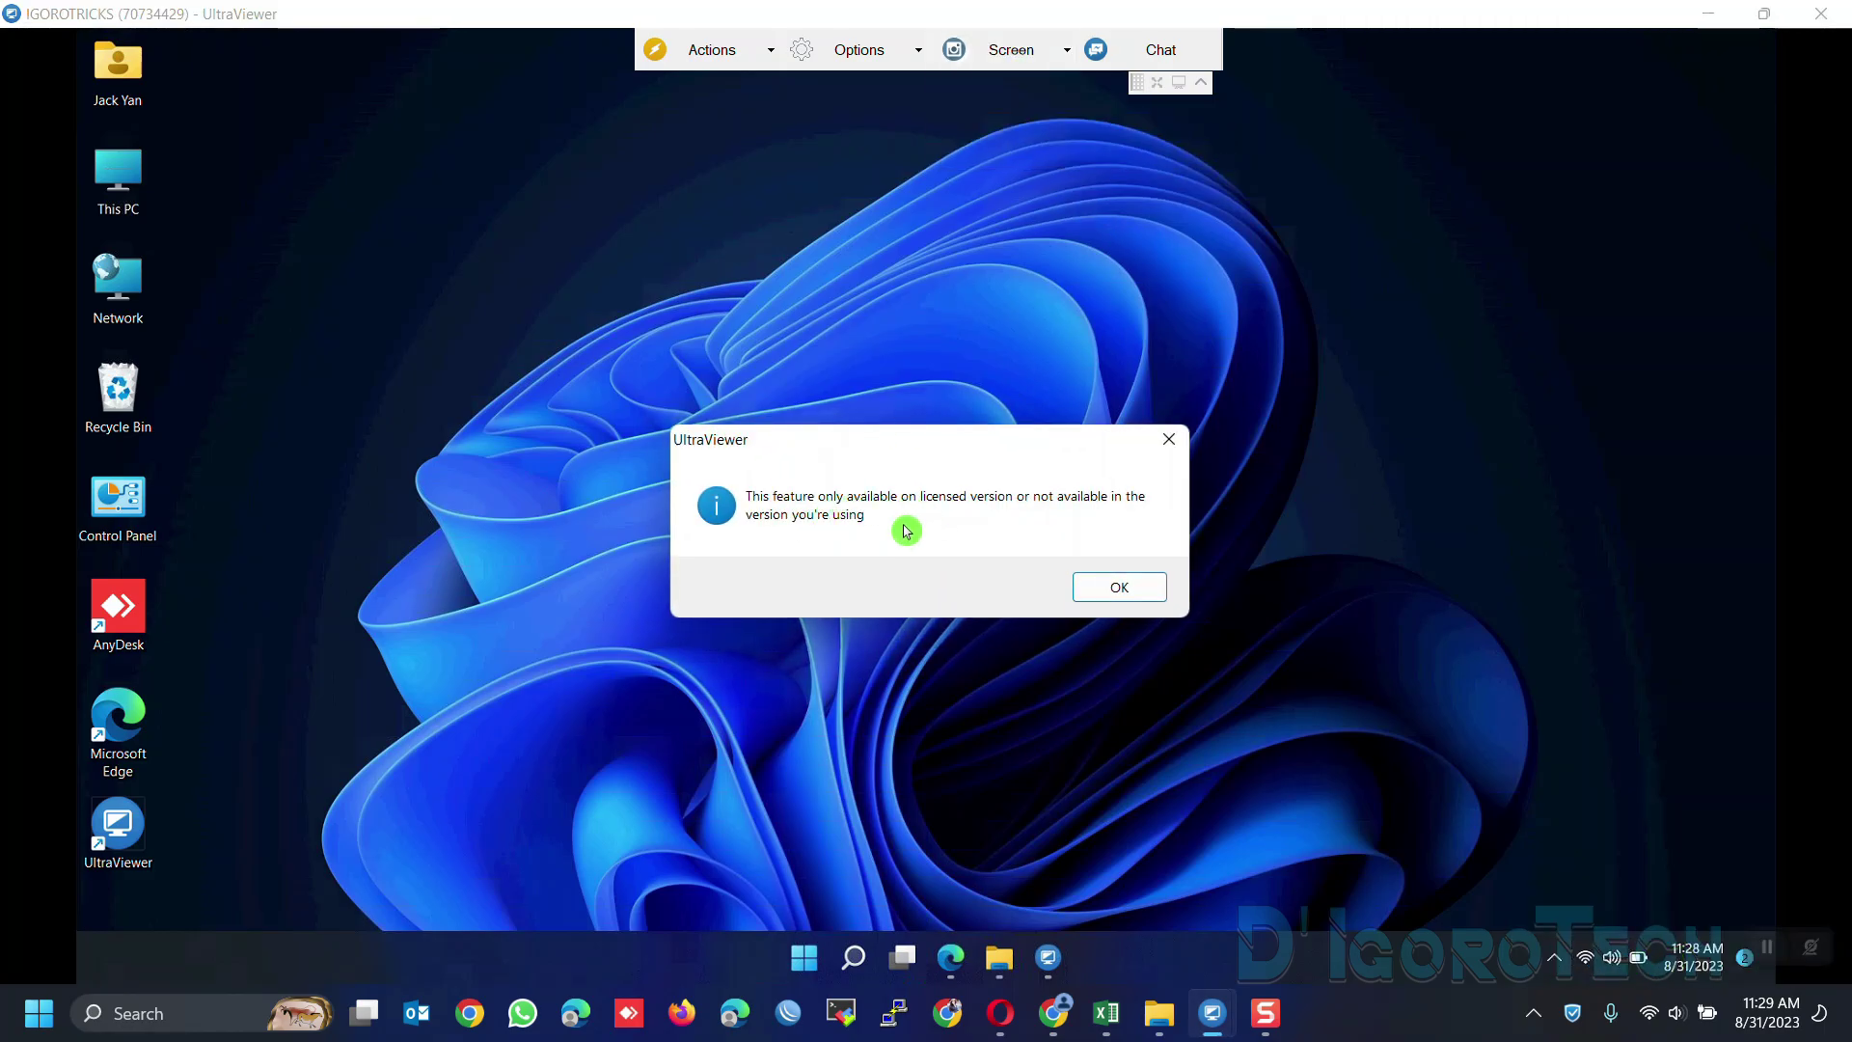
{"action": "left_click", "coordinate": [1073, 587]}
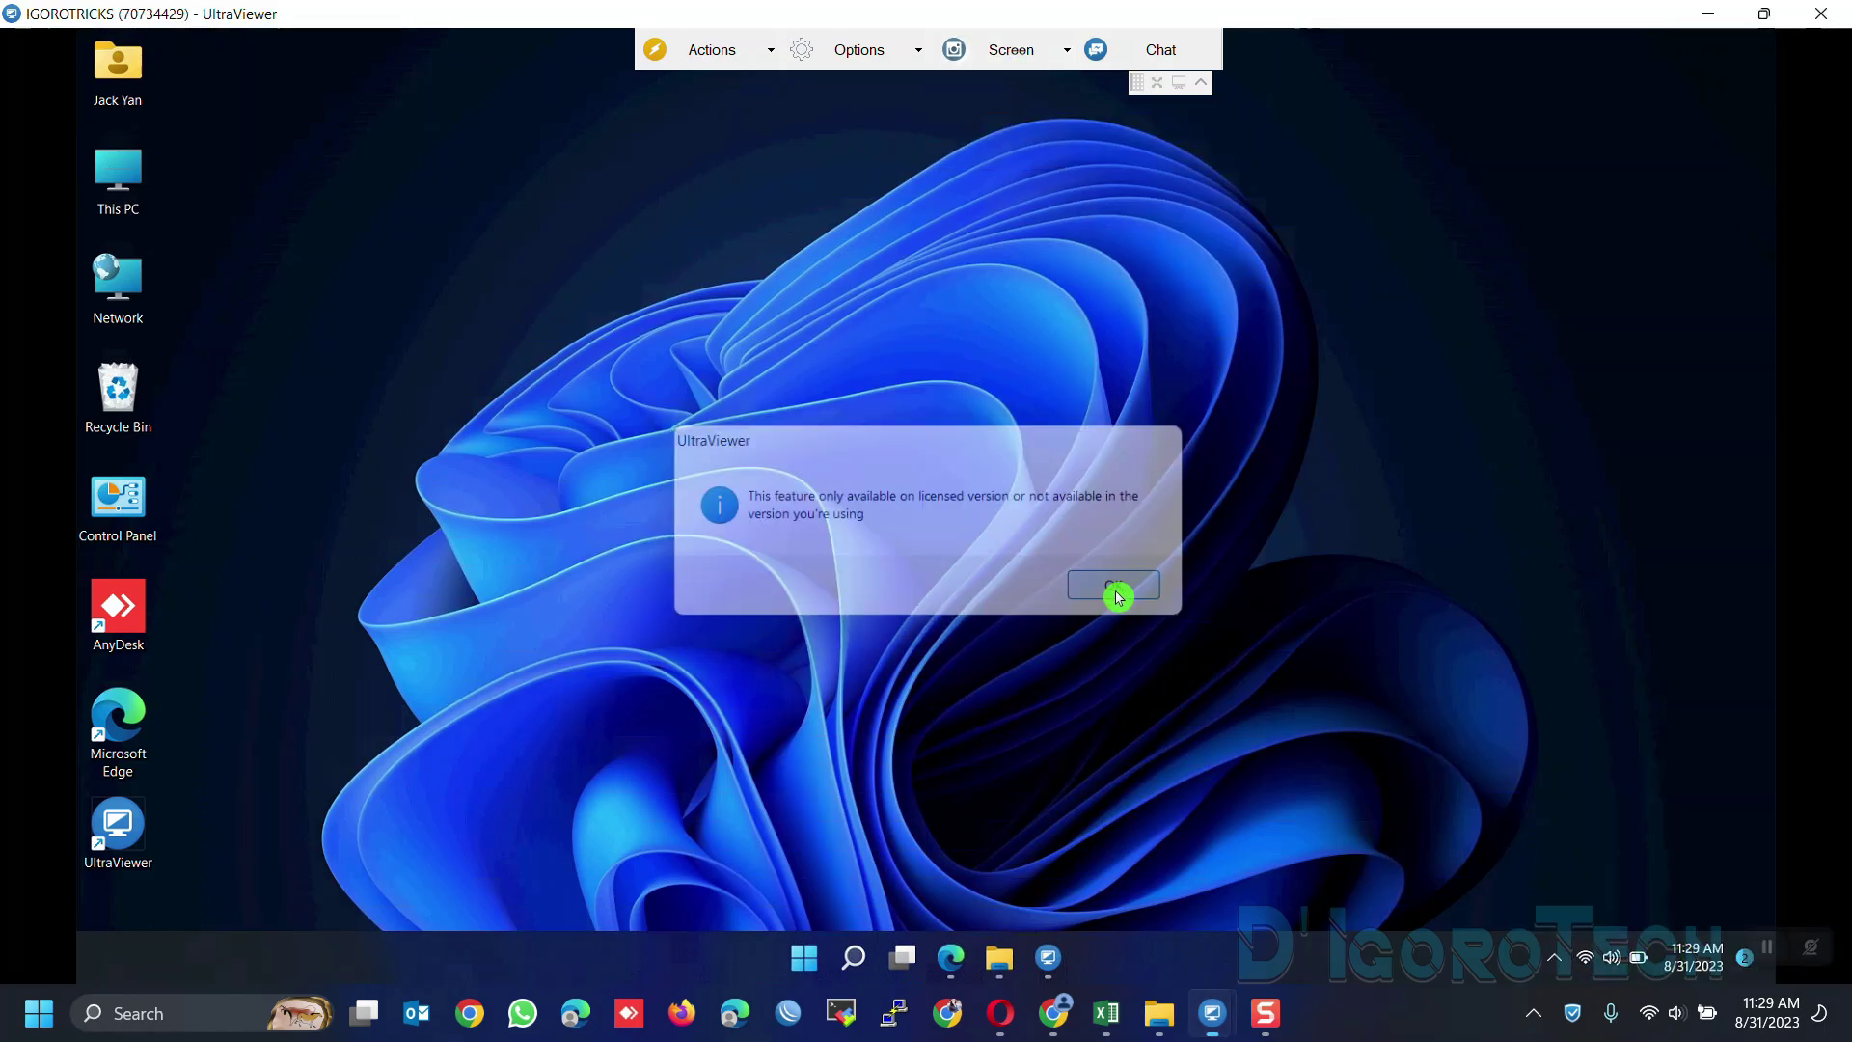
Open the screenshots folder and select the partial screenshot file
{"action": "left_click", "coordinate": [1012, 49]}
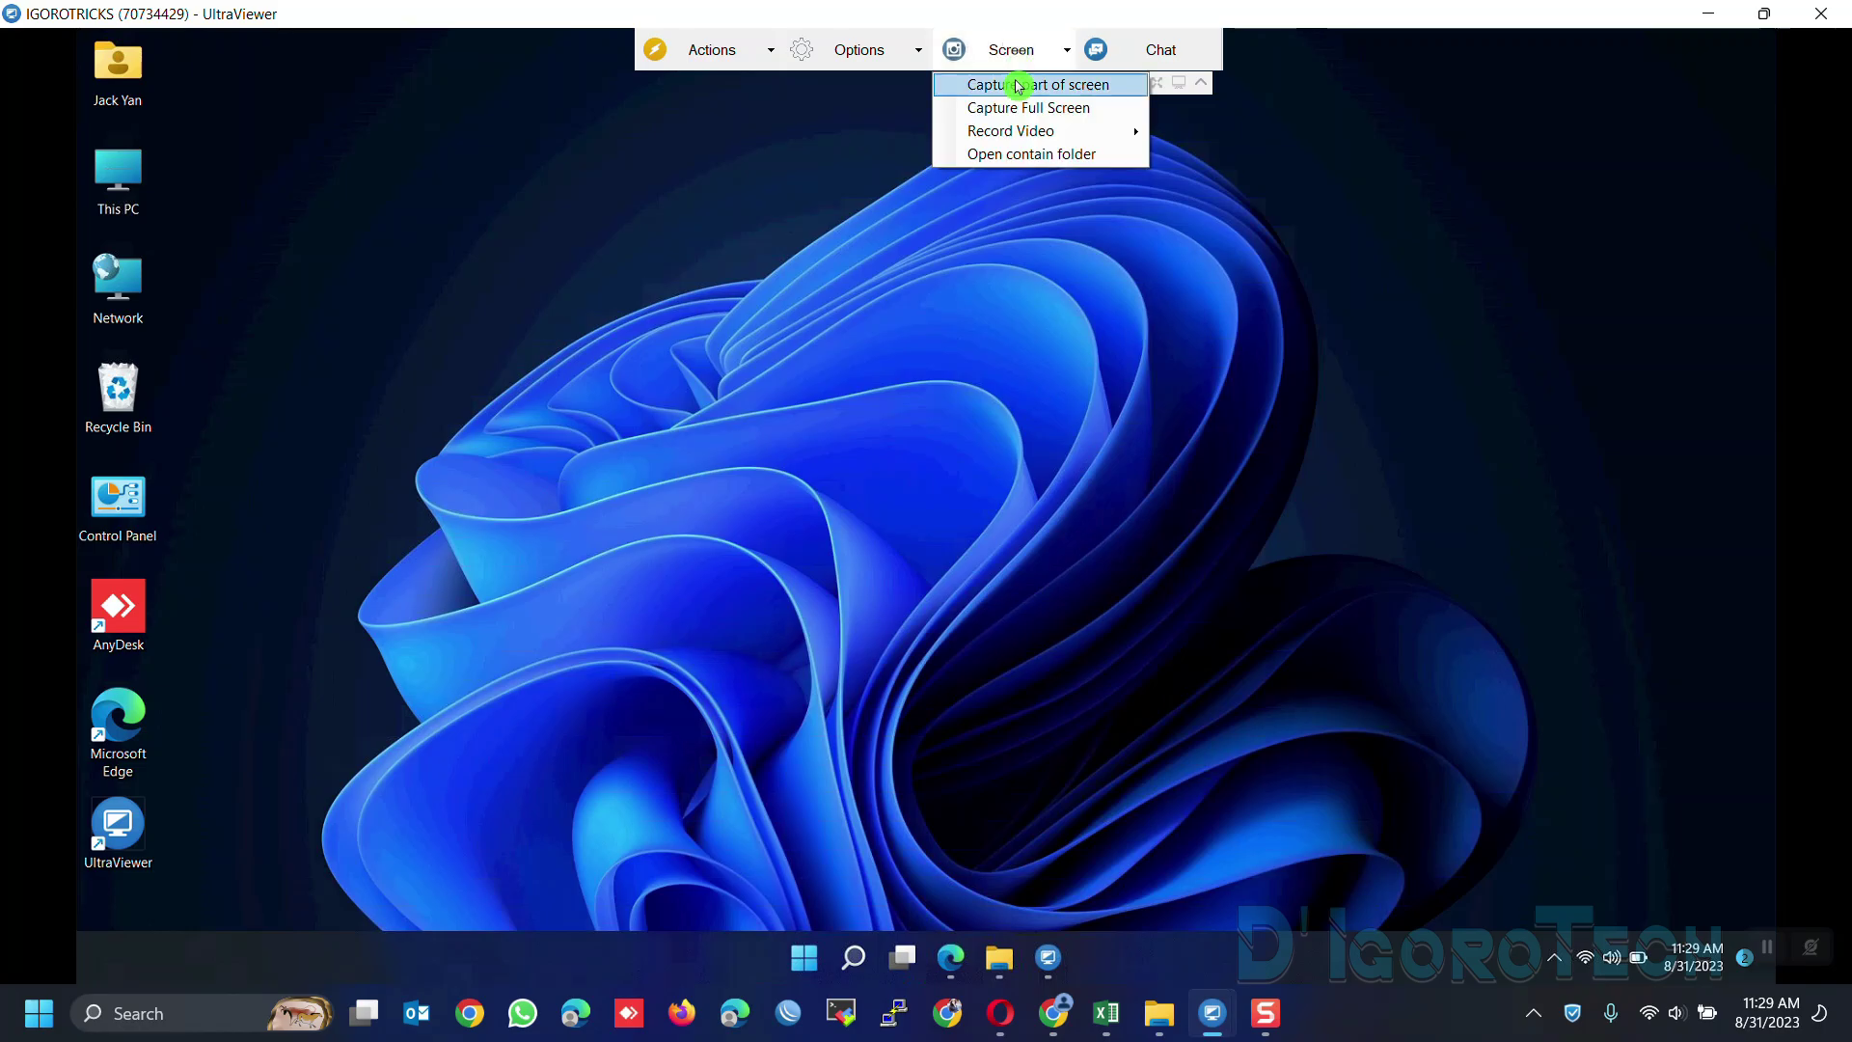
{"action": "left_click", "coordinate": [1027, 157]}
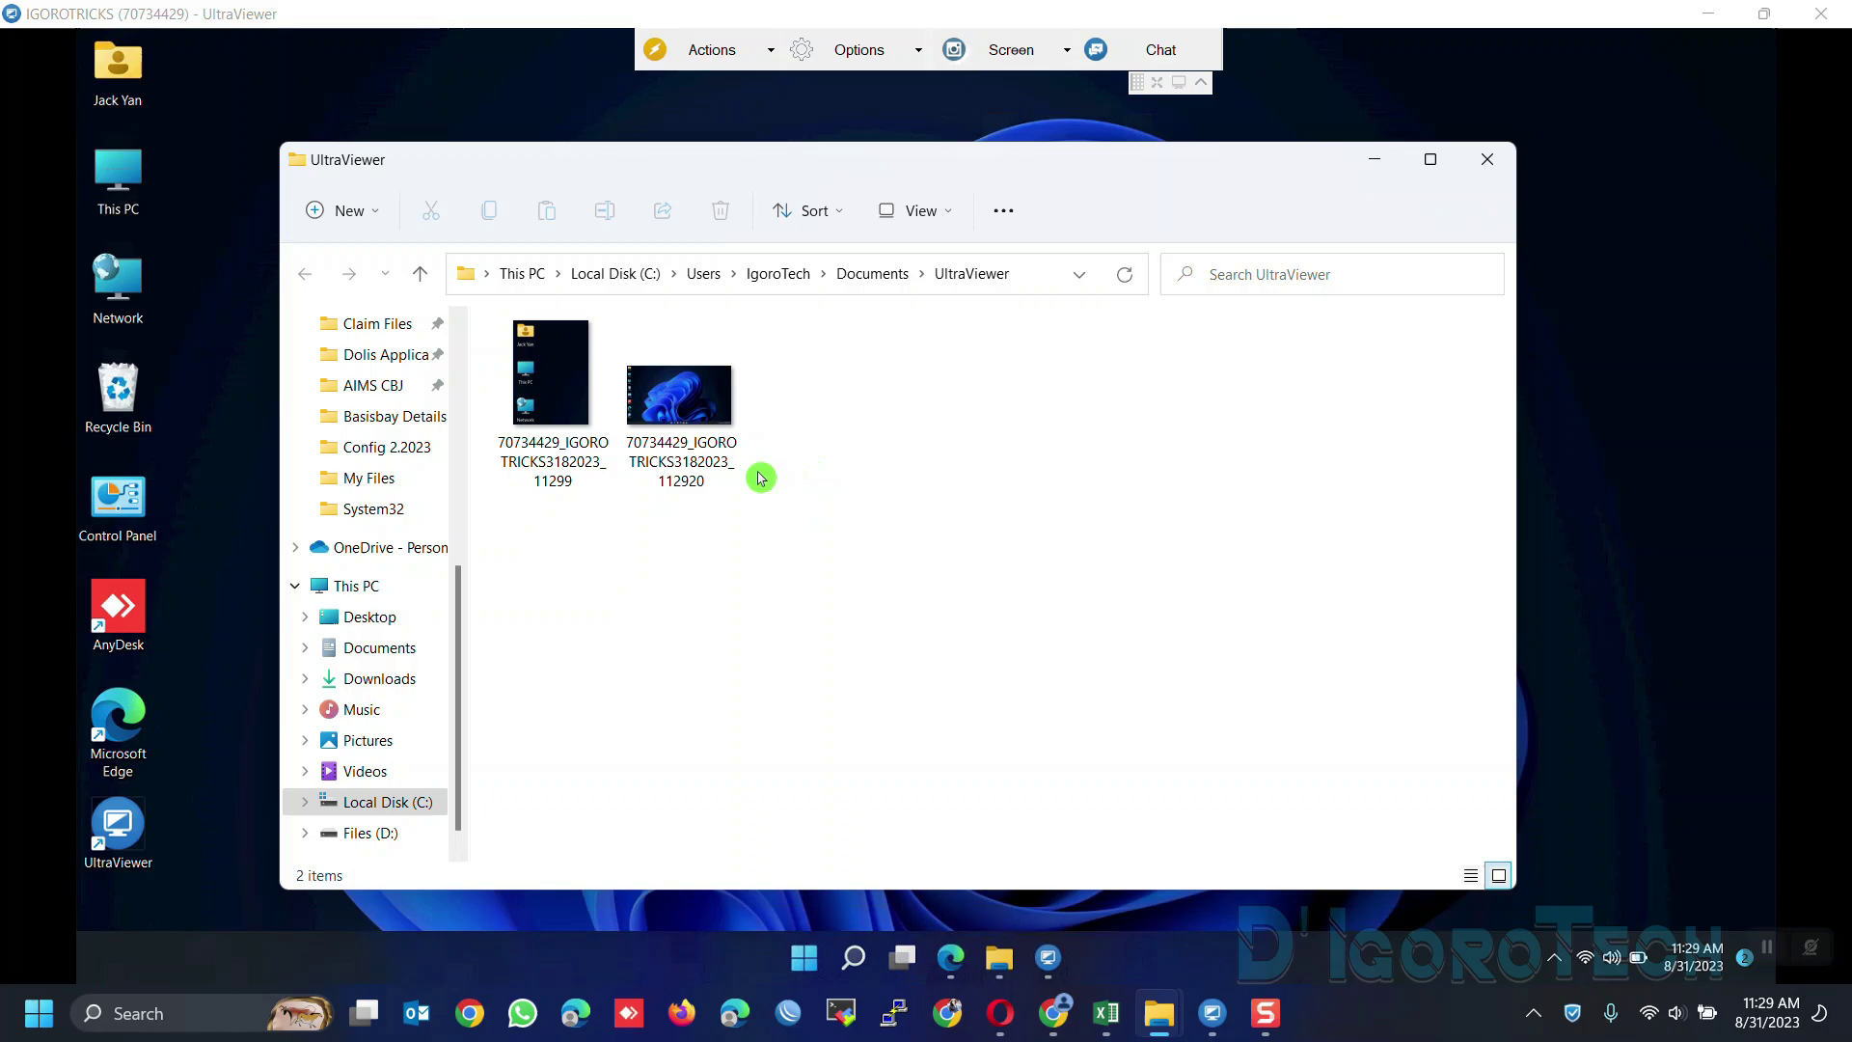
{"action": "left_click", "coordinate": [555, 408]}
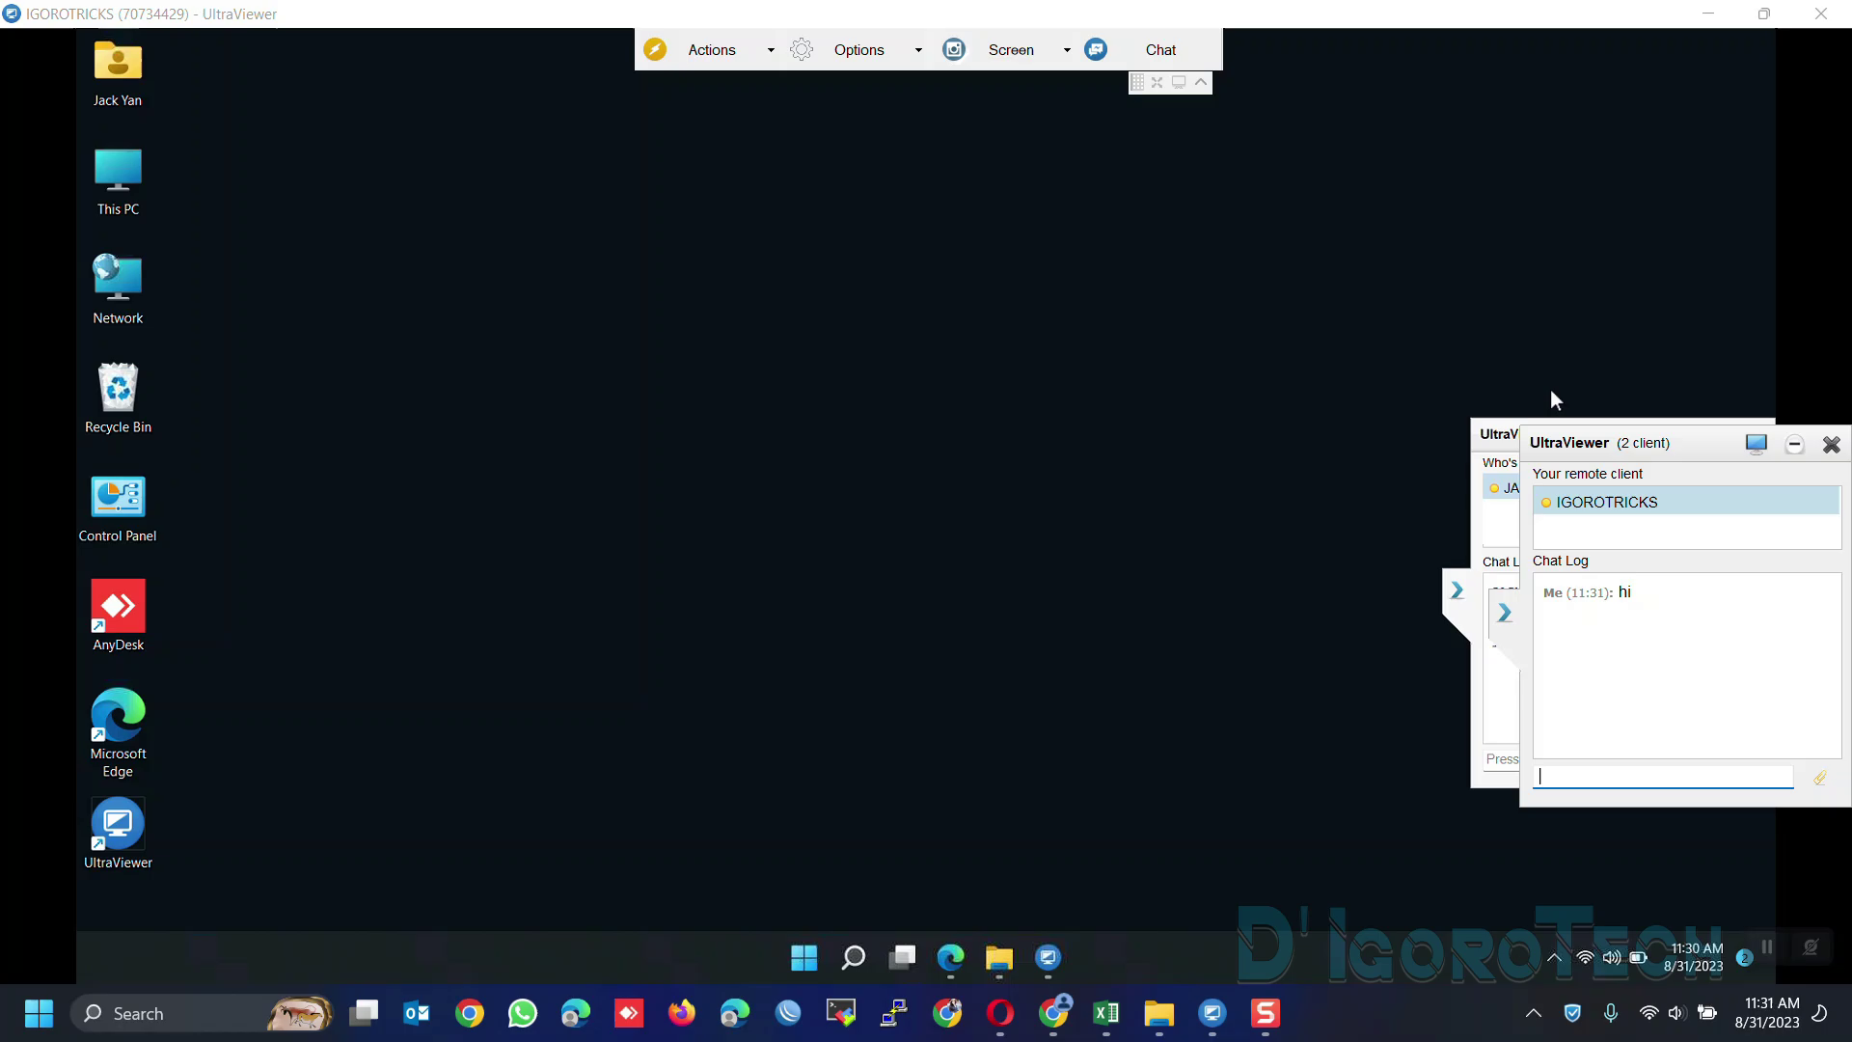
Restore the session window and send 'hello' in the chat
{"action": "left_click", "coordinate": [1764, 13]}
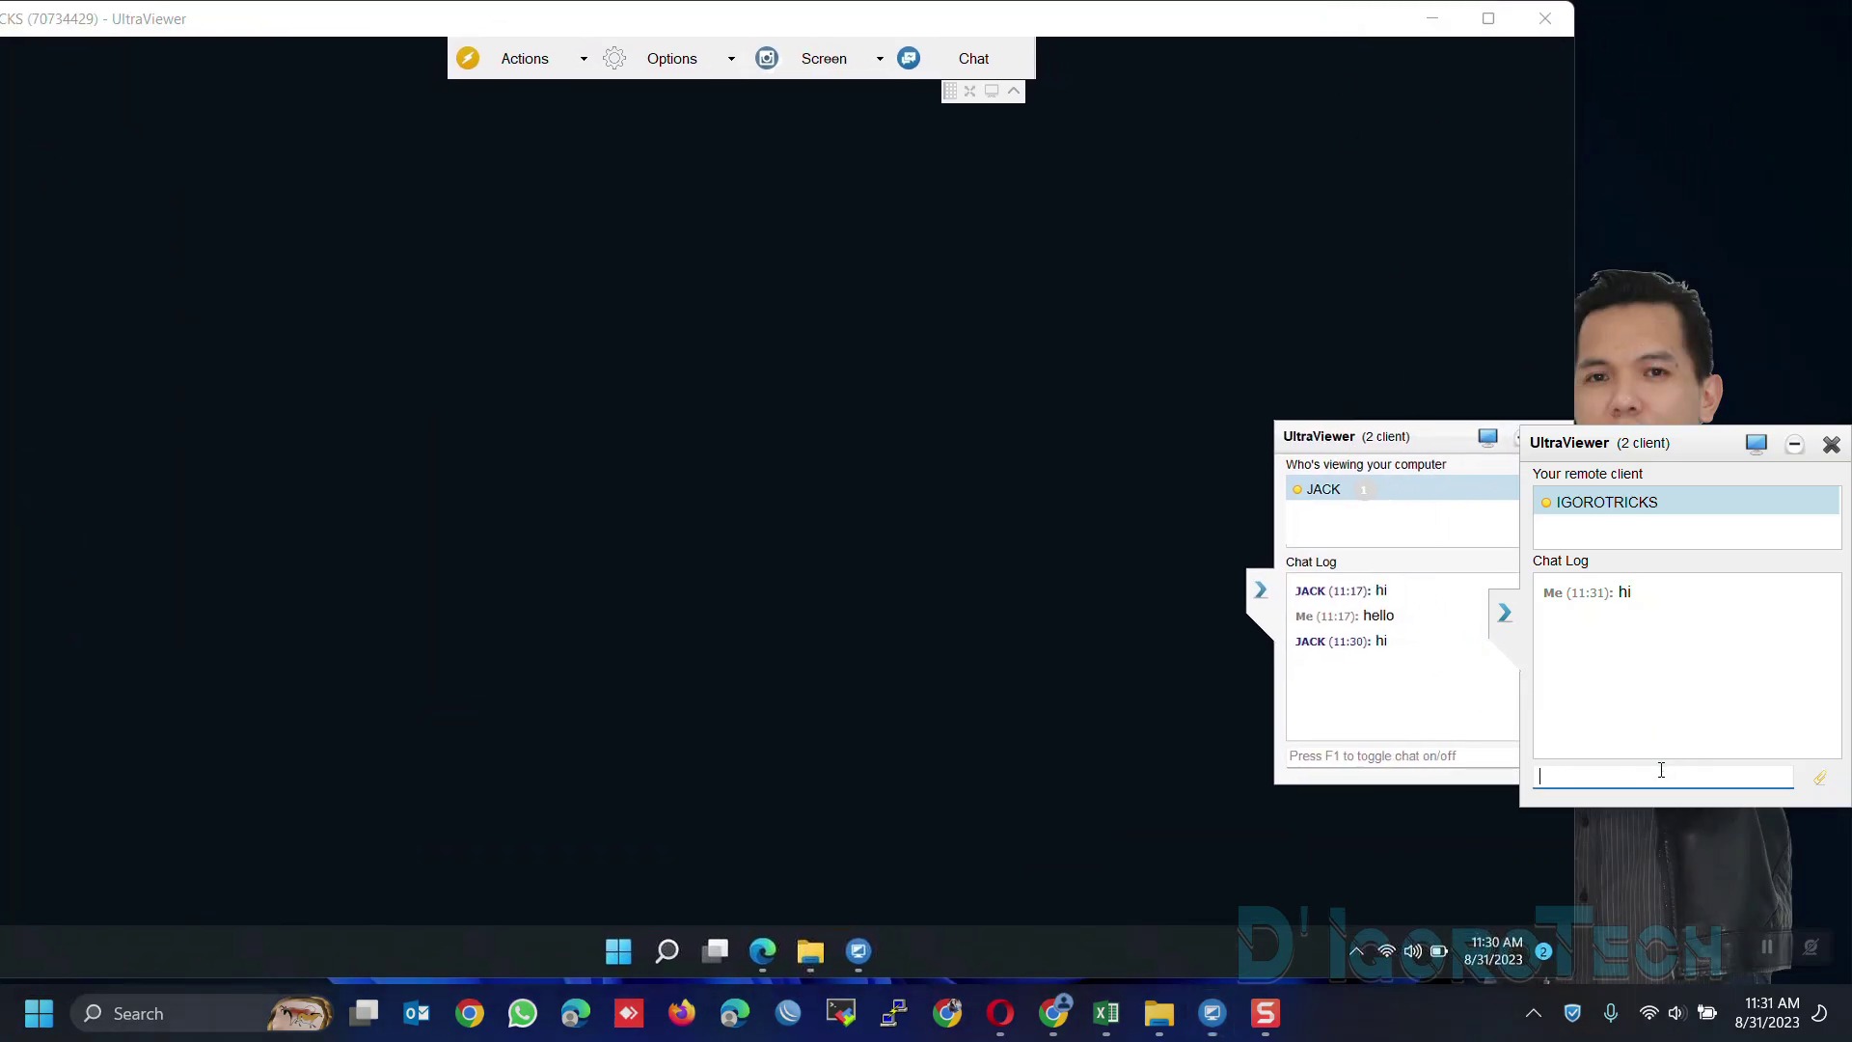
{"action": "left_click", "coordinate": [1451, 754]}
{"action": "type", "text": "h"}
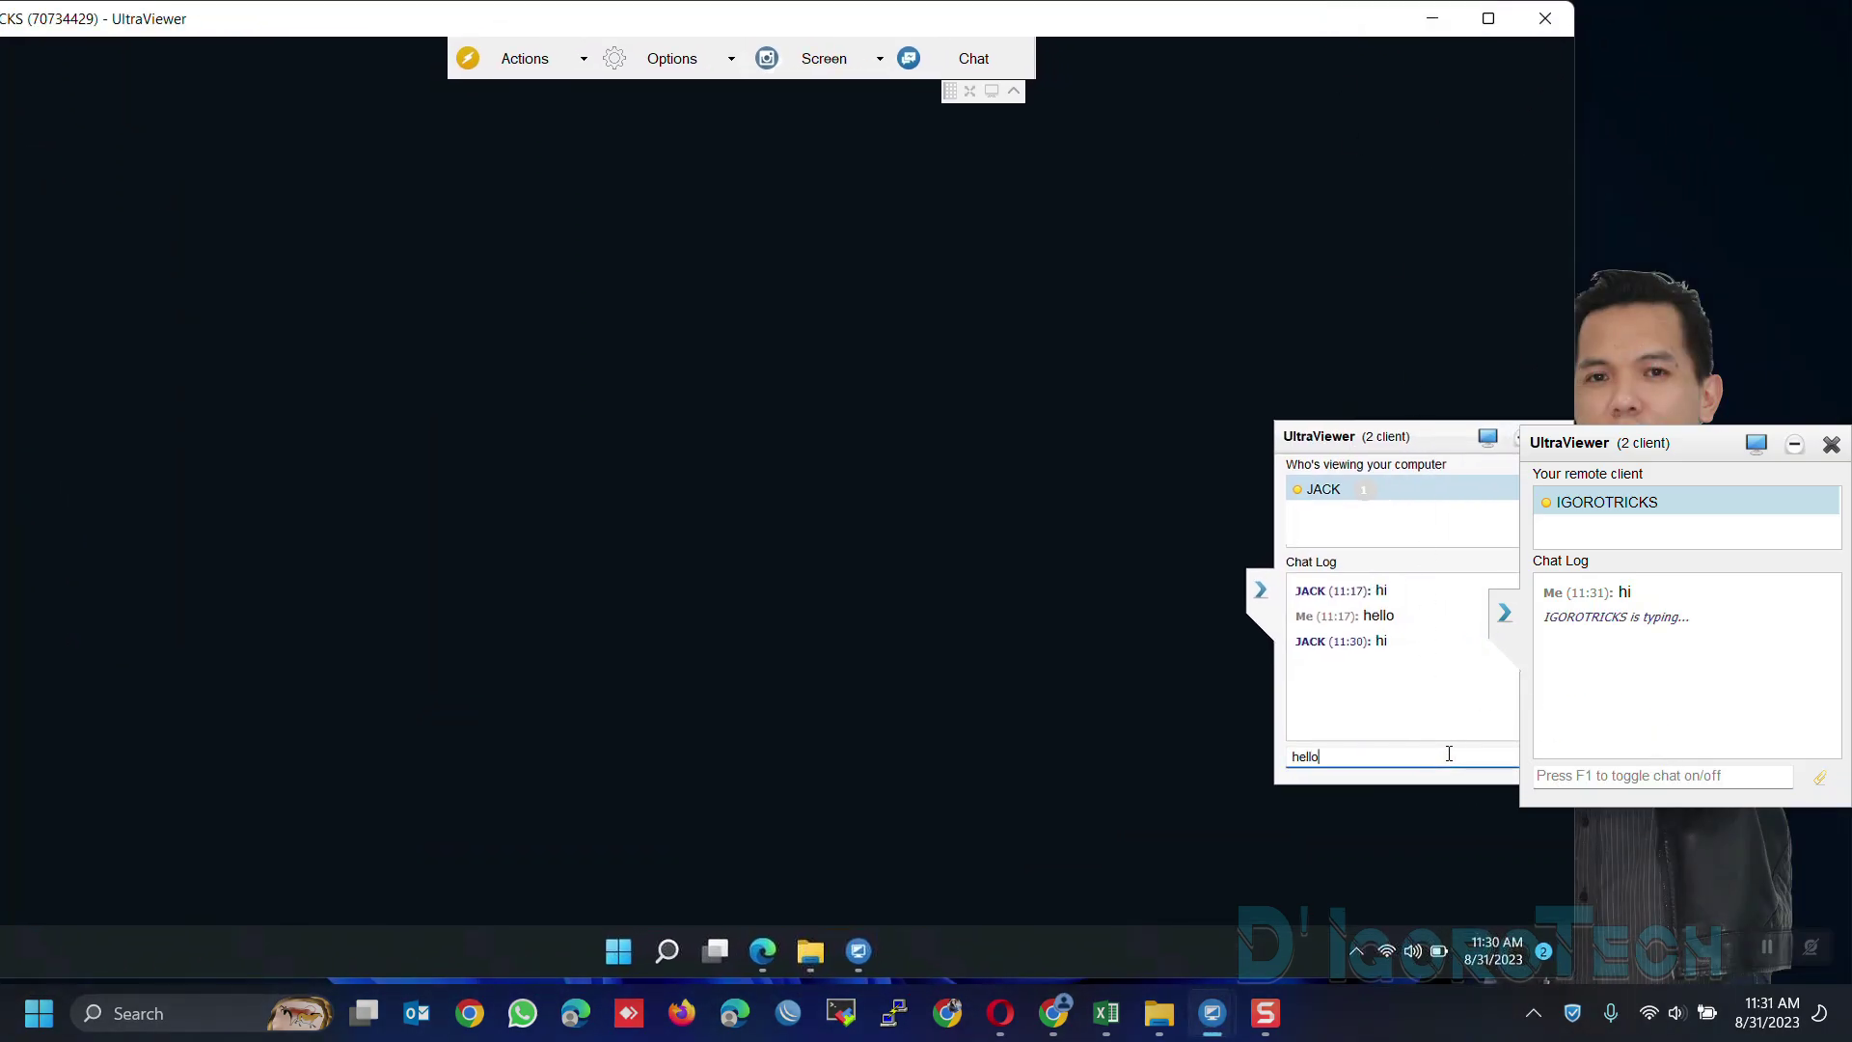
{"action": "type", "text": "ello"}
{"action": "key", "text": "Return"}
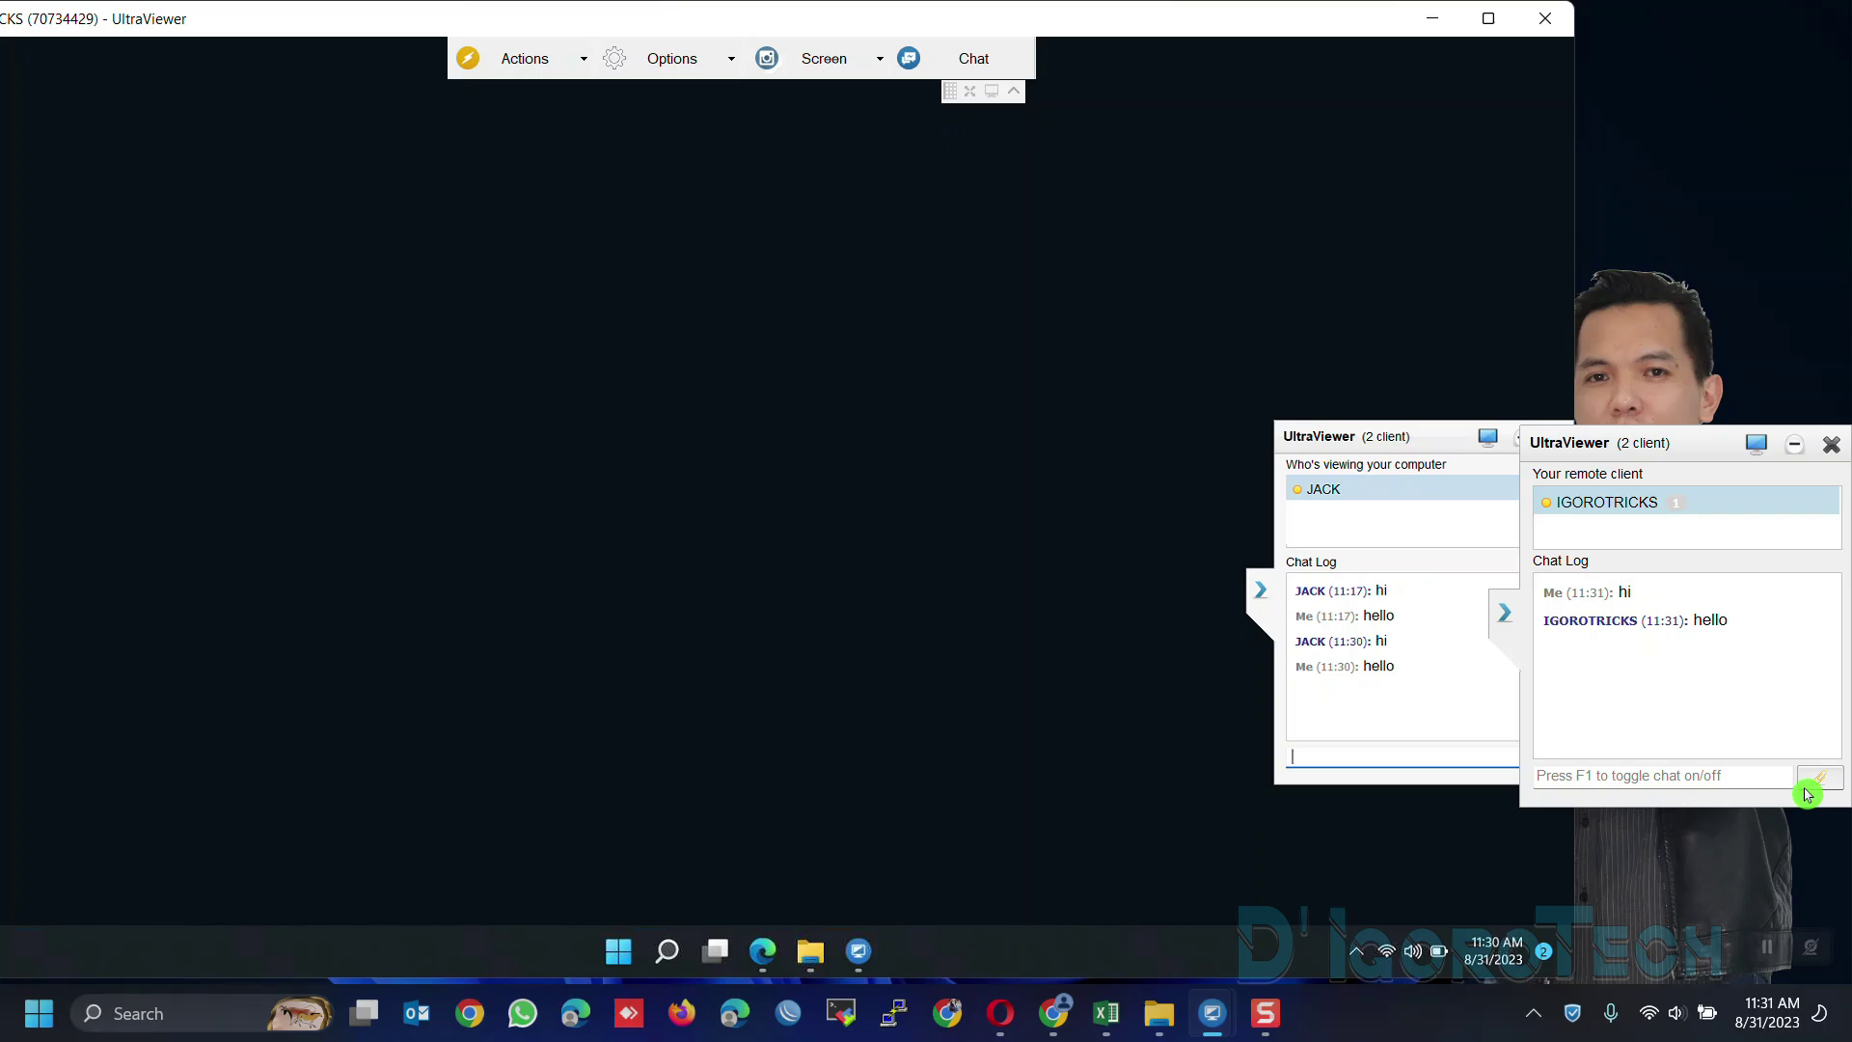
Browse the Desktop folder in the chat attachment picker
{"action": "left_click", "coordinate": [1826, 791]}
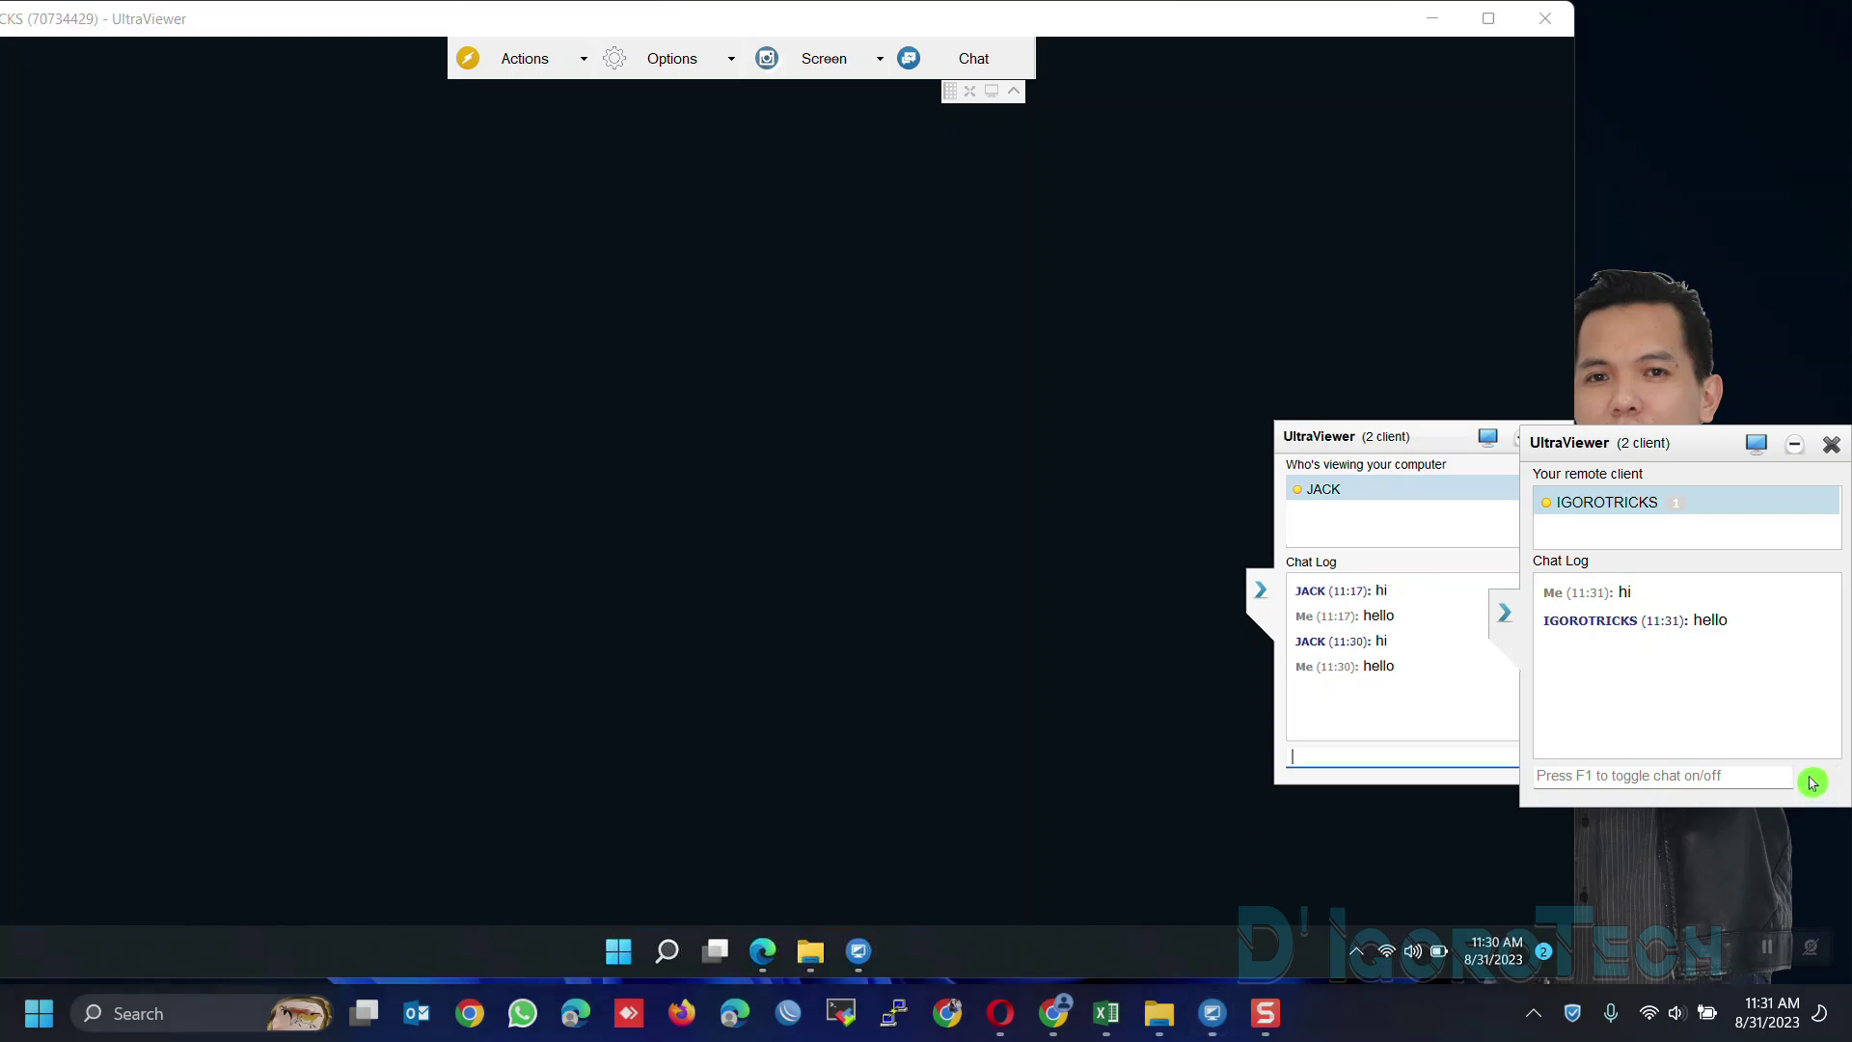
{"action": "left_click", "coordinate": [1056, 569]}
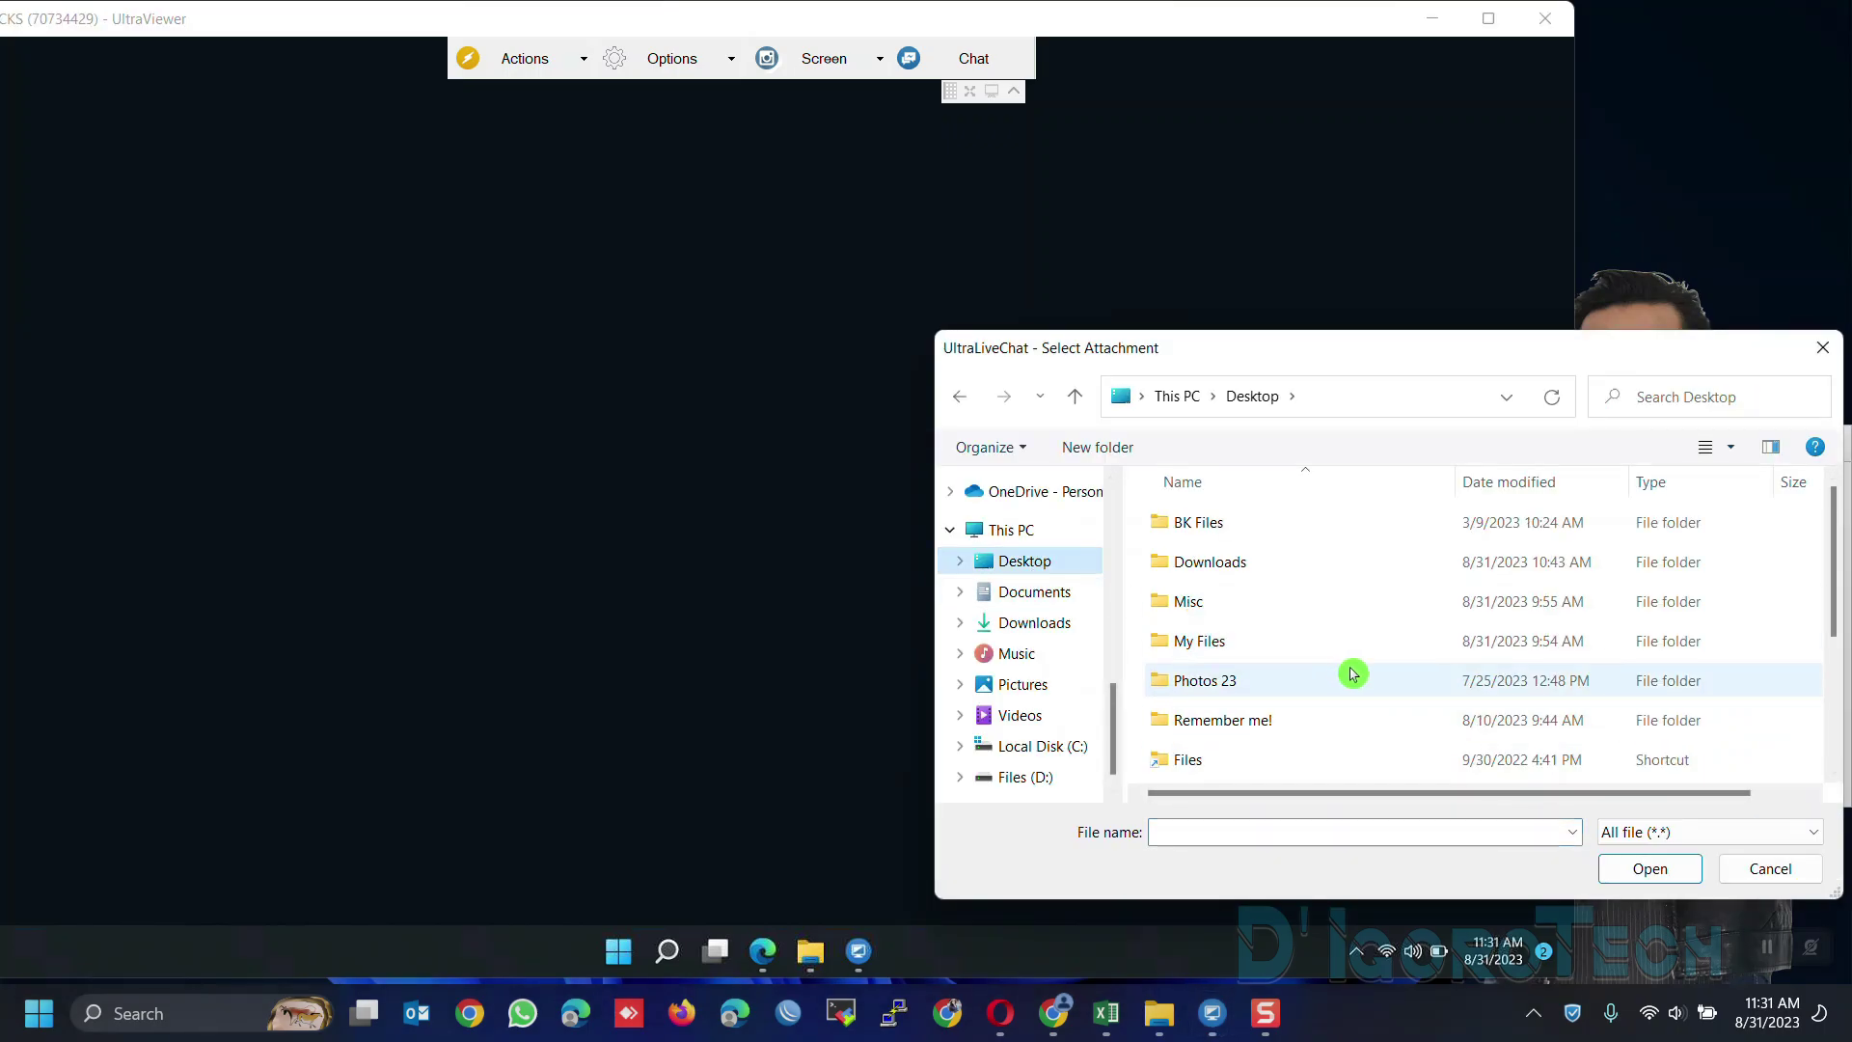
{"action": "scroll", "coordinate": [1562, 707], "scroll_direction": "down", "scroll_amount": 2}
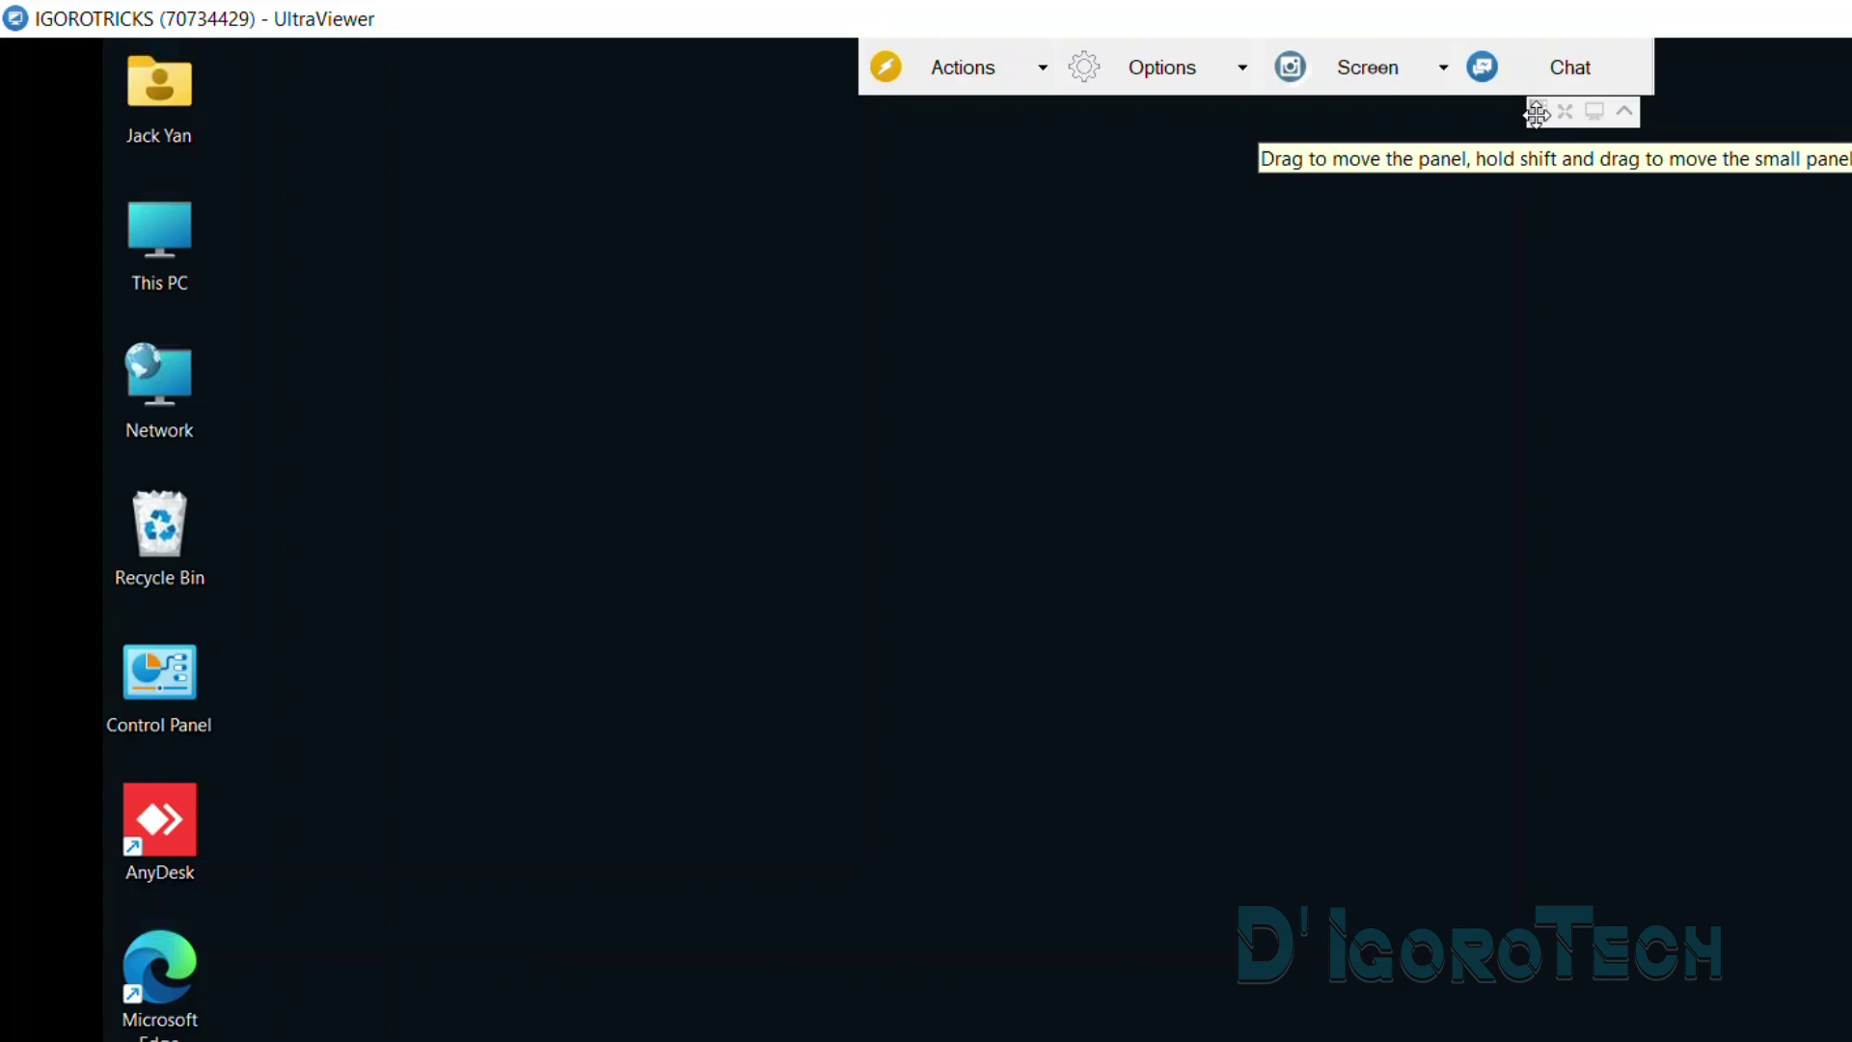
Move the toolbar, go full screen, hide and restore the toolbar, then exit full screen
{"action": "left_click_drag", "start_coordinate": [1537, 111], "coordinate": [1607, 147]}
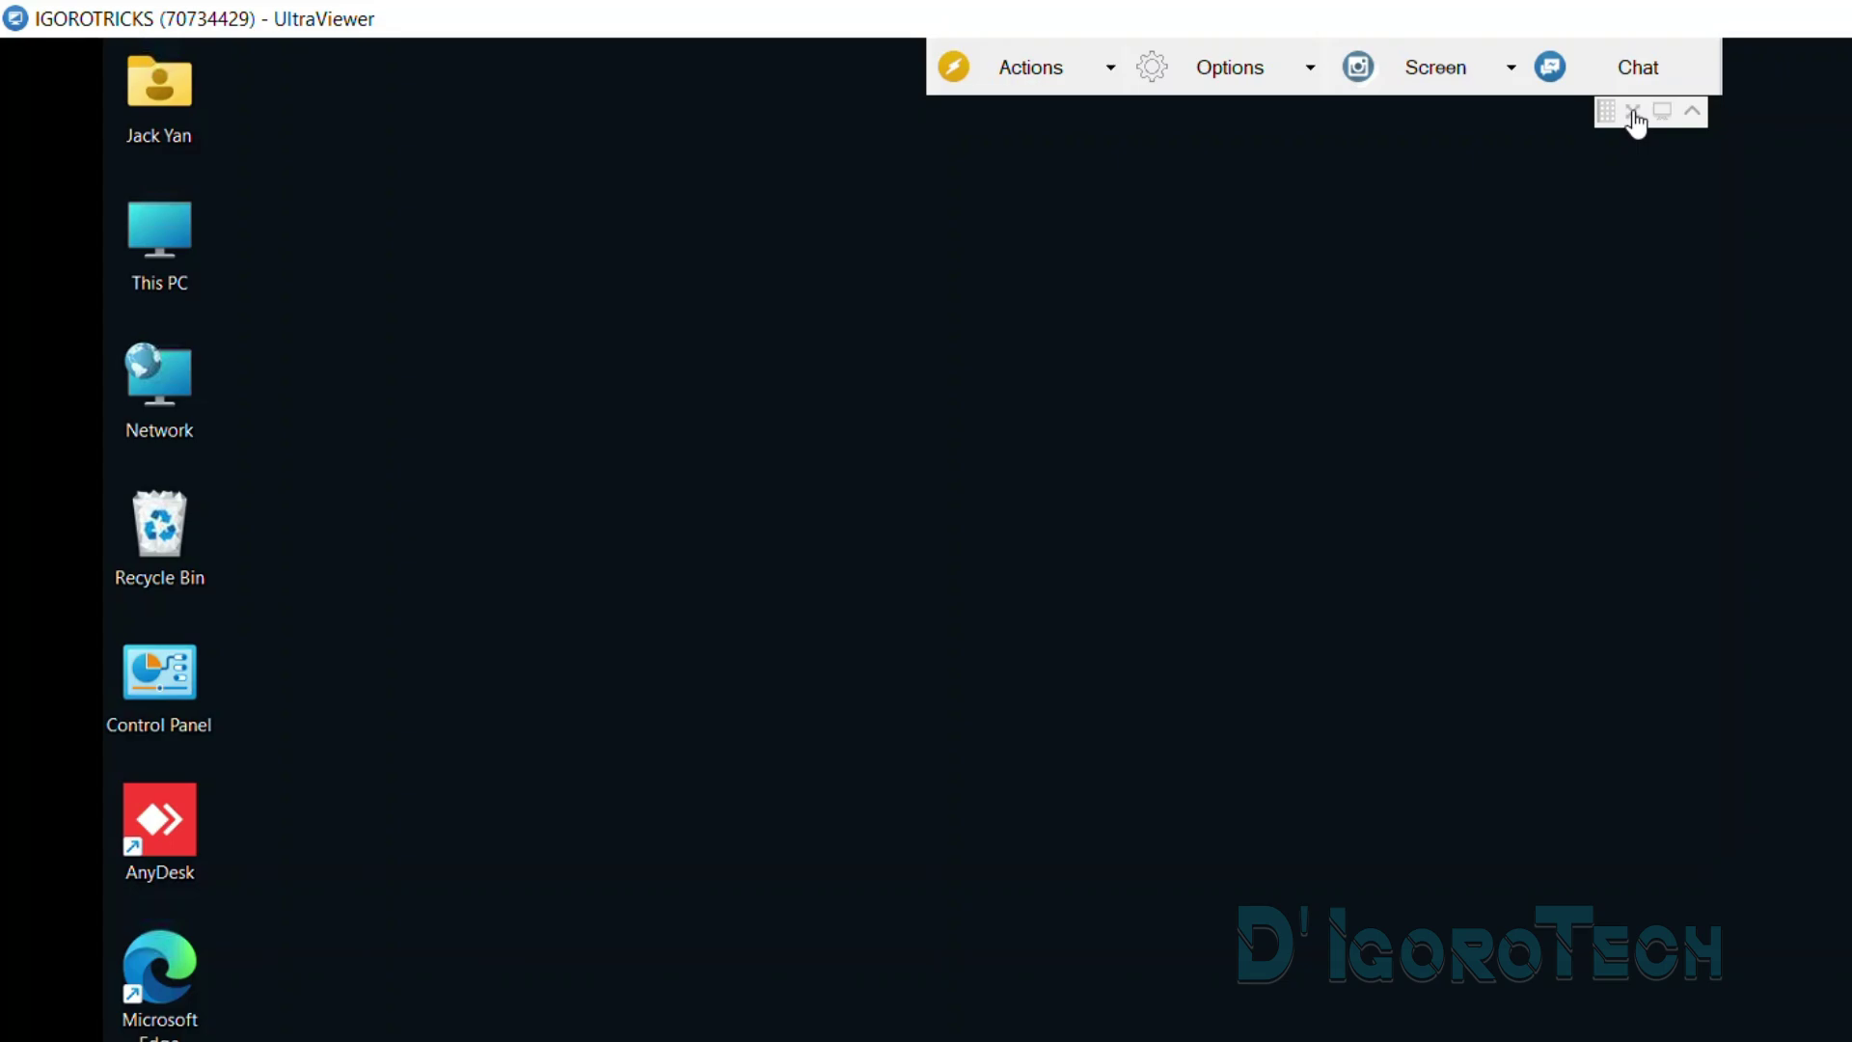
{"action": "left_click", "coordinate": [1636, 124]}
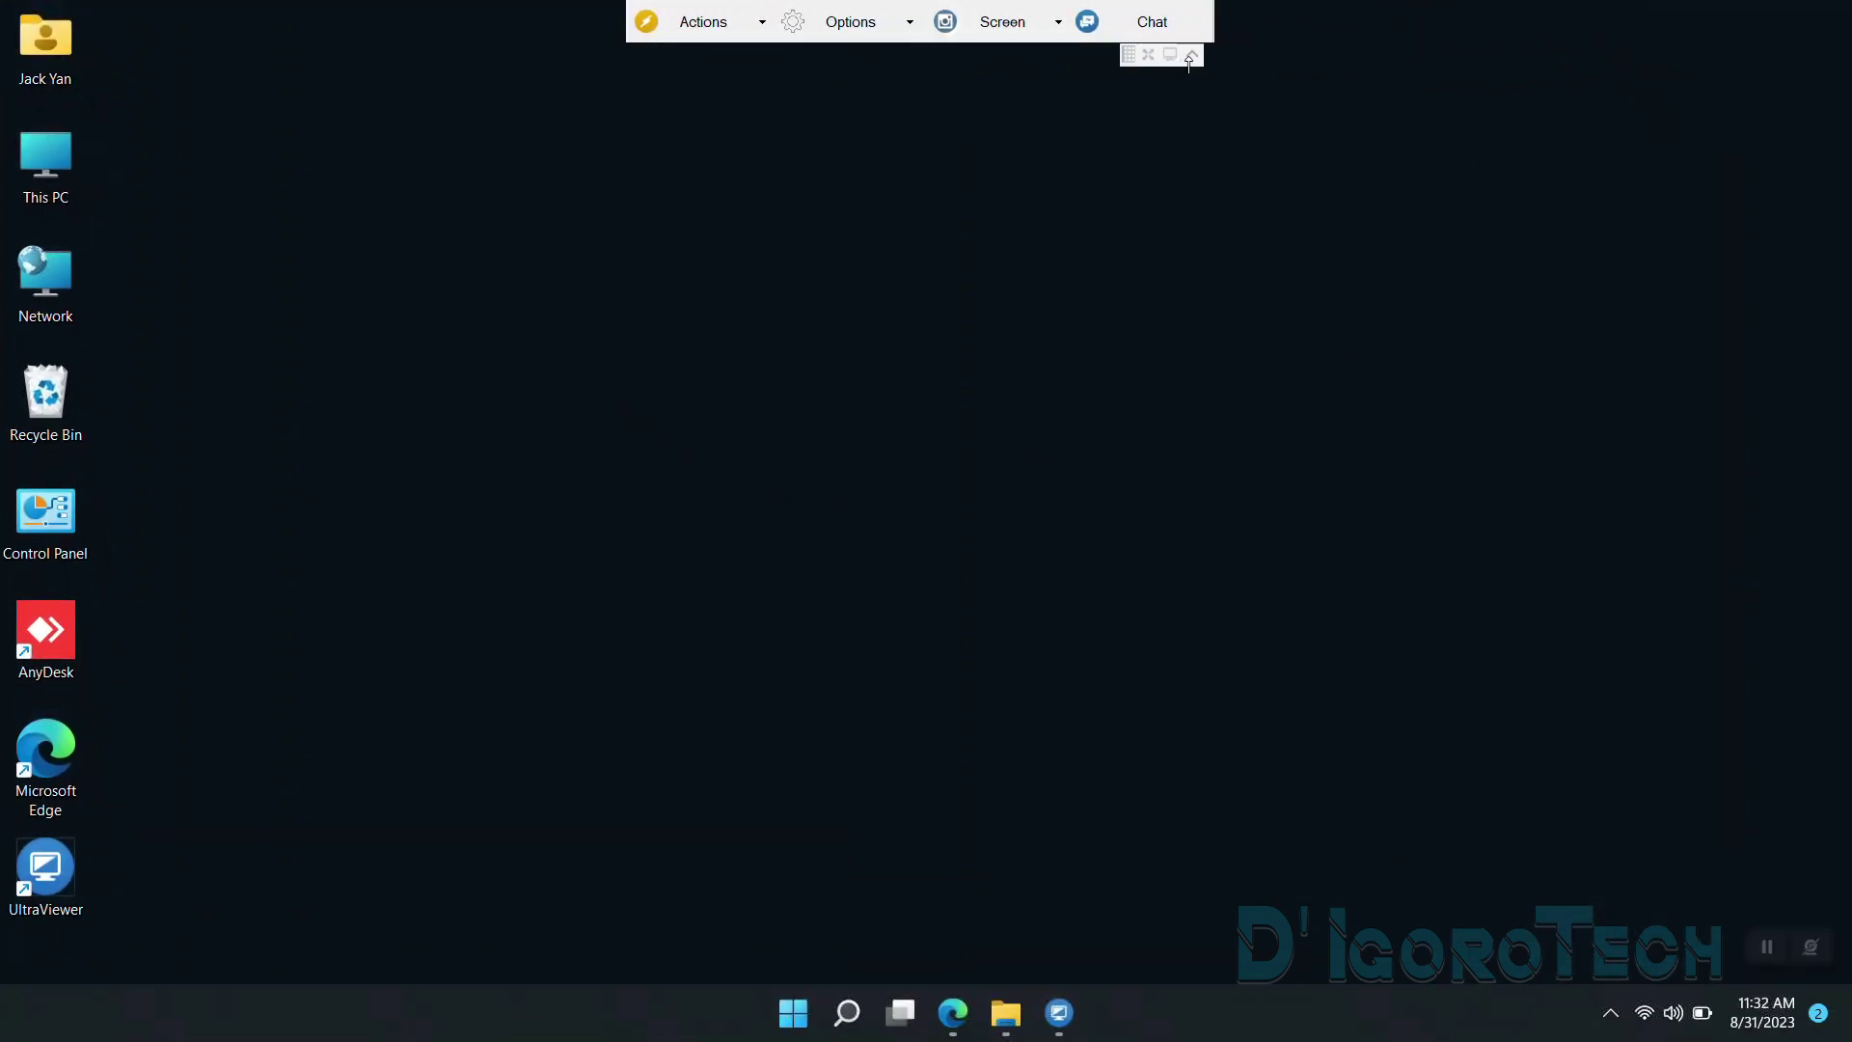
{"action": "left_click", "coordinate": [1194, 55]}
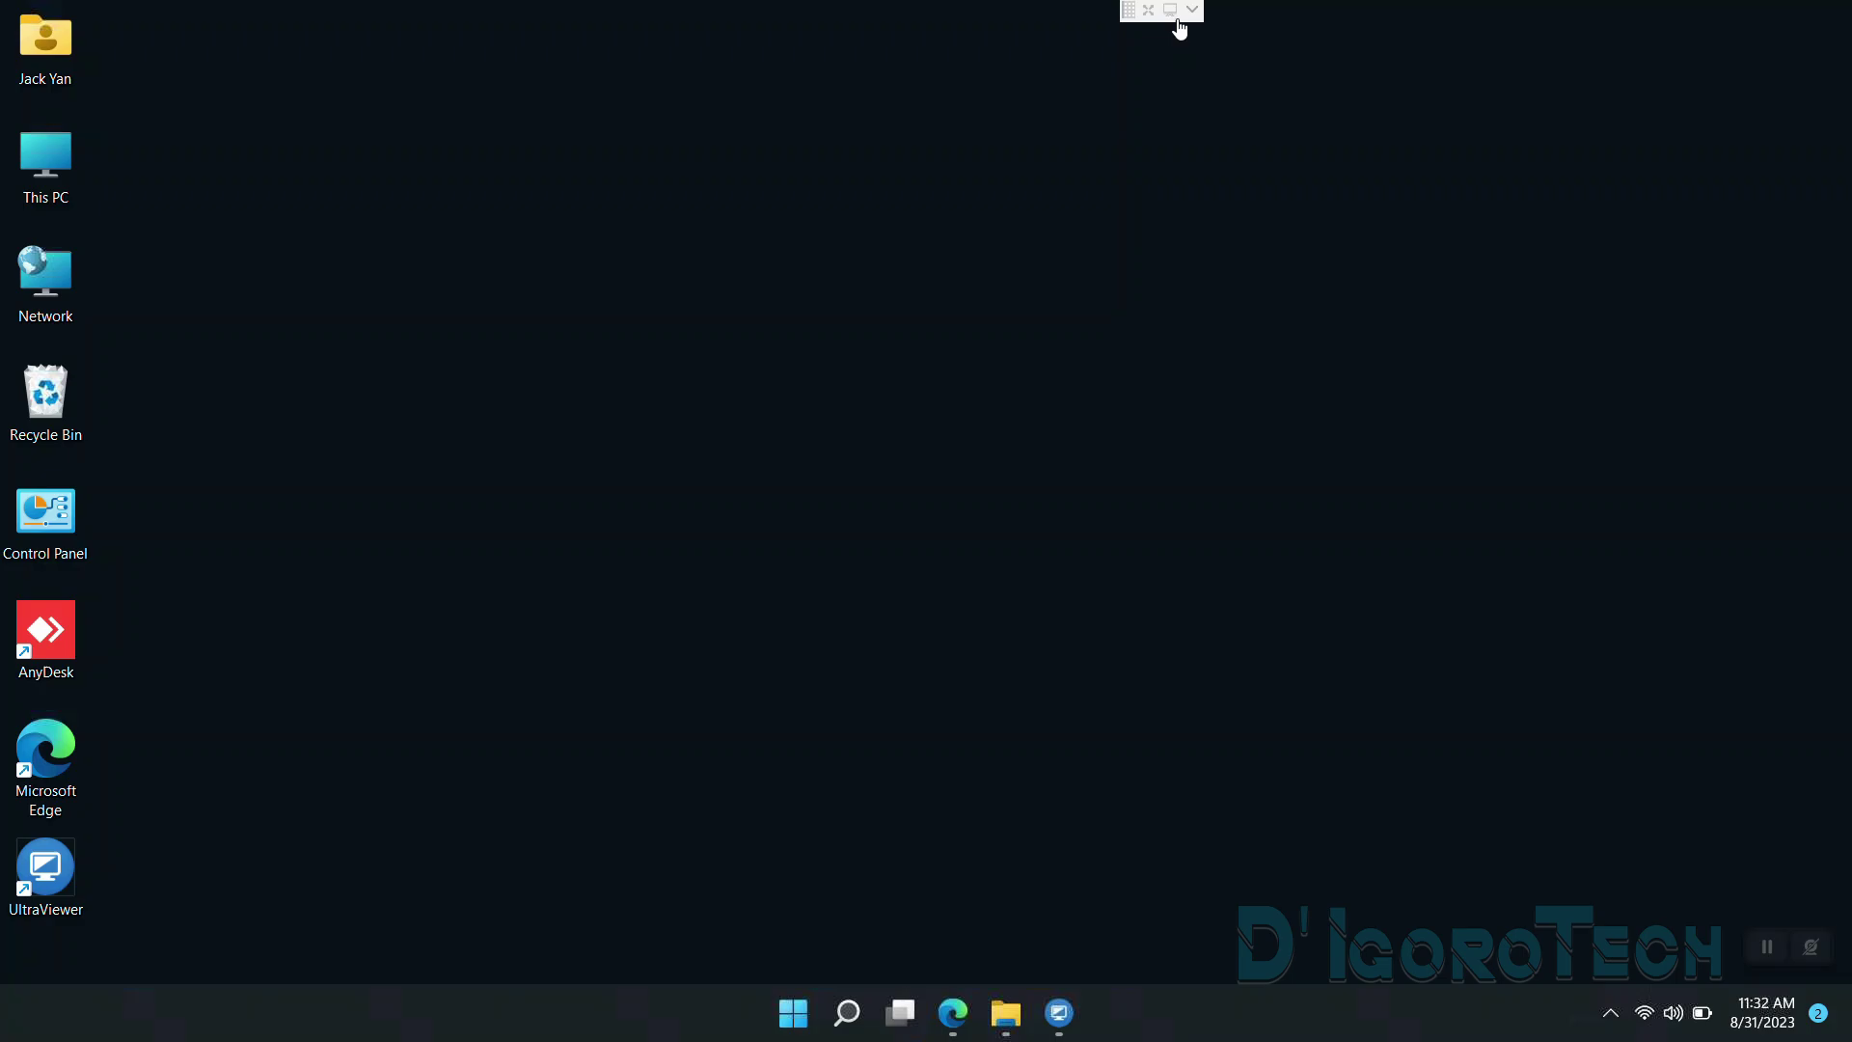
{"action": "left_click", "coordinate": [1192, 9]}
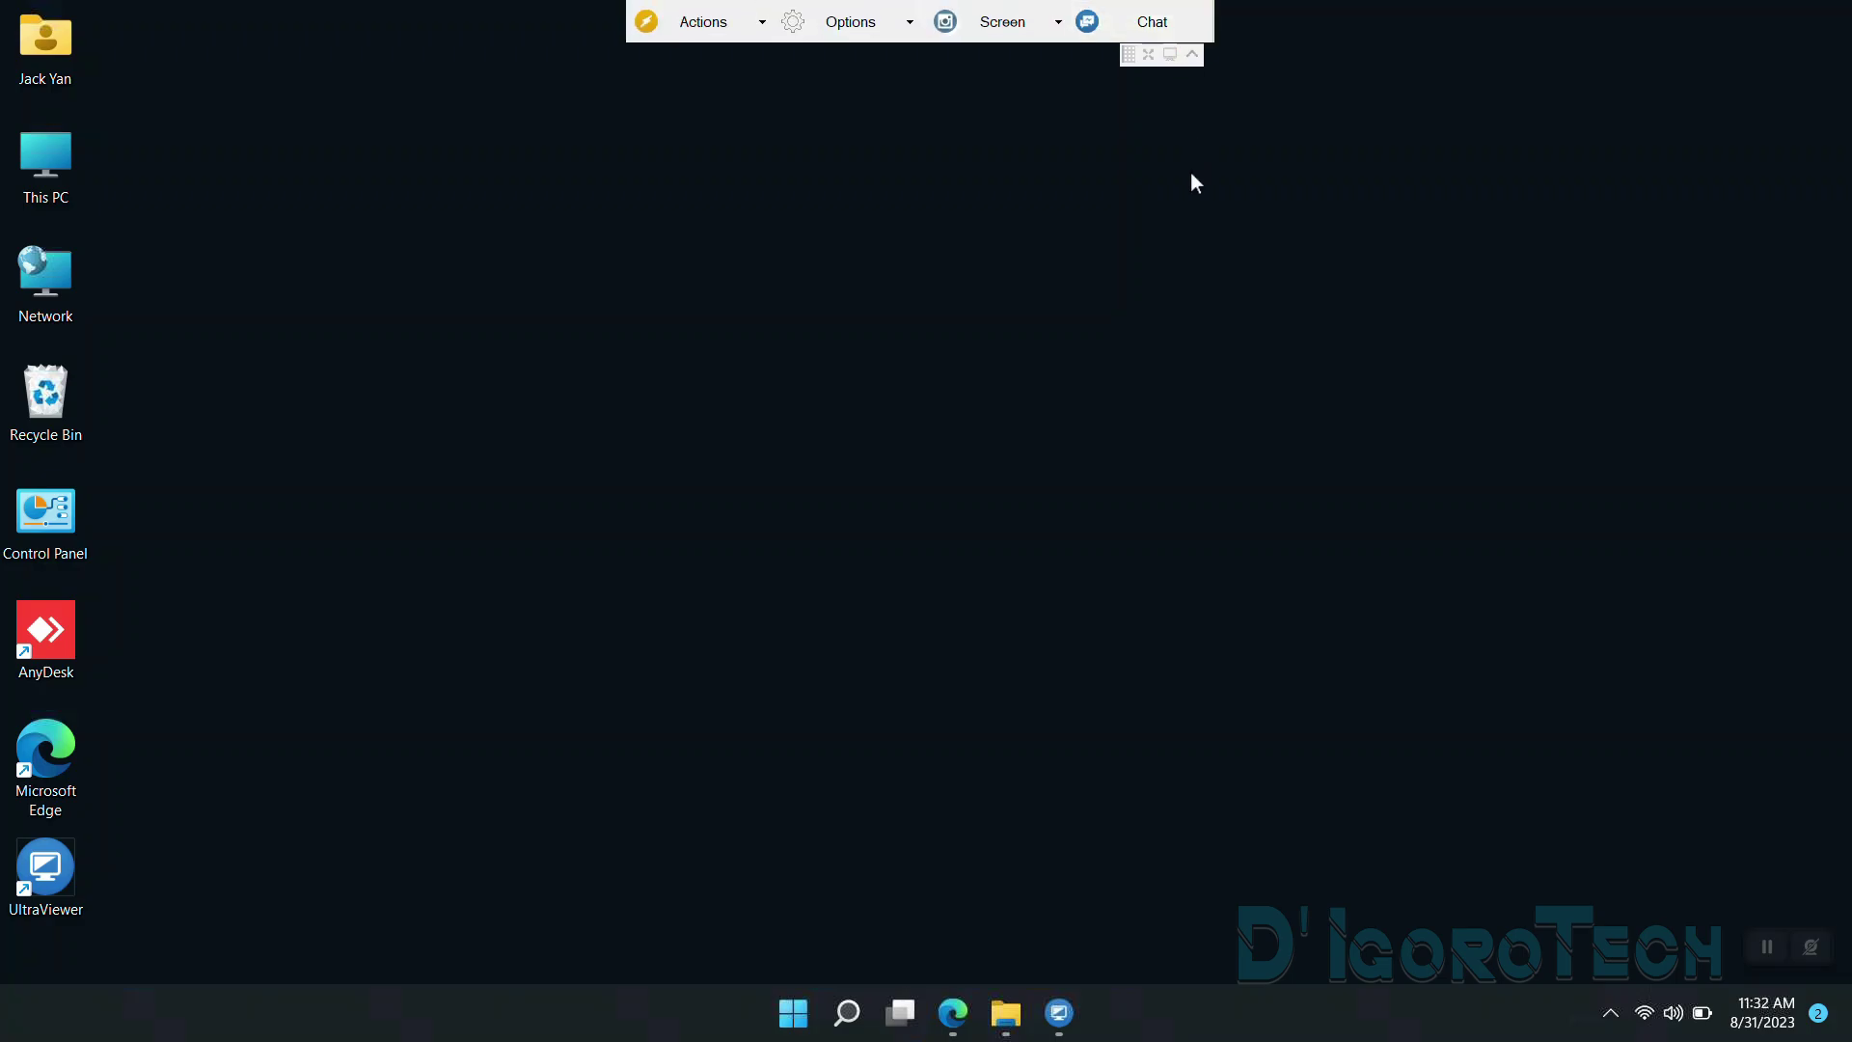
{"action": "left_click", "coordinate": [1148, 55]}
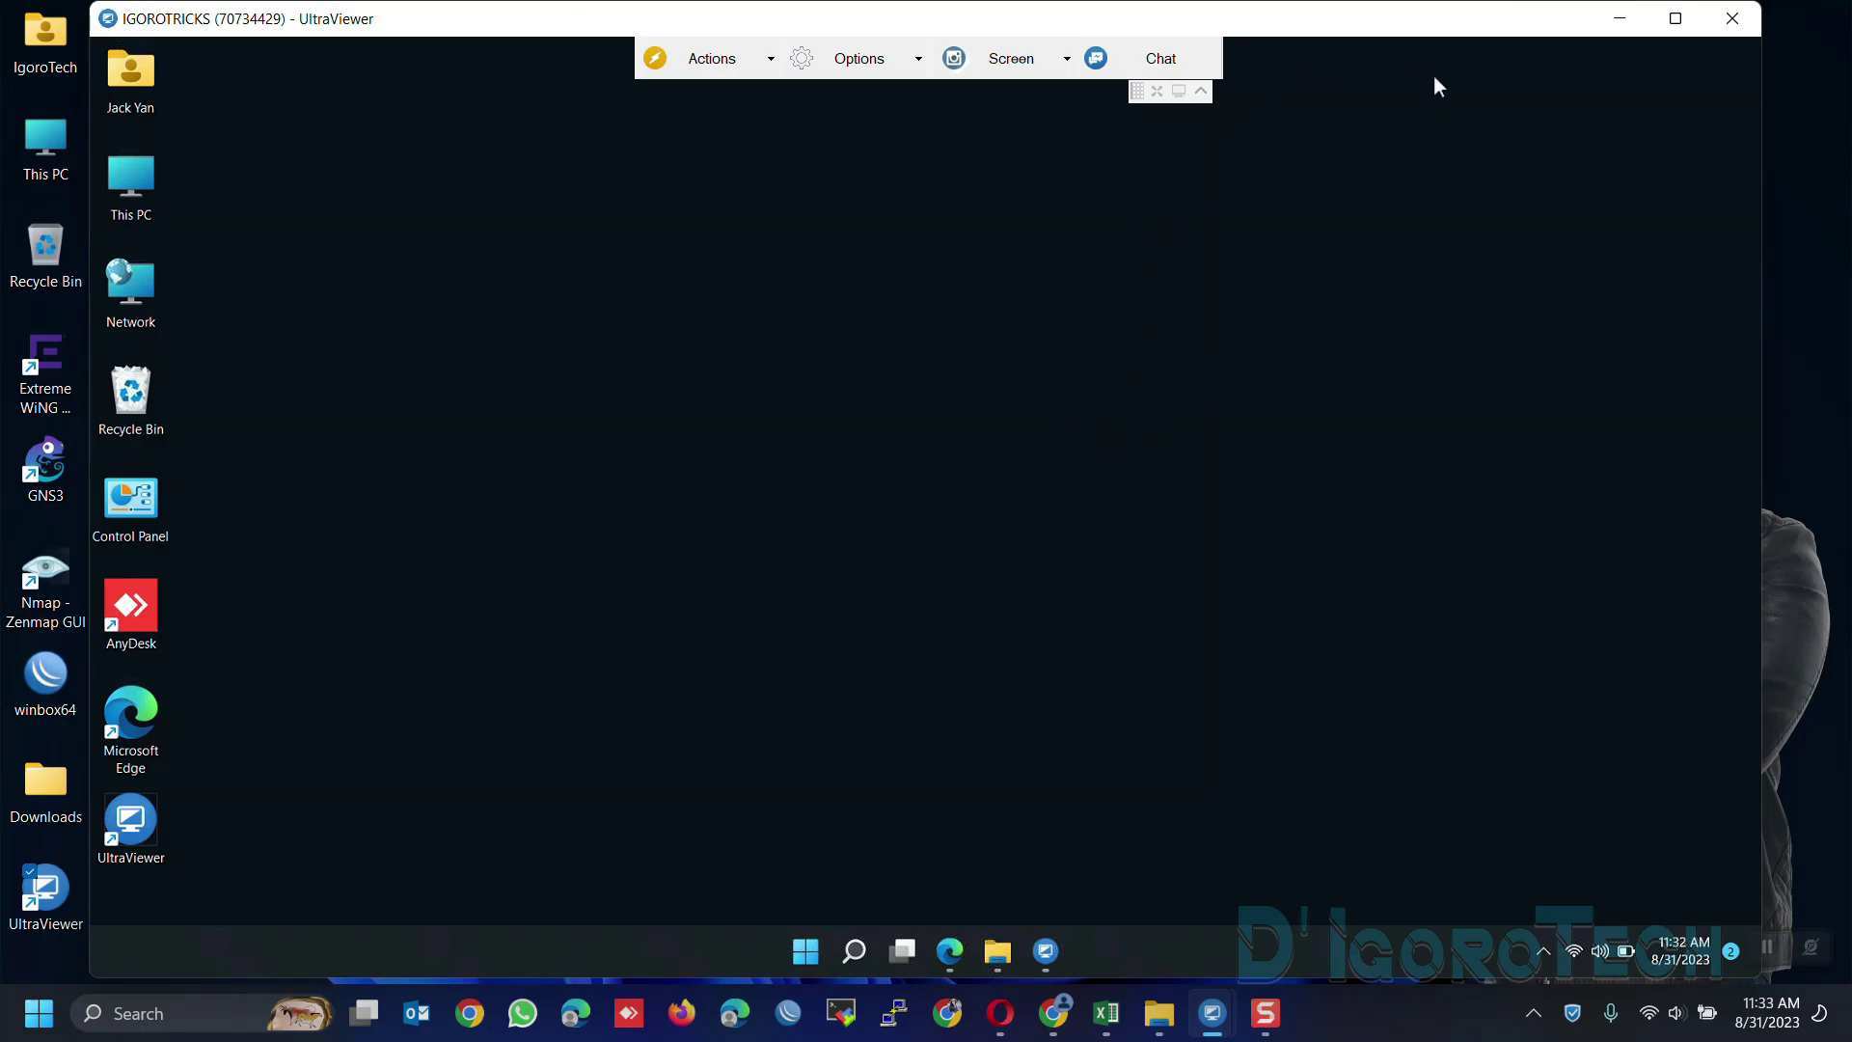
End the remote connection by closing the remote session window, returning to UltraViewer's main window
{"action": "left_click", "coordinate": [1733, 22]}
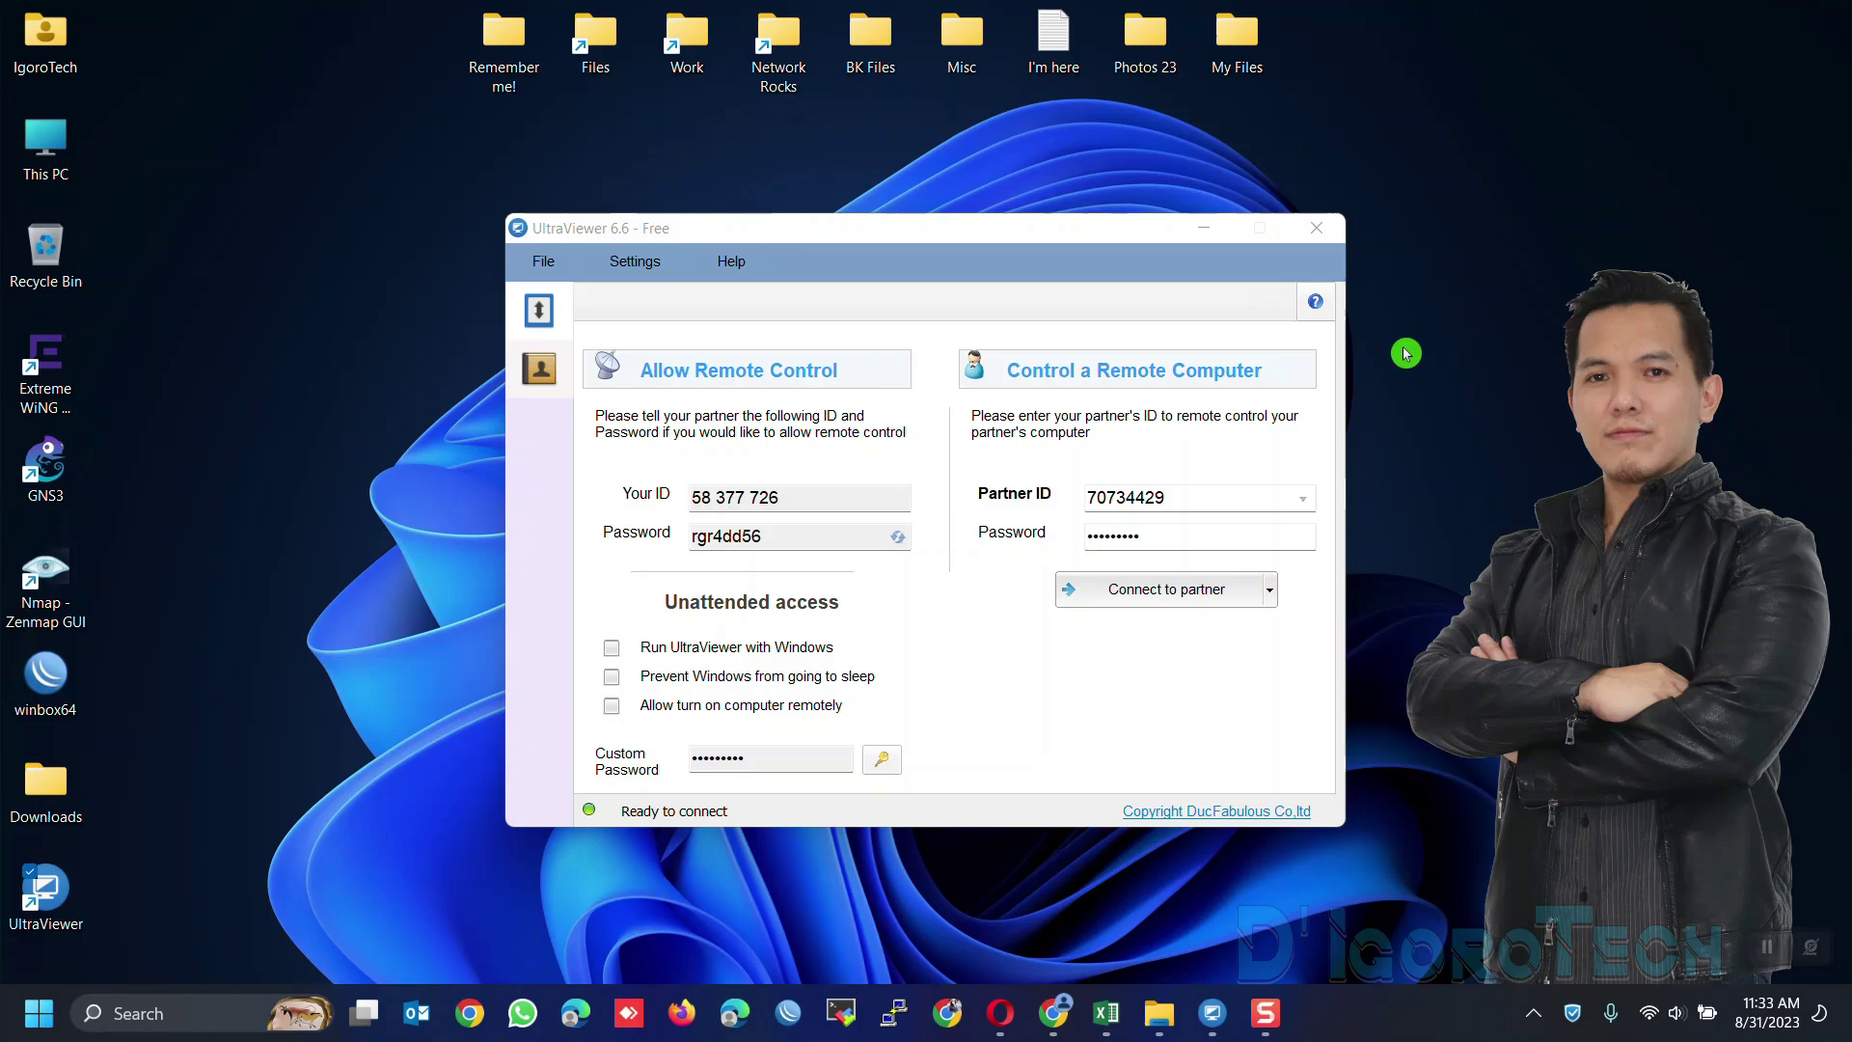